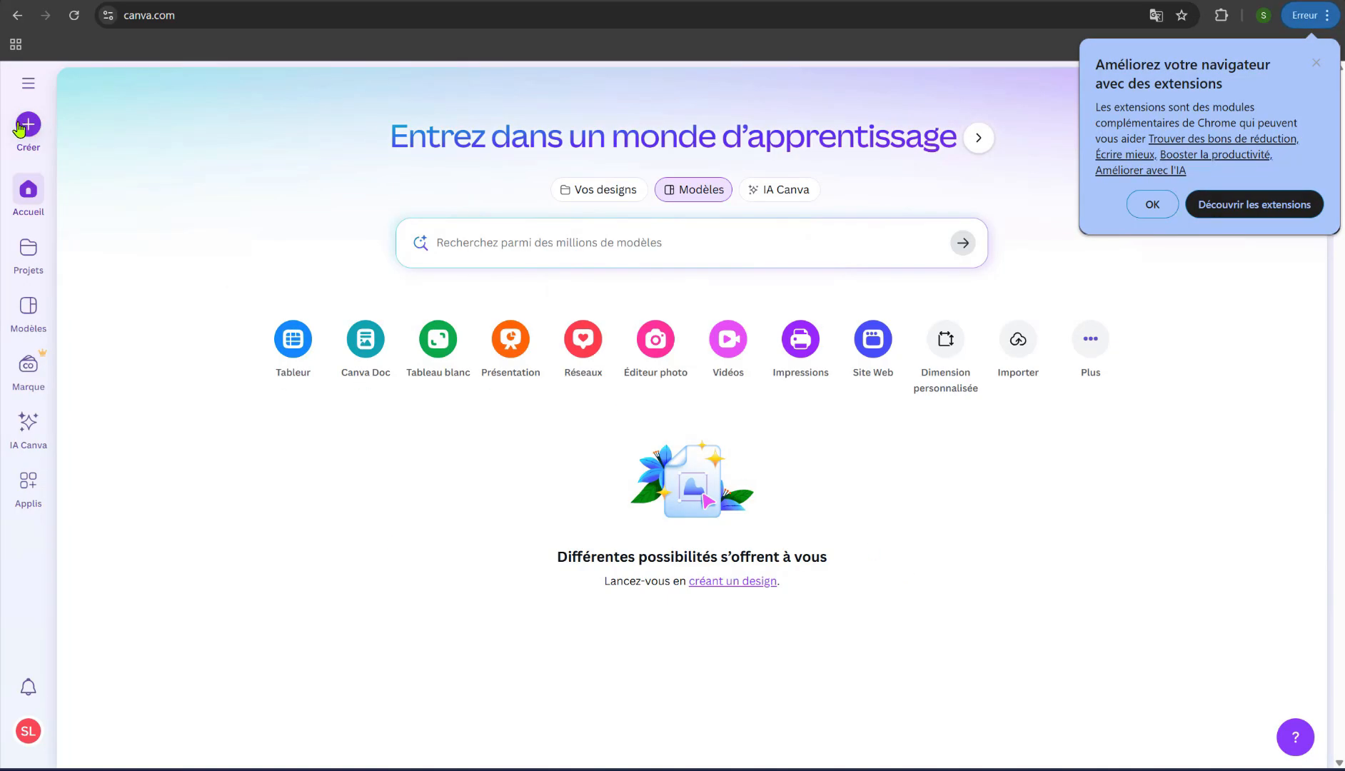
Browse the design types and suggested templates offered for a new design, including the full list of extra formats
{"action": "left_click", "coordinate": [19, 127]}
{"action": "left_click", "coordinate": [187, 193]}
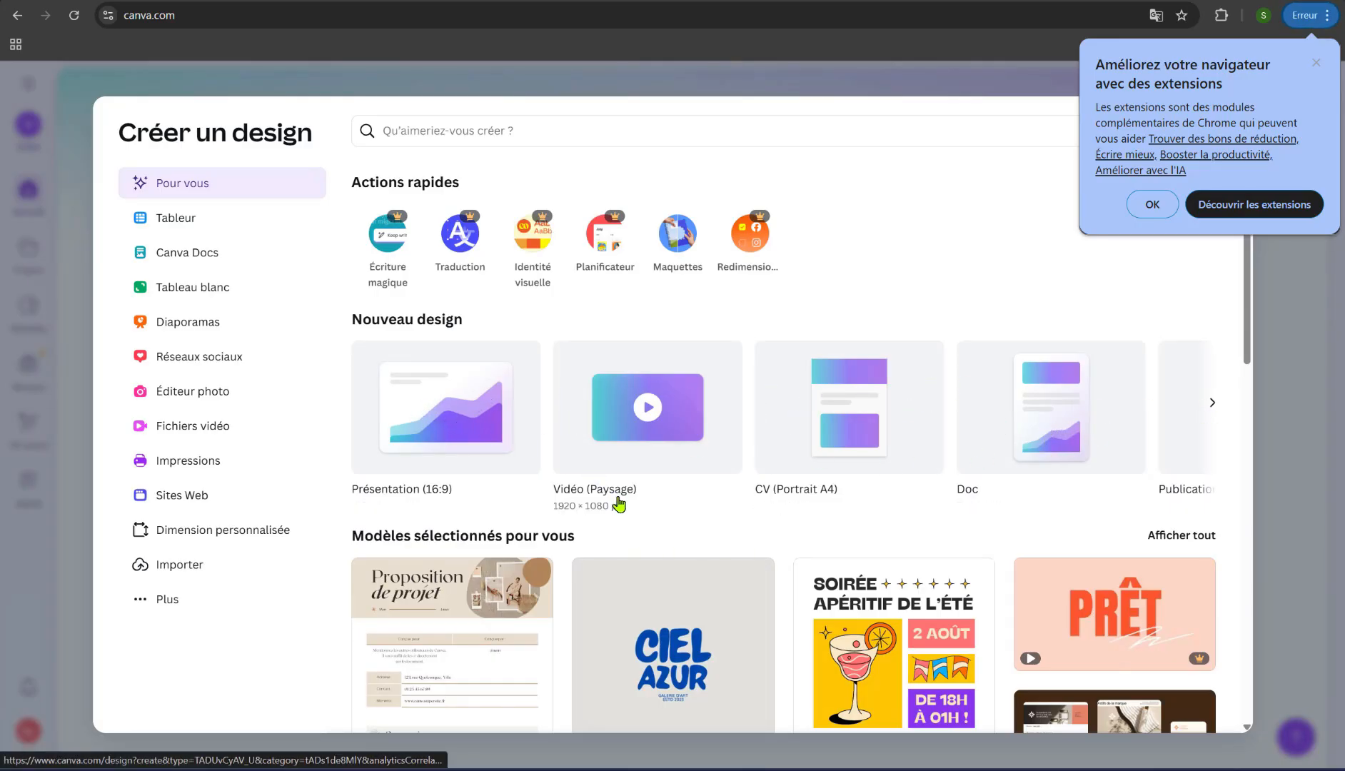
{"action": "scroll", "coordinate": [615, 504], "scroll_direction": "down", "scroll_amount": 5}
{"action": "scroll", "coordinate": [969, 507], "scroll_direction": "down", "scroll_amount": 5}
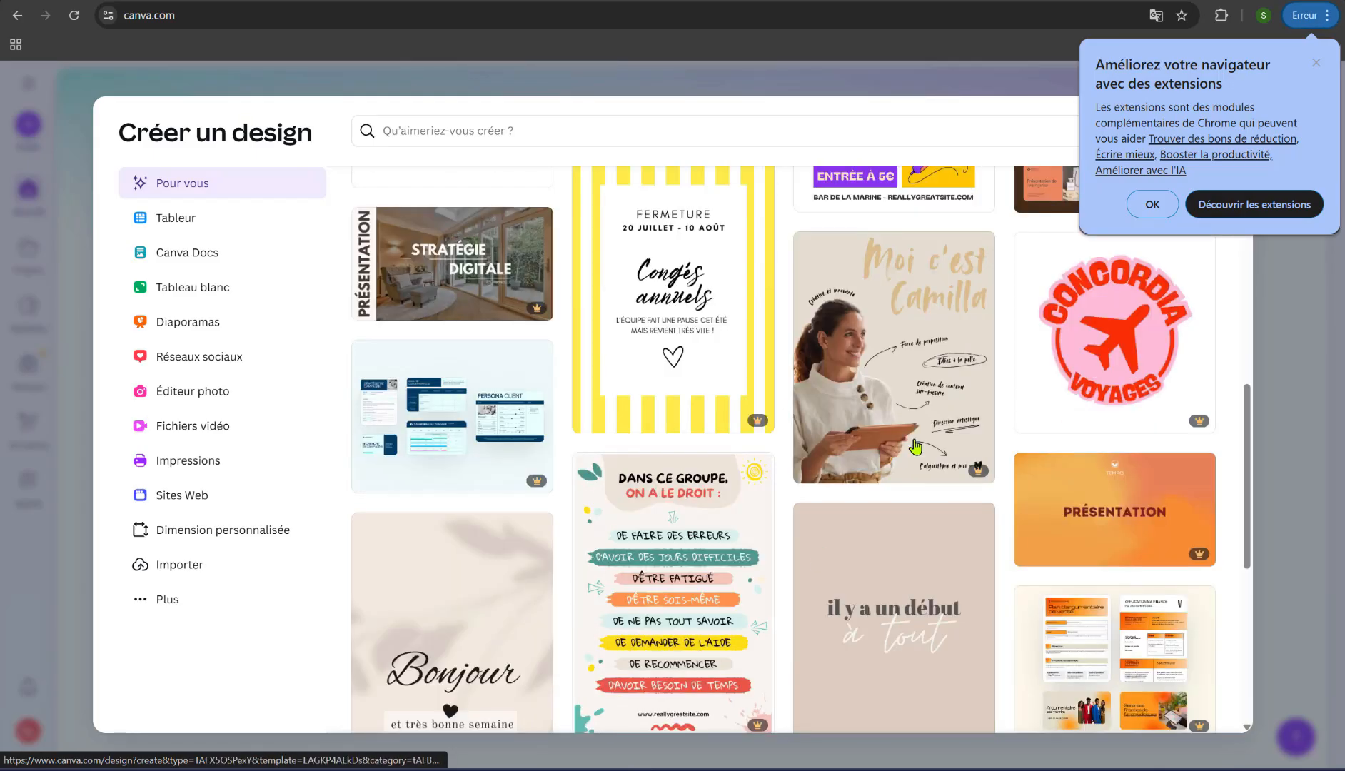
{"action": "scroll", "coordinate": [861, 456], "scroll_direction": "down", "scroll_amount": 5}
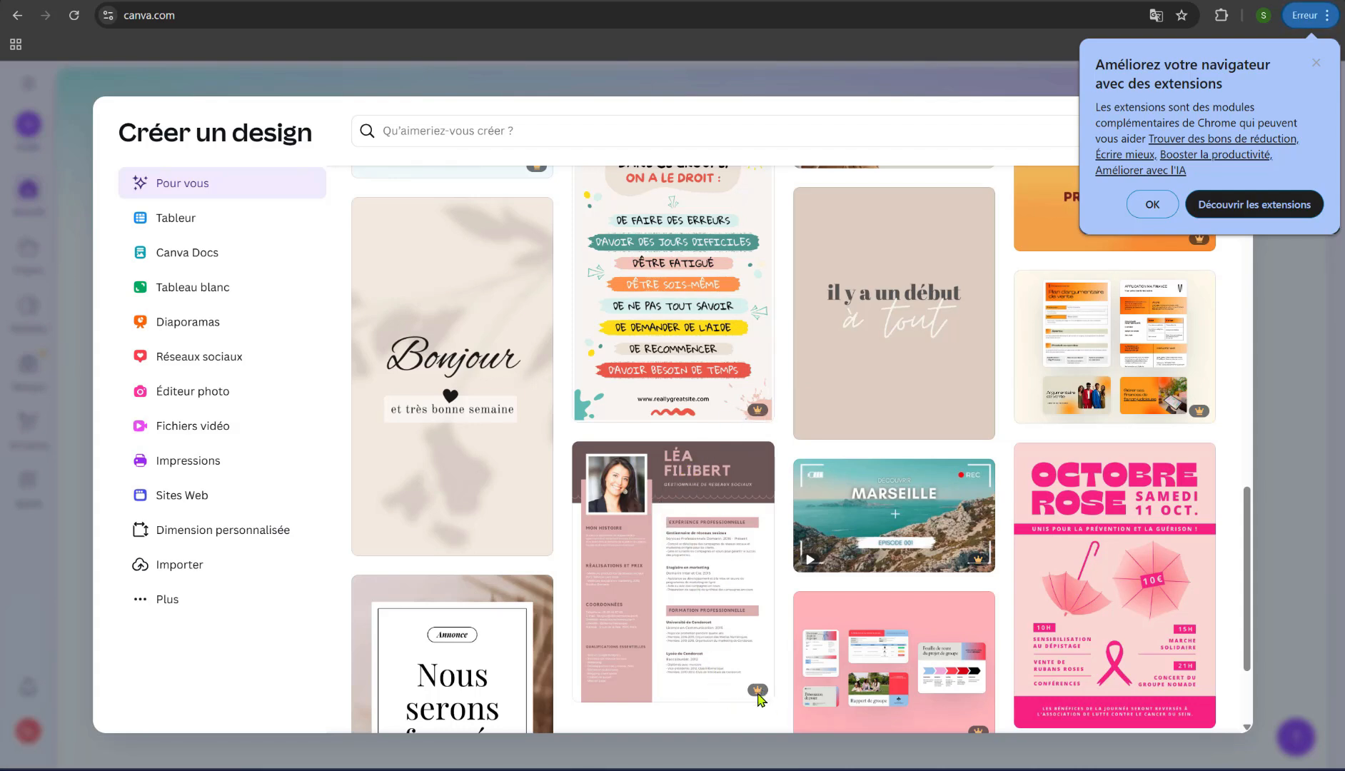
{"action": "scroll", "coordinate": [391, 441], "scroll_direction": "up", "scroll_amount": 5}
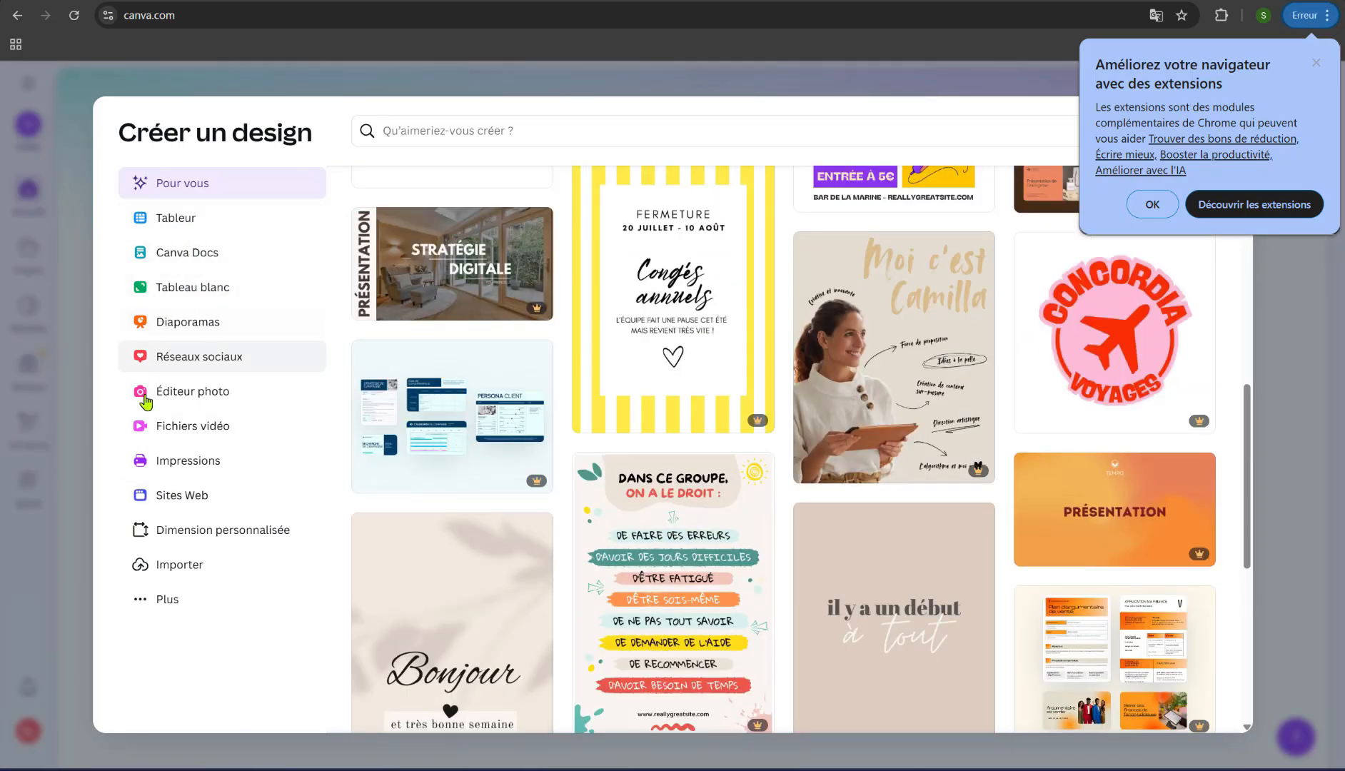
{"action": "left_click", "coordinate": [166, 607]}
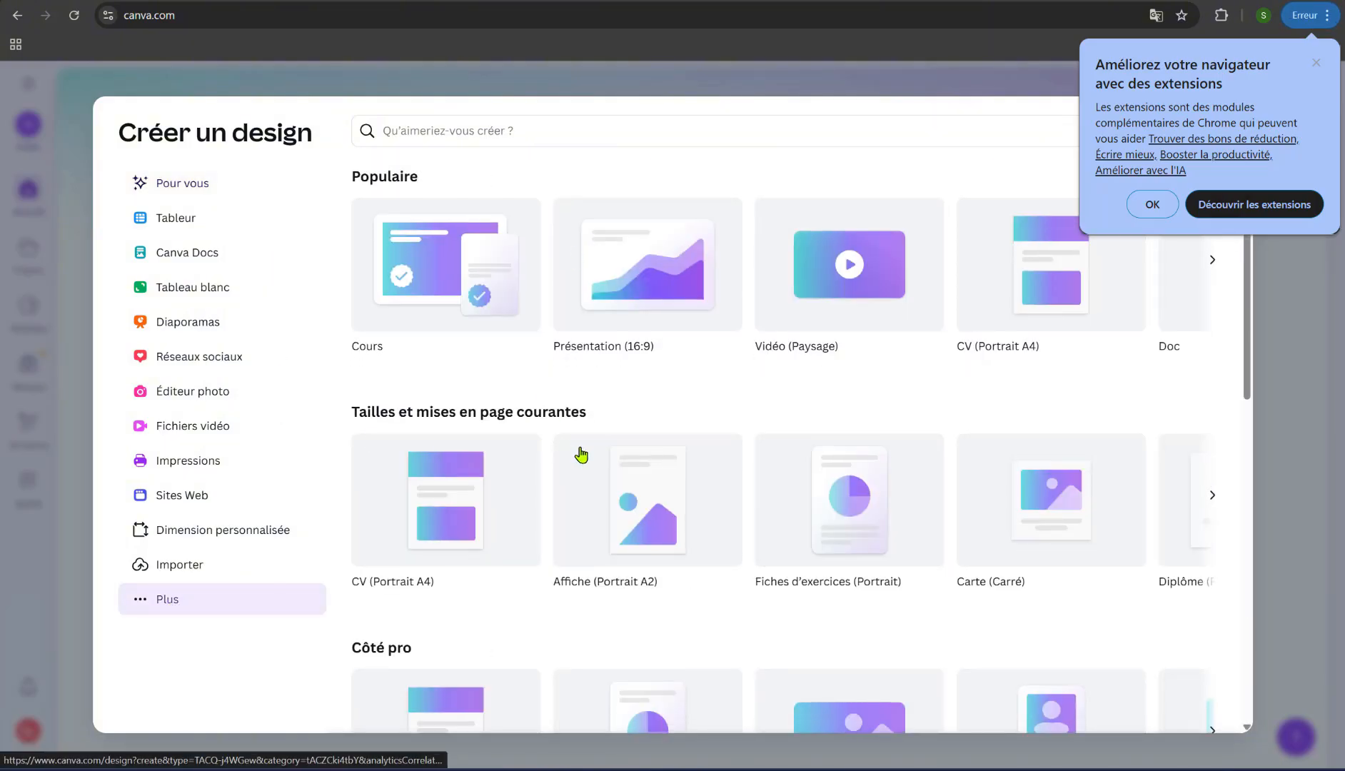
{"action": "scroll", "coordinate": [557, 506], "scroll_direction": "down", "scroll_amount": 12}
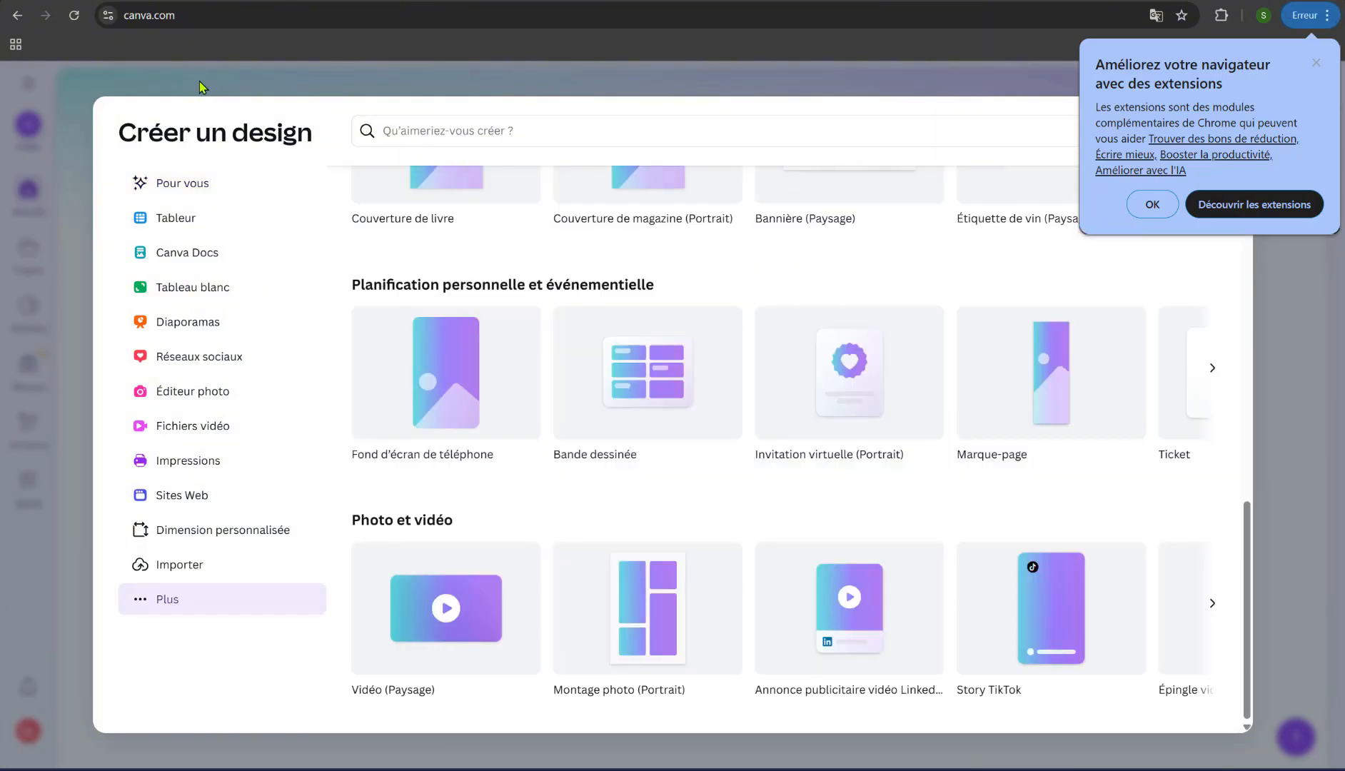
{"action": "left_click", "coordinate": [200, 87]}
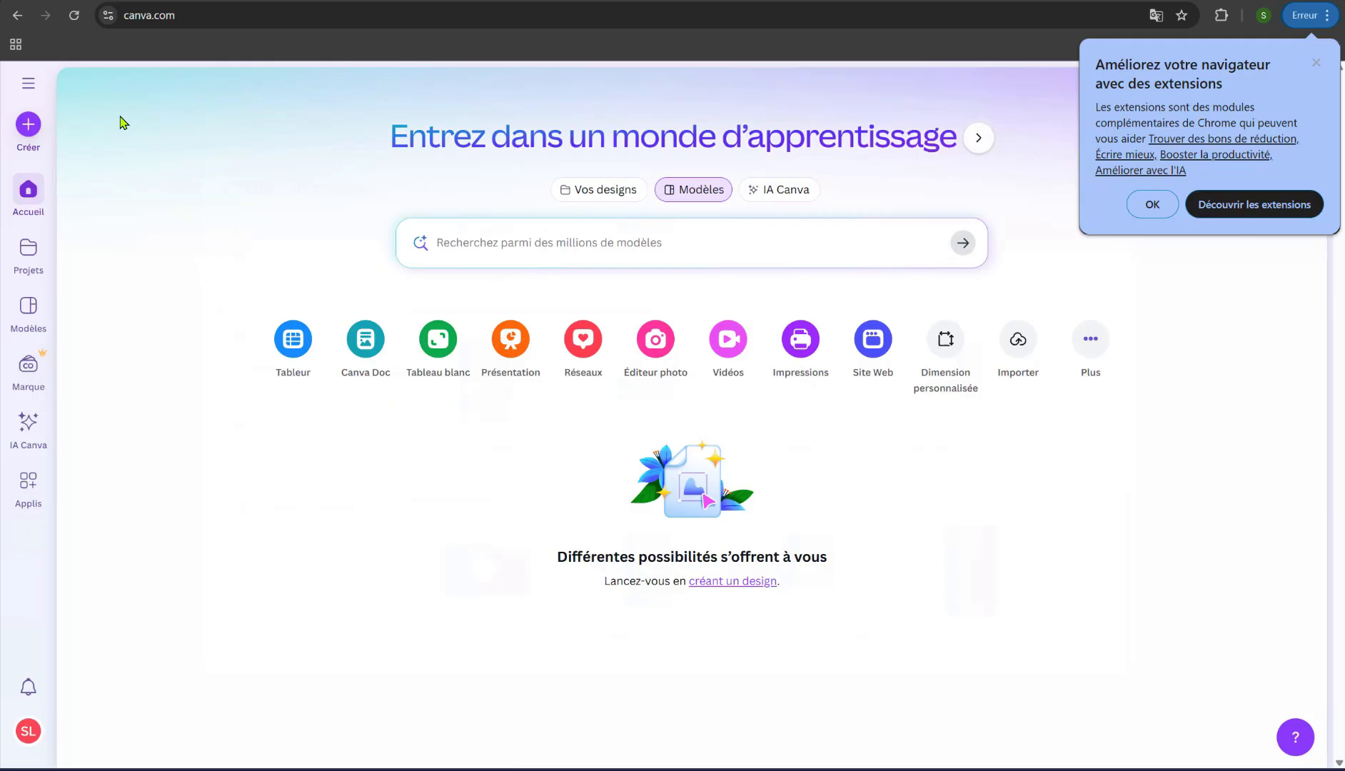
Search the template library for "cv"
{"action": "left_click", "coordinate": [30, 307]}
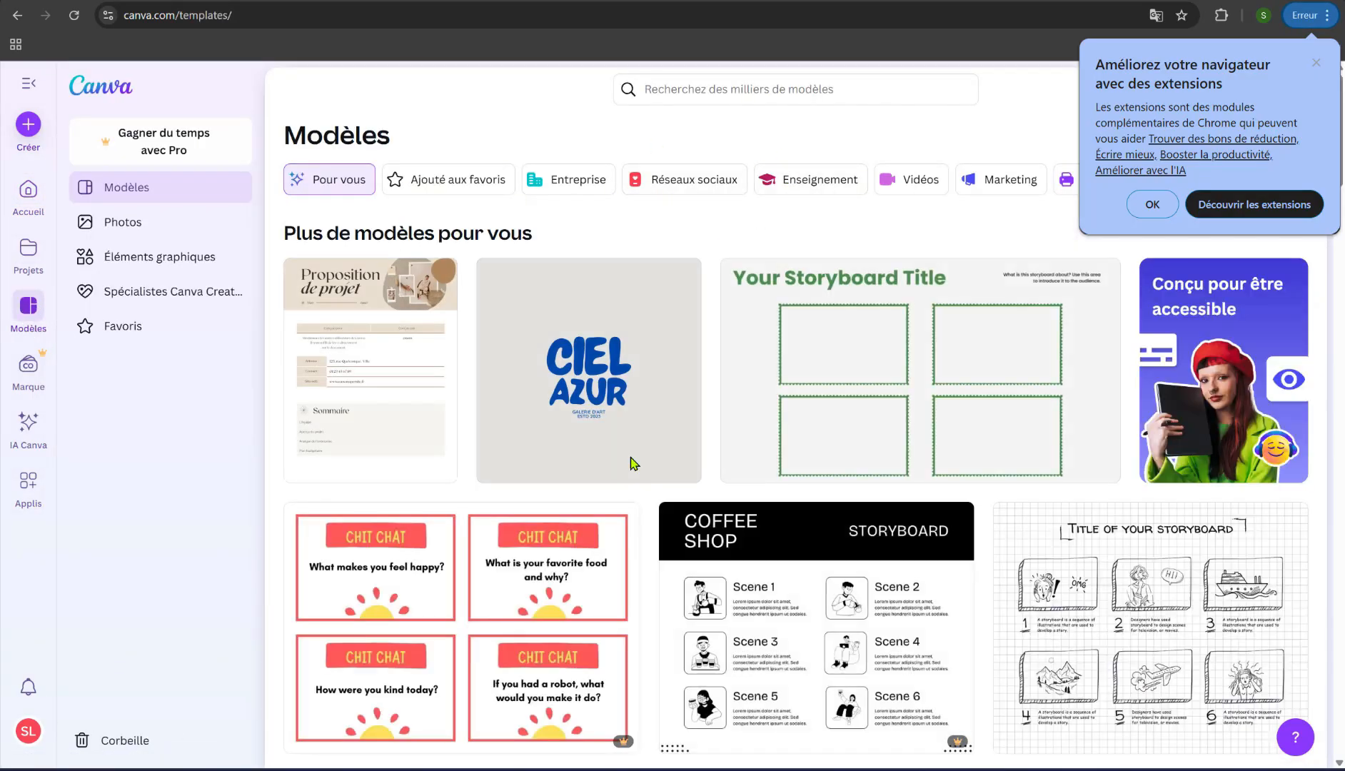
{"action": "left_click", "coordinate": [672, 87]}
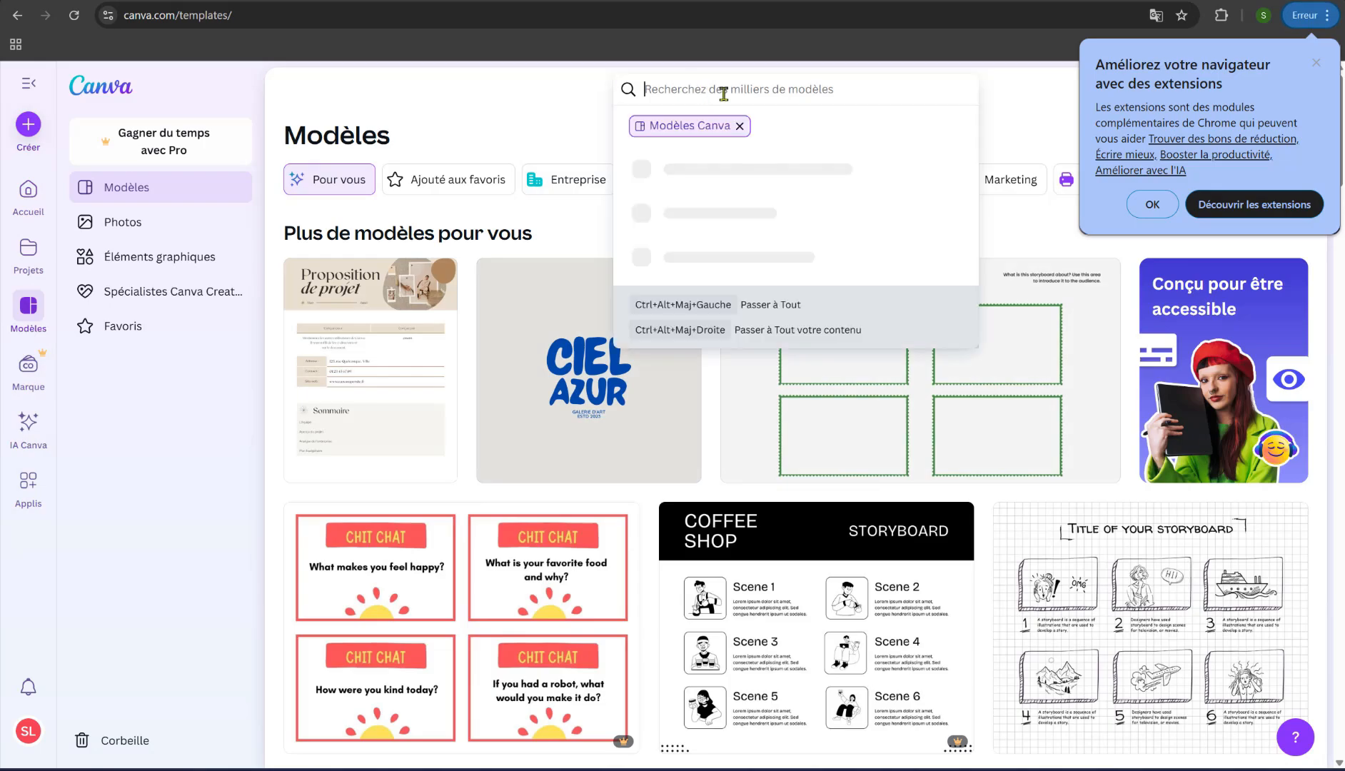
{"action": "type", "text": "cv"}
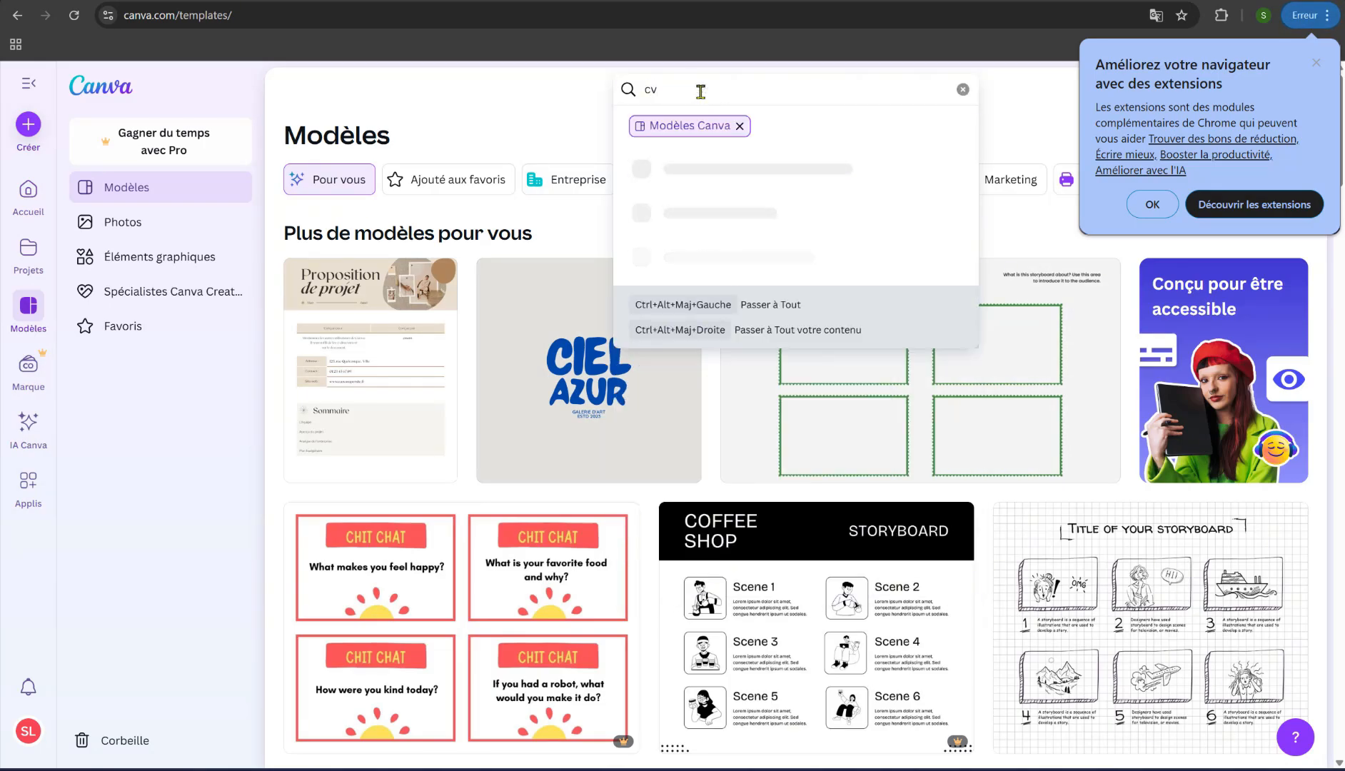
{"action": "key", "text": "Return"}
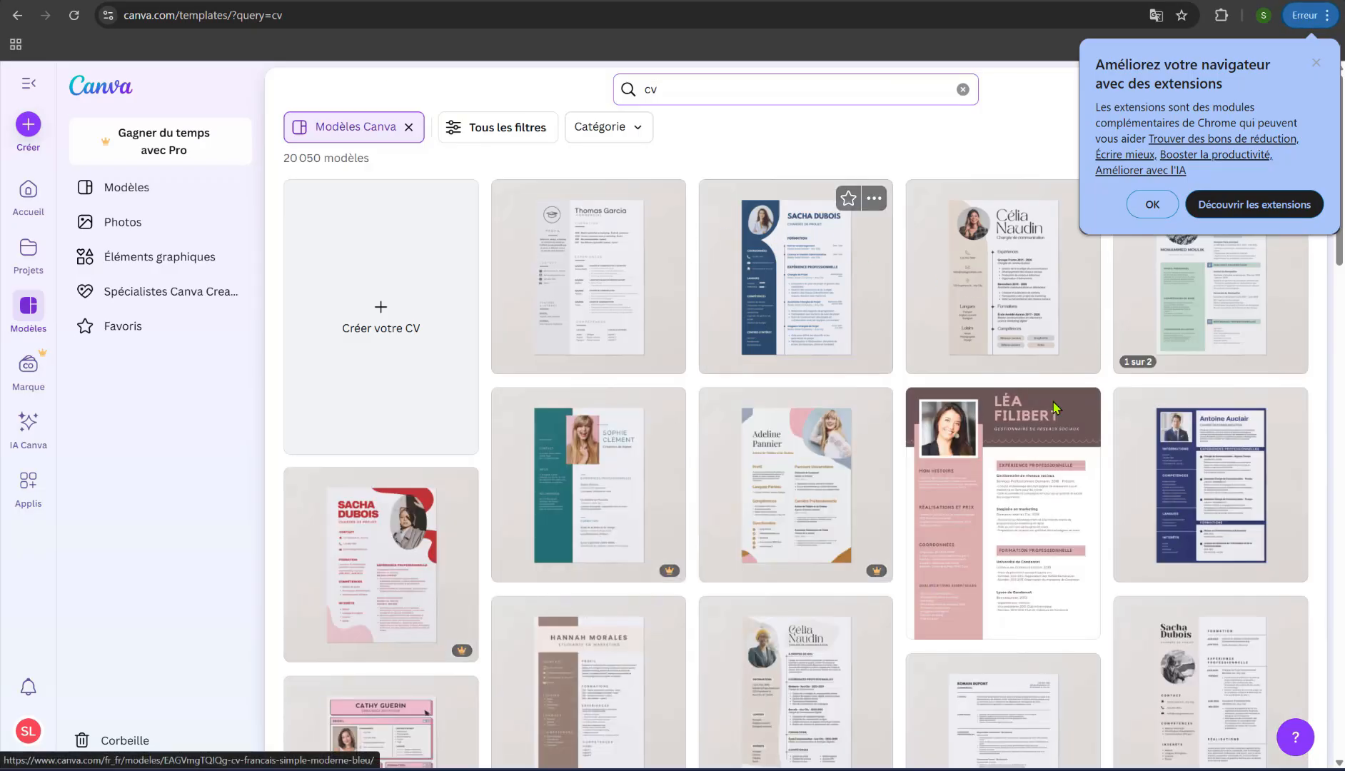
Review all the filters available for the CV templates, from category and format to style, theme and colour
{"action": "left_click", "coordinate": [517, 133]}
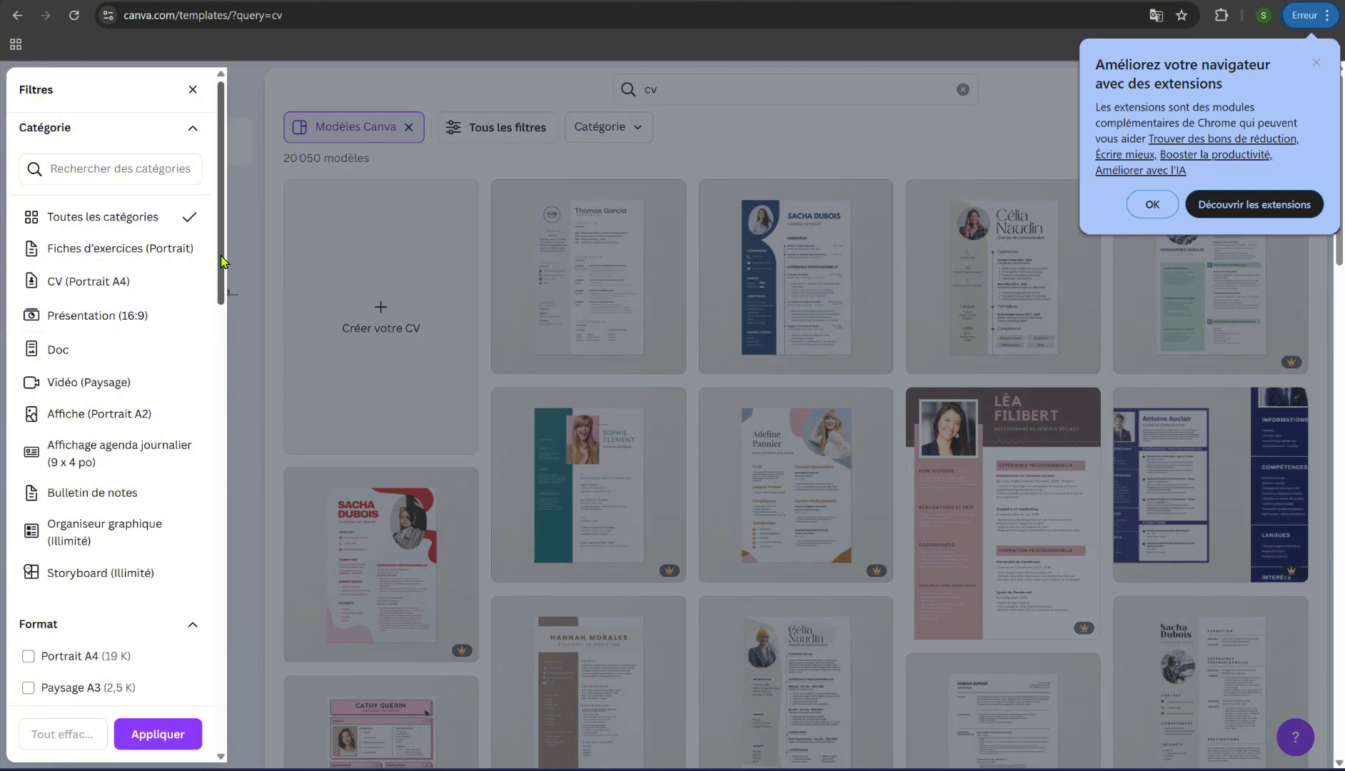
{"action": "scroll", "coordinate": [214, 343], "scroll_direction": "down", "scroll_amount": 5}
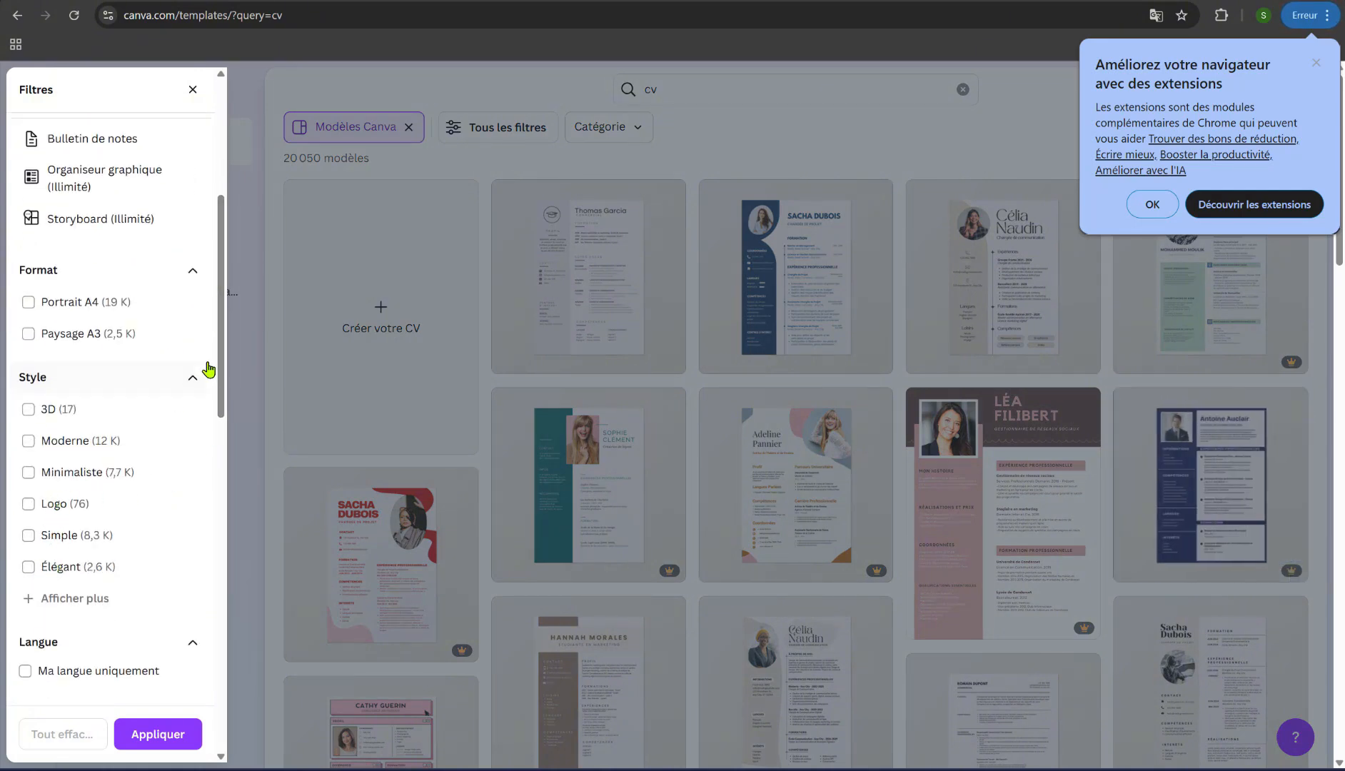
{"action": "left_click_drag", "start_coordinate": [221, 390], "coordinate": [190, 724]}
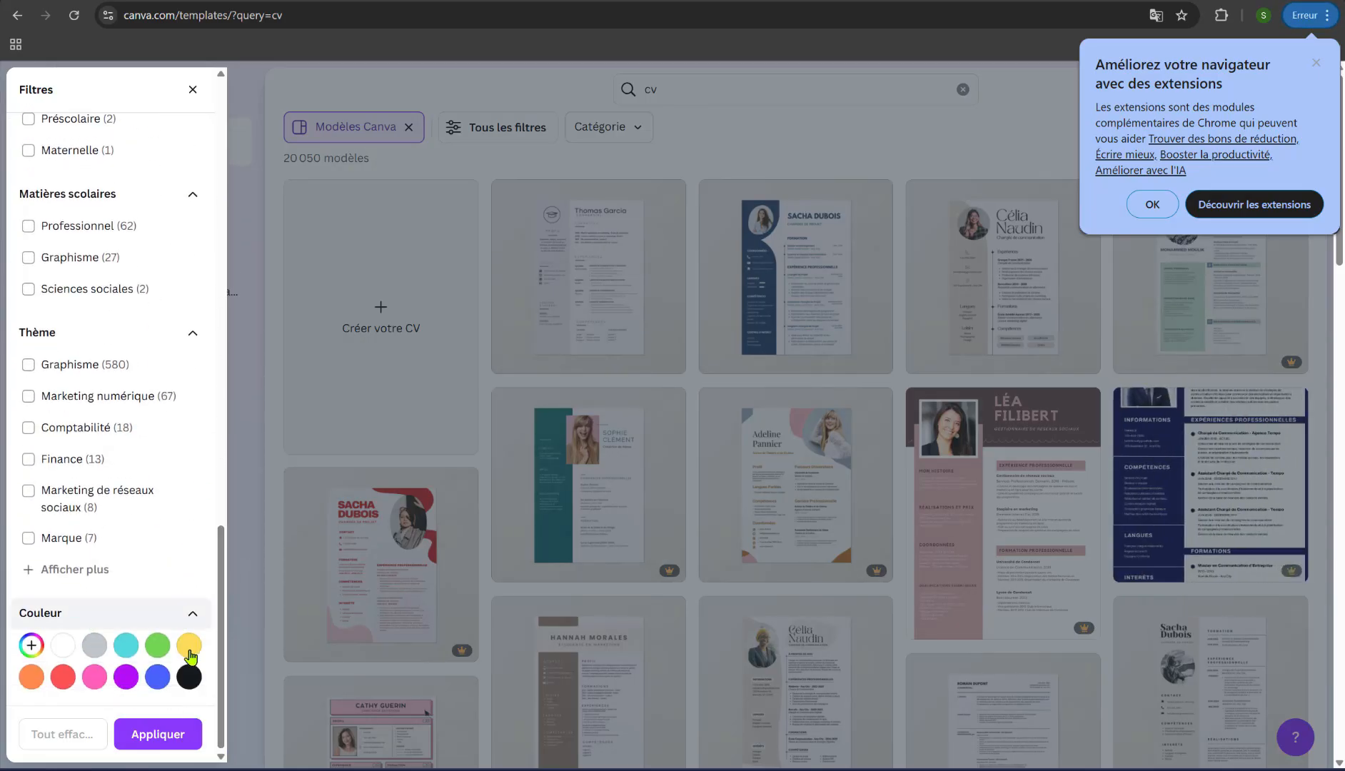
{"action": "left_click_drag", "start_coordinate": [221, 627], "coordinate": [210, 149]}
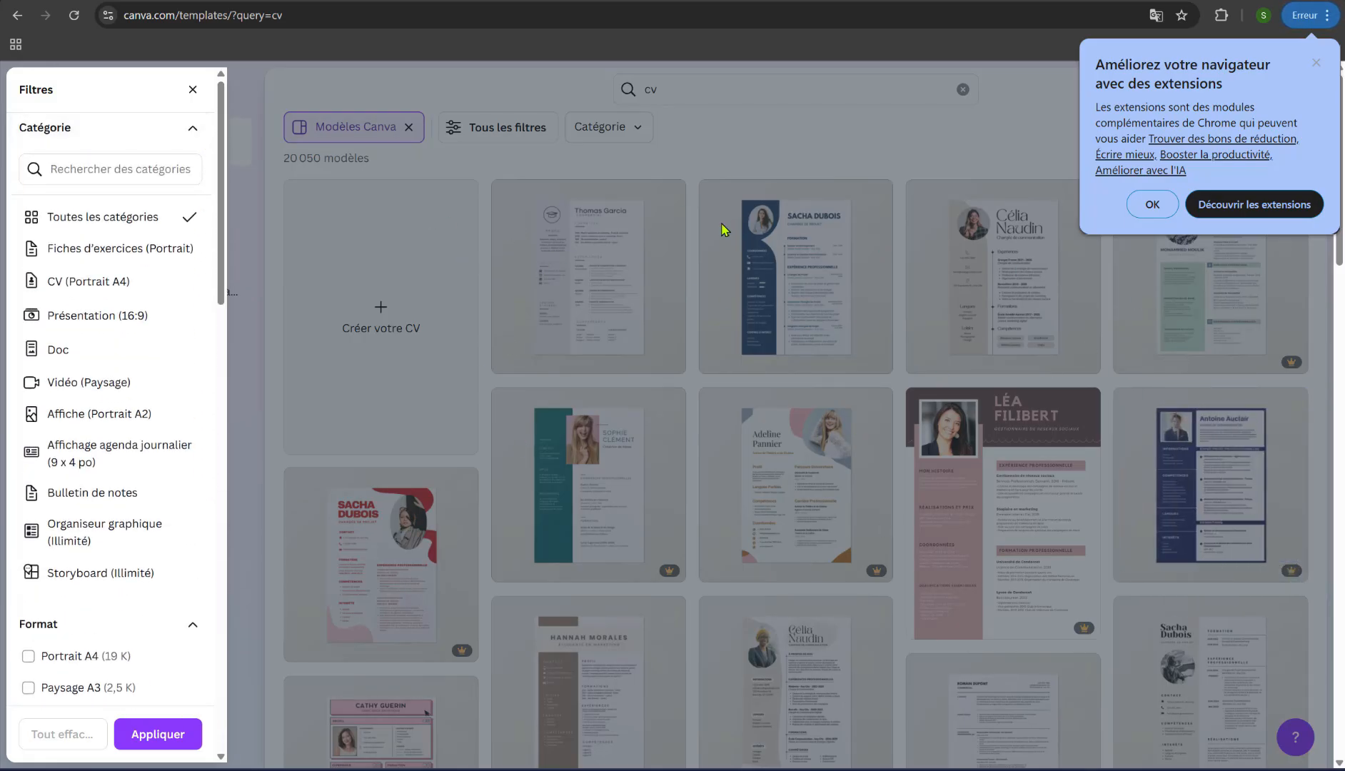
{"action": "left_click", "coordinate": [752, 128]}
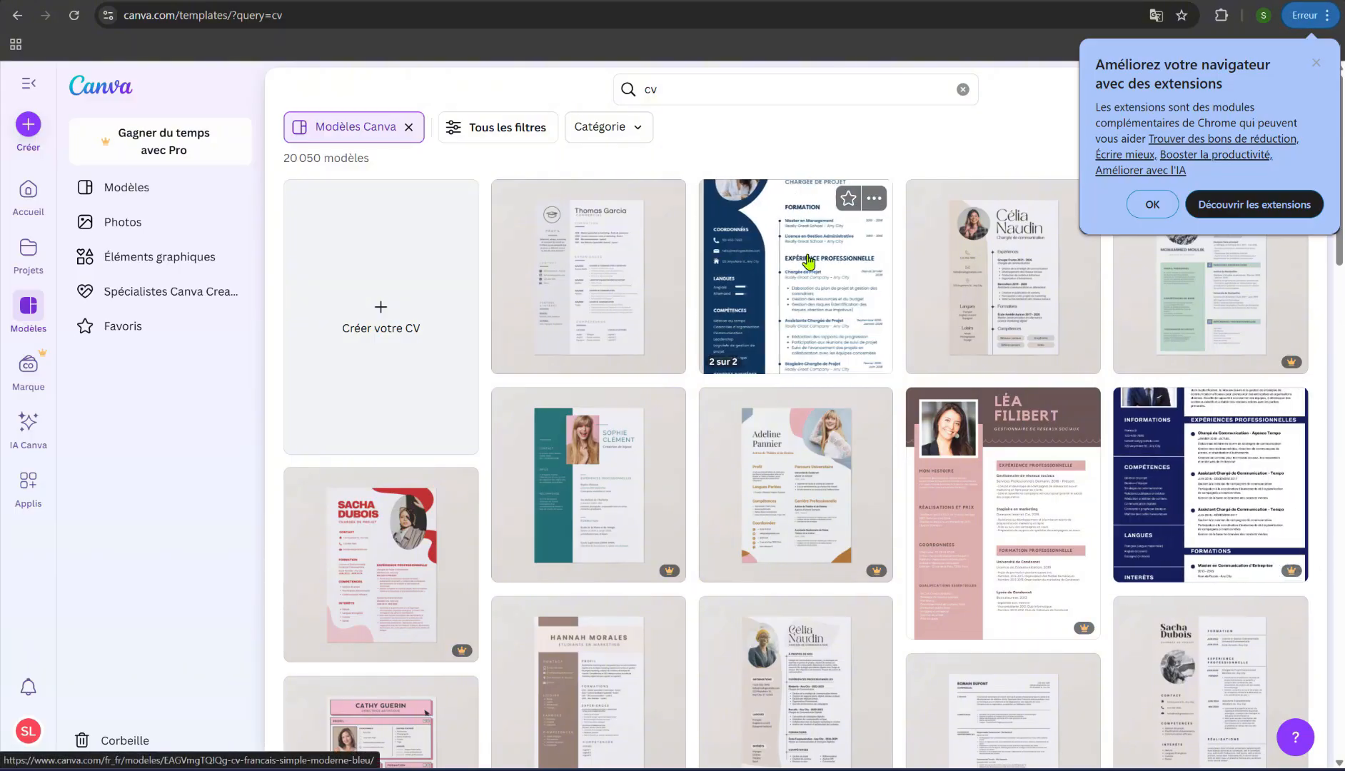
Preview both images of the "CV Français Simple Moderne Bleu" template and open it for customization
{"action": "left_click", "coordinate": [798, 260]}
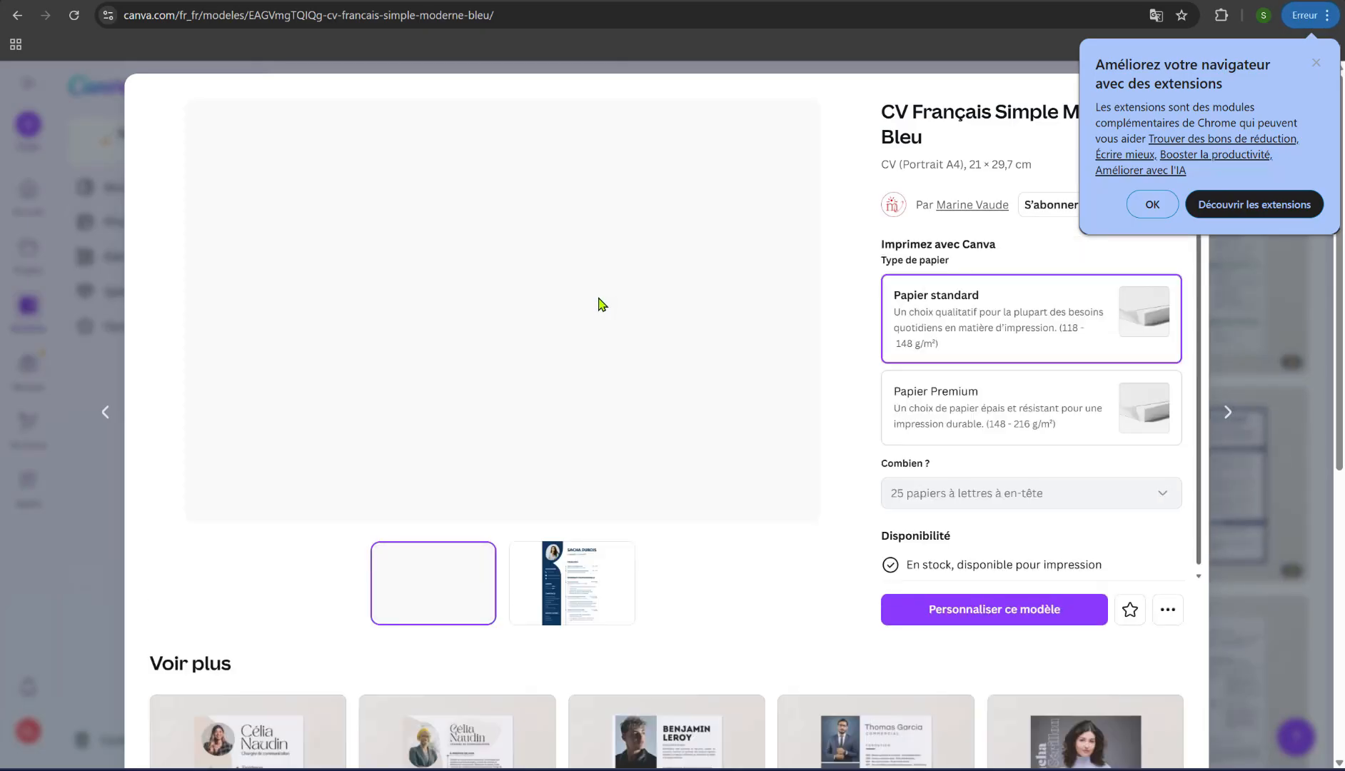
{"action": "left_click", "coordinate": [559, 579]}
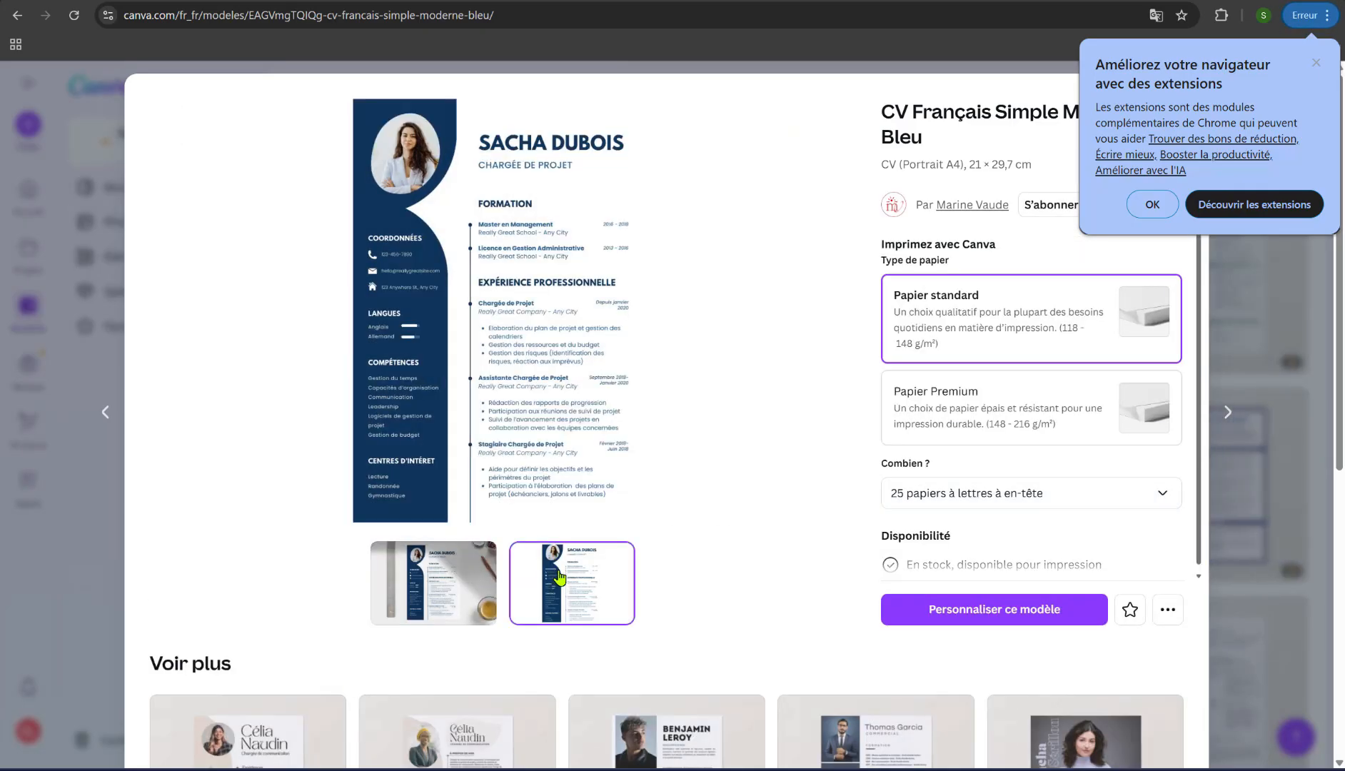
{"action": "left_click", "coordinate": [458, 574]}
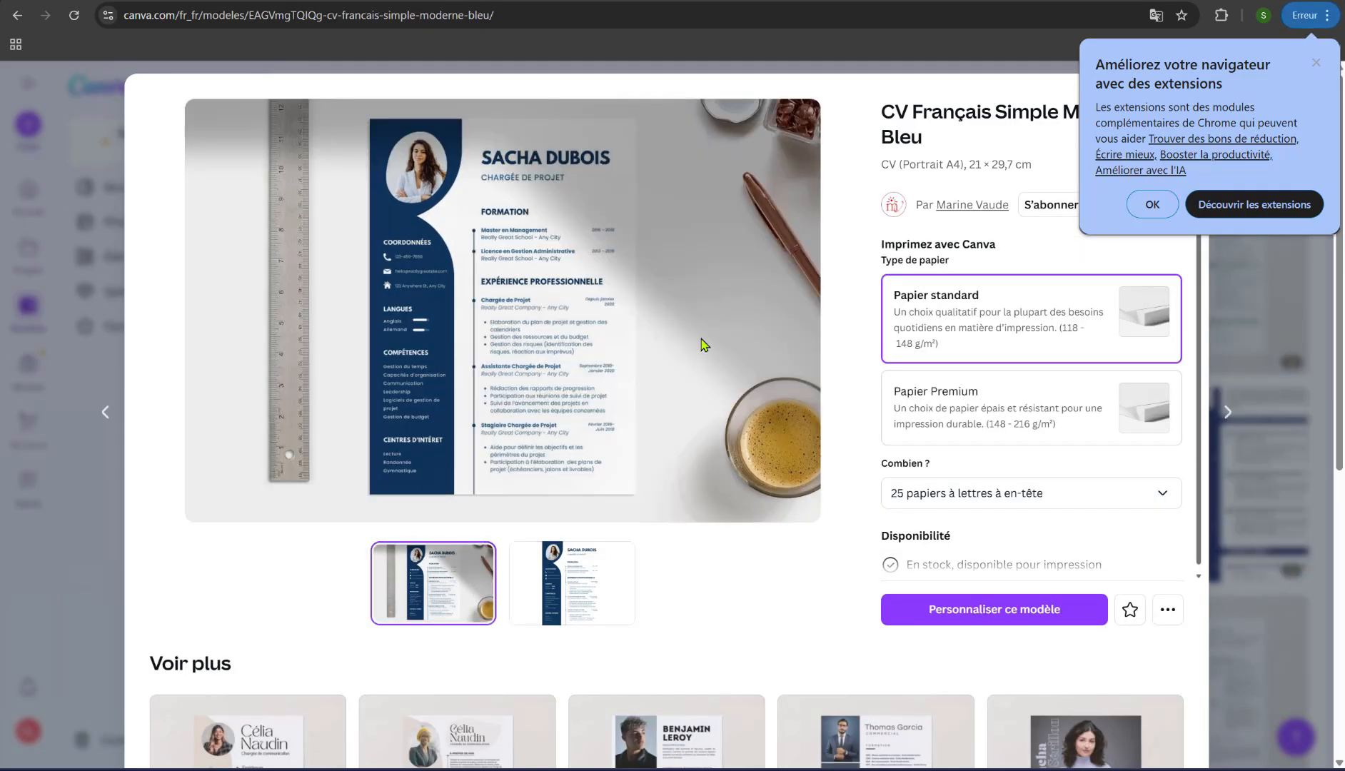
{"action": "left_click", "coordinate": [990, 613]}
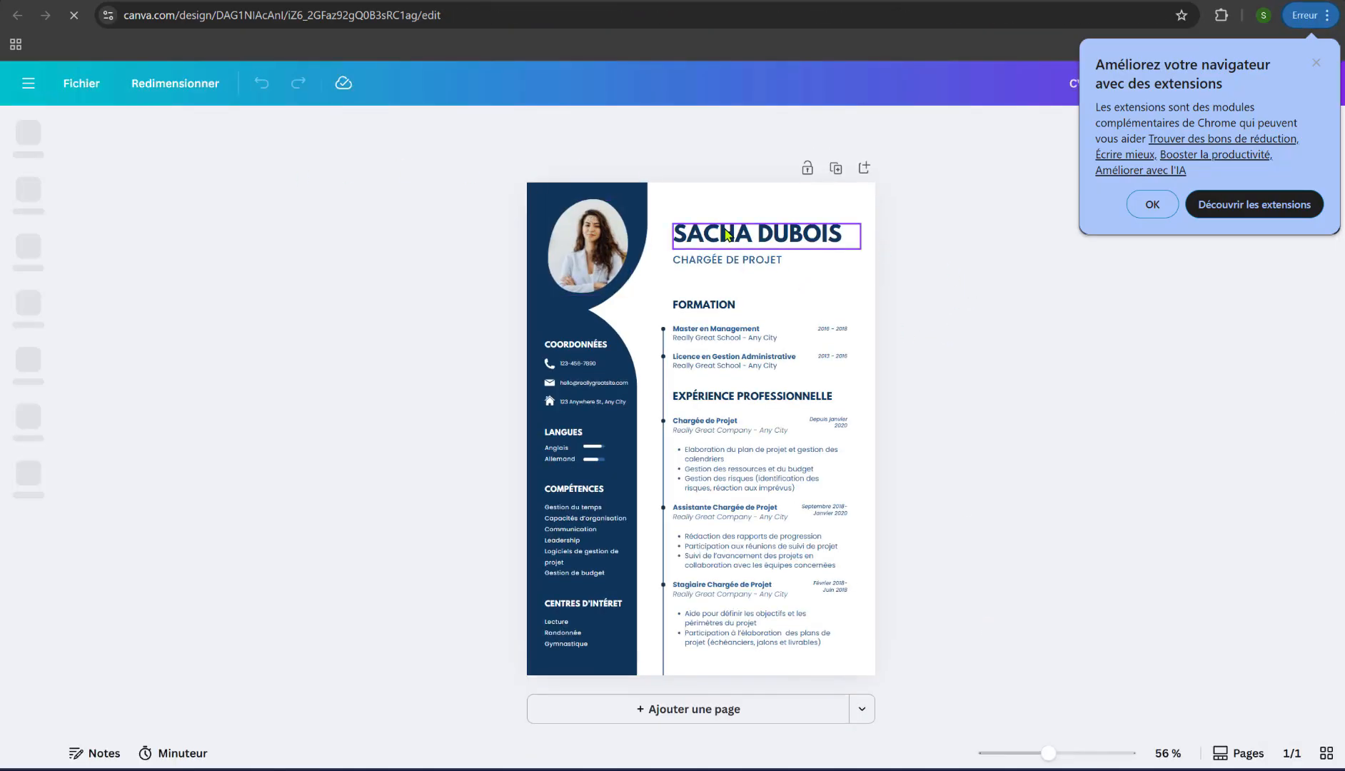
Replace the CV's name heading with the owner's first name and the job title beneath it with "TUTO"
{"action": "left_click", "coordinate": [726, 235]}
{"action": "left_click", "coordinate": [791, 235]}
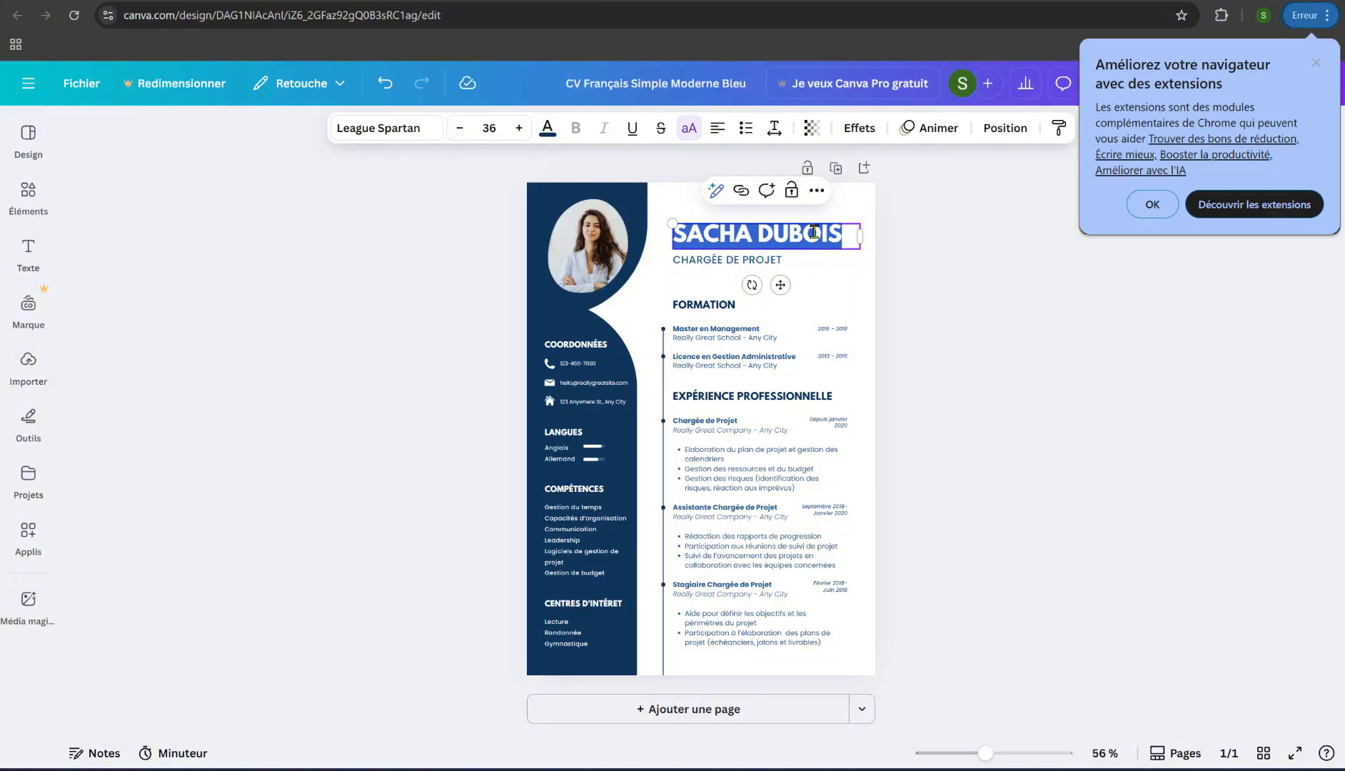
{"action": "type", "text": "SYLVAIN"}
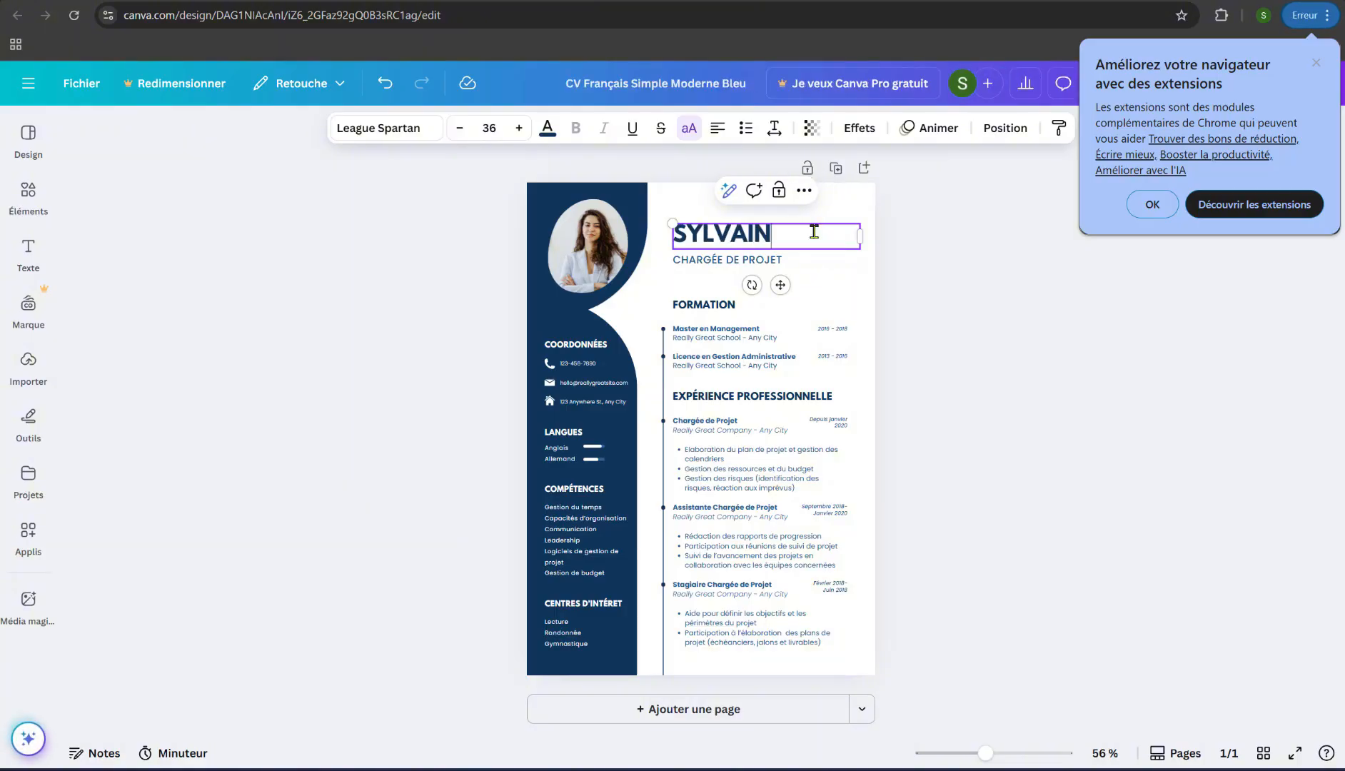
{"action": "left_click", "coordinate": [719, 260]}
{"action": "left_click", "coordinate": [719, 259]}
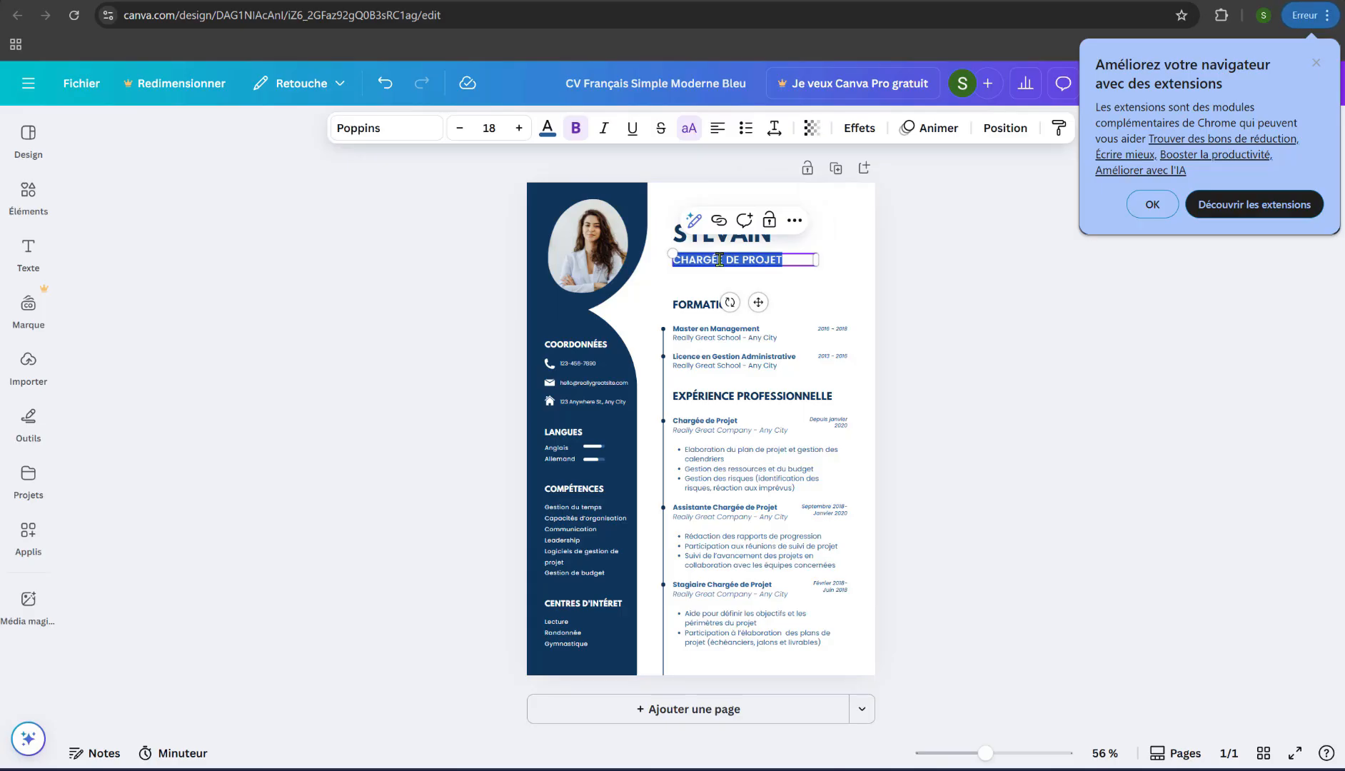
{"action": "type", "text": "ru"}
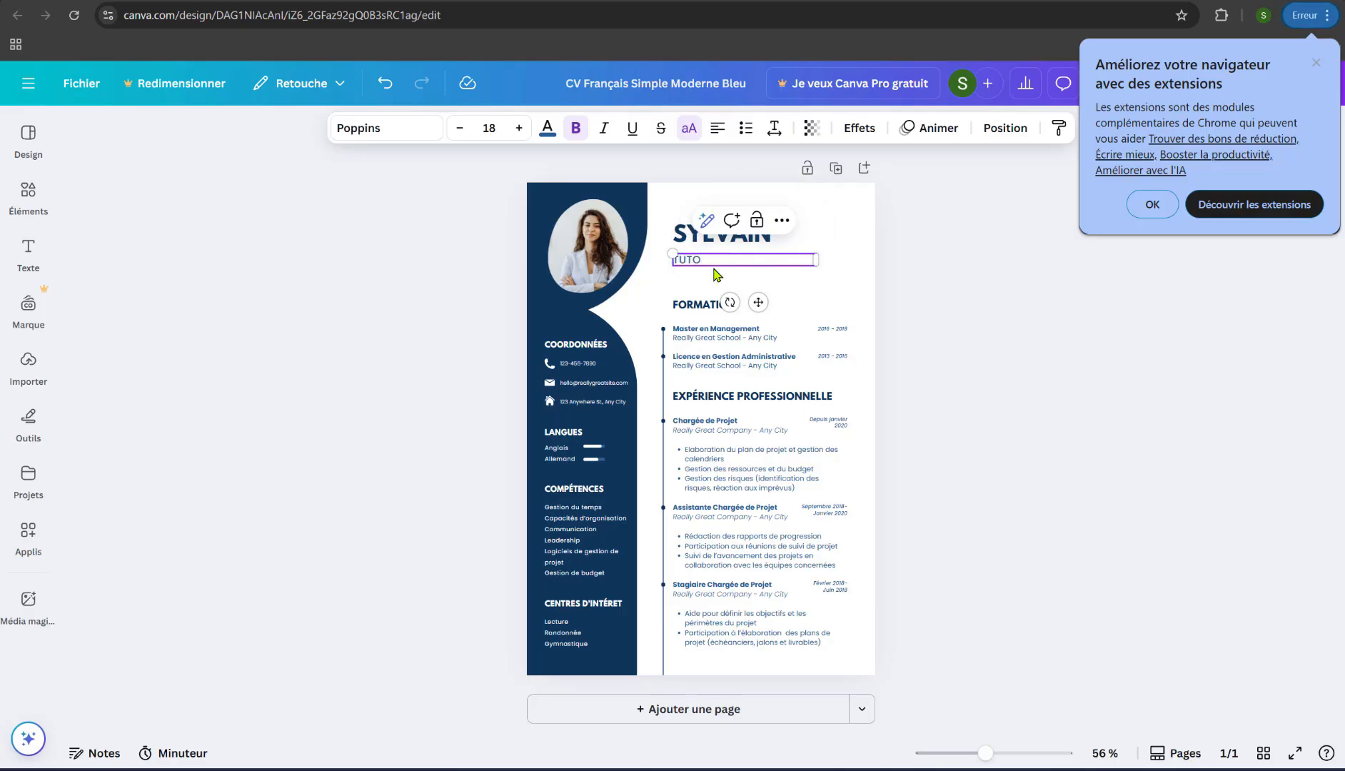
{"action": "left_click", "coordinate": [577, 345]}
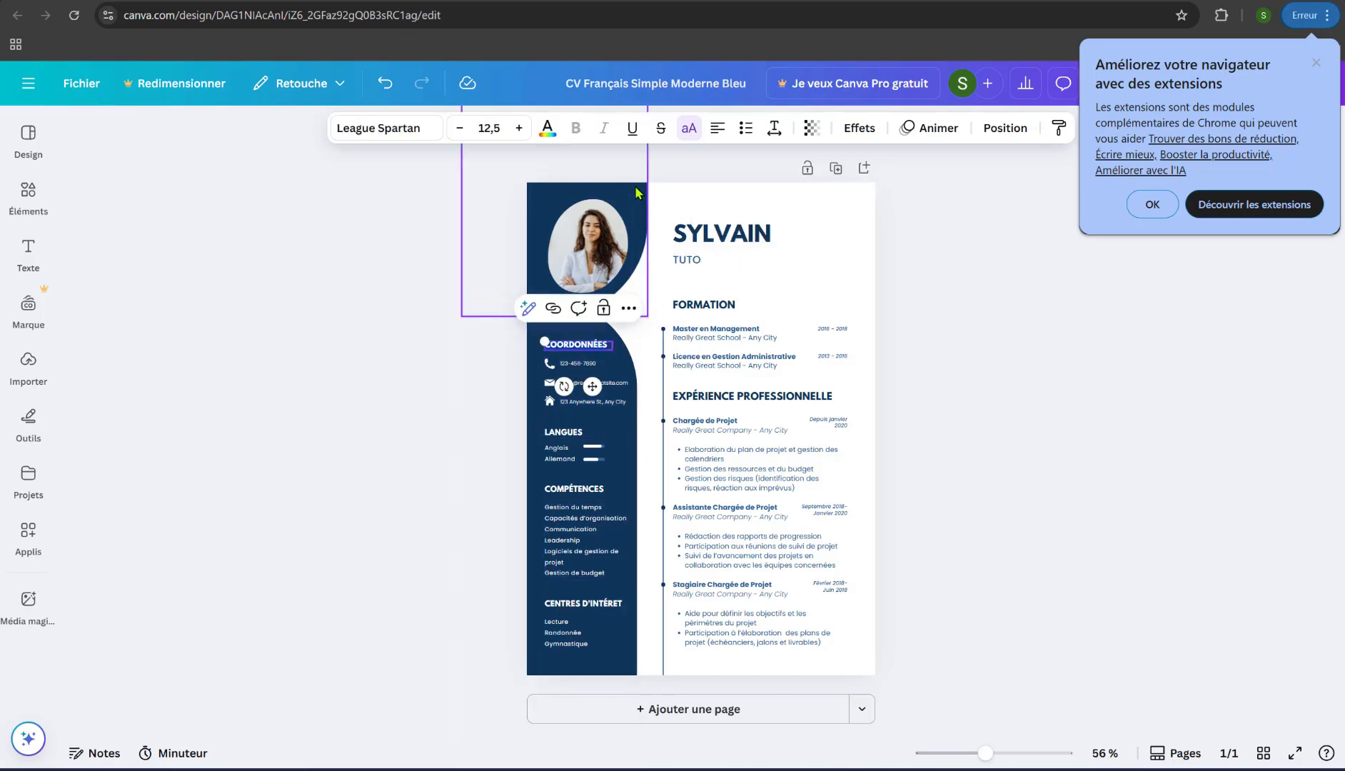
Move the name heading and the "TUTO" line to the upper-right corner of the CV page, keeping the line under the name
{"action": "left_click_drag", "start_coordinate": [819, 230], "coordinate": [914, 199]}
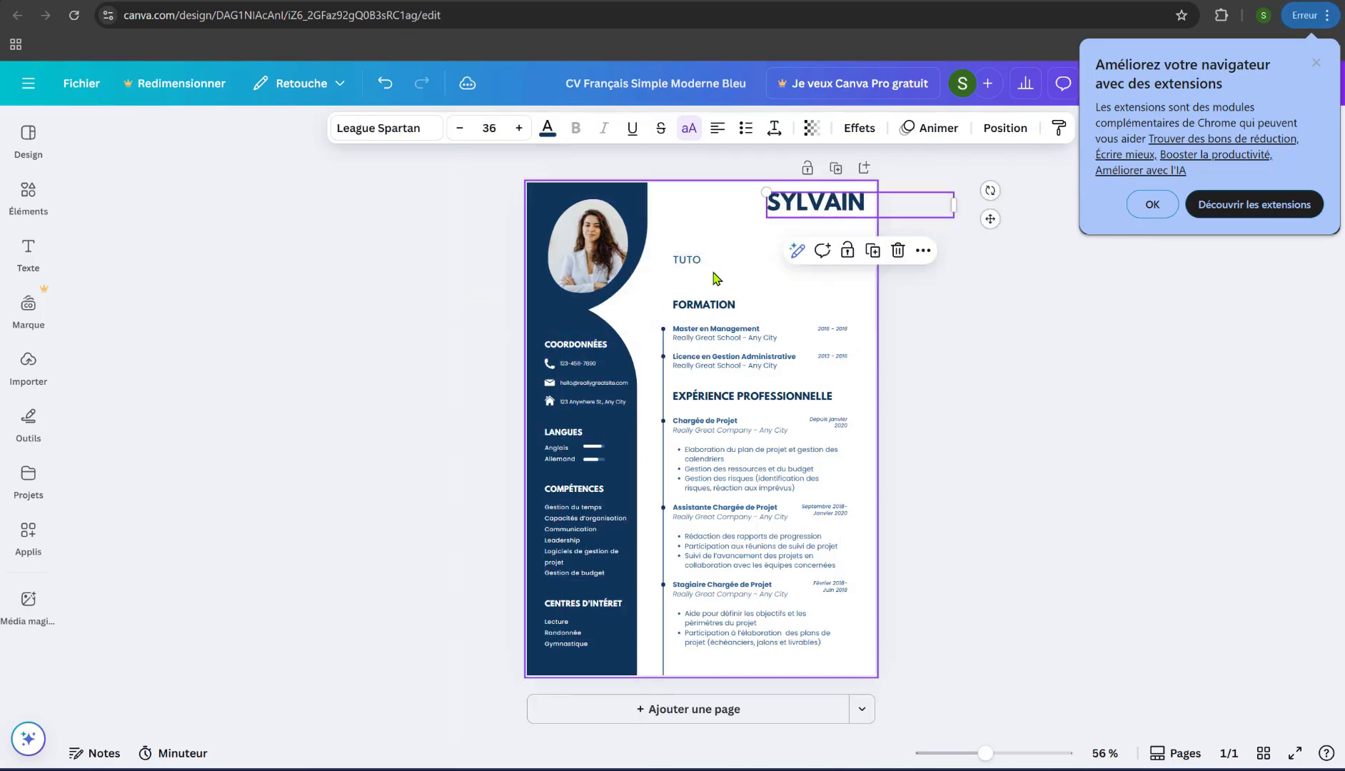
{"action": "left_click_drag", "start_coordinate": [691, 260], "coordinate": [786, 217]}
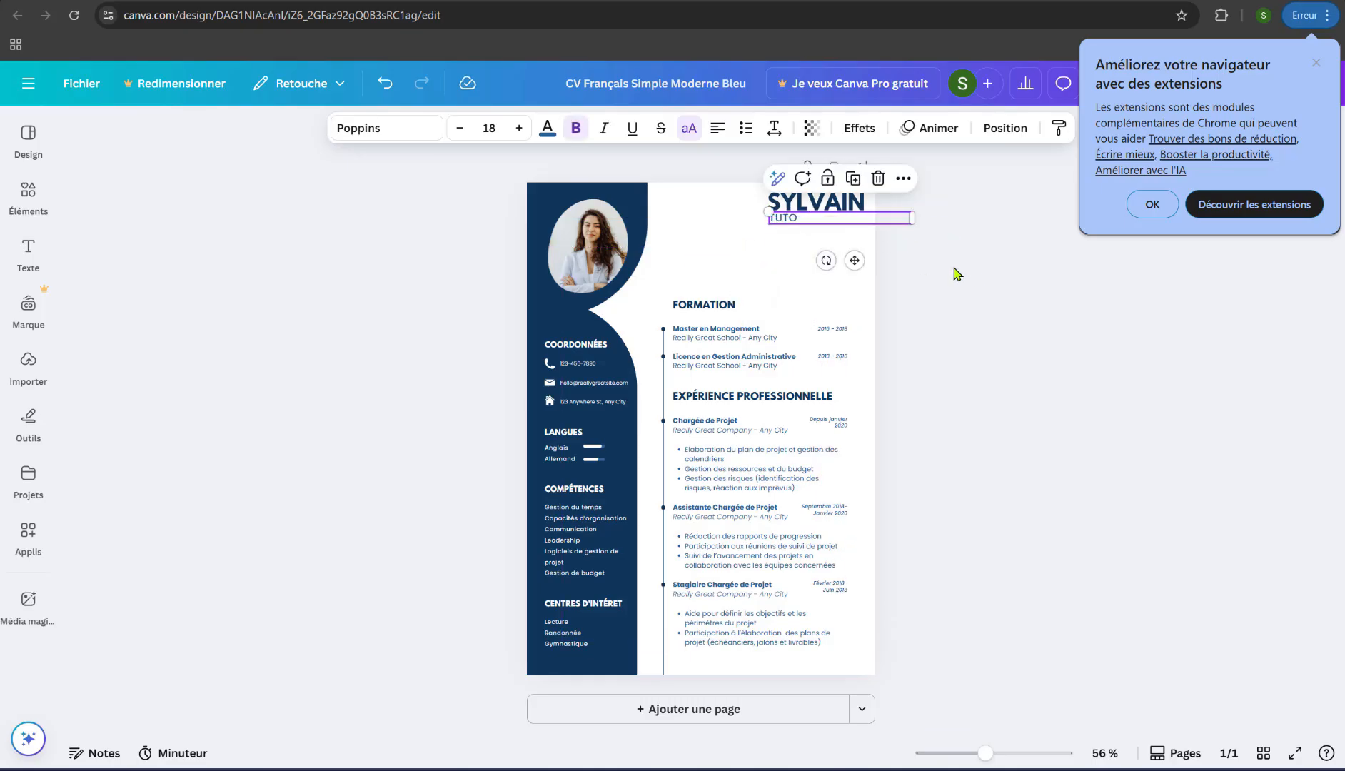
{"action": "left_click", "coordinate": [958, 270]}
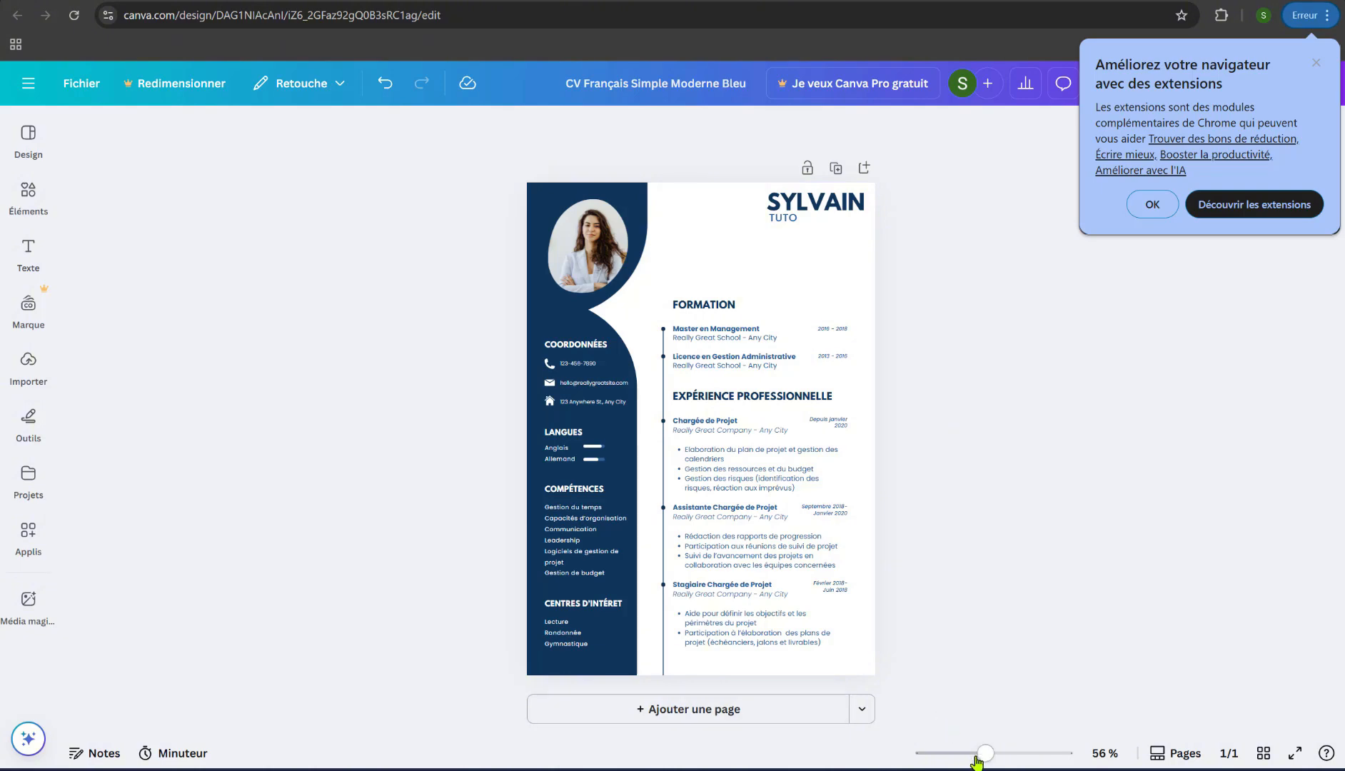
Add a subheading text box and place it in the blank space between the name block and the FORMATION section
{"action": "left_click_drag", "start_coordinate": [976, 763], "coordinate": [1010, 759]}
{"action": "scroll", "coordinate": [961, 365], "scroll_direction": "up", "scroll_amount": 3}
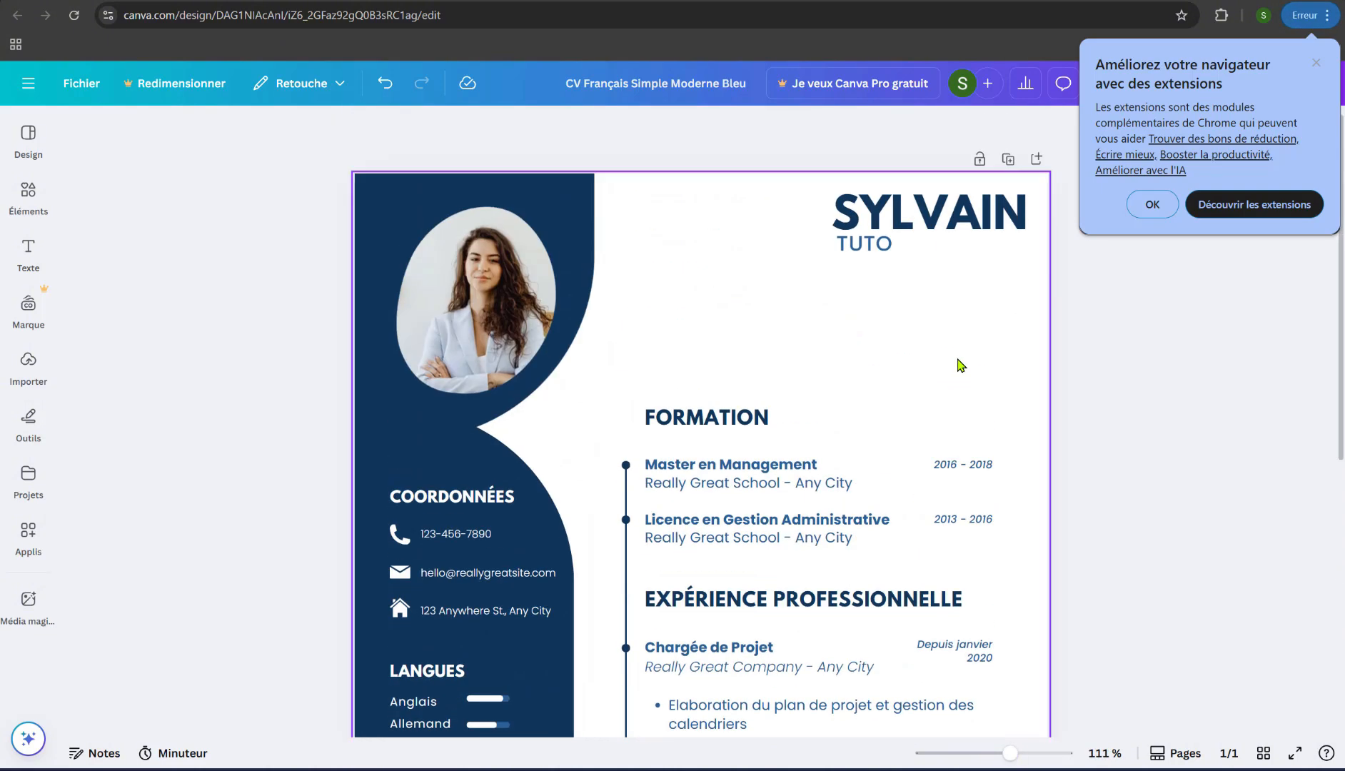
{"action": "left_click", "coordinate": [28, 250]}
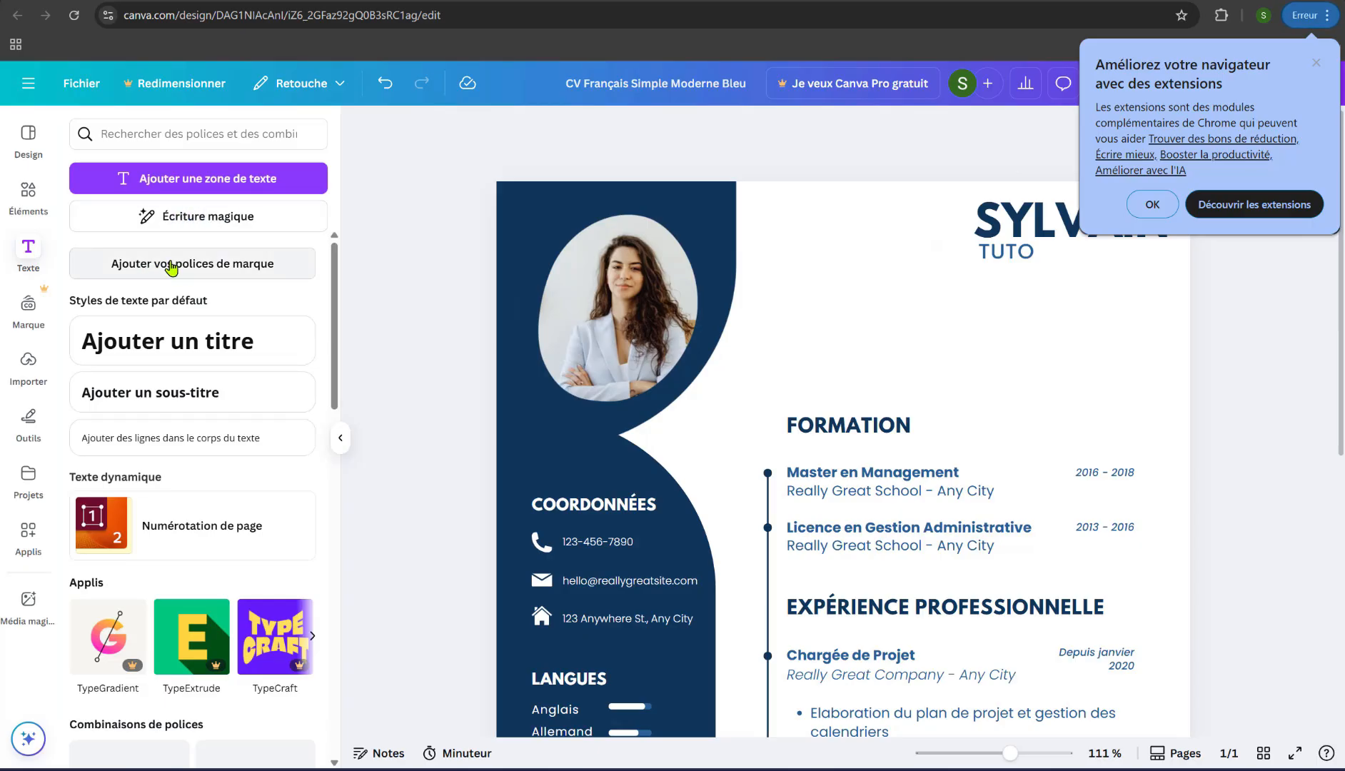
{"action": "left_click", "coordinate": [270, 392]}
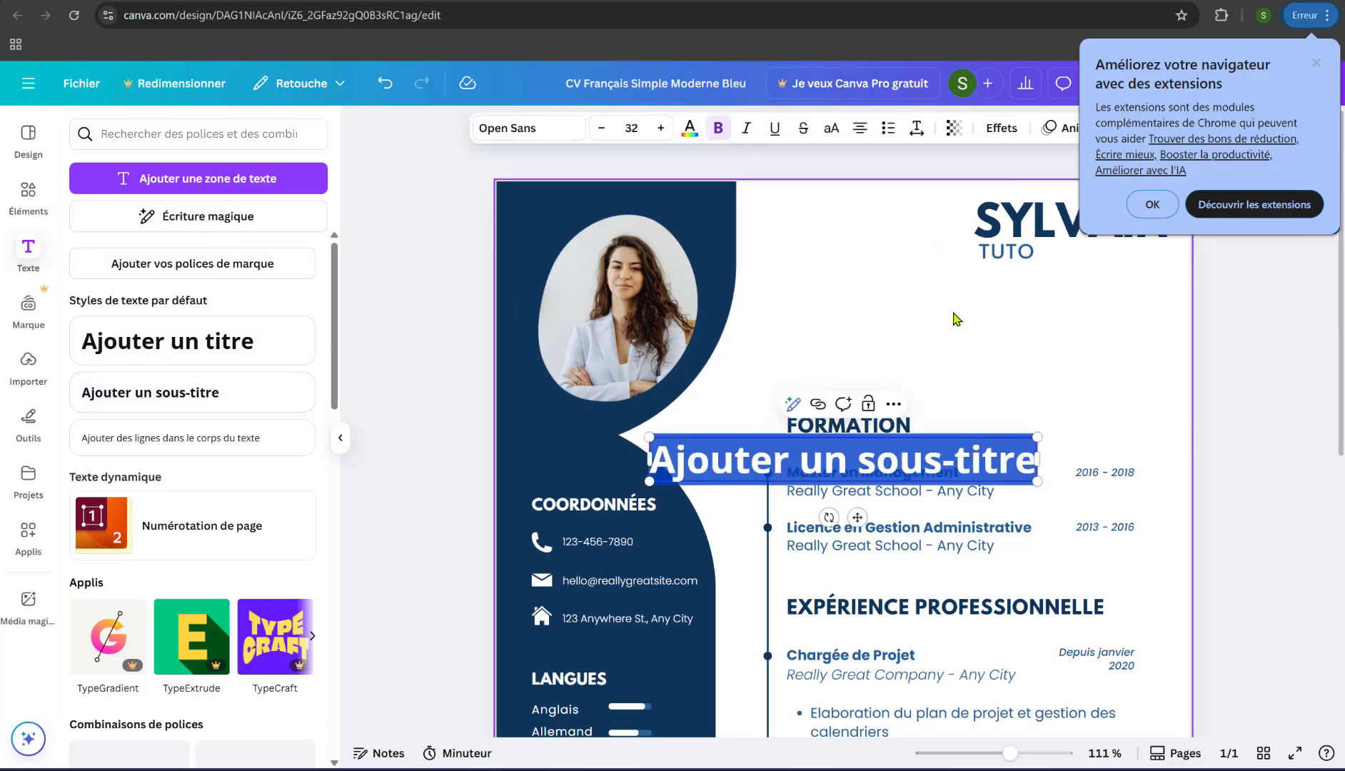
{"action": "left_click", "coordinate": [871, 450]}
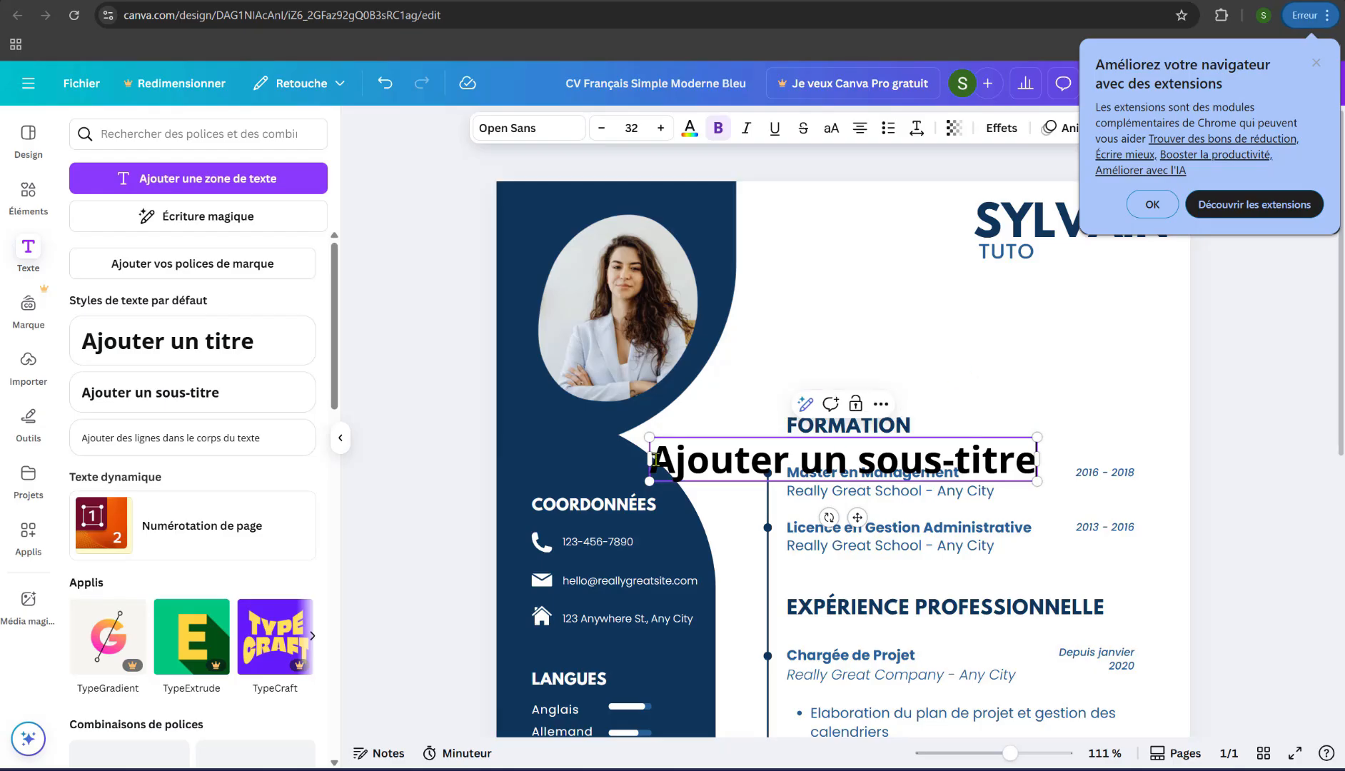
{"action": "left_click_drag", "start_coordinate": [716, 470], "coordinate": [839, 314]}
Replace the placeholder text of the new subheading with "adresse"
{"action": "triple_click", "coordinate": [837, 308]}
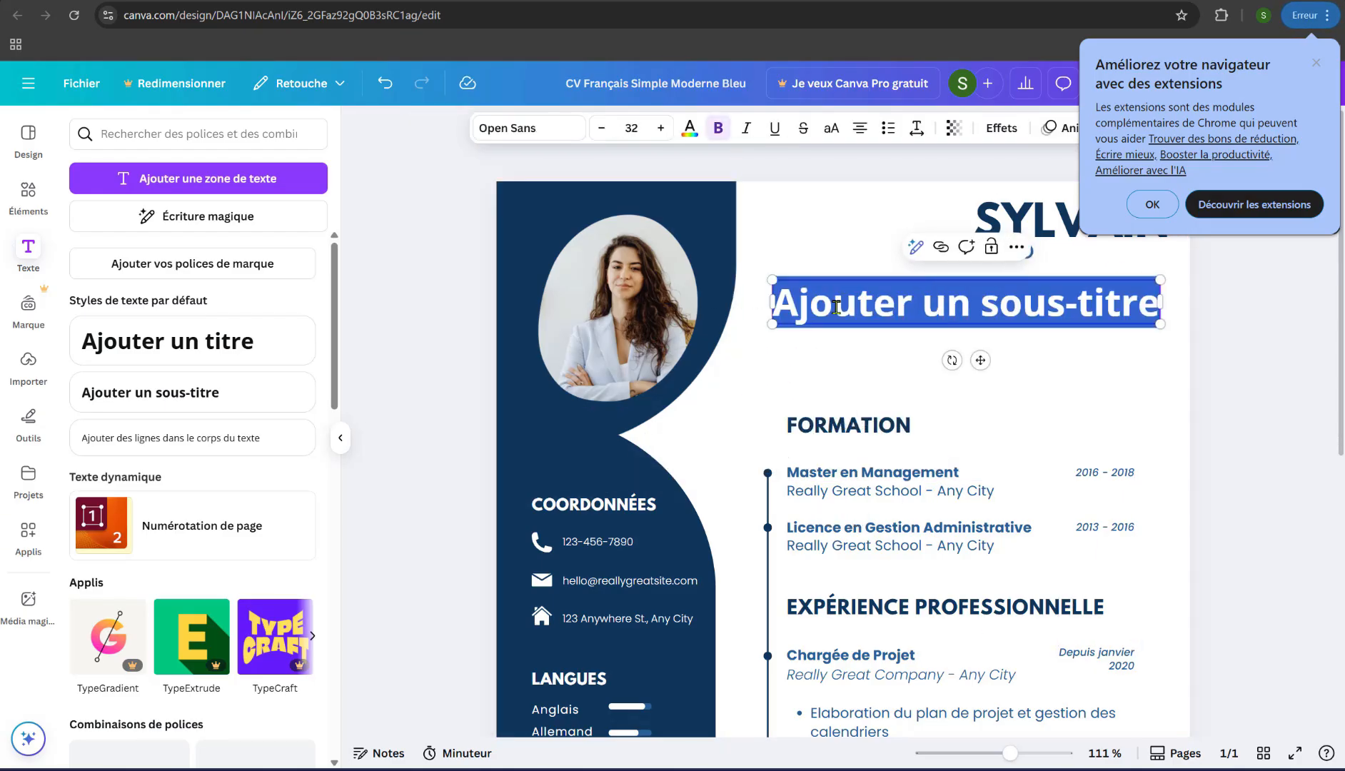
{"action": "type", "text": "as"}
{"action": "key", "text": "BackSpace"}
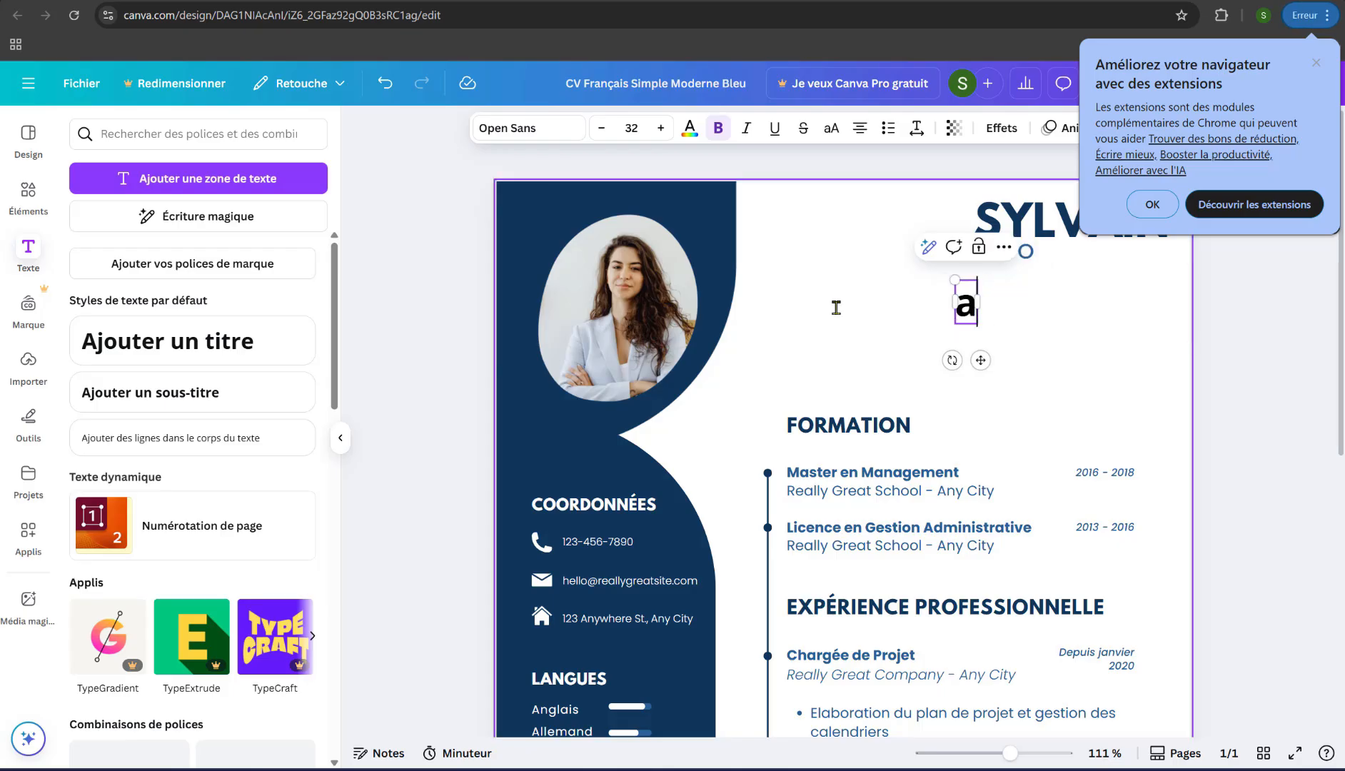
{"action": "type", "text": "dresse"}
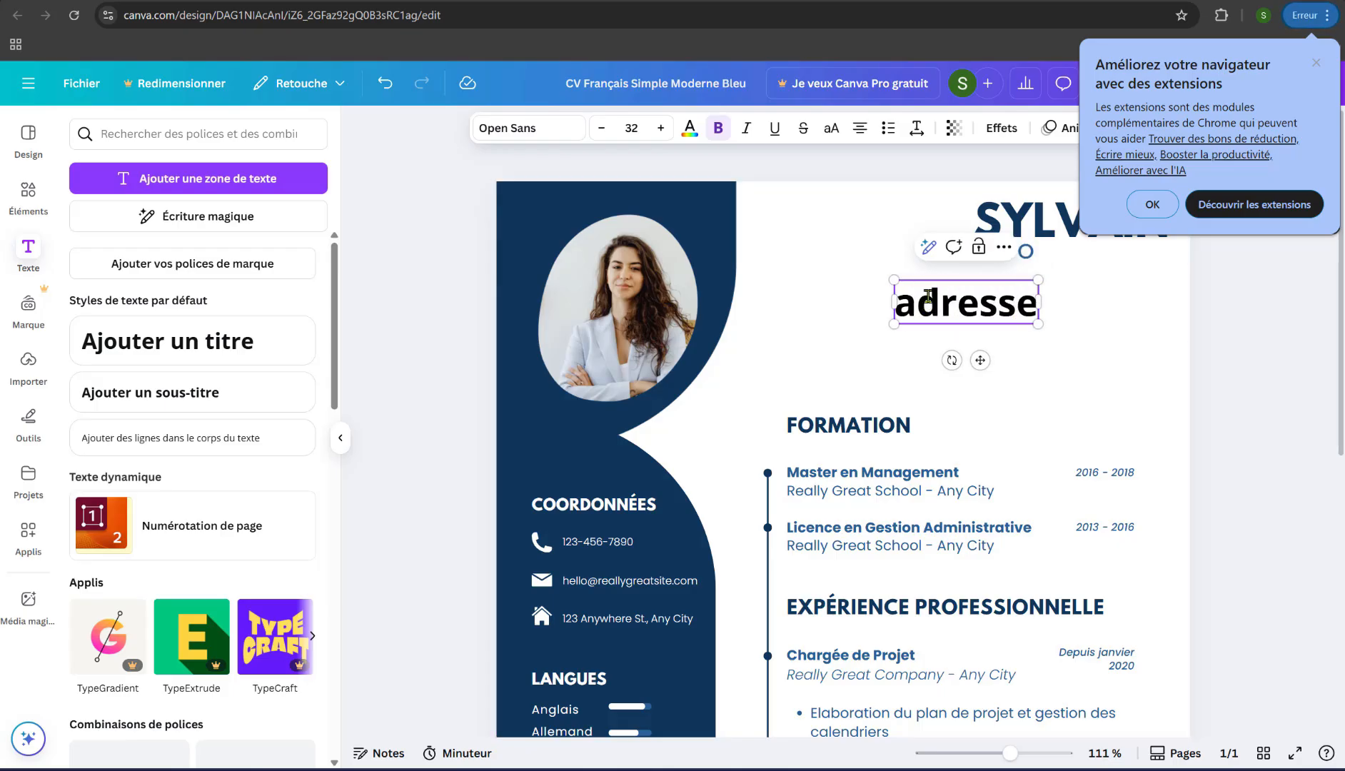
Shift the "adresse" text closer to the "TUTO" line and dismiss the browser's extensions notice
{"action": "left_click_drag", "start_coordinate": [1008, 317], "coordinate": [995, 301]}
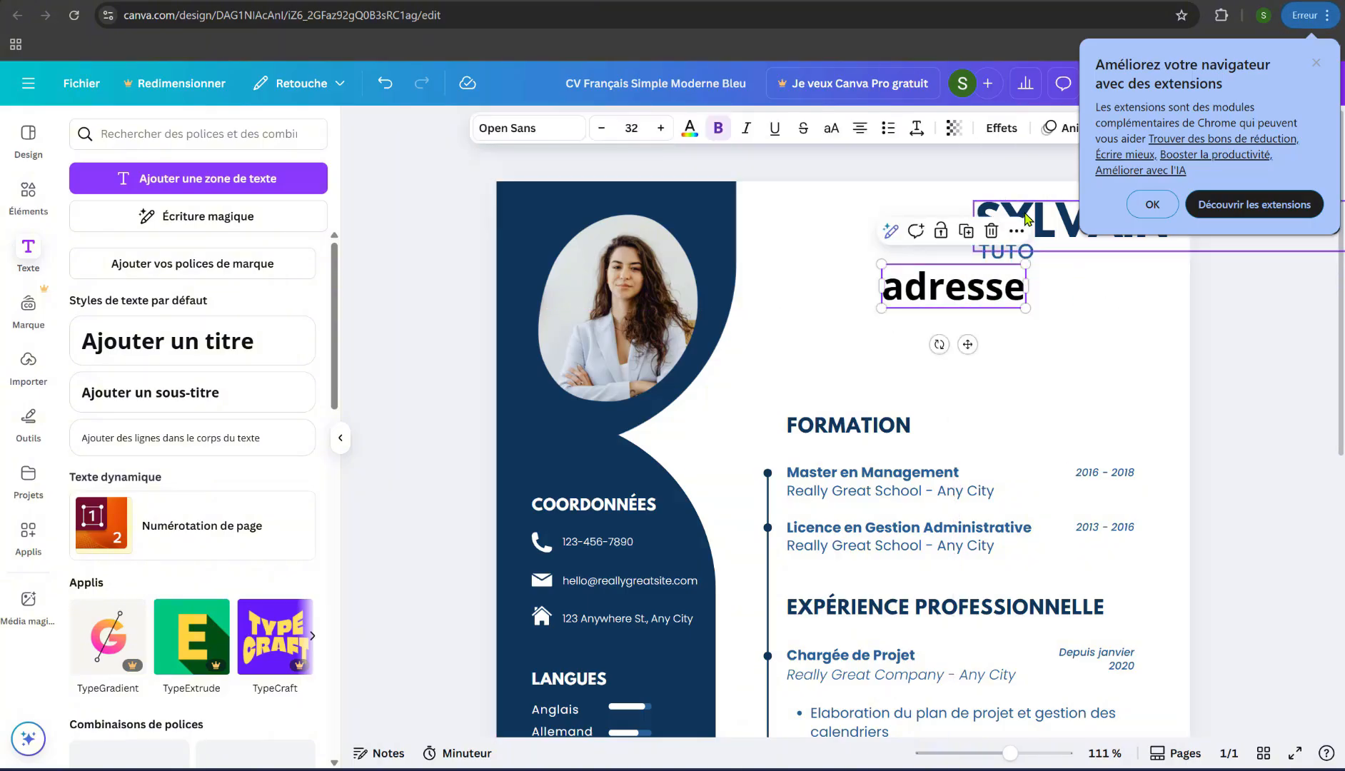
{"action": "left_click", "coordinate": [1056, 257]}
{"action": "left_click", "coordinate": [1152, 205]}
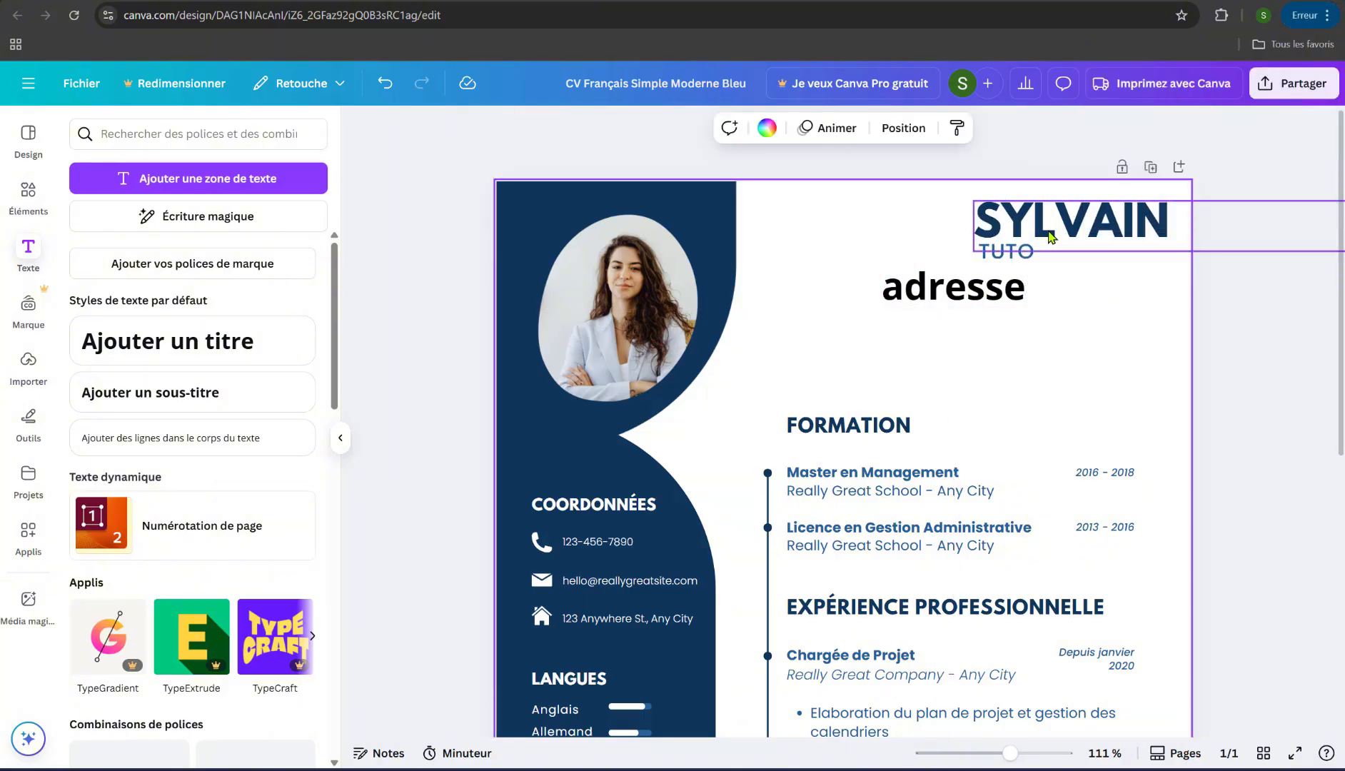
Give the "adresse" text the name heading's dark blue (#10375d) and align it under the "TUTO" line
{"action": "left_click", "coordinate": [1023, 256]}
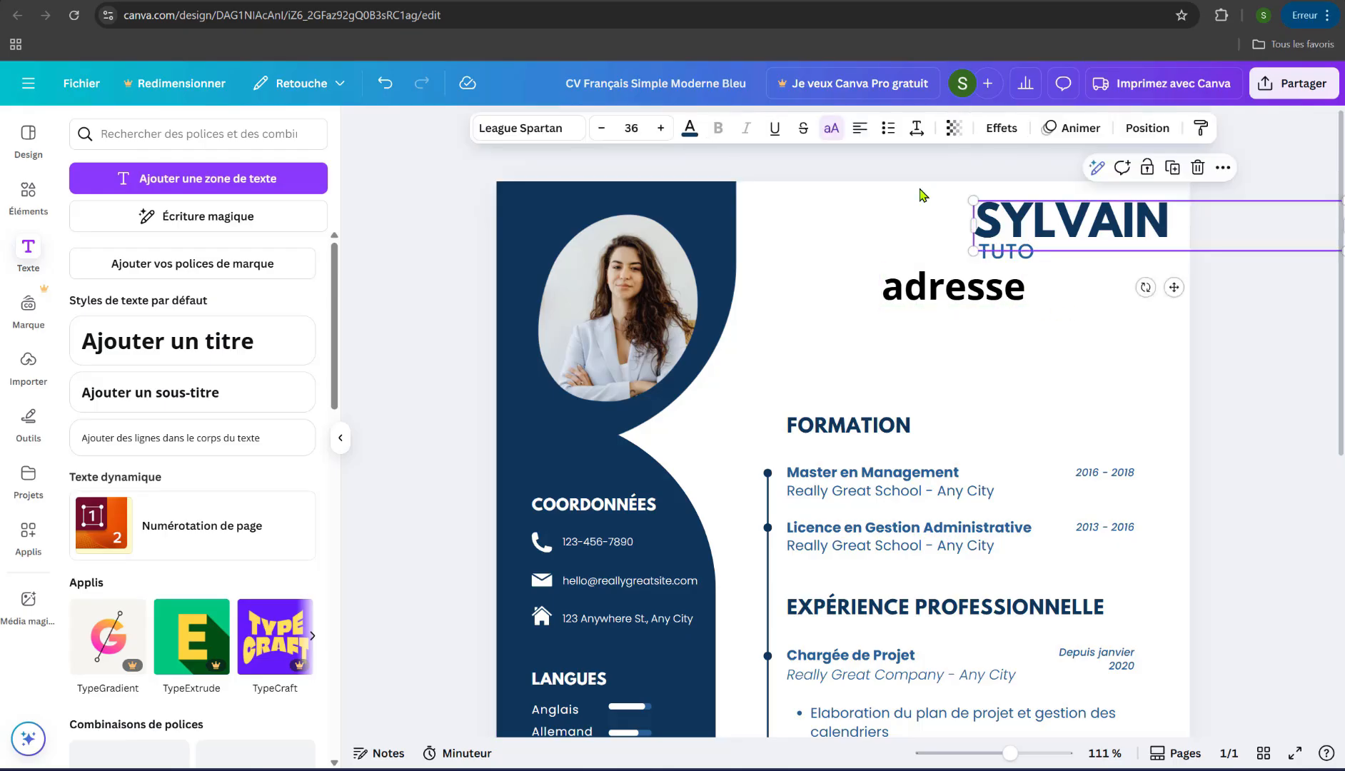
{"action": "left_click", "coordinate": [690, 136]}
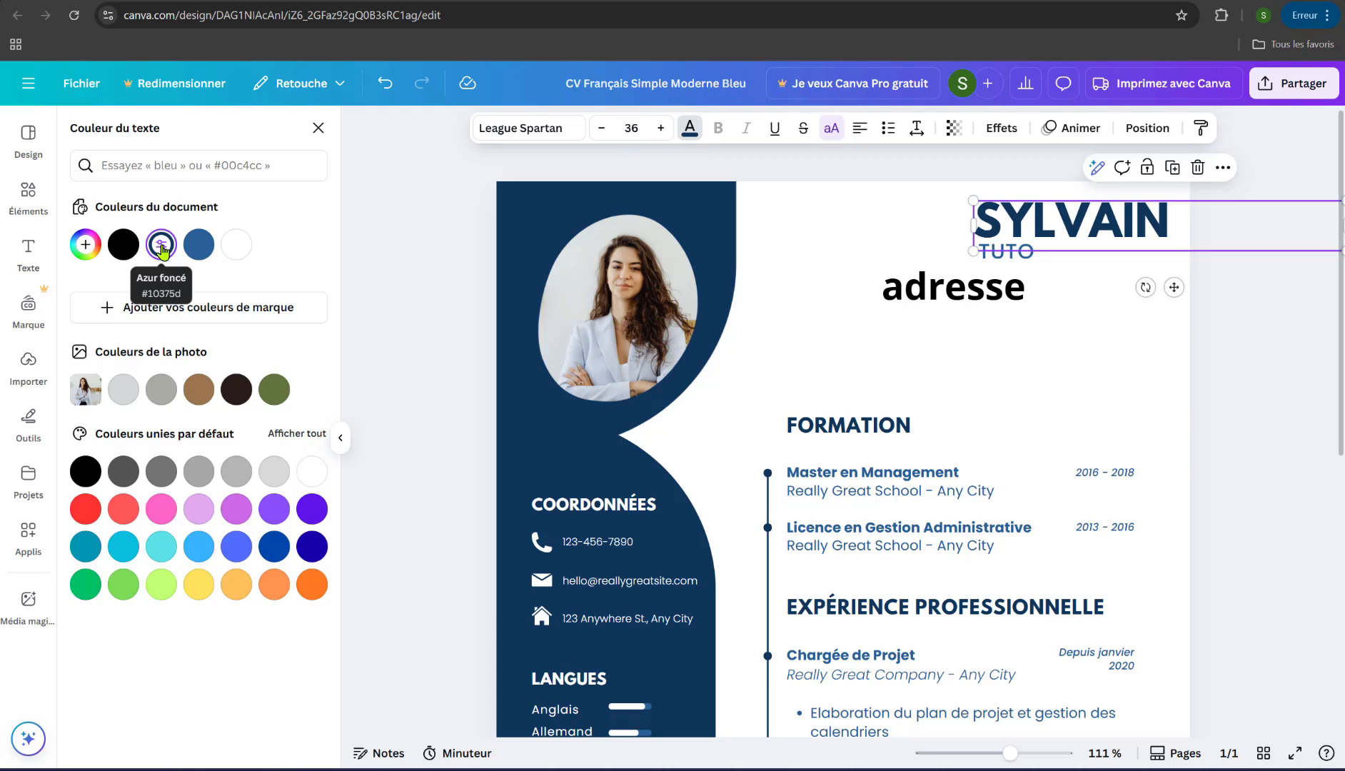
{"action": "left_click", "coordinate": [957, 300]}
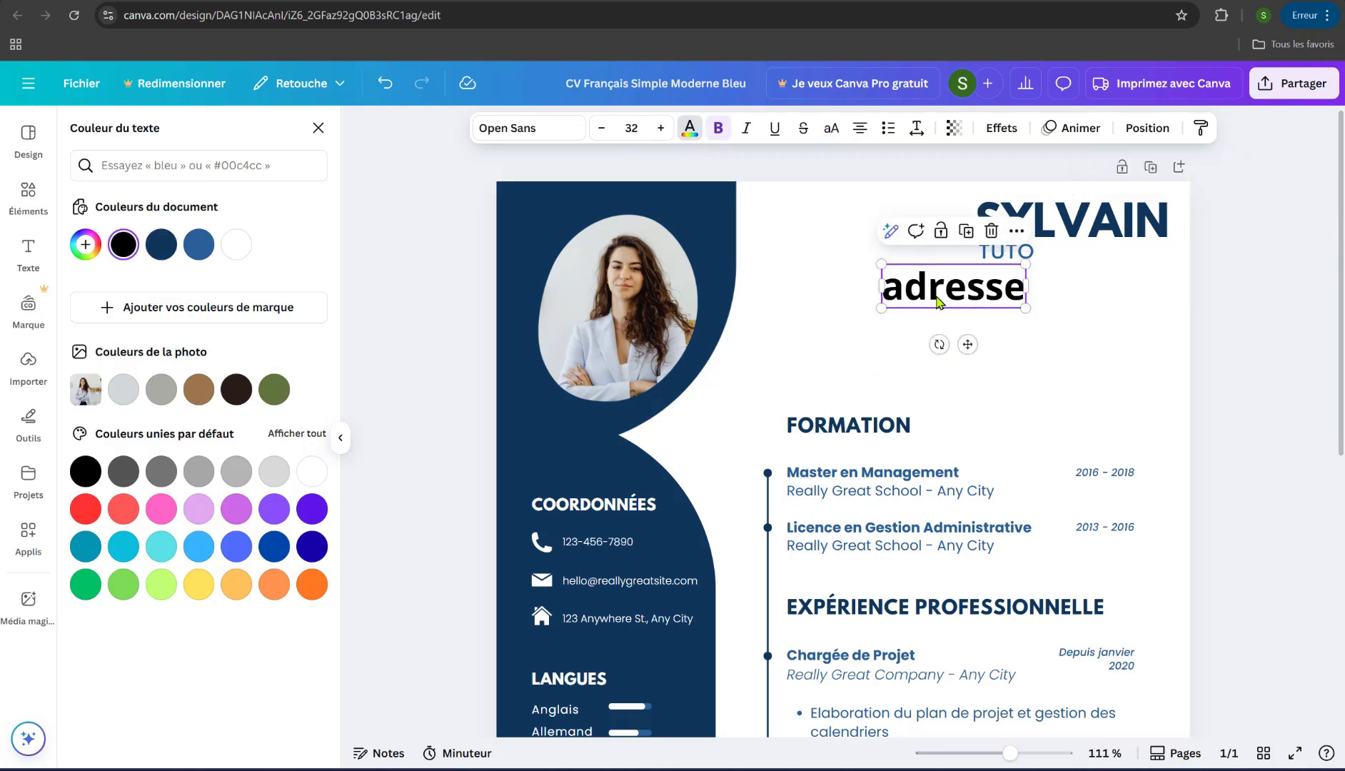
{"action": "left_click", "coordinate": [689, 130]}
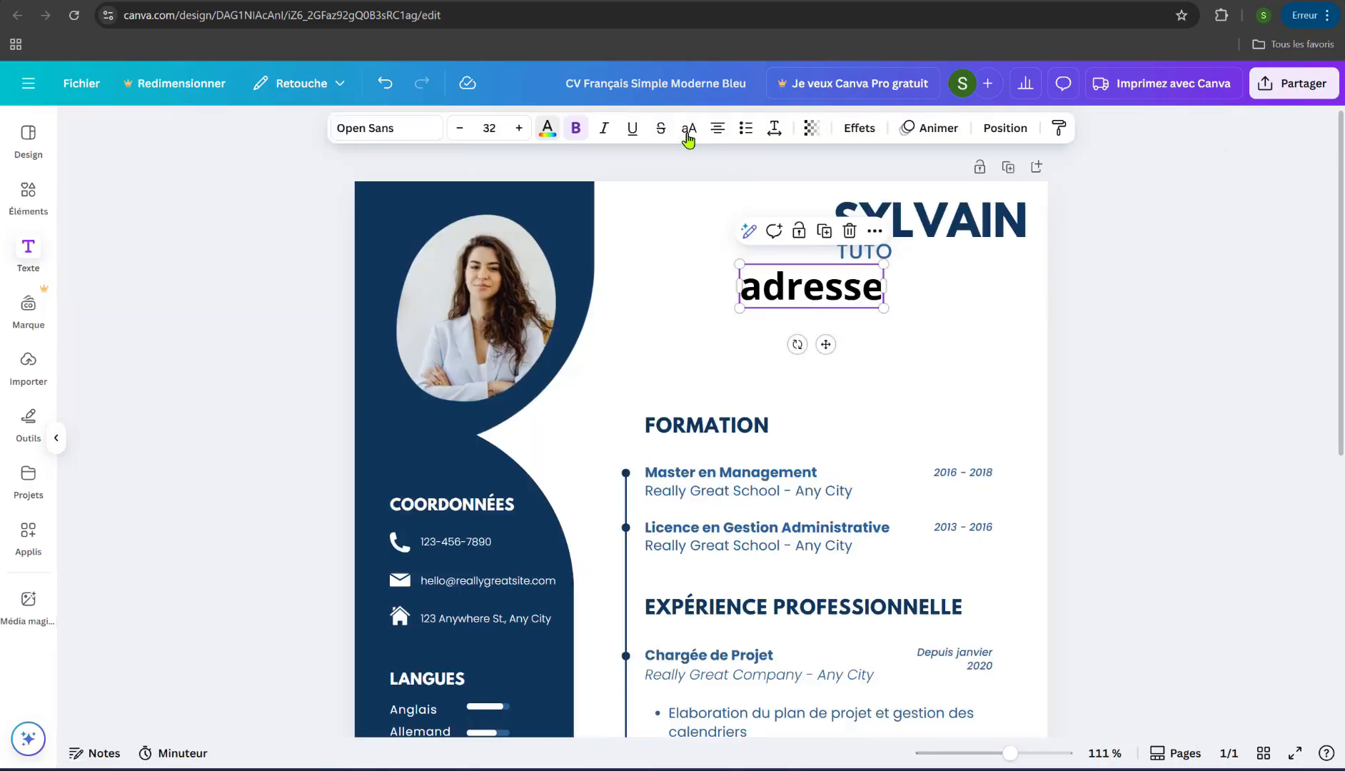
{"action": "left_click", "coordinate": [689, 133]}
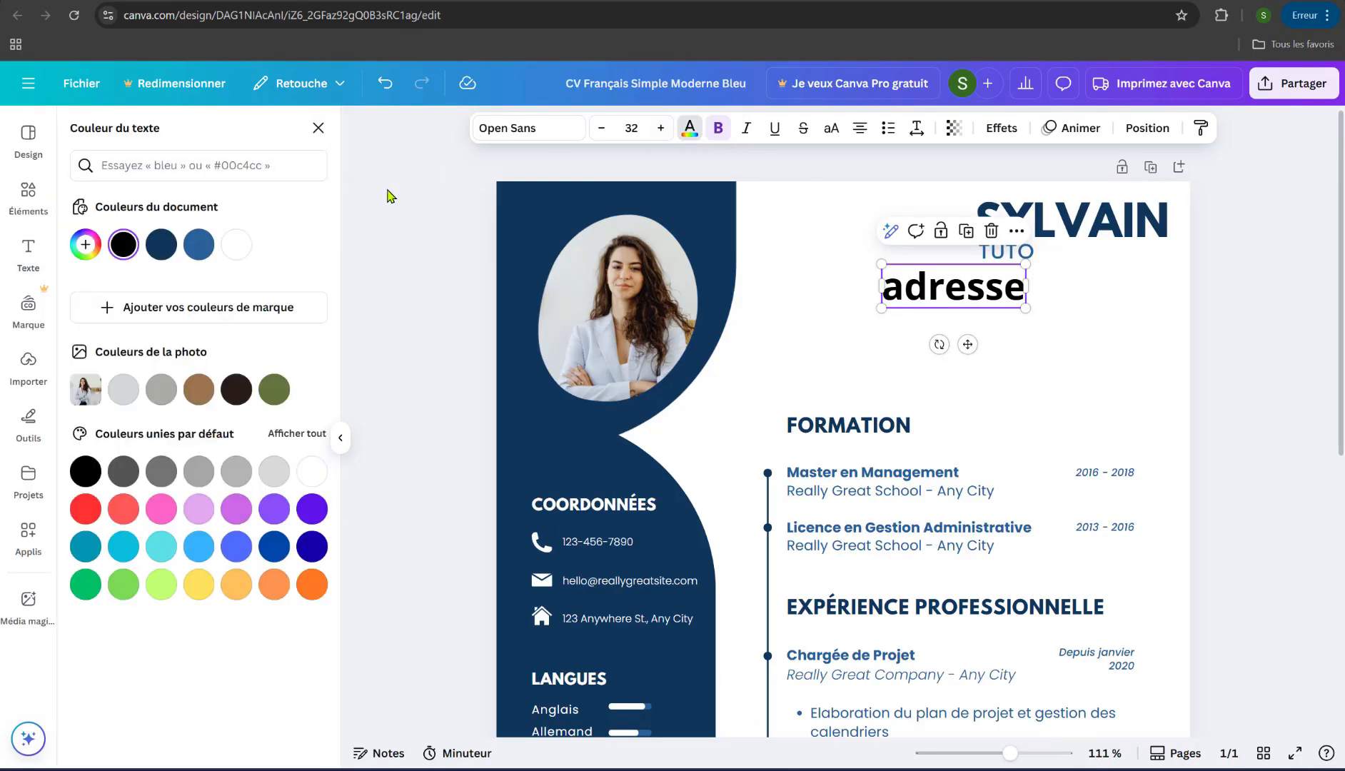
{"action": "left_click", "coordinate": [163, 246]}
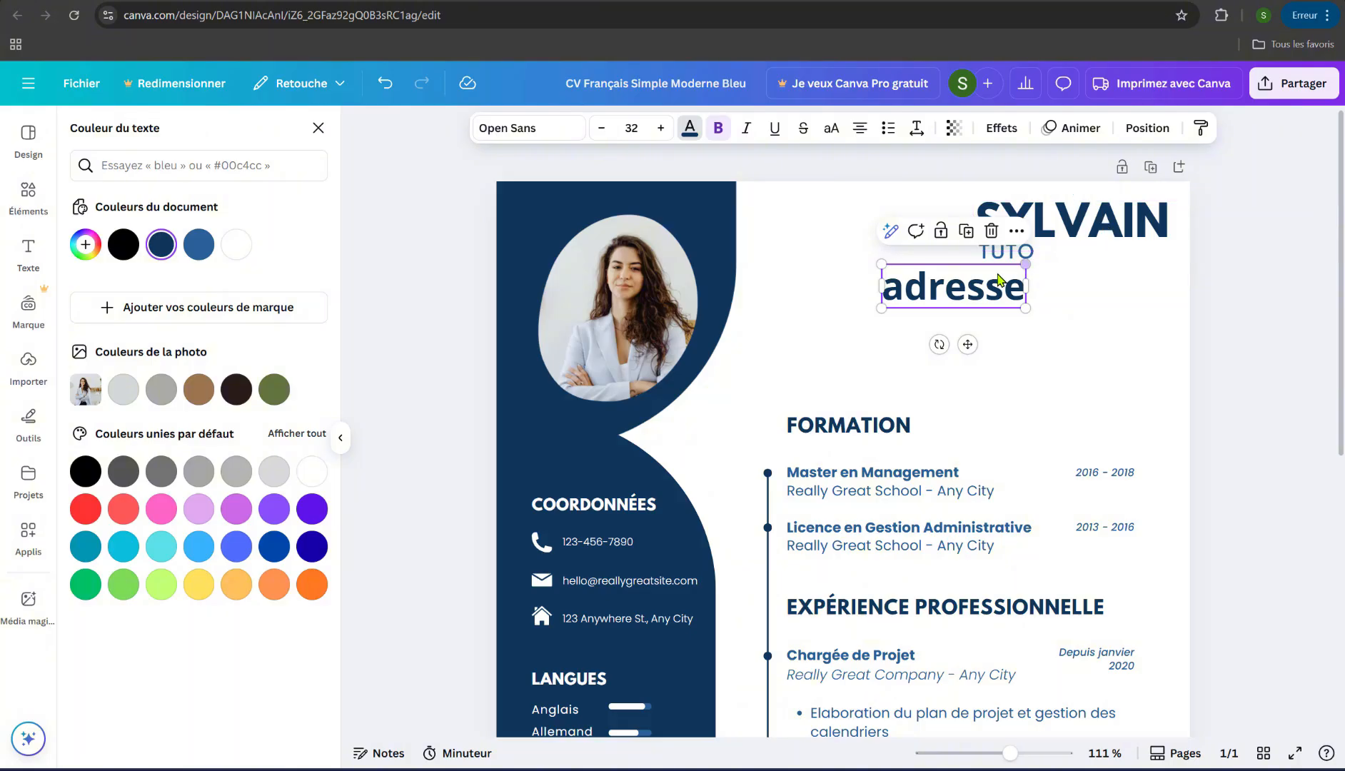
{"action": "left_click", "coordinate": [1151, 309]}
{"action": "left_click_drag", "start_coordinate": [928, 289], "coordinate": [1022, 289]}
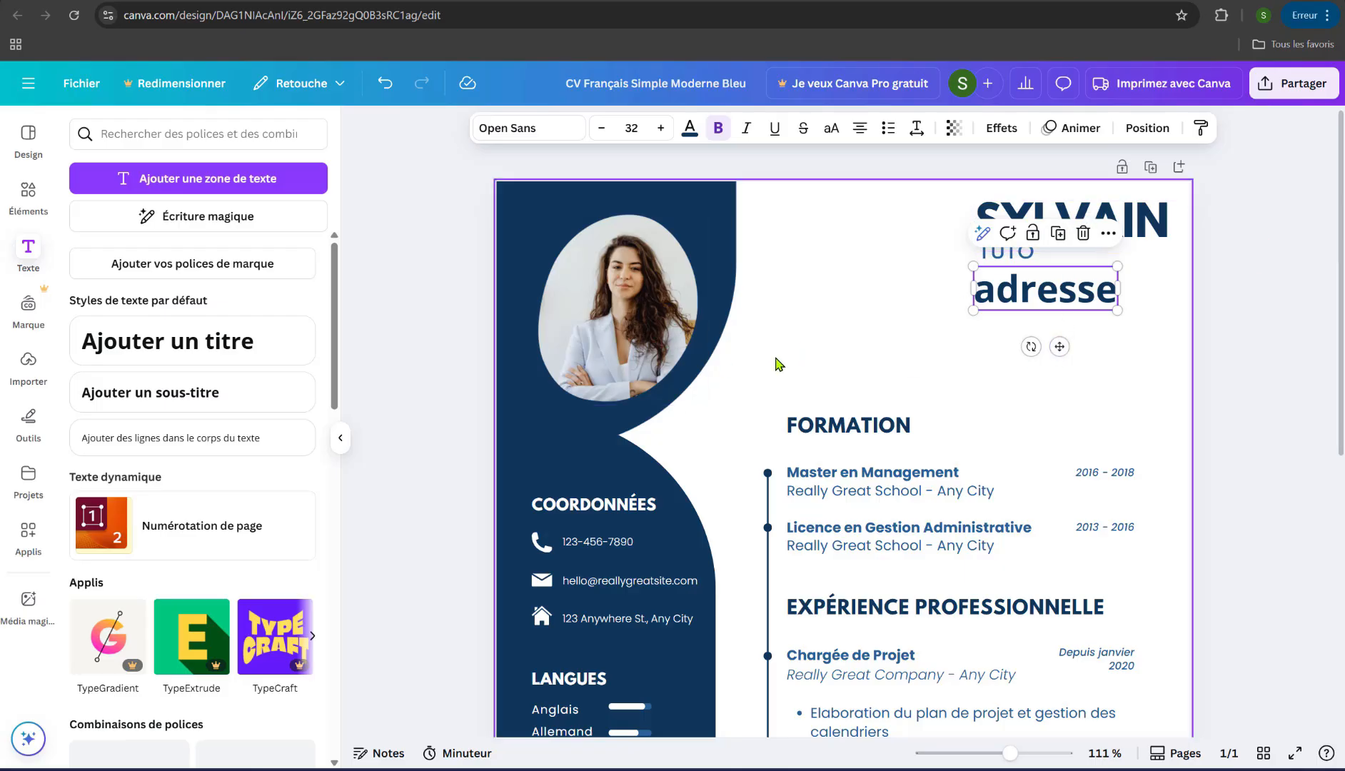
Change the colour of the FORMATION heading to red
{"action": "left_click", "coordinate": [850, 429]}
{"action": "left_click", "coordinate": [688, 131]}
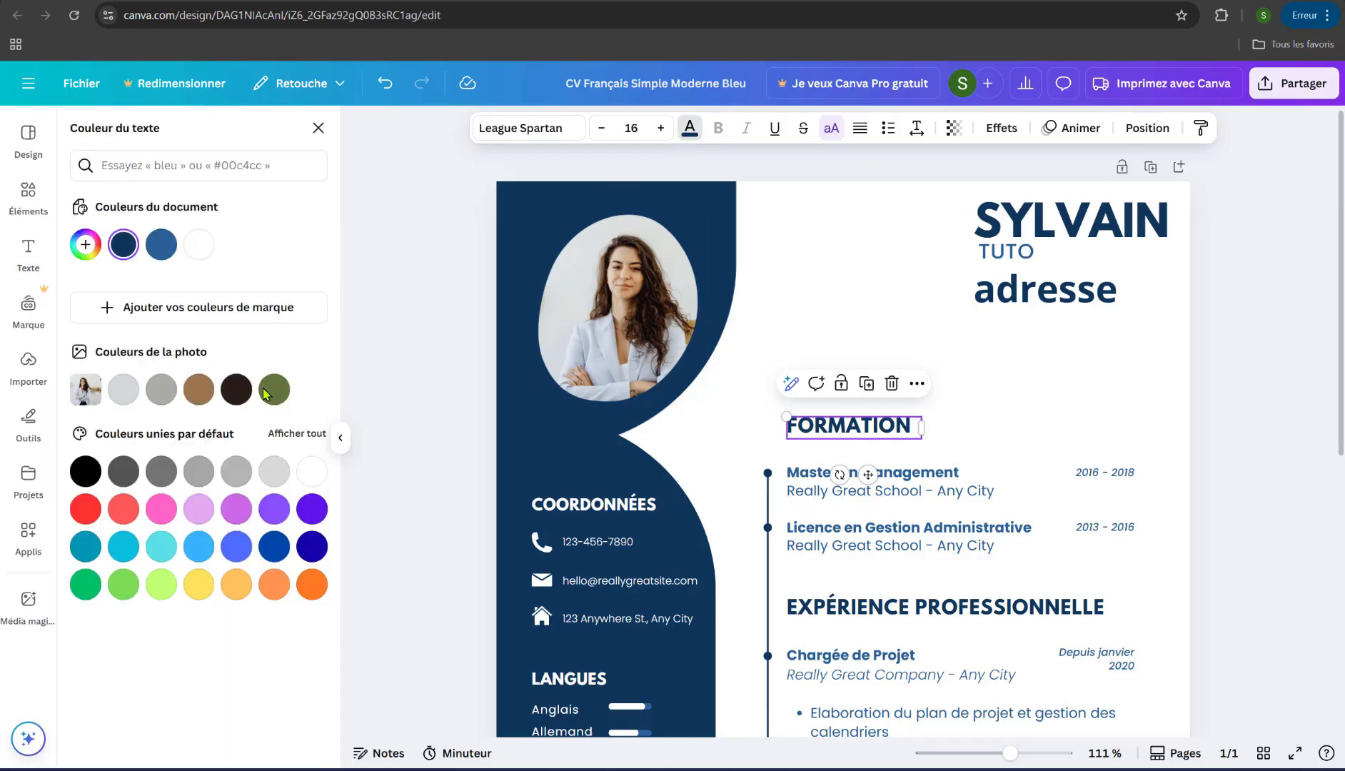
{"action": "left_click", "coordinate": [98, 519]}
{"action": "left_click", "coordinate": [1056, 405]}
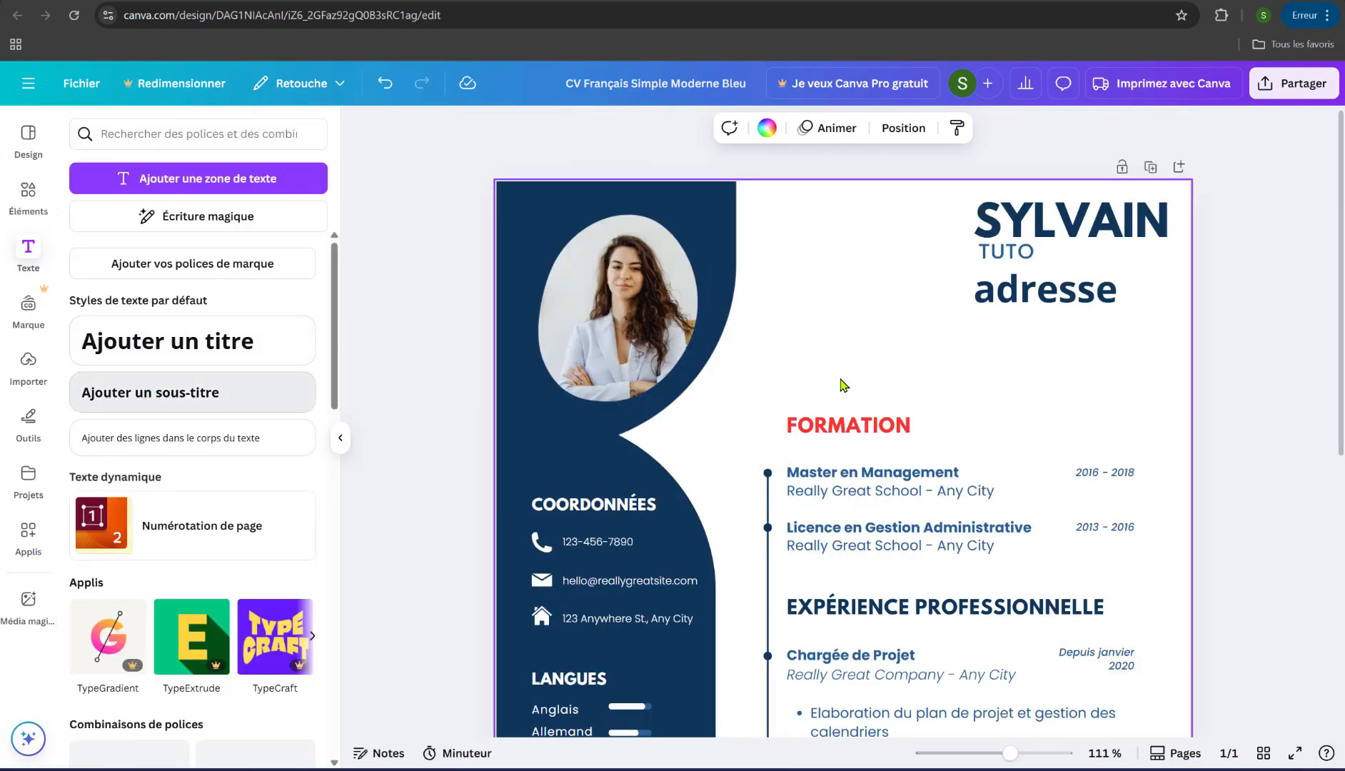
Add another subheading in the blank space above the FORMATION heading and replace its placeholder text with "cv"
{"action": "left_click", "coordinate": [757, 407]}
{"action": "left_click_drag", "start_coordinate": [694, 500], "coordinate": [846, 363]}
{"action": "double_click", "coordinate": [893, 360]}
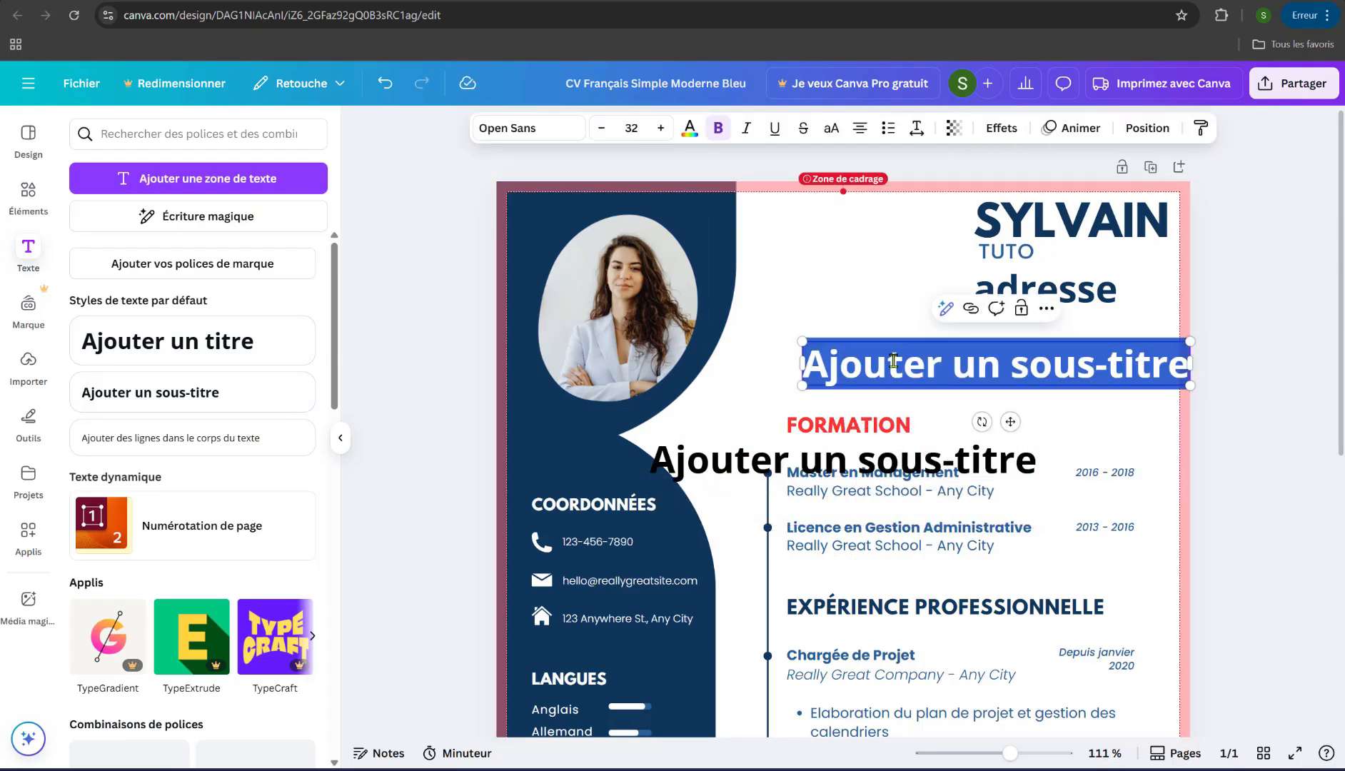
{"action": "type", "text": "cv"}
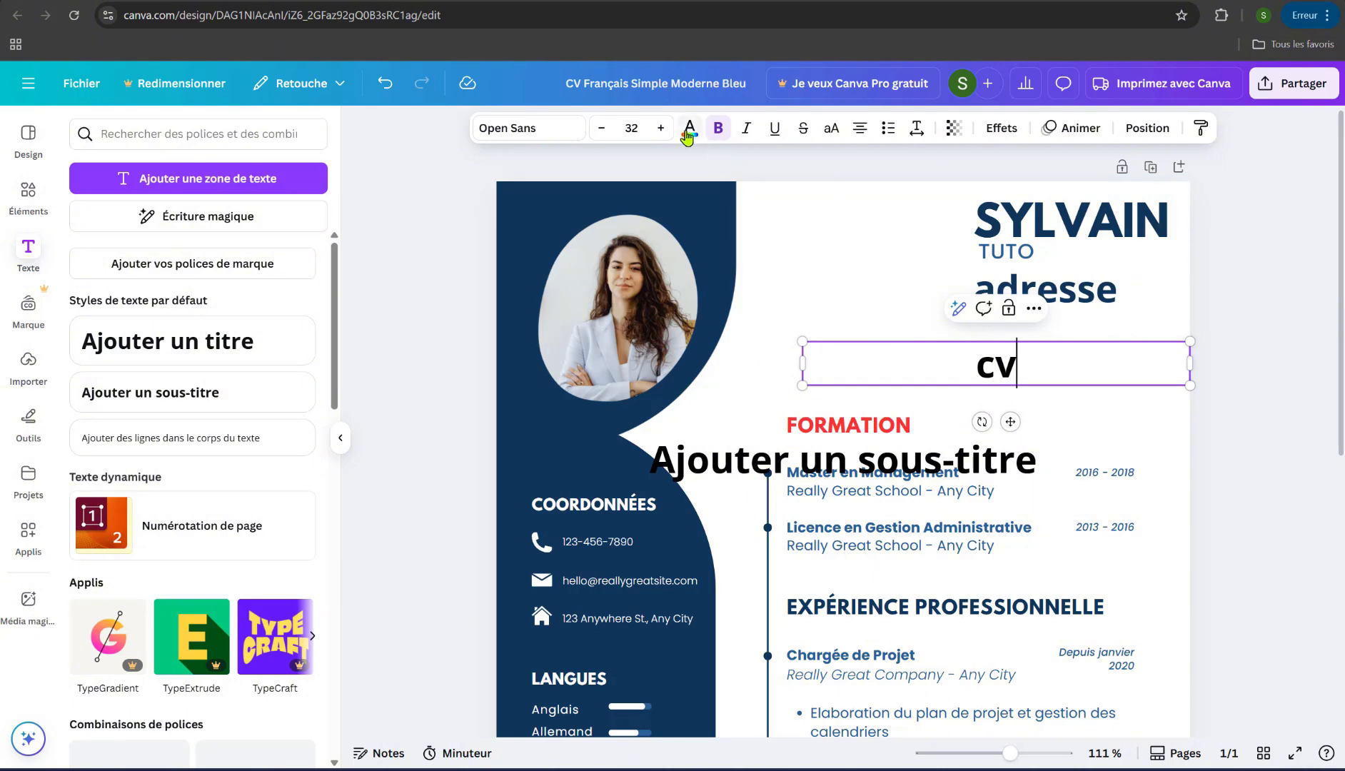
Colour the "cv" text with the same red as the FORMATION heading
{"action": "left_click", "coordinate": [689, 130]}
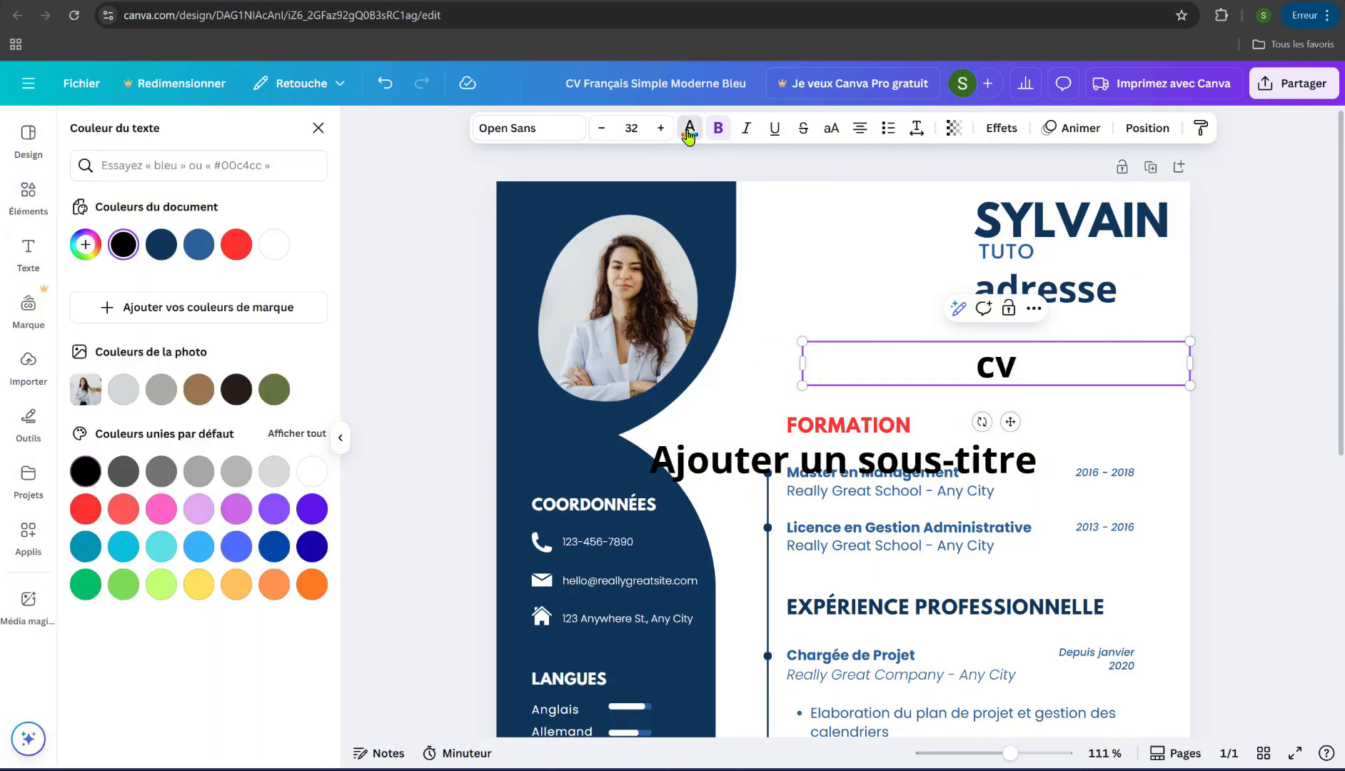
{"action": "left_click", "coordinate": [238, 248]}
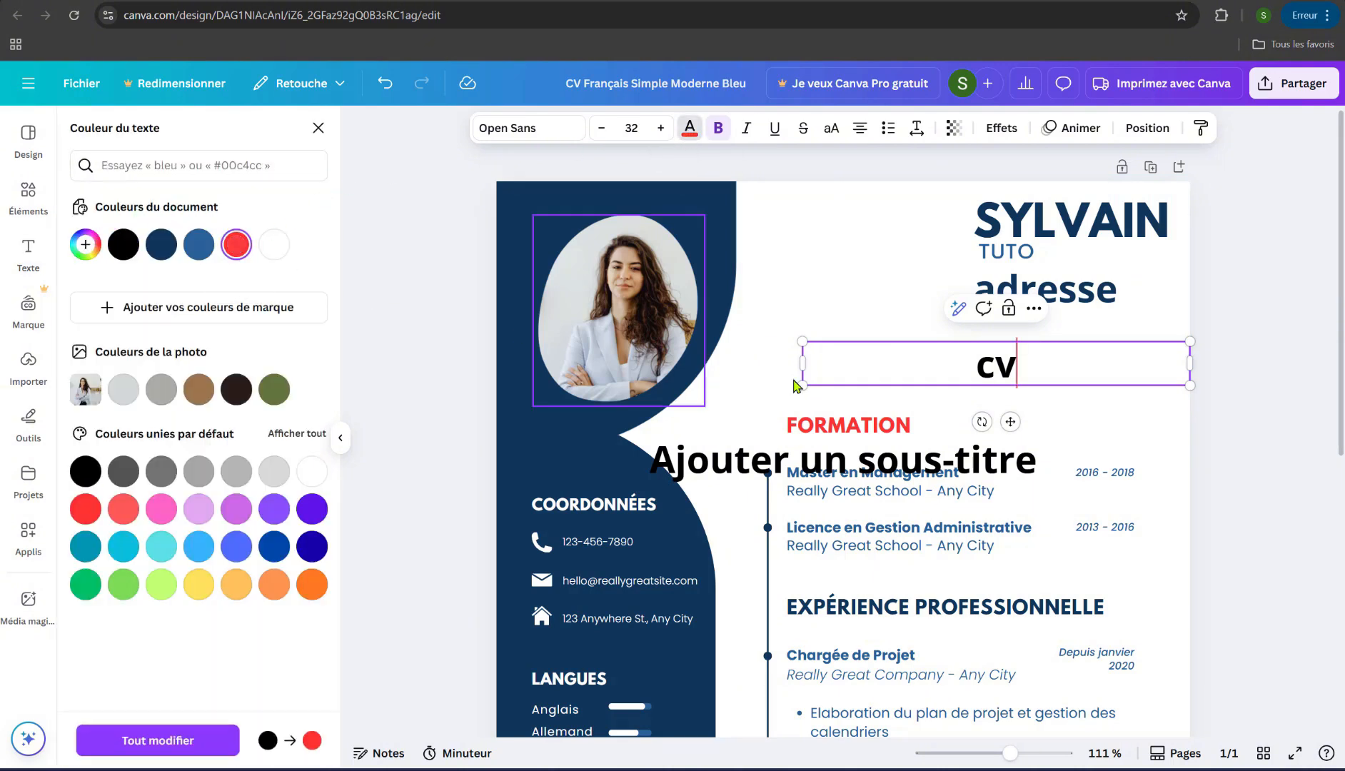
{"action": "left_click_drag", "start_coordinate": [1052, 363], "coordinate": [971, 365]}
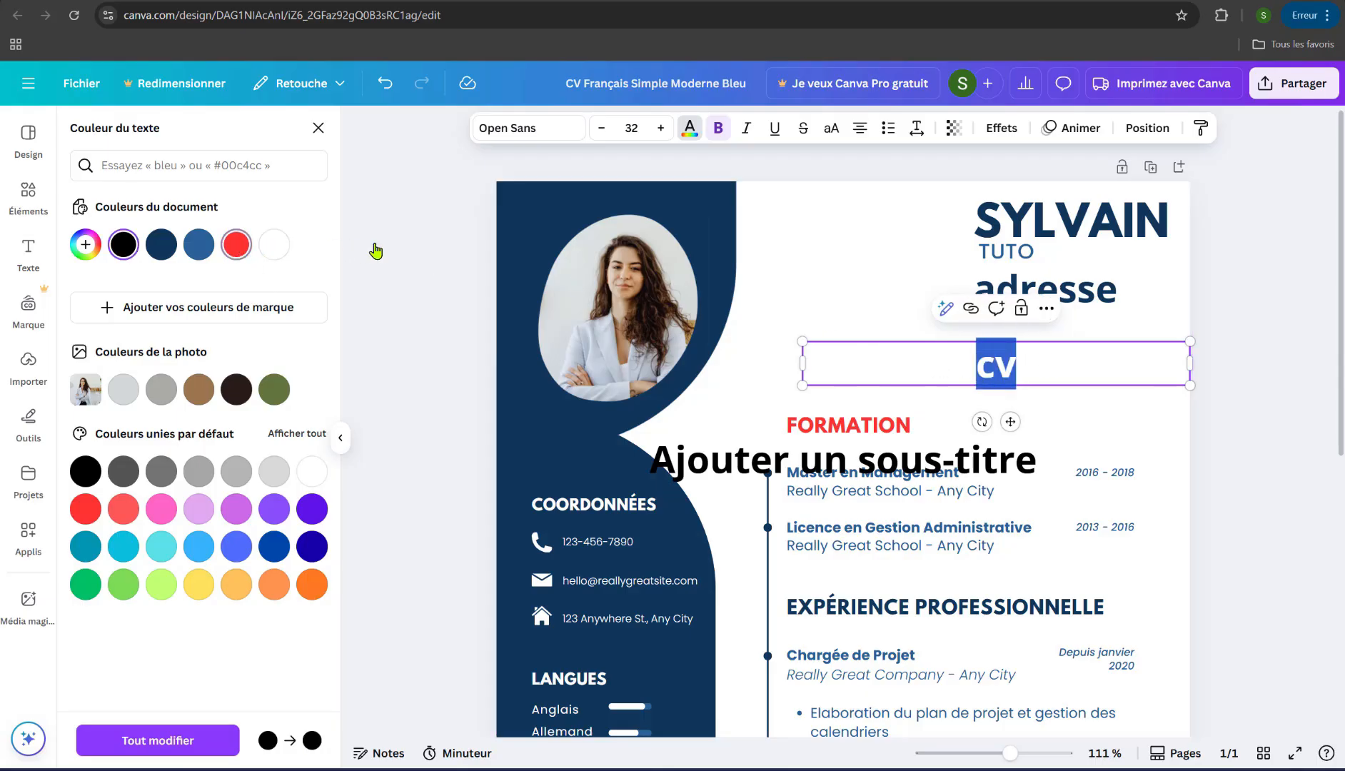
{"action": "left_click", "coordinate": [1187, 413]}
Delete the surplus placeholder subheading that overlaps the FORMATION section
{"action": "left_click_drag", "start_coordinate": [912, 469], "coordinate": [919, 462]}
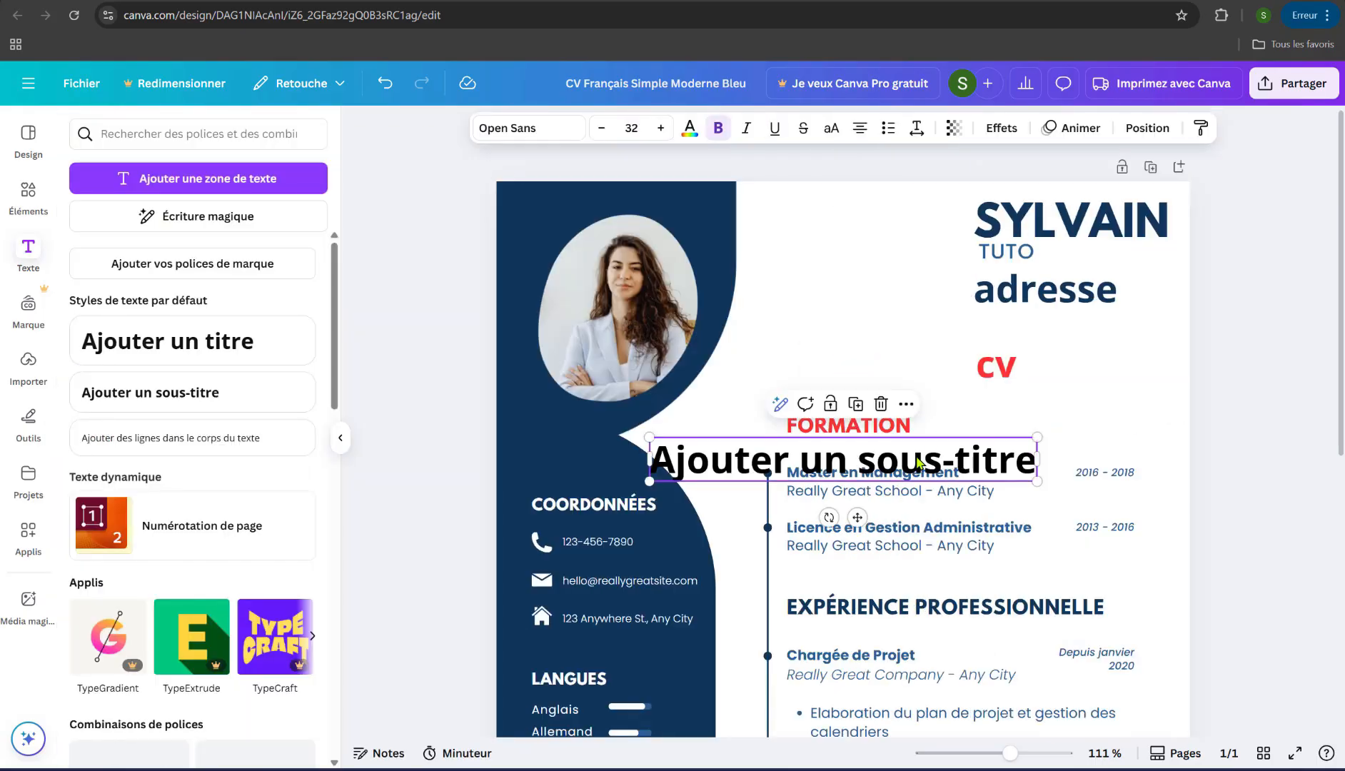
{"action": "key", "text": "Delete"}
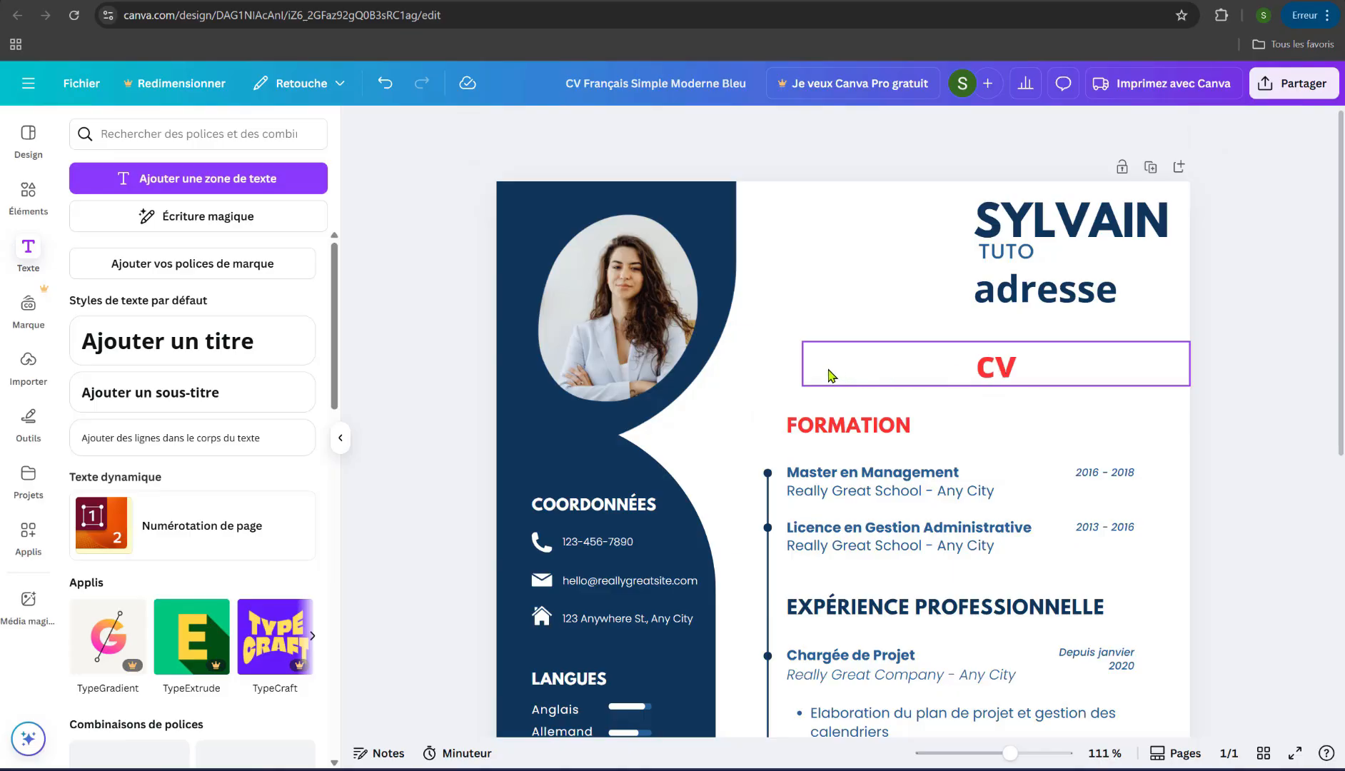
Try fonts such as Bree Serif, Montaser Arabic and Bukhari Script on the "cv" text, and apply Chewy
{"action": "left_click", "coordinate": [1025, 369]}
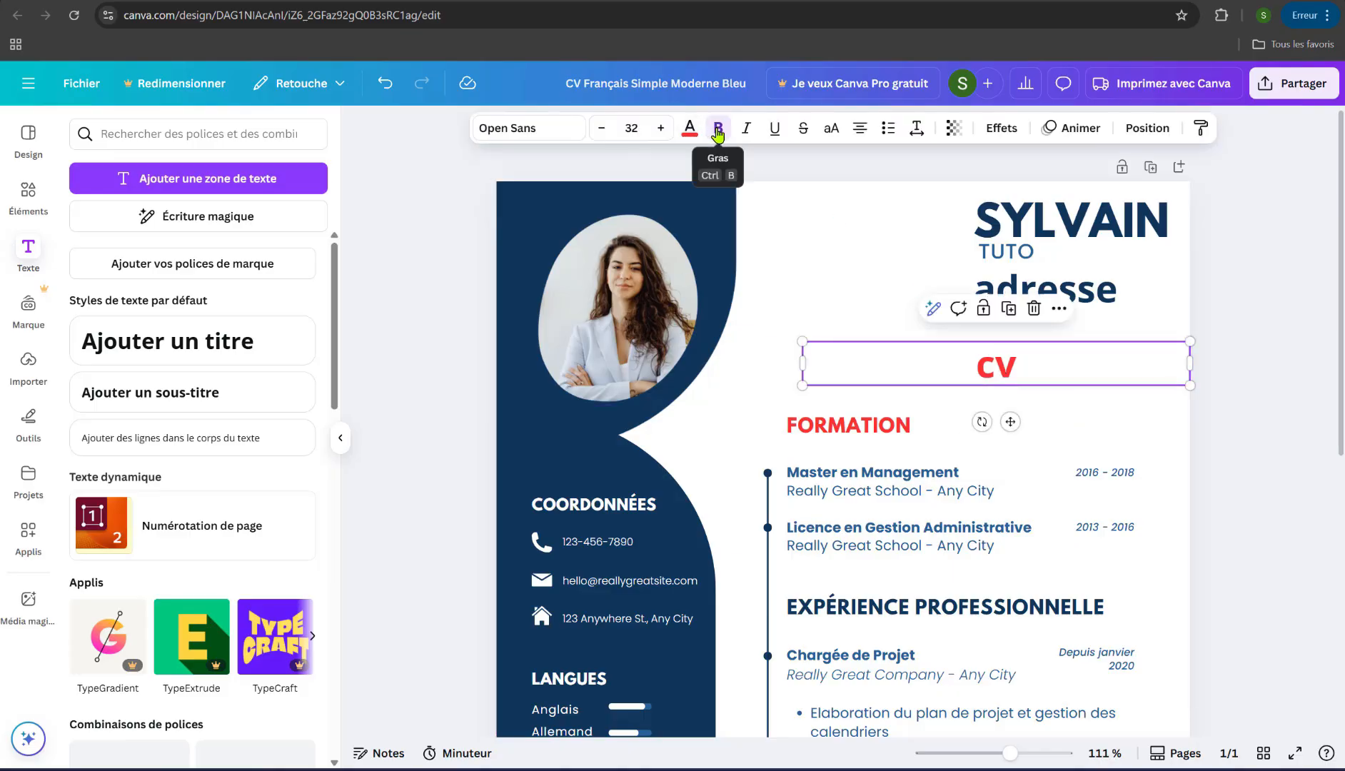
{"action": "left_click", "coordinate": [748, 133]}
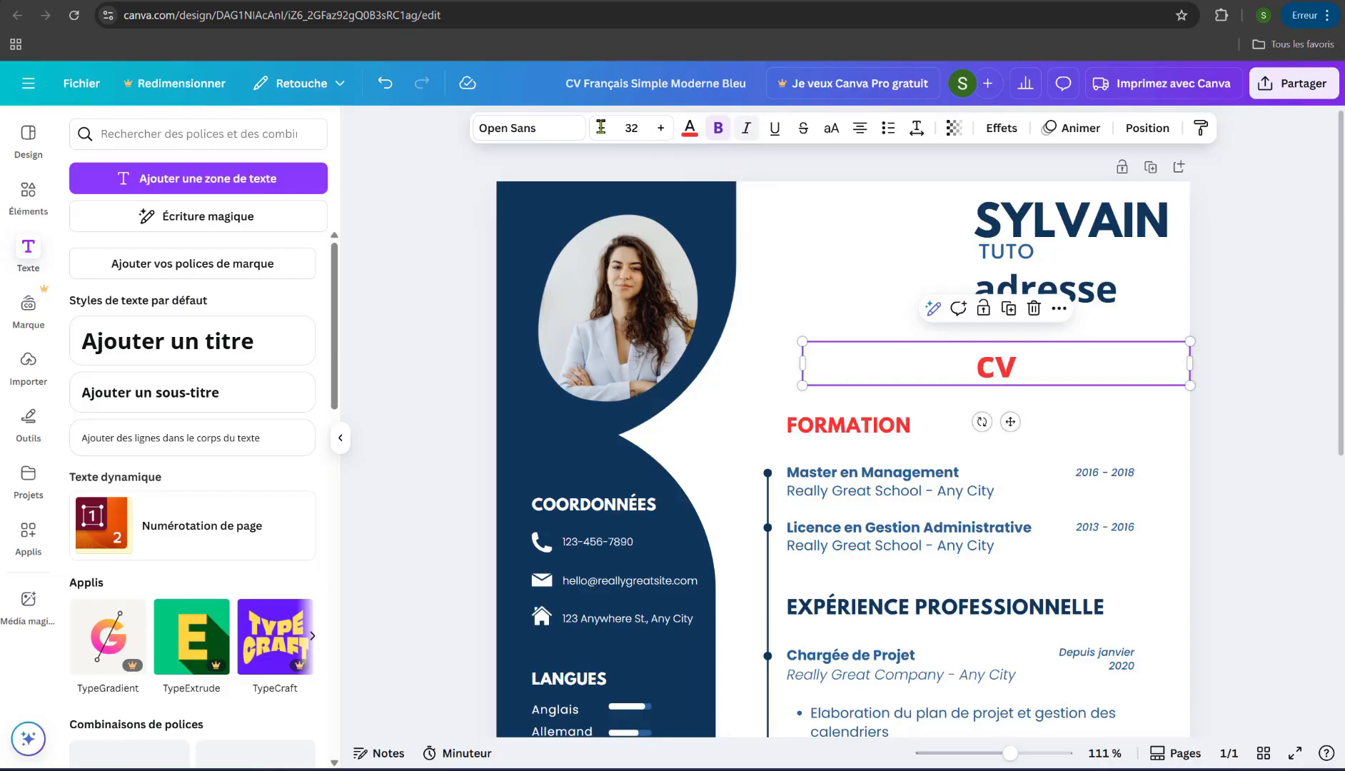
{"action": "left_click", "coordinate": [549, 130]}
{"action": "scroll", "coordinate": [207, 399], "scroll_direction": "down", "scroll_amount": 10}
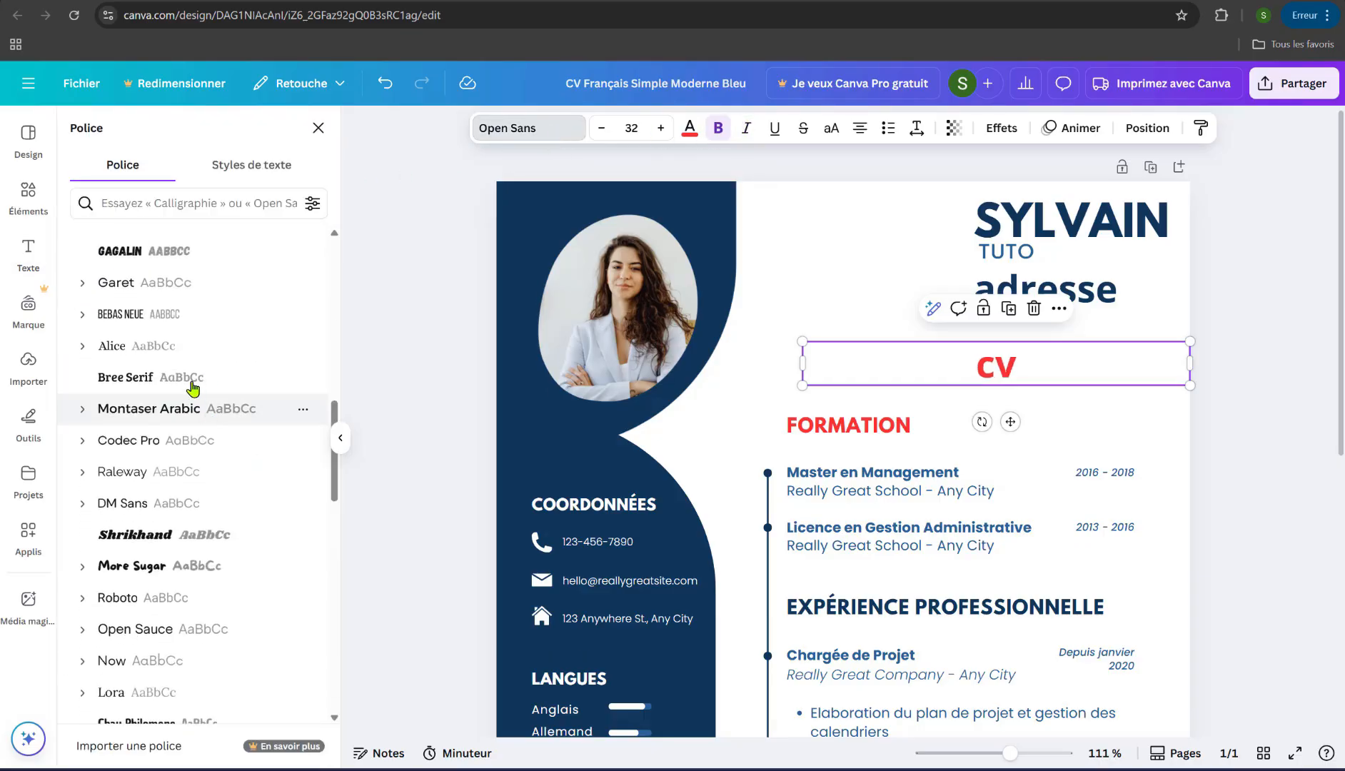
{"action": "left_click", "coordinate": [195, 380]}
{"action": "left_click", "coordinate": [174, 409]}
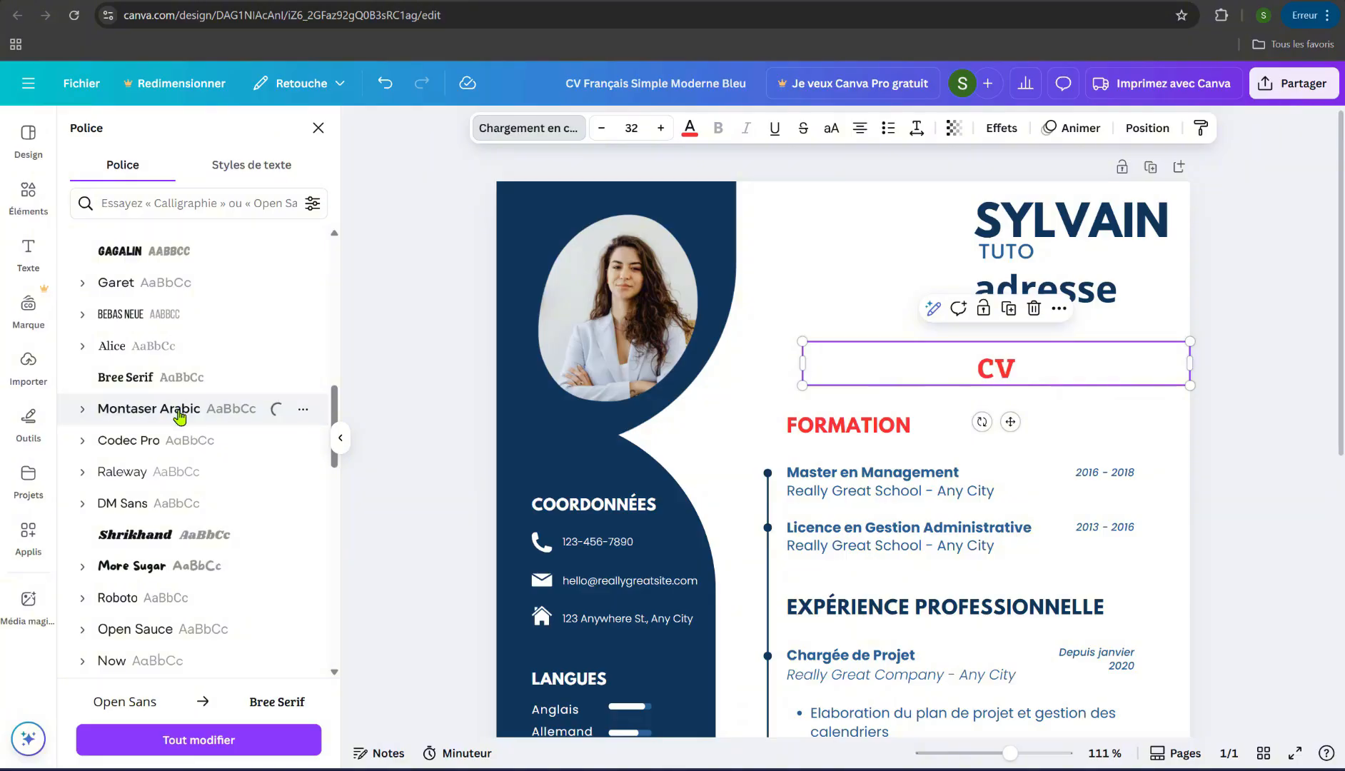
{"action": "scroll", "coordinate": [181, 482], "scroll_direction": "down", "scroll_amount": 5}
{"action": "scroll", "coordinate": [178, 443], "scroll_direction": "down", "scroll_amount": 4}
{"action": "scroll", "coordinate": [171, 387], "scroll_direction": "up", "scroll_amount": 2}
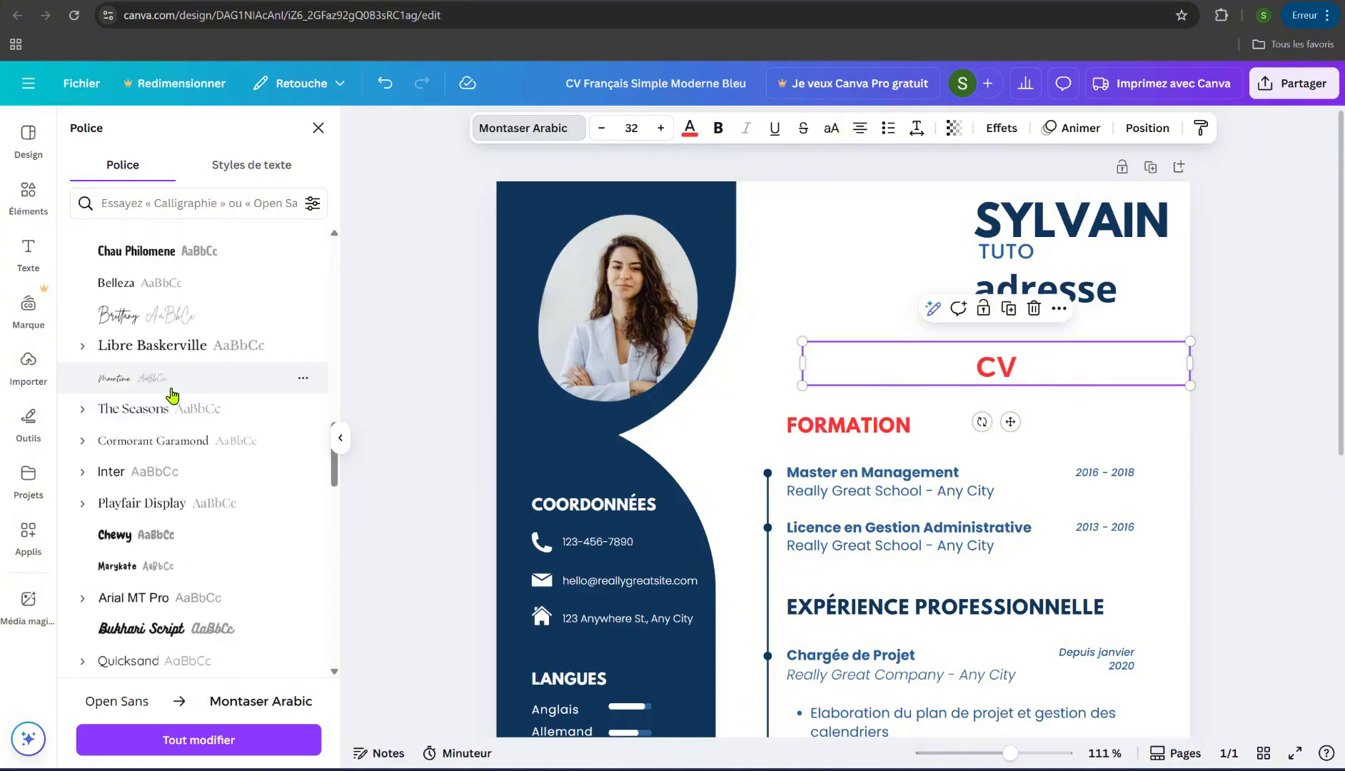
{"action": "left_click", "coordinate": [168, 321]}
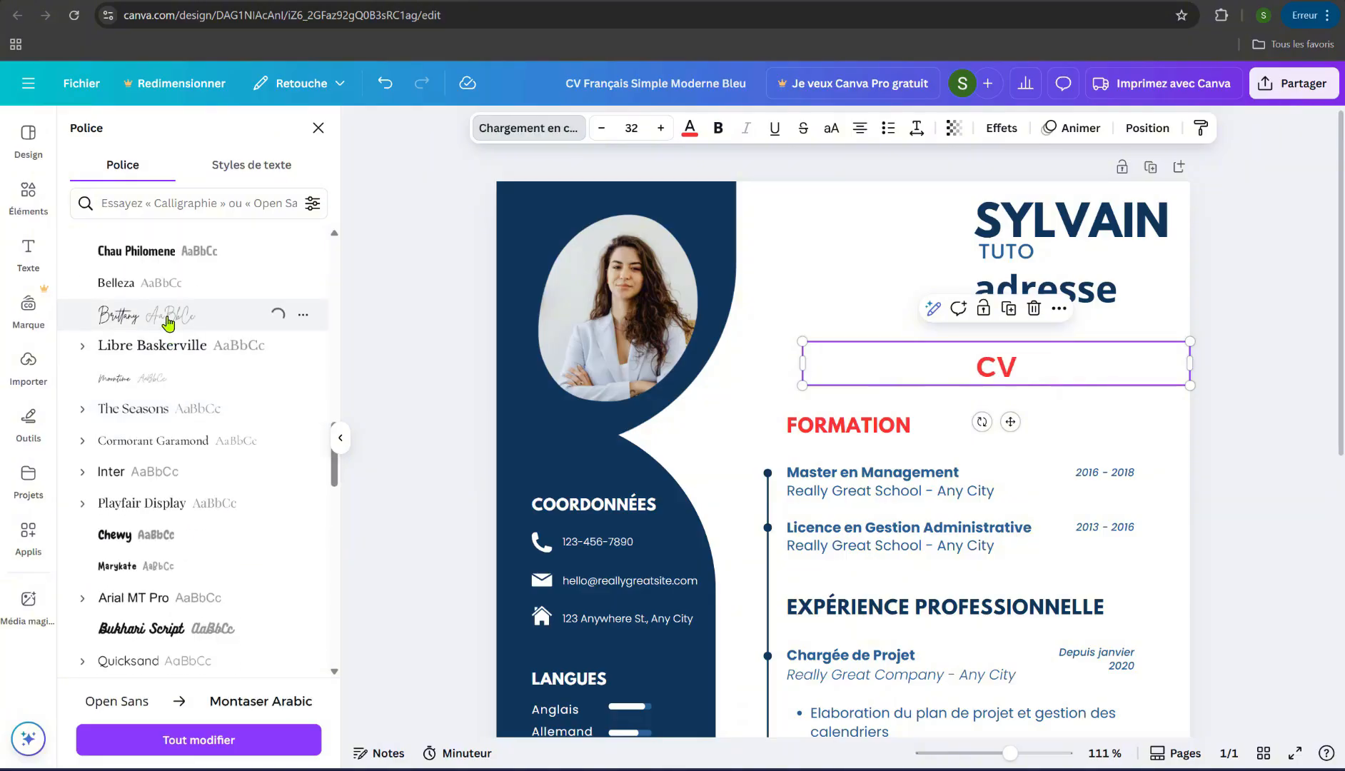
{"action": "left_click", "coordinate": [161, 630]}
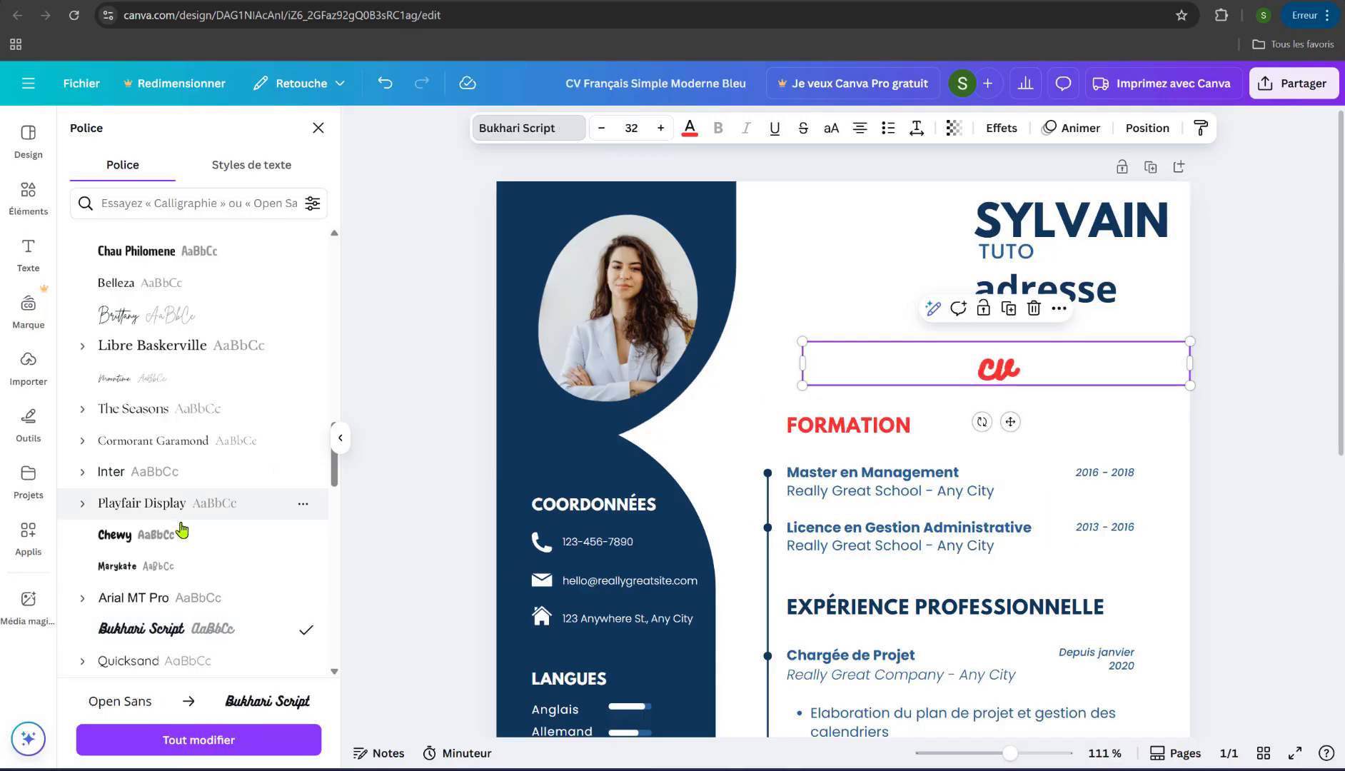
{"action": "left_click", "coordinate": [165, 541]}
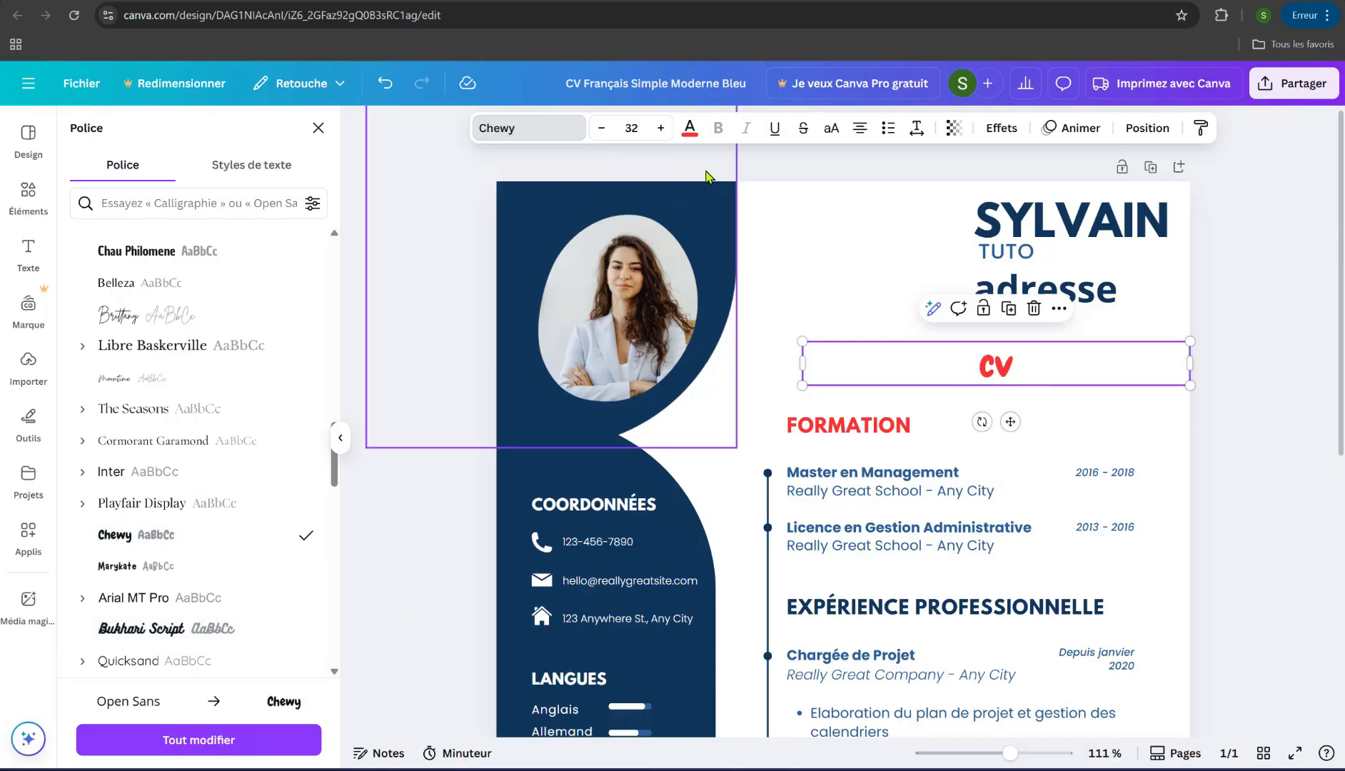
Increase the font size of the "cv" text to 37
{"action": "left_click", "coordinate": [661, 128]}
{"action": "left_click", "coordinate": [661, 128]}
{"action": "left_click", "coordinate": [662, 128]}
{"action": "left_click", "coordinate": [662, 128]}
{"action": "left_click", "coordinate": [662, 128]}
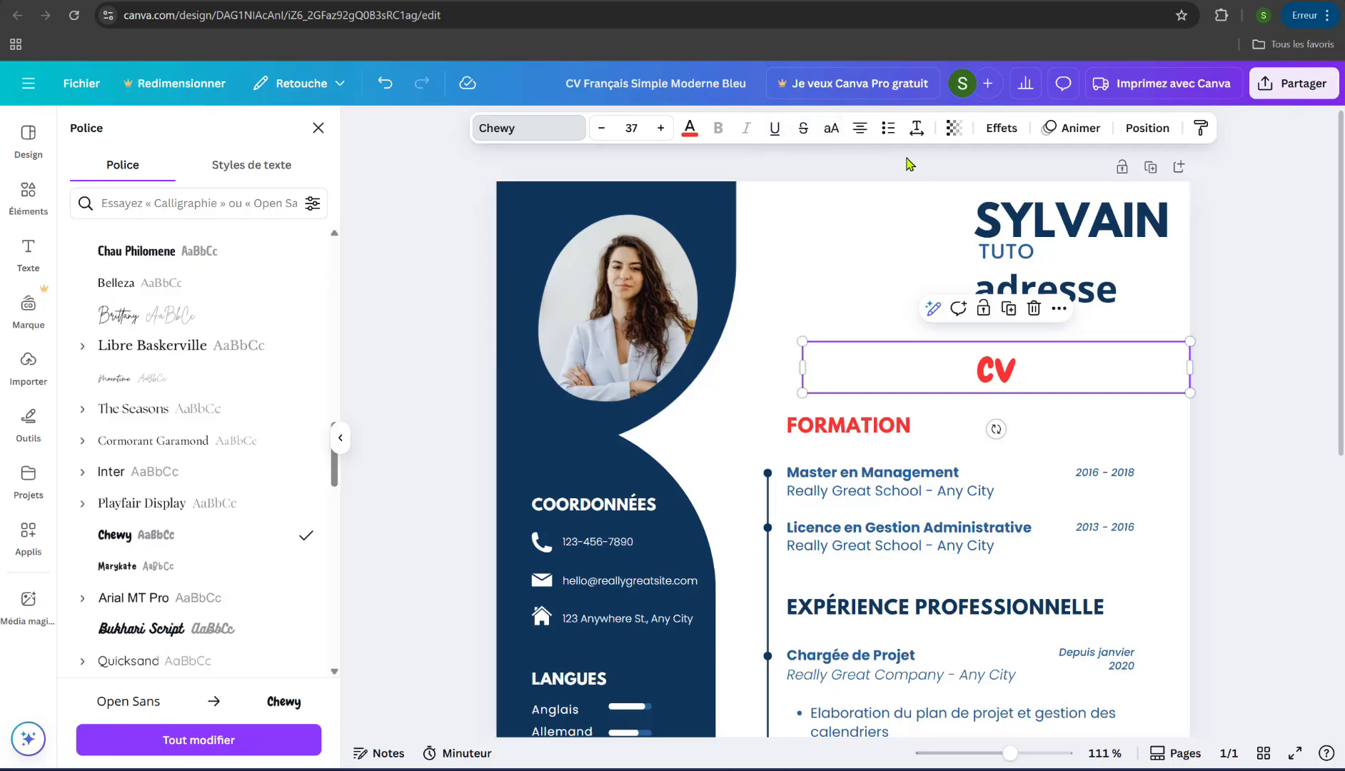
Try the different alignments on the "cv" text, including left and right, and return it to centred
{"action": "left_click", "coordinate": [860, 135]}
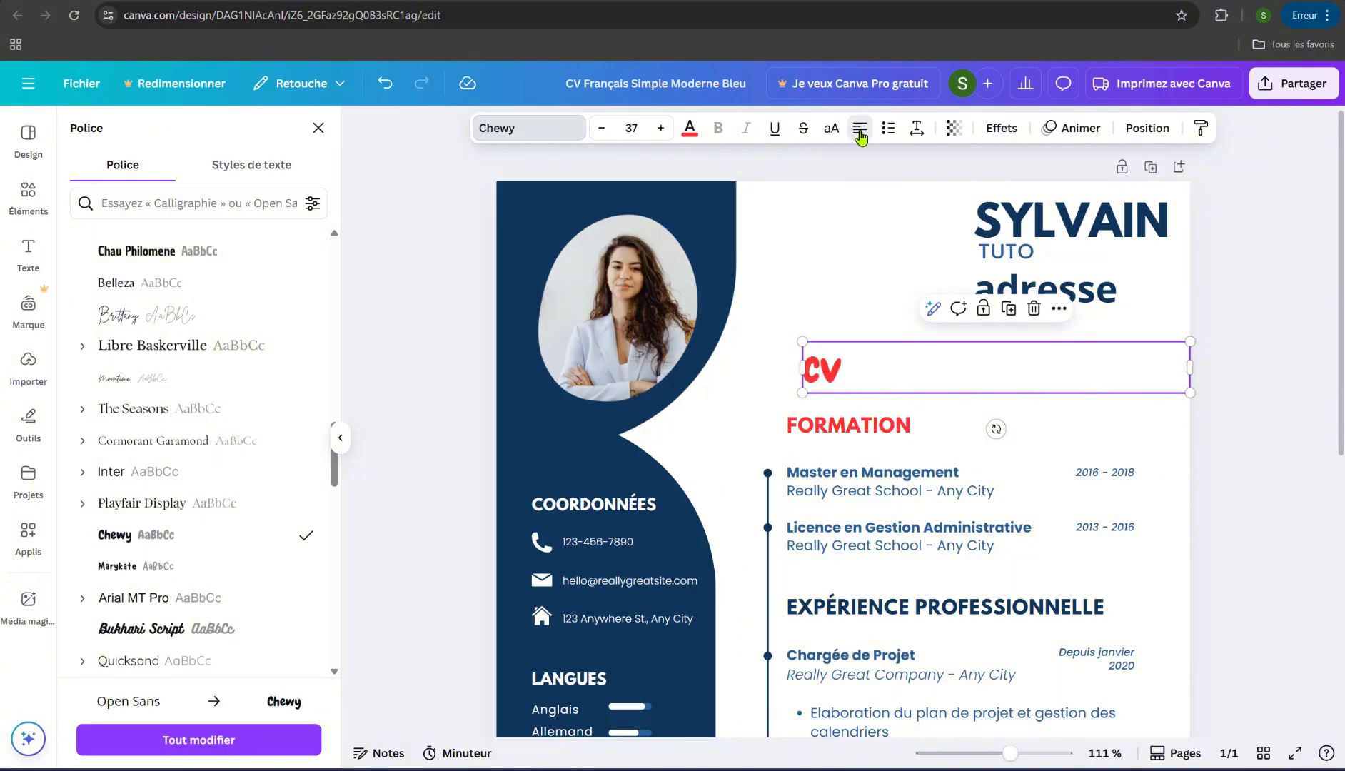
{"action": "left_click", "coordinate": [861, 134]}
{"action": "left_click", "coordinate": [861, 135]}
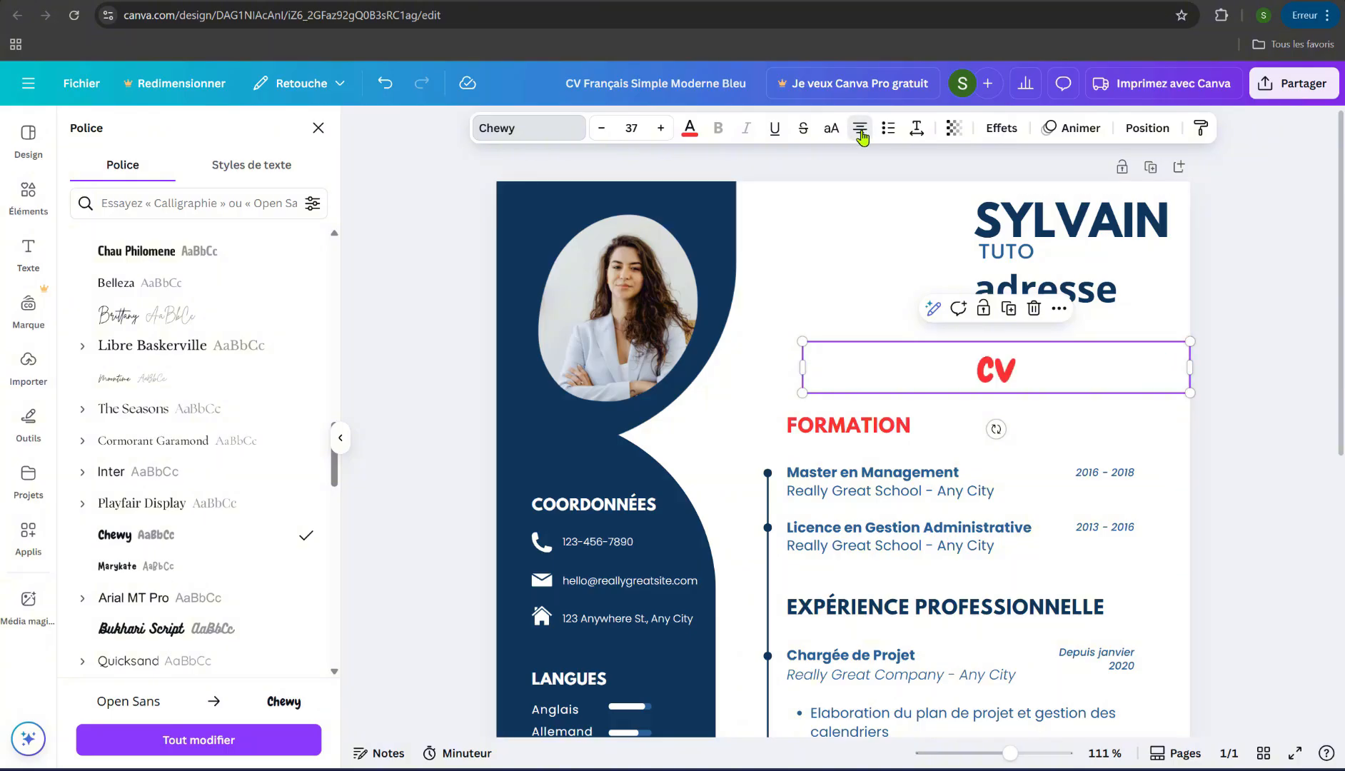
{"action": "left_click", "coordinate": [861, 136]}
{"action": "left_click", "coordinate": [861, 136]}
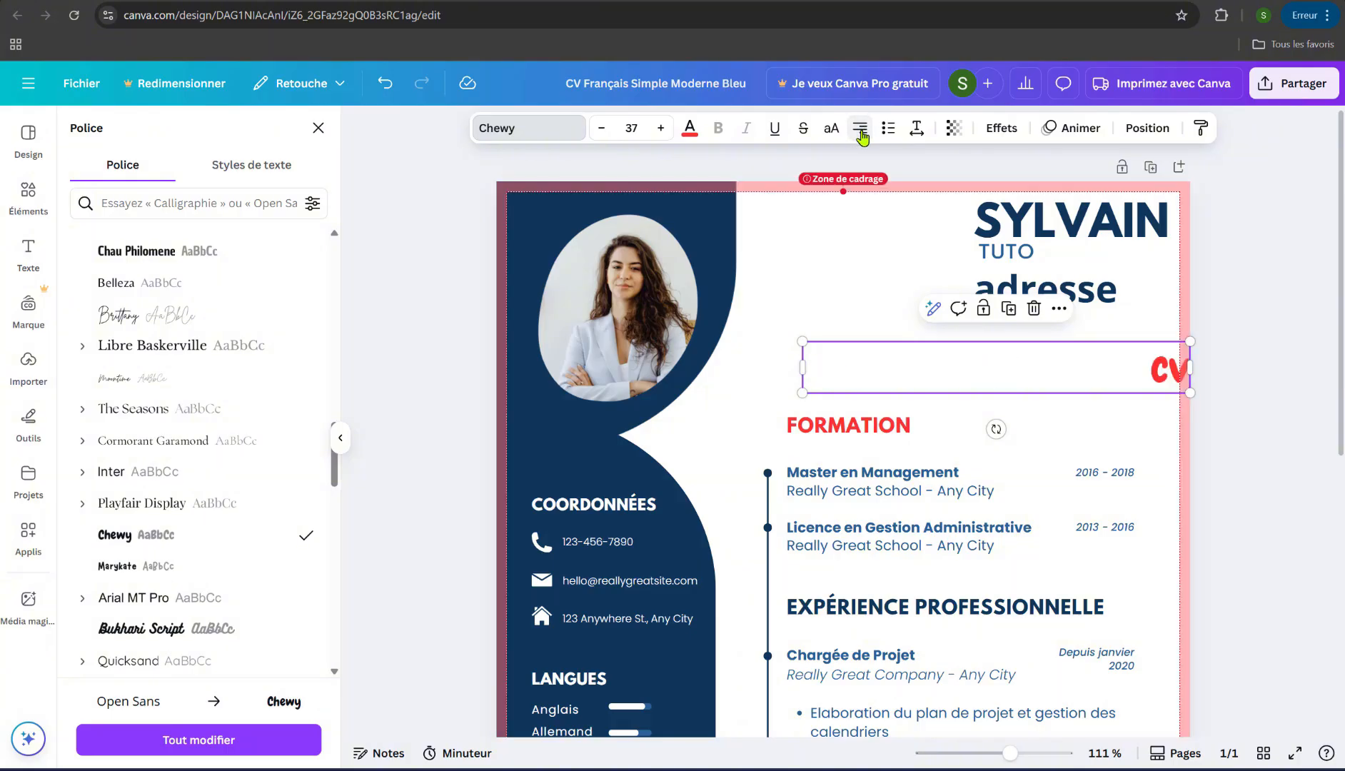
{"action": "left_click", "coordinate": [861, 136]}
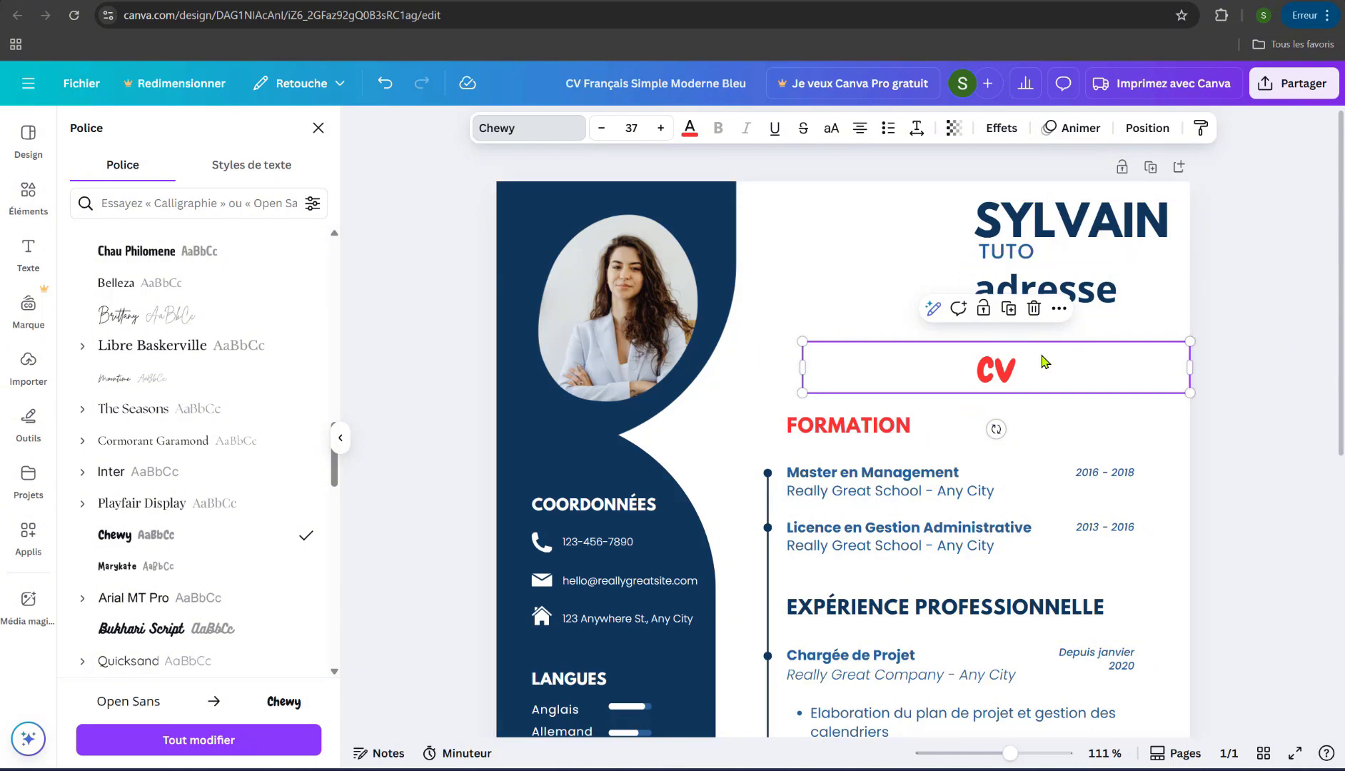
Try the Biseautage and Contour effects on the "cv" text, and apply the Écho effect with an angle of 84
{"action": "left_click", "coordinate": [998, 133]}
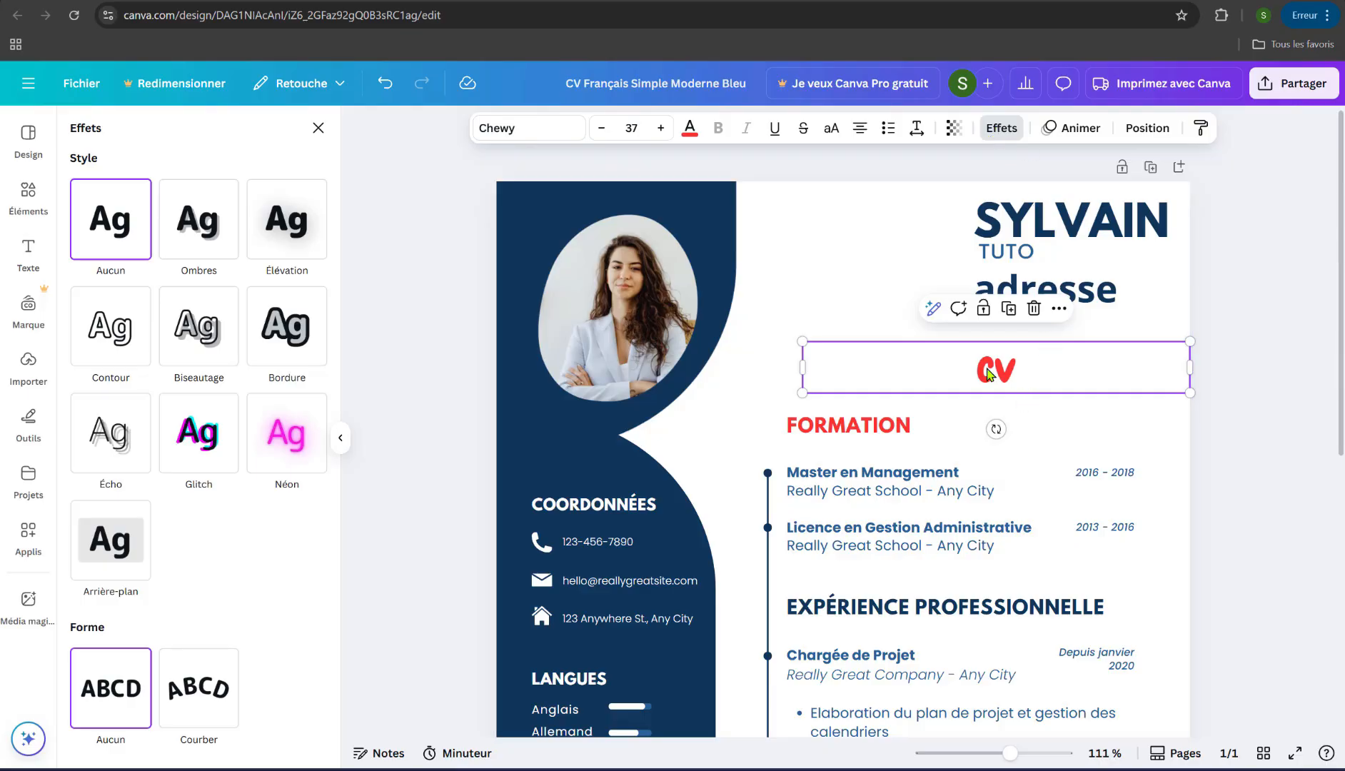
{"action": "left_click", "coordinate": [214, 334]}
{"action": "left_click", "coordinate": [135, 337]}
{"action": "left_click", "coordinate": [215, 334]}
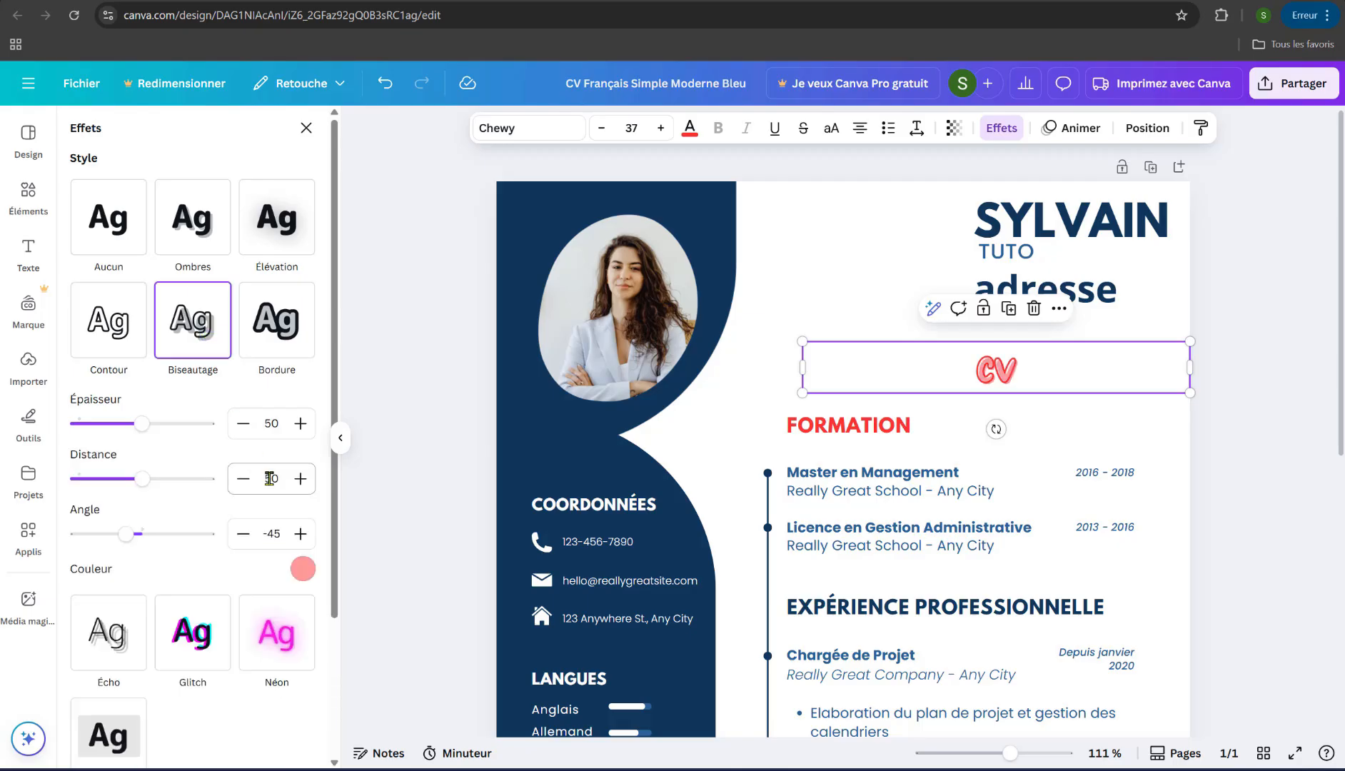
{"action": "scroll", "coordinate": [189, 520], "scroll_direction": "down", "scroll_amount": 3}
{"action": "left_click", "coordinate": [116, 457]}
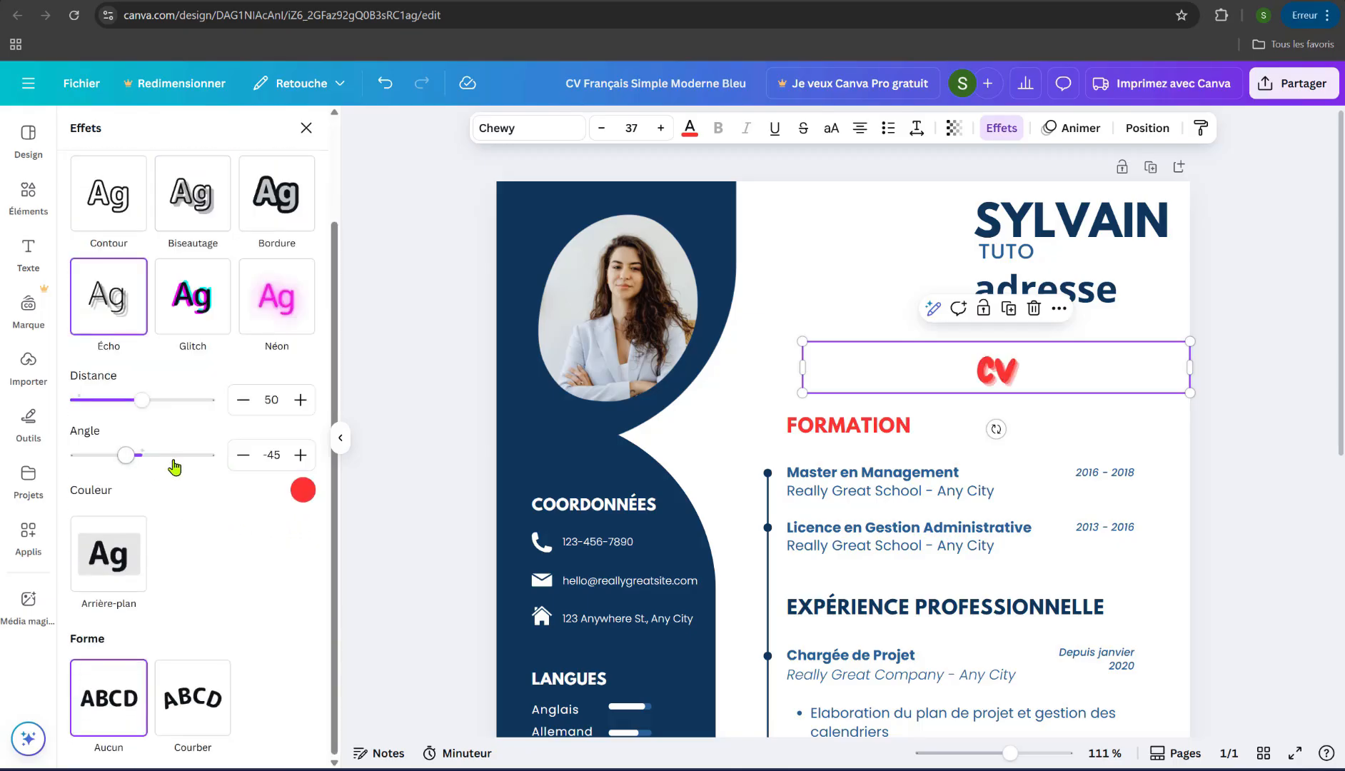
{"action": "left_click", "coordinate": [173, 456]}
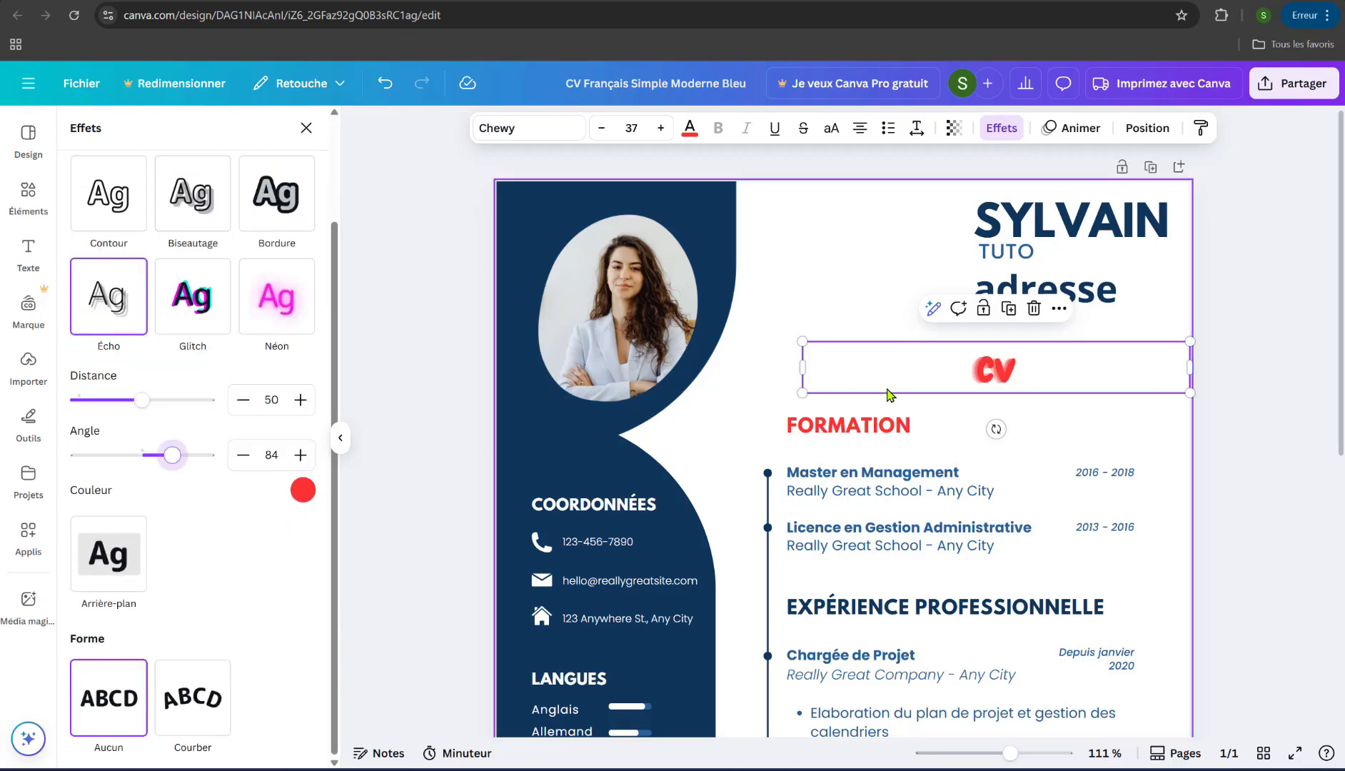
Increase the font size of the "cv" text to 80
{"action": "left_click", "coordinate": [661, 128]}
{"action": "left_click", "coordinate": [662, 128]}
{"action": "left_click", "coordinate": [661, 129]}
{"action": "left_click", "coordinate": [661, 128]}
{"action": "left_click", "coordinate": [661, 129]}
{"action": "left_click", "coordinate": [661, 129]}
{"action": "left_click", "coordinate": [661, 128]}
{"action": "left_click", "coordinate": [661, 129]}
{"action": "left_click", "coordinate": [662, 129]}
{"action": "left_click", "coordinate": [662, 129]}
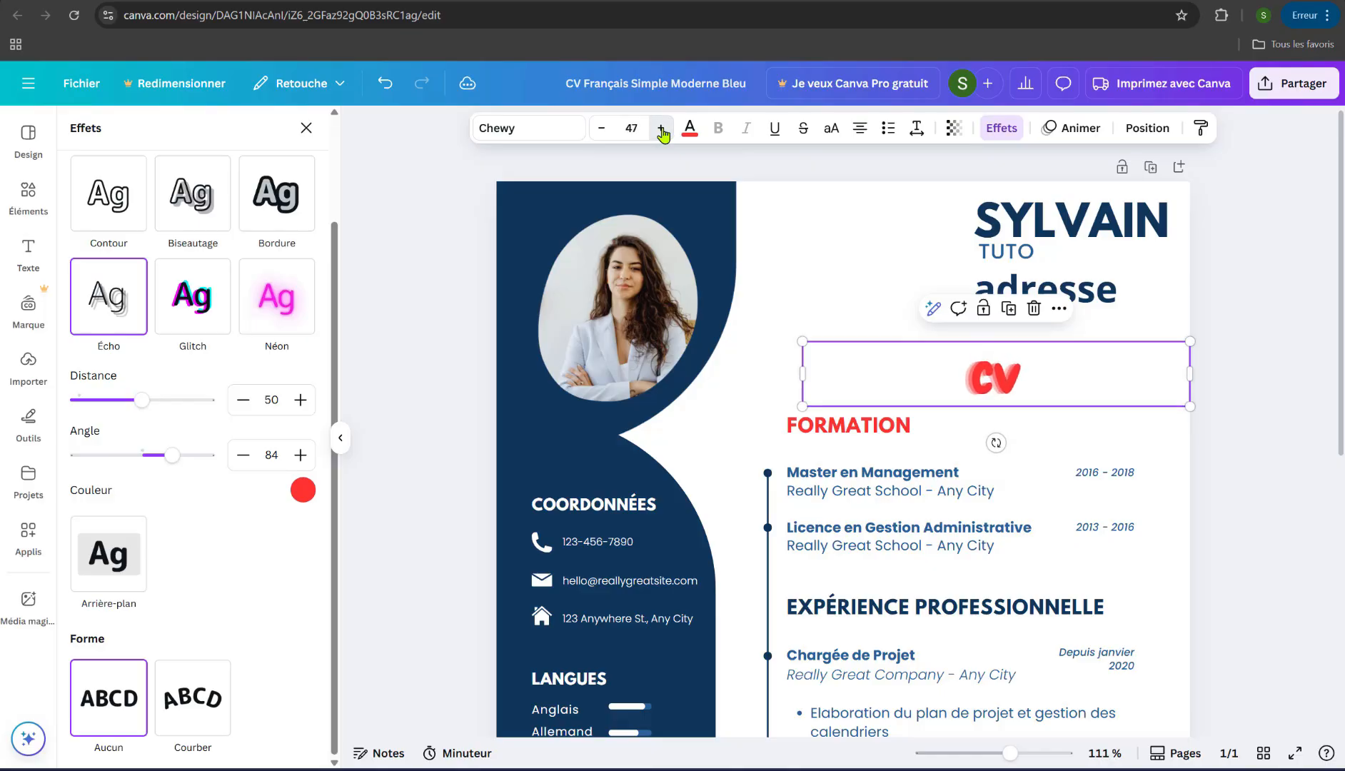
{"action": "left_click", "coordinate": [661, 129]}
{"action": "left_click", "coordinate": [661, 129]}
{"action": "left_click", "coordinate": [662, 129]}
{"action": "left_click", "coordinate": [661, 129]}
{"action": "left_click", "coordinate": [631, 129]}
{"action": "scroll", "coordinate": [626, 534], "scroll_direction": "down", "scroll_amount": 5}
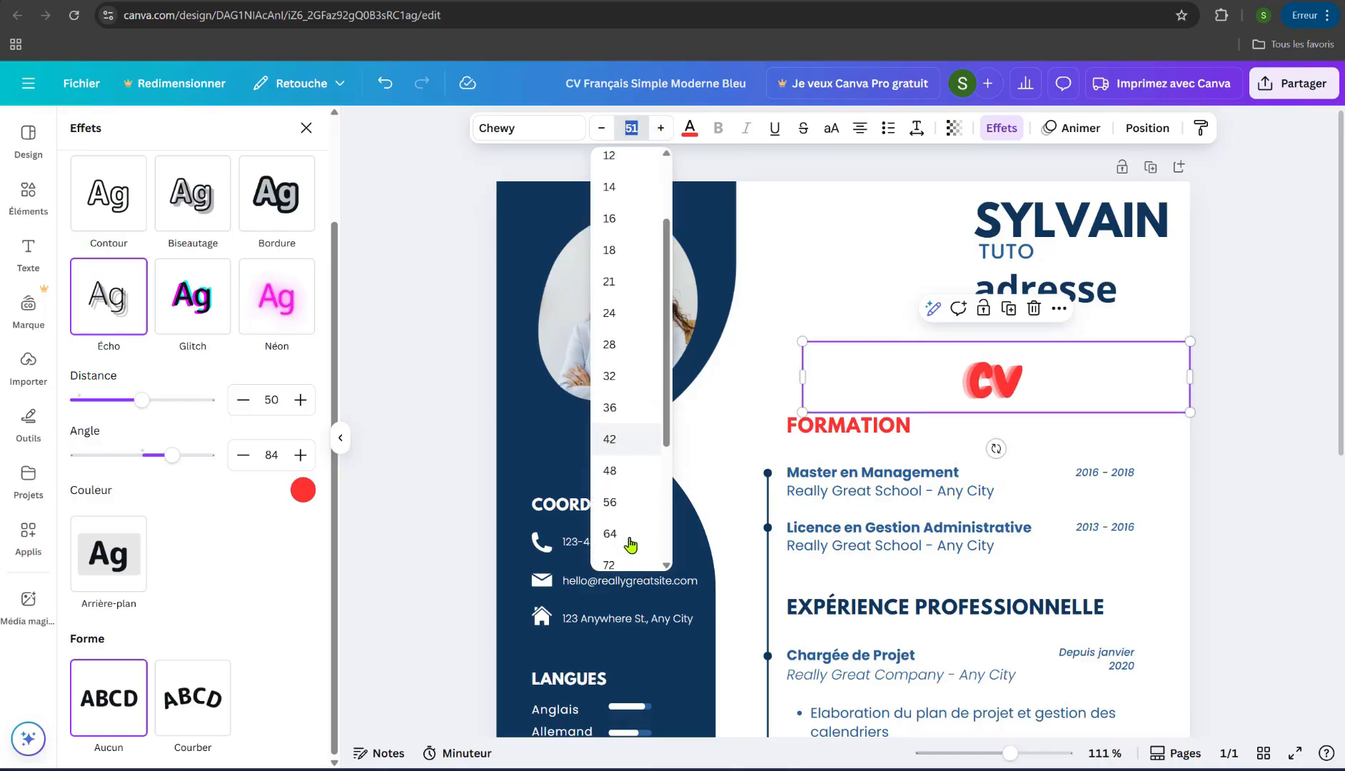
{"action": "left_click", "coordinate": [629, 543]}
Try the Glitch and Ombres effects on the "cv" text, and apply the Bordure effect
{"action": "left_click", "coordinate": [277, 296]}
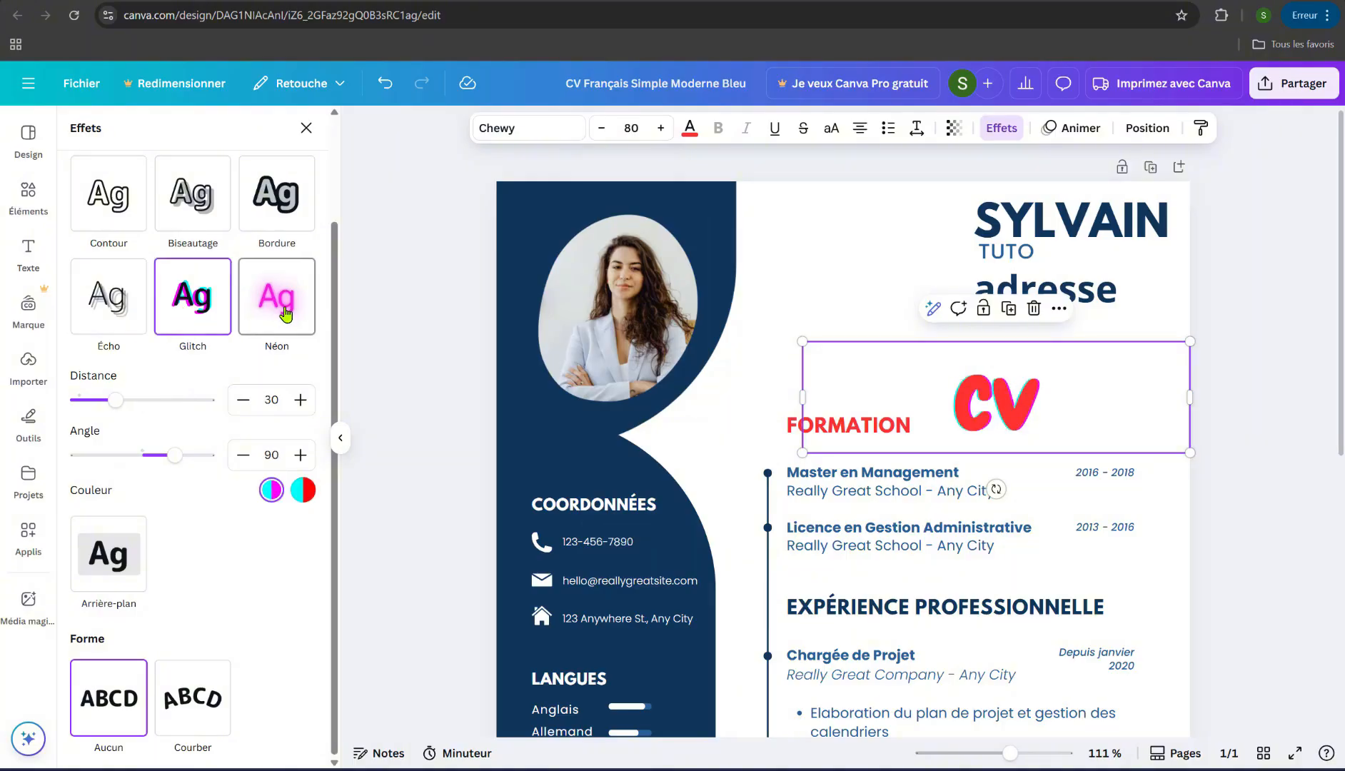
{"action": "left_click", "coordinate": [276, 190]}
{"action": "left_click", "coordinate": [179, 187]}
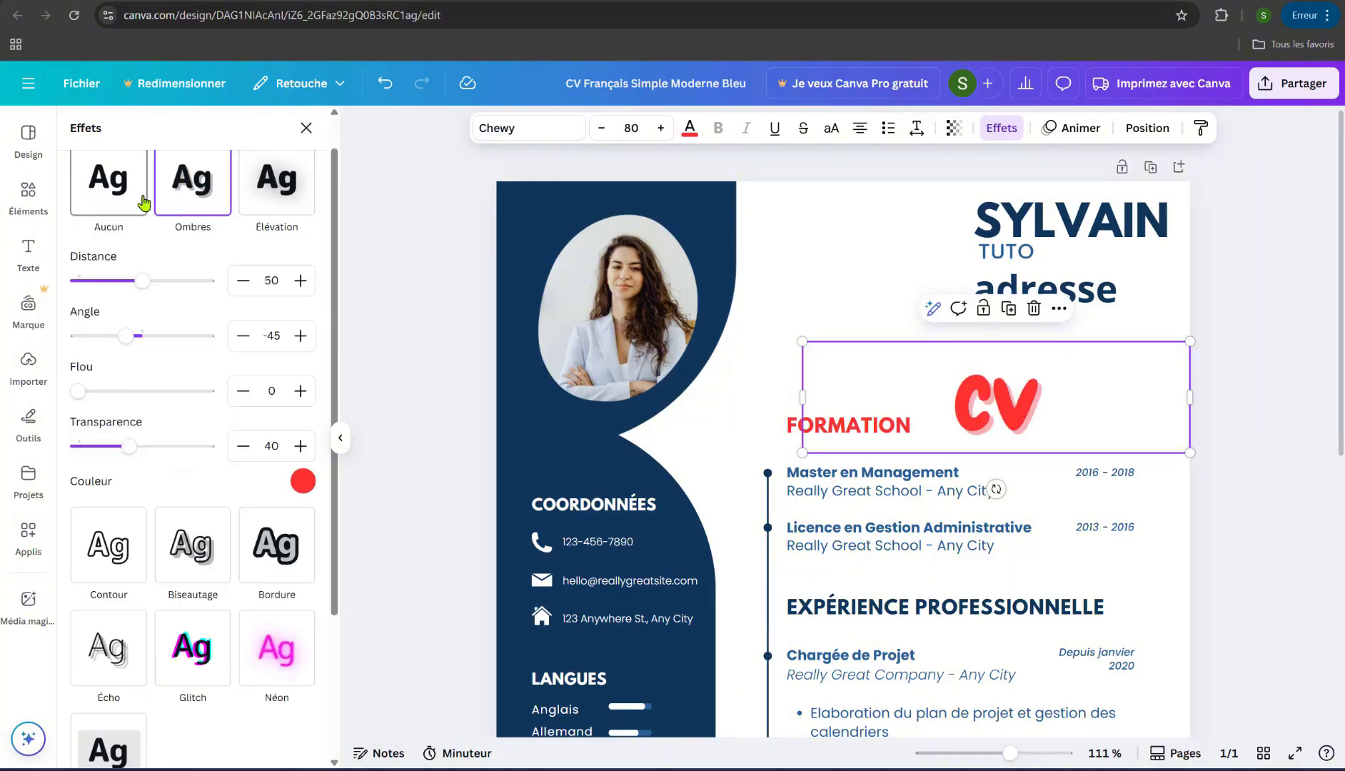
{"action": "left_click", "coordinate": [140, 200]}
{"action": "left_click", "coordinate": [302, 325]}
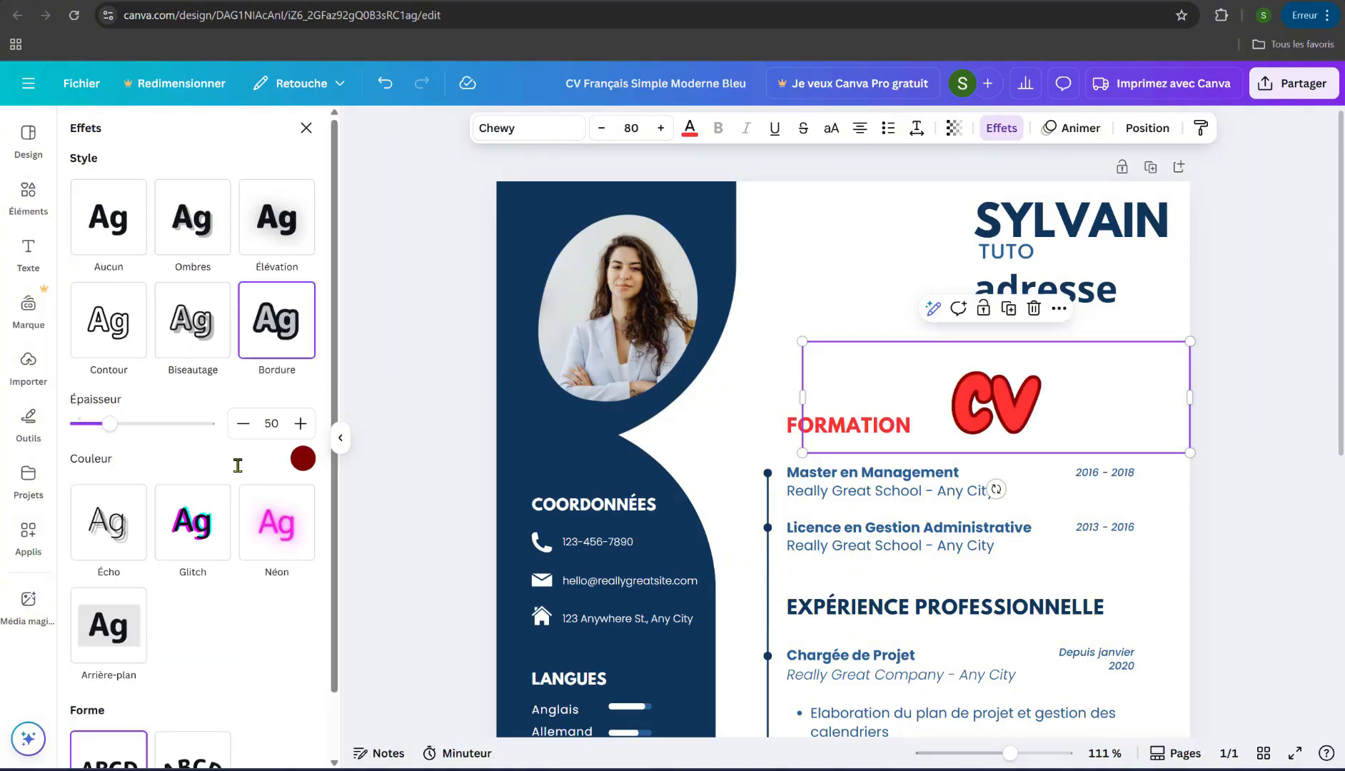
Set the "cv" text's border colour to Bleu cobalt (#004aad) and its thickness to 97
{"action": "left_click", "coordinate": [303, 459]}
{"action": "left_click", "coordinate": [242, 407]}
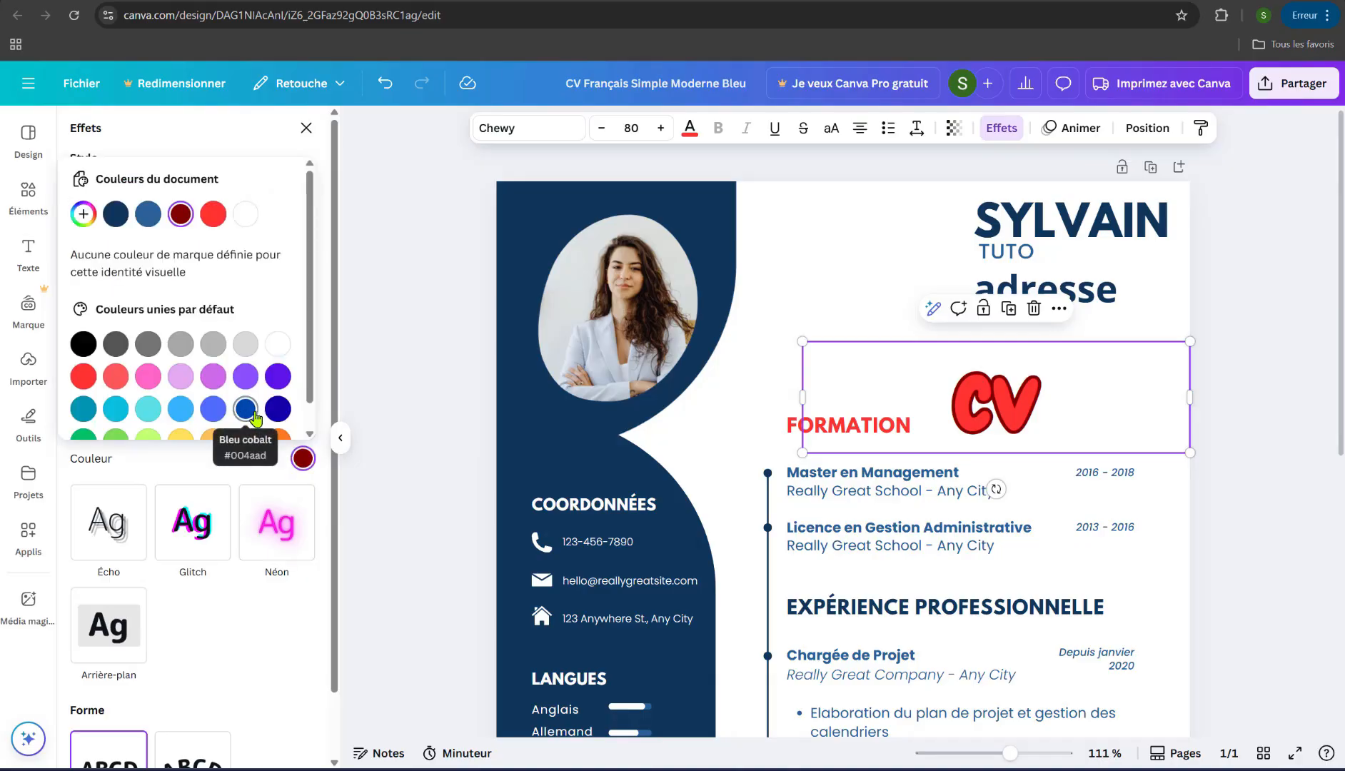
{"action": "left_click", "coordinate": [180, 511]}
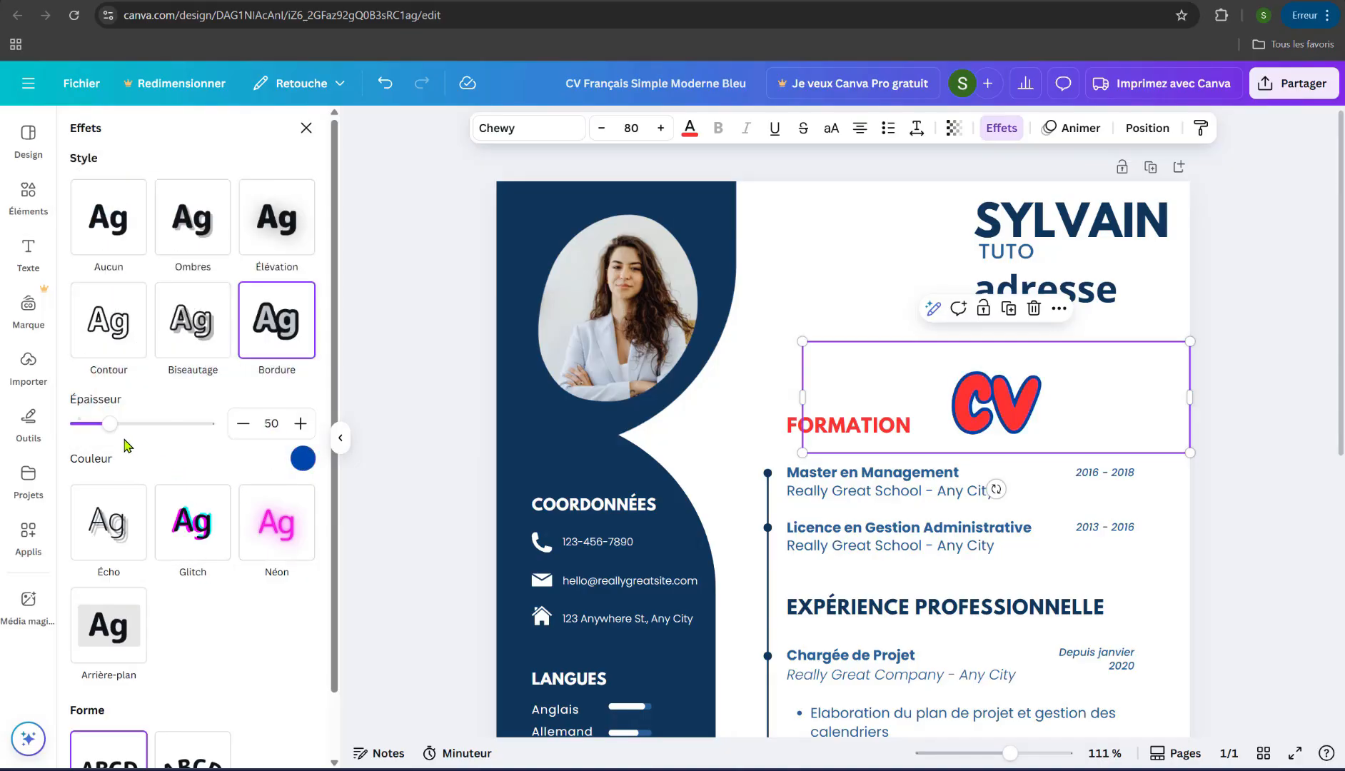
{"action": "left_click_drag", "start_coordinate": [107, 423], "coordinate": [150, 431]}
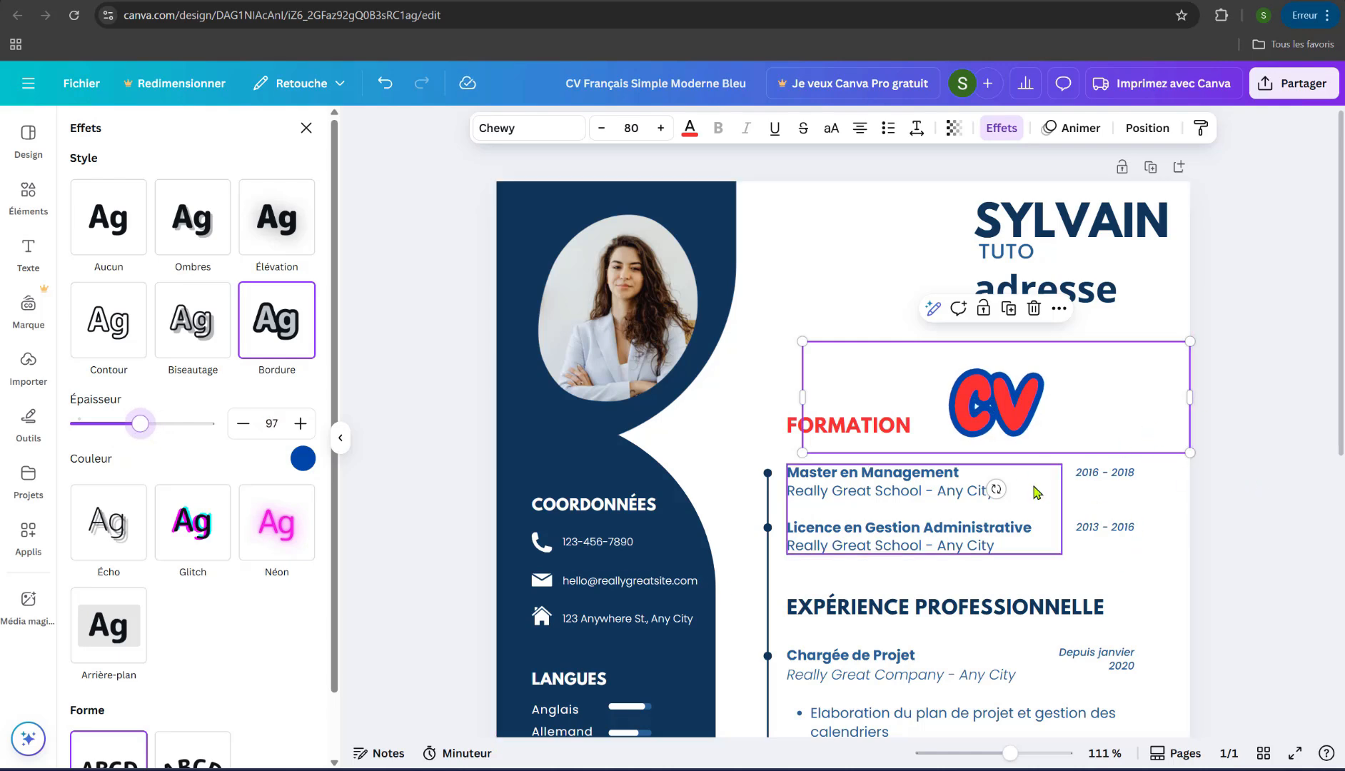
Tilt the "cv" text counterclockwise by roughly 20 degrees and place it between "adresse" and the FORMATION heading
{"action": "left_click_drag", "start_coordinate": [997, 490], "coordinate": [1076, 366]}
{"action": "left_click", "coordinate": [1262, 419]}
{"action": "left_click", "coordinate": [1261, 426]}
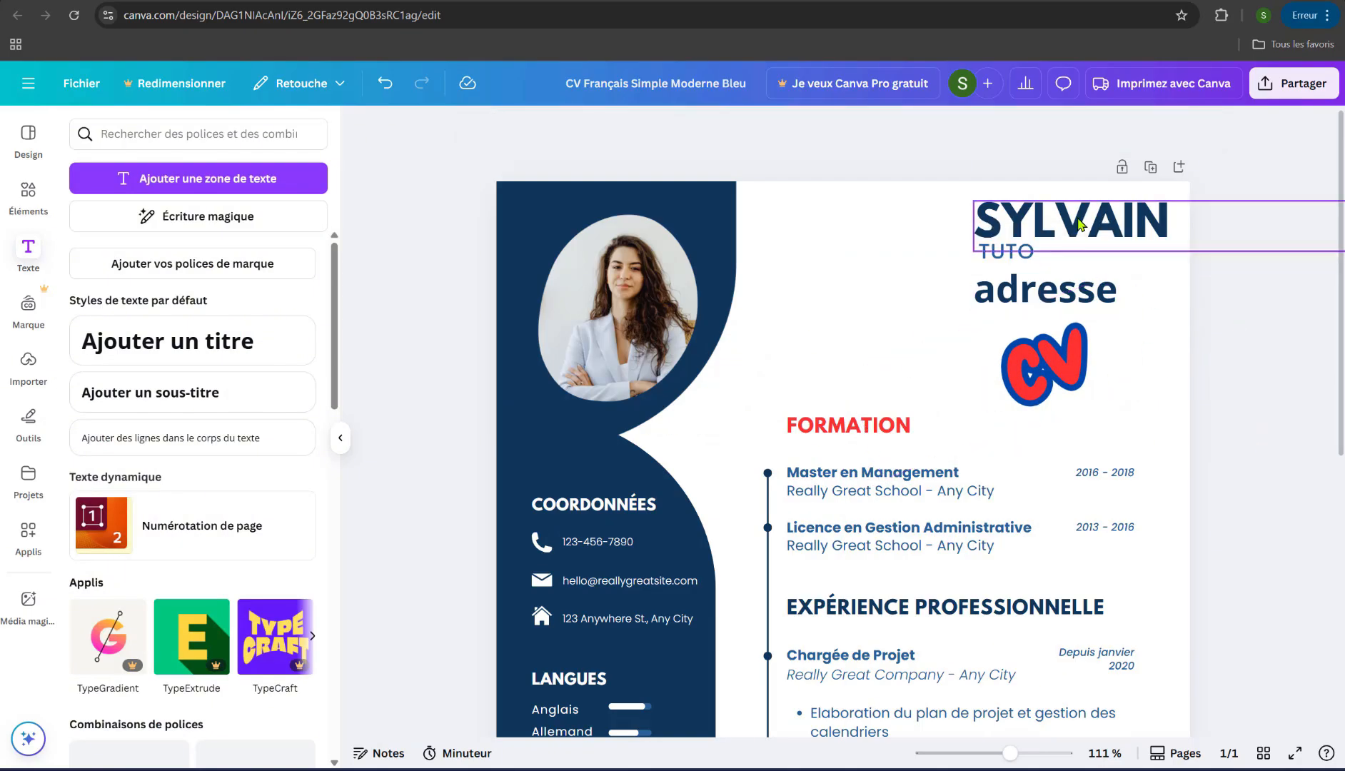
Move the large name heading up to the page's upper margin and line up the "adresse" text with its left edge
{"action": "left_click_drag", "start_coordinate": [1080, 225], "coordinate": [1042, 207]}
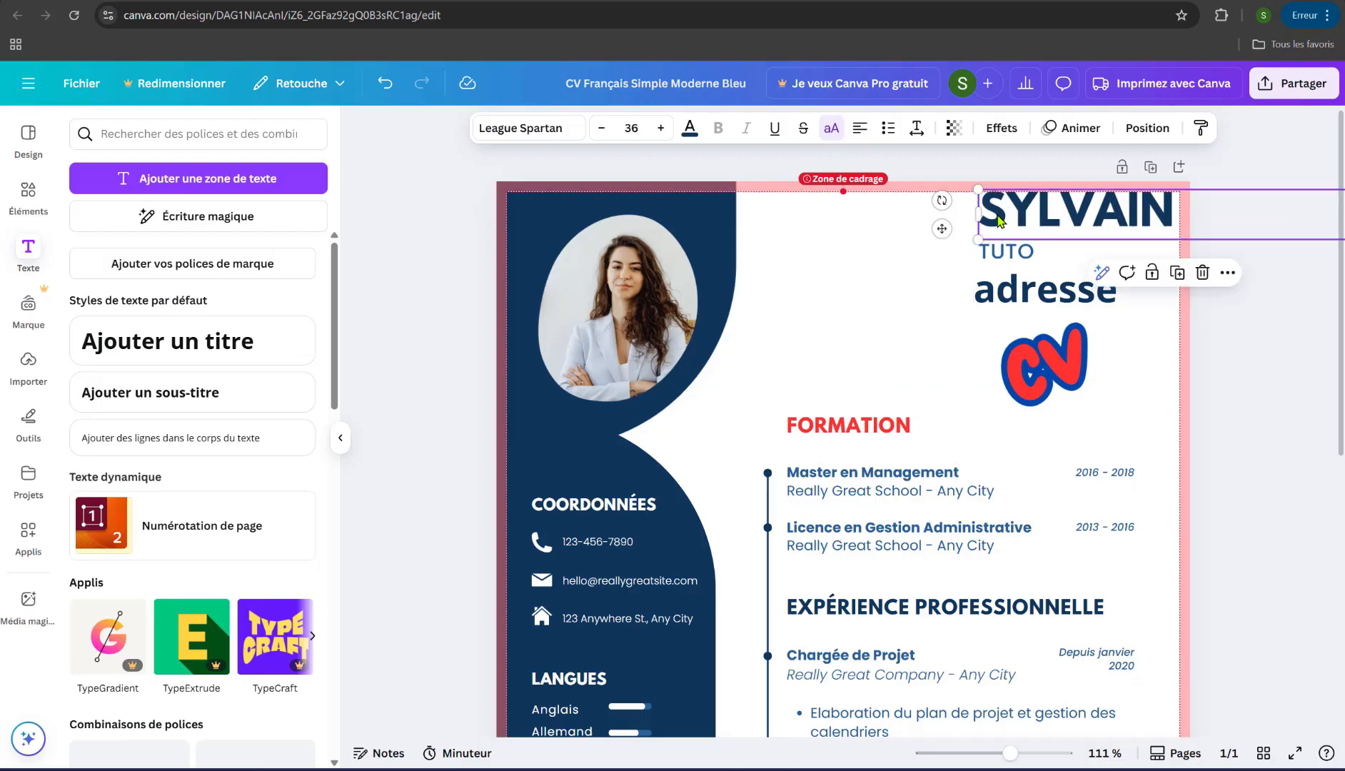
{"action": "left_click", "coordinate": [1005, 288]}
{"action": "left_click_drag", "start_coordinate": [1005, 288], "coordinate": [1004, 295]}
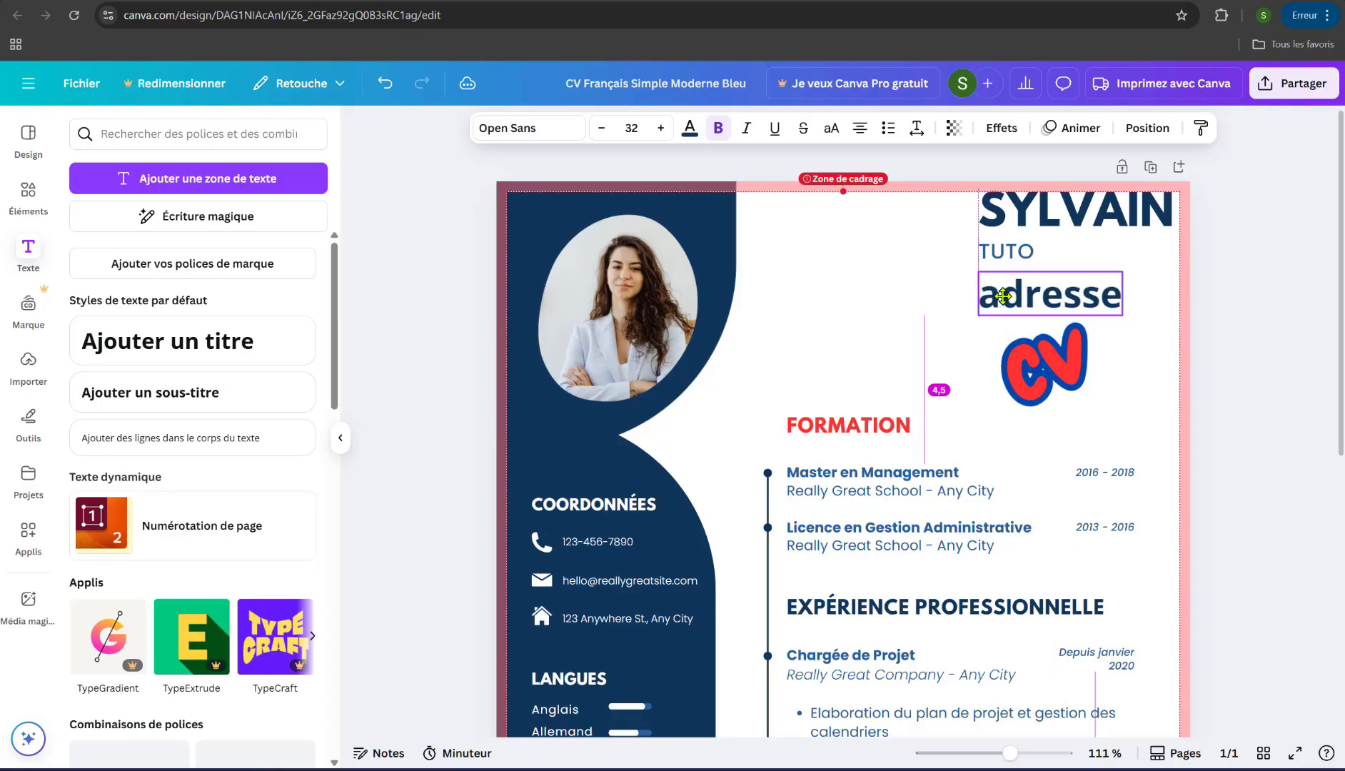
{"action": "left_click", "coordinate": [1249, 347]}
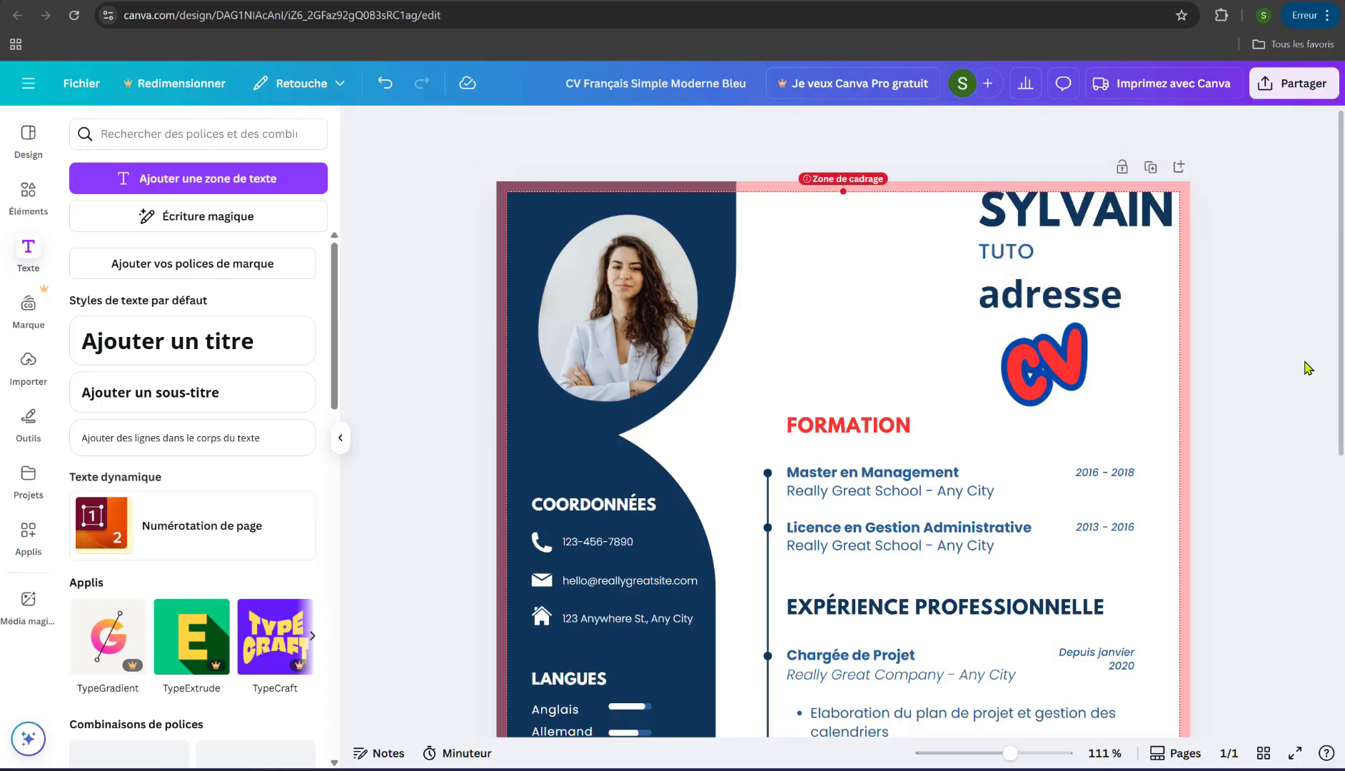
Shift the tilted "cv" text slightly left beneath "adresse"
{"action": "left_click_drag", "start_coordinate": [1052, 367], "coordinate": [1019, 365]}
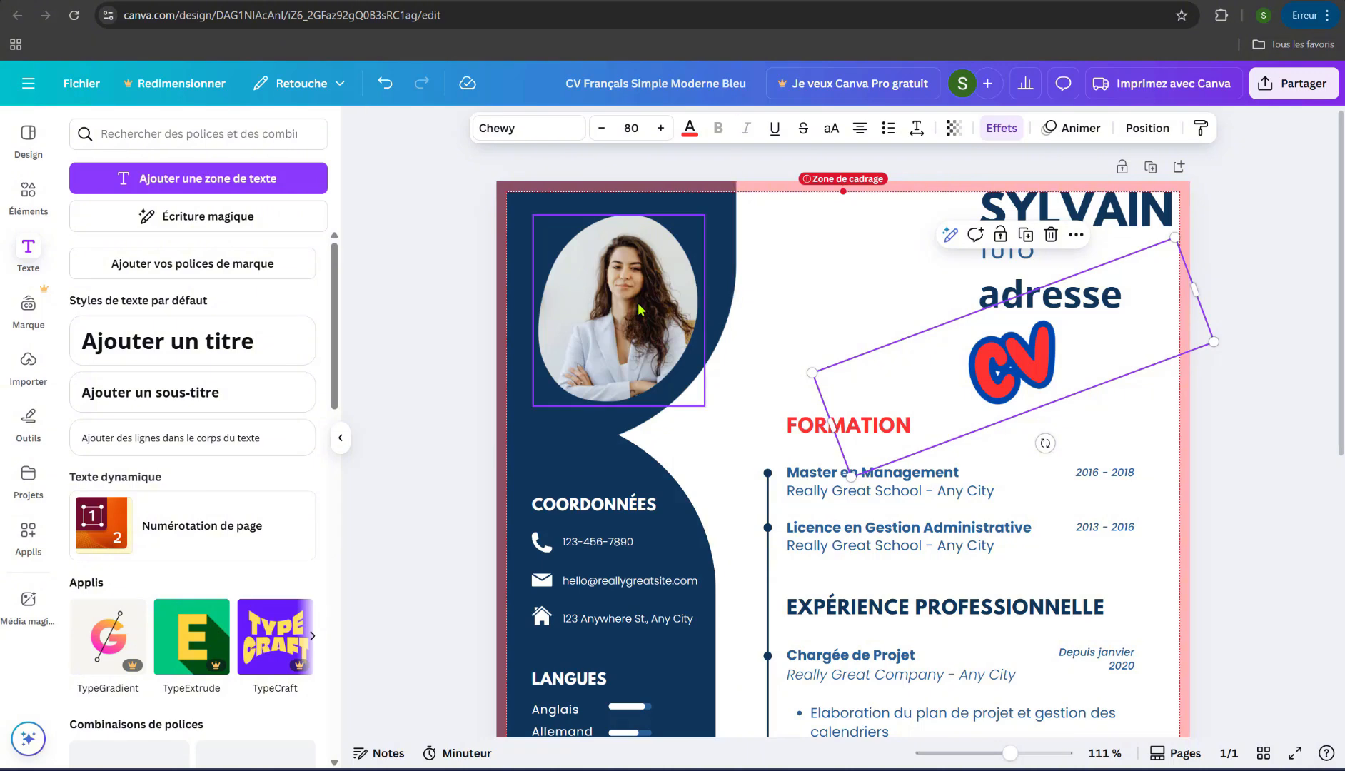
{"action": "left_click", "coordinate": [1268, 425]}
{"action": "scroll", "coordinate": [935, 454], "scroll_direction": "down", "scroll_amount": 6}
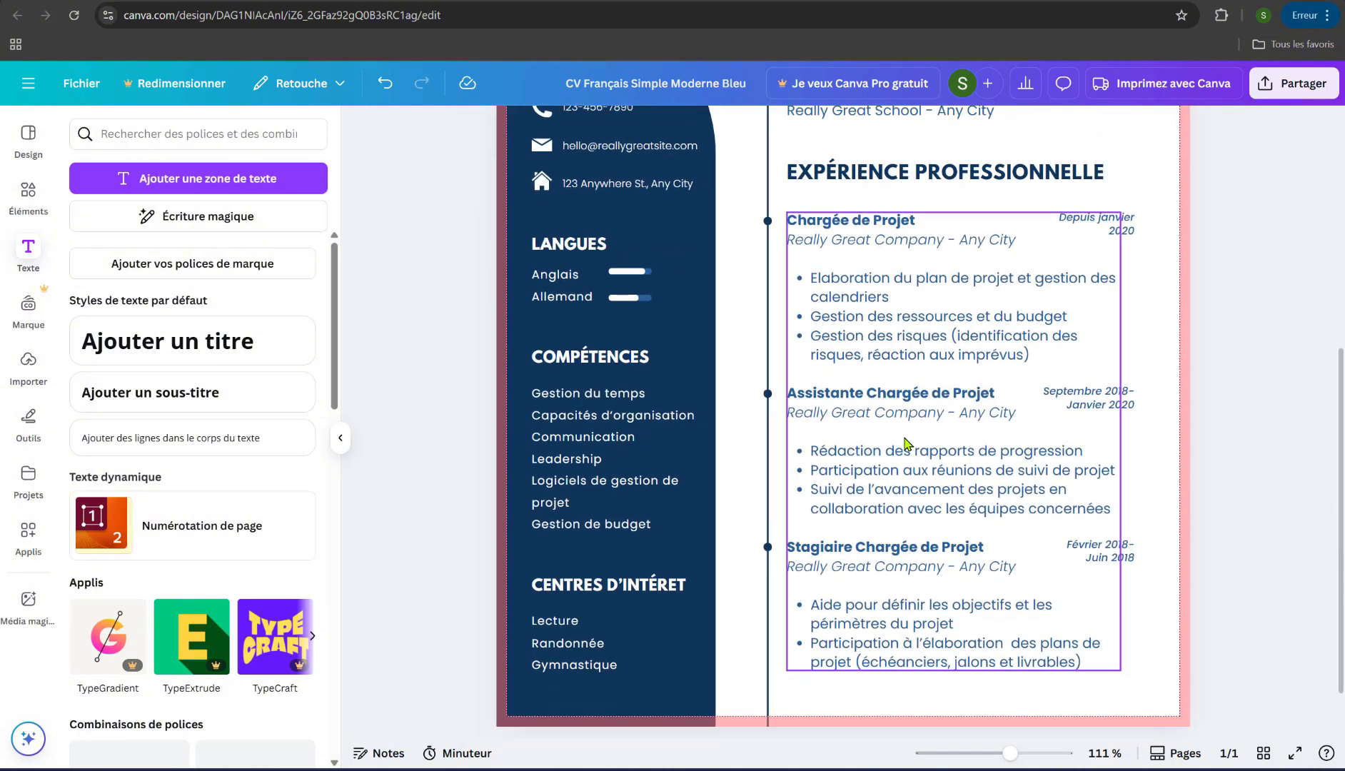
{"action": "scroll", "coordinate": [906, 444], "scroll_direction": "up", "scroll_amount": 6}
Recolour the dark blue shape behind the photo with the document's red
{"action": "left_click", "coordinate": [715, 227]}
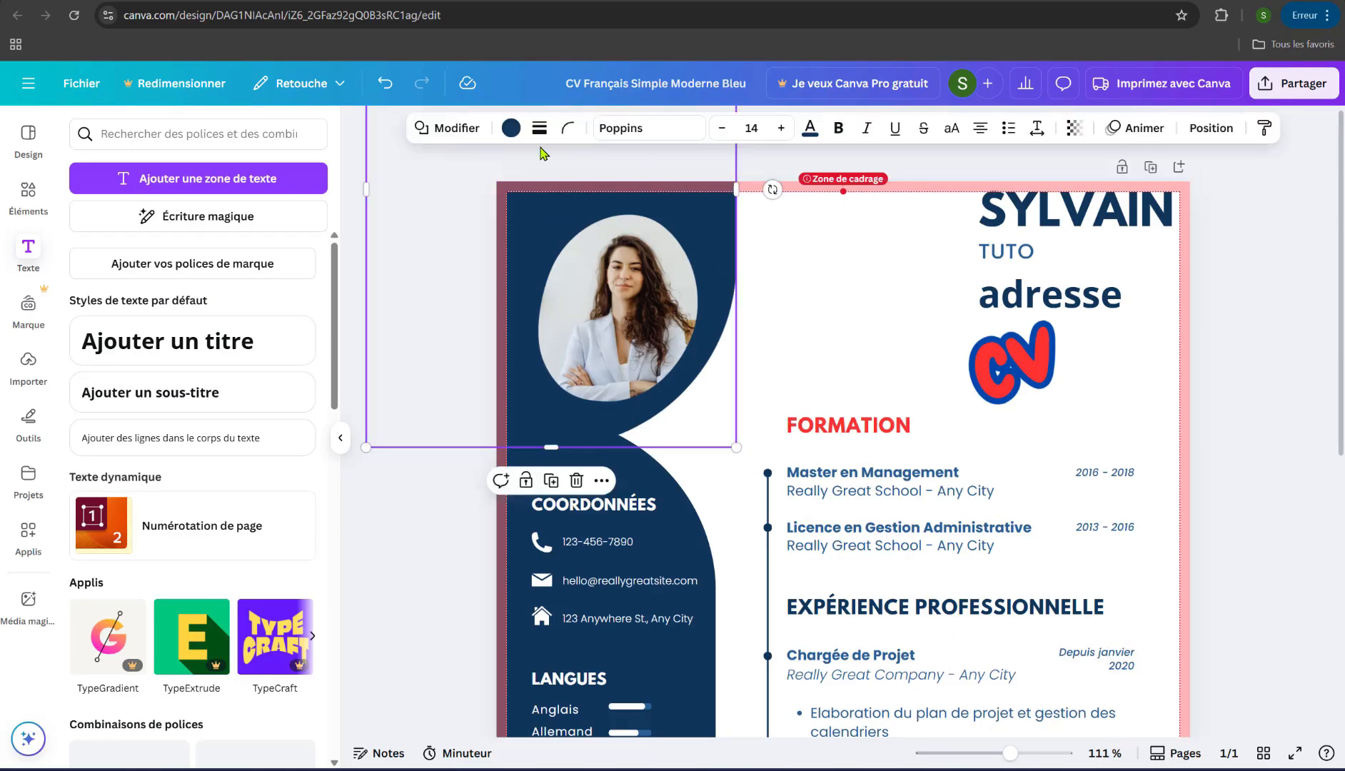
{"action": "left_click", "coordinate": [511, 129]}
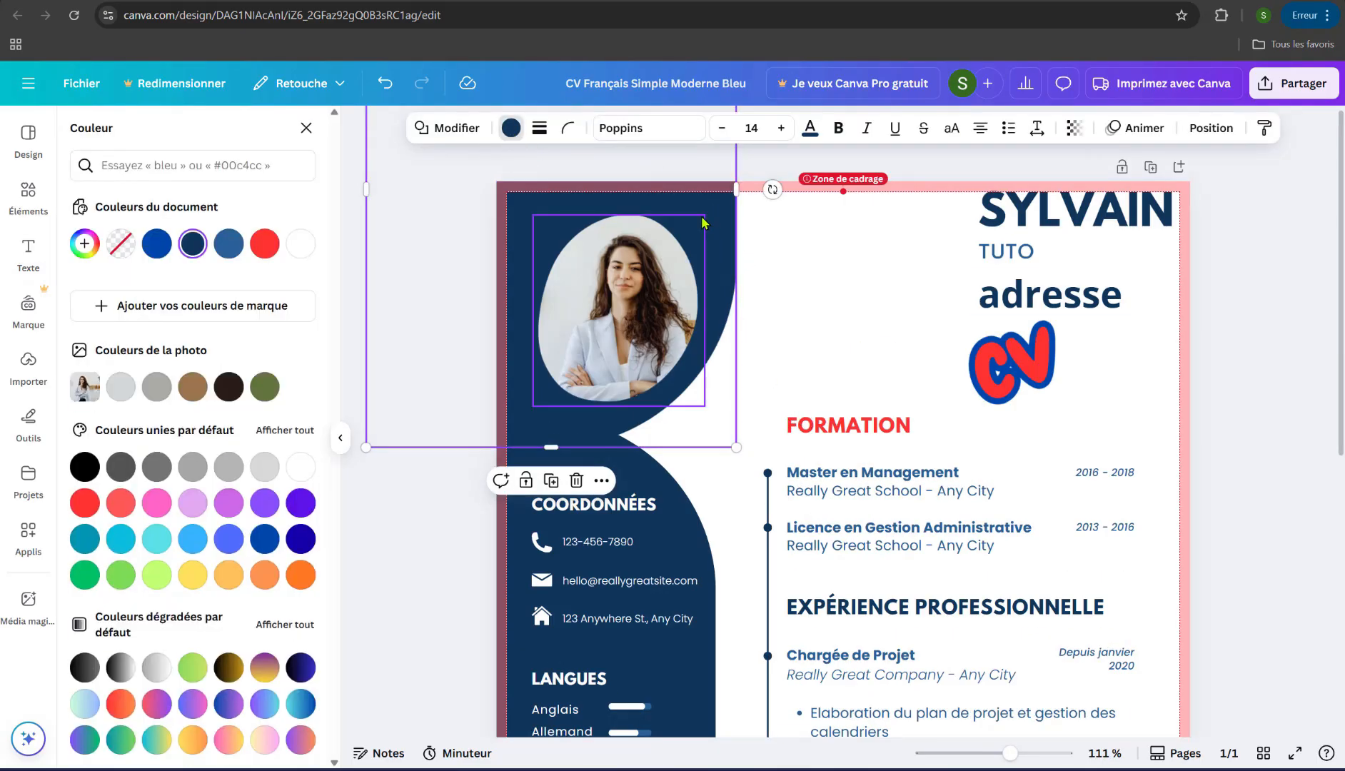
{"action": "left_click_drag", "start_coordinate": [712, 241], "coordinate": [826, 261]}
{"action": "key", "text": "ctrl+z"}
{"action": "left_click", "coordinate": [510, 129]}
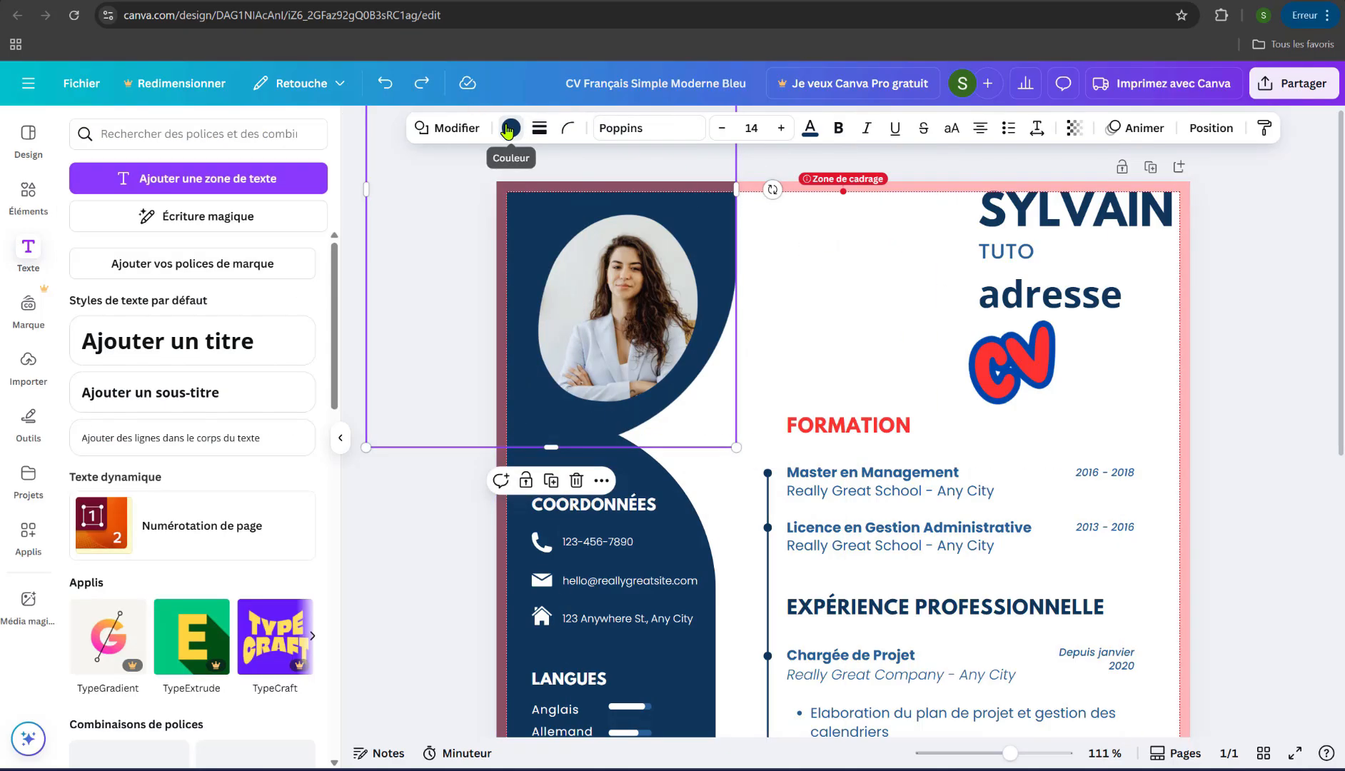
{"action": "left_click", "coordinate": [509, 130]}
{"action": "left_click", "coordinate": [264, 243]}
Recolour the dark blue sidebar shape behind COORDONNÉES and LANGUES with the document's red
{"action": "left_click", "coordinate": [637, 475]}
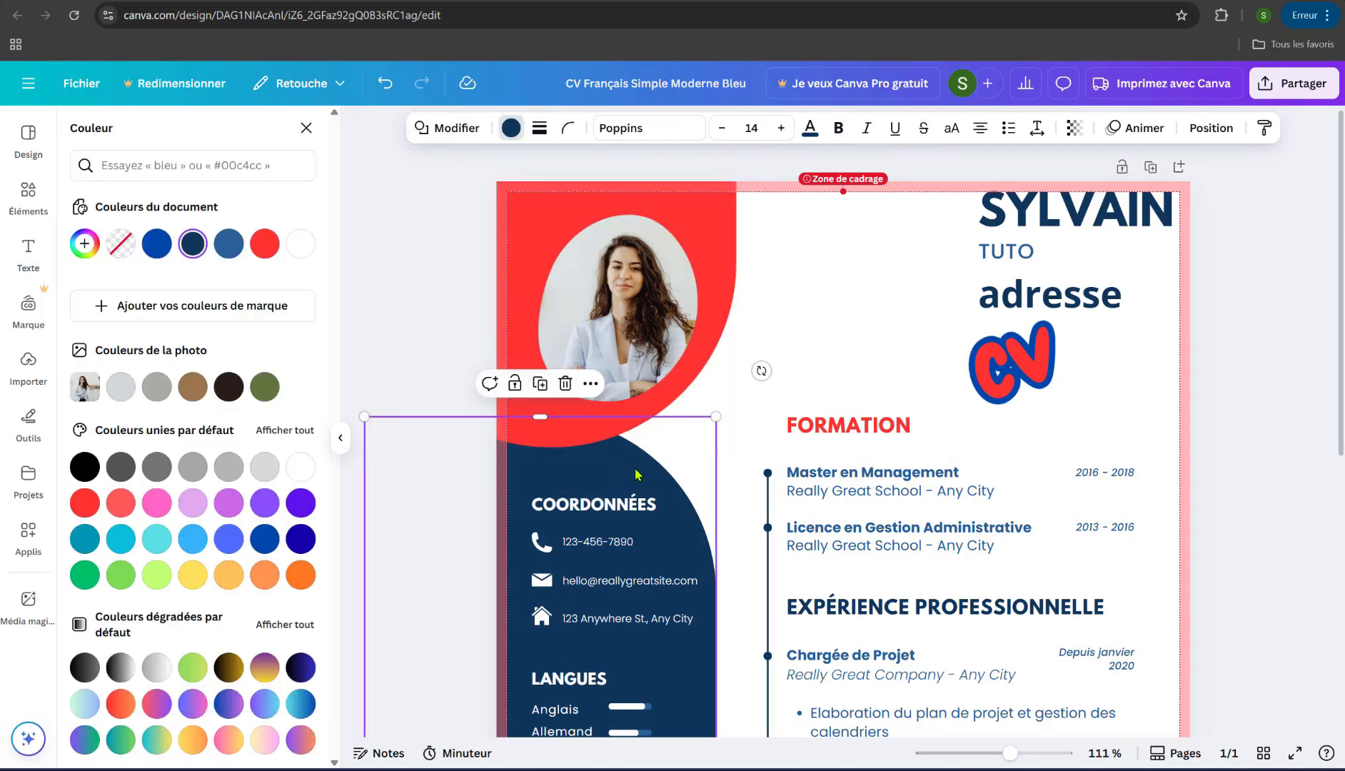
{"action": "left_click", "coordinate": [267, 249]}
{"action": "scroll", "coordinate": [775, 456], "scroll_direction": "down", "scroll_amount": 4}
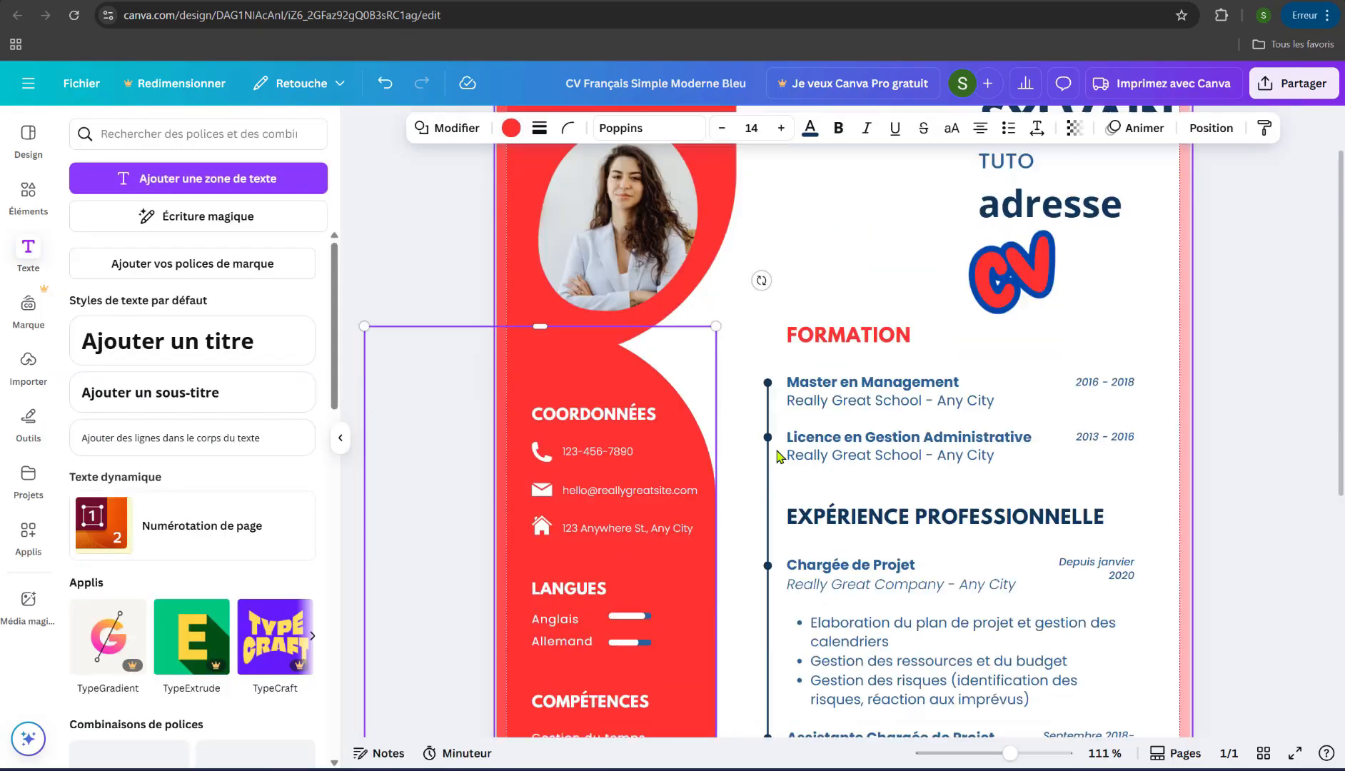
{"action": "scroll", "coordinate": [792, 475], "scroll_direction": "up", "scroll_amount": 4}
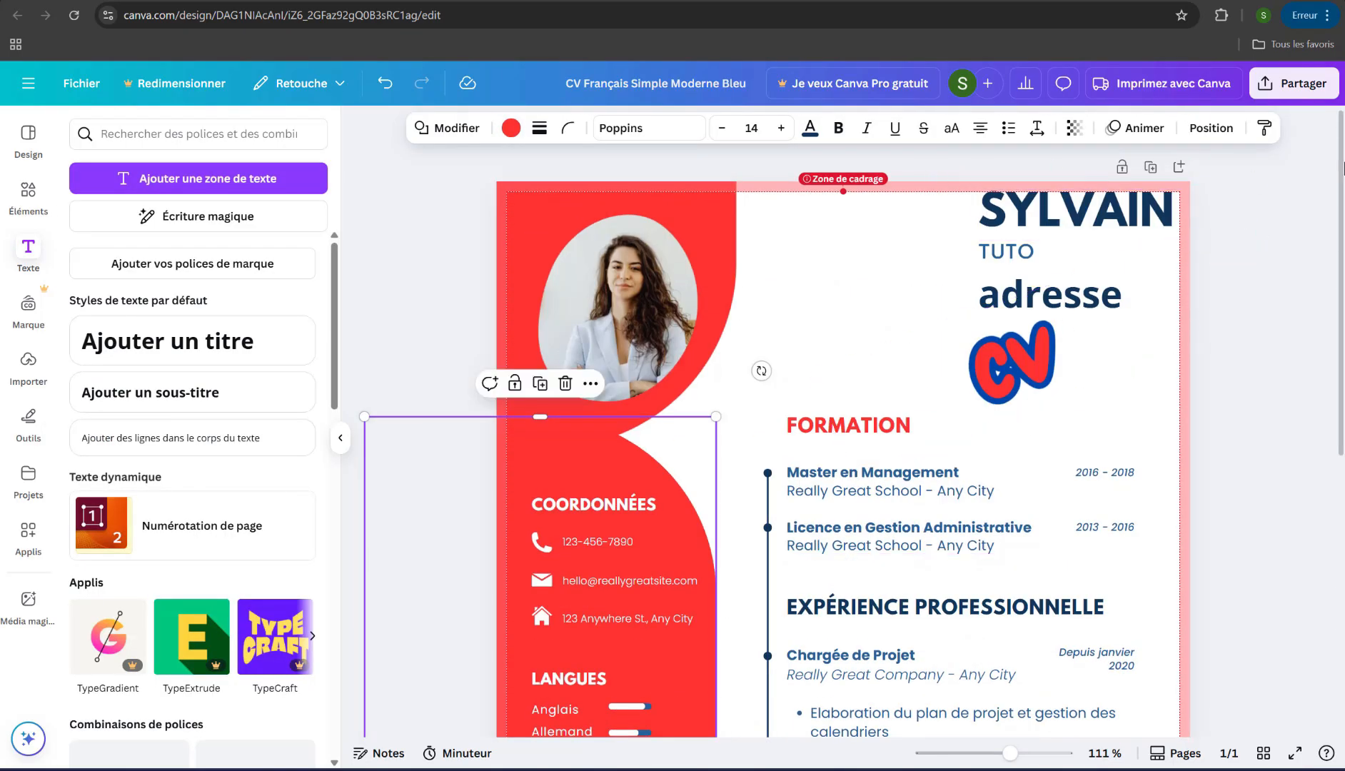
Download the CV in the PDF standard file type
{"action": "left_click", "coordinate": [1294, 83]}
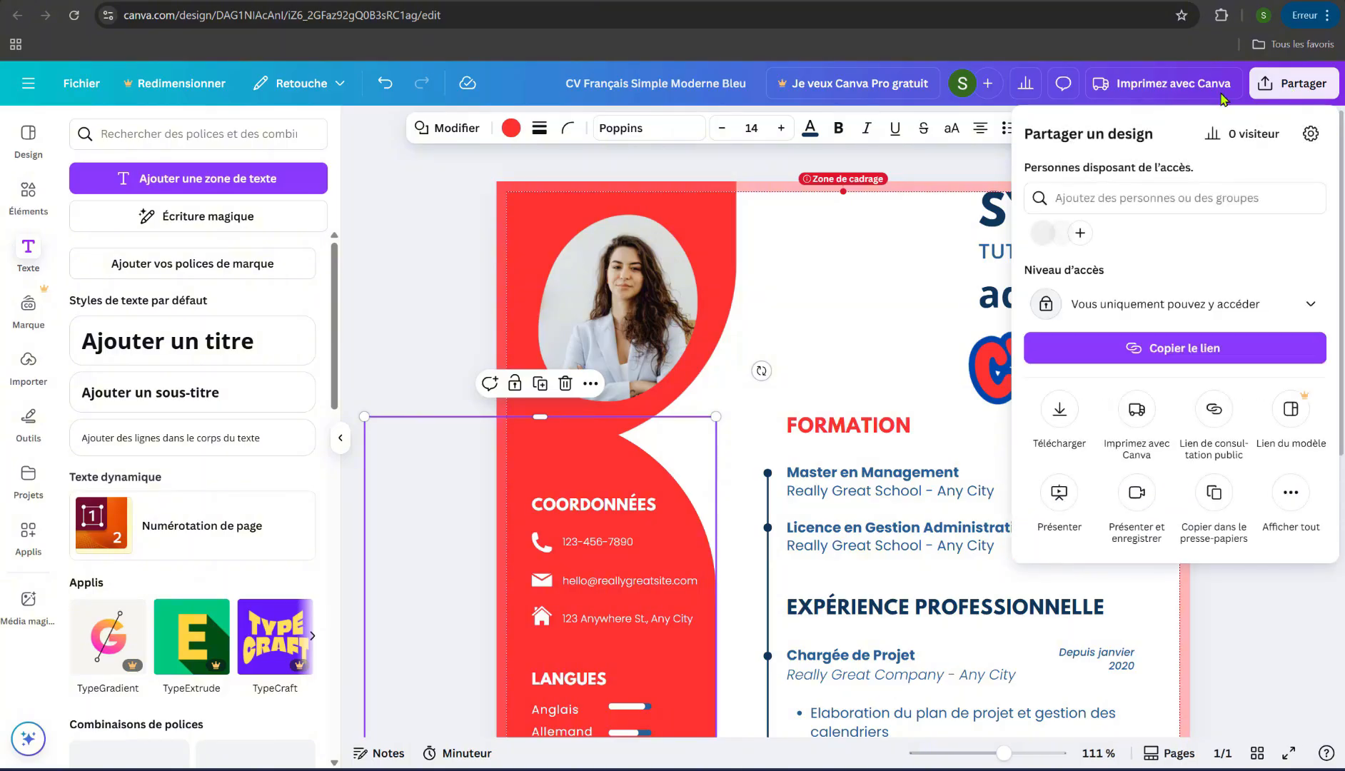
{"action": "left_click", "coordinate": [1059, 411]}
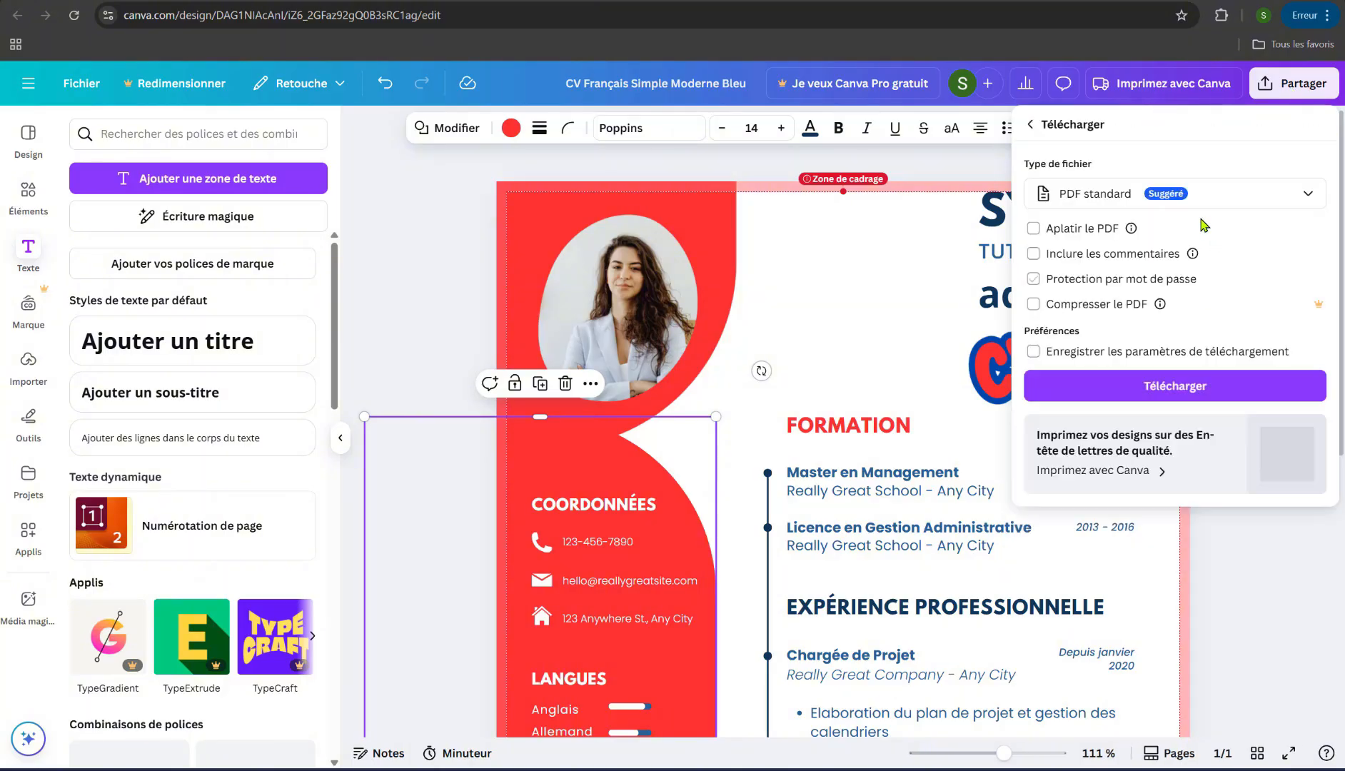
{"action": "left_click", "coordinate": [1120, 200]}
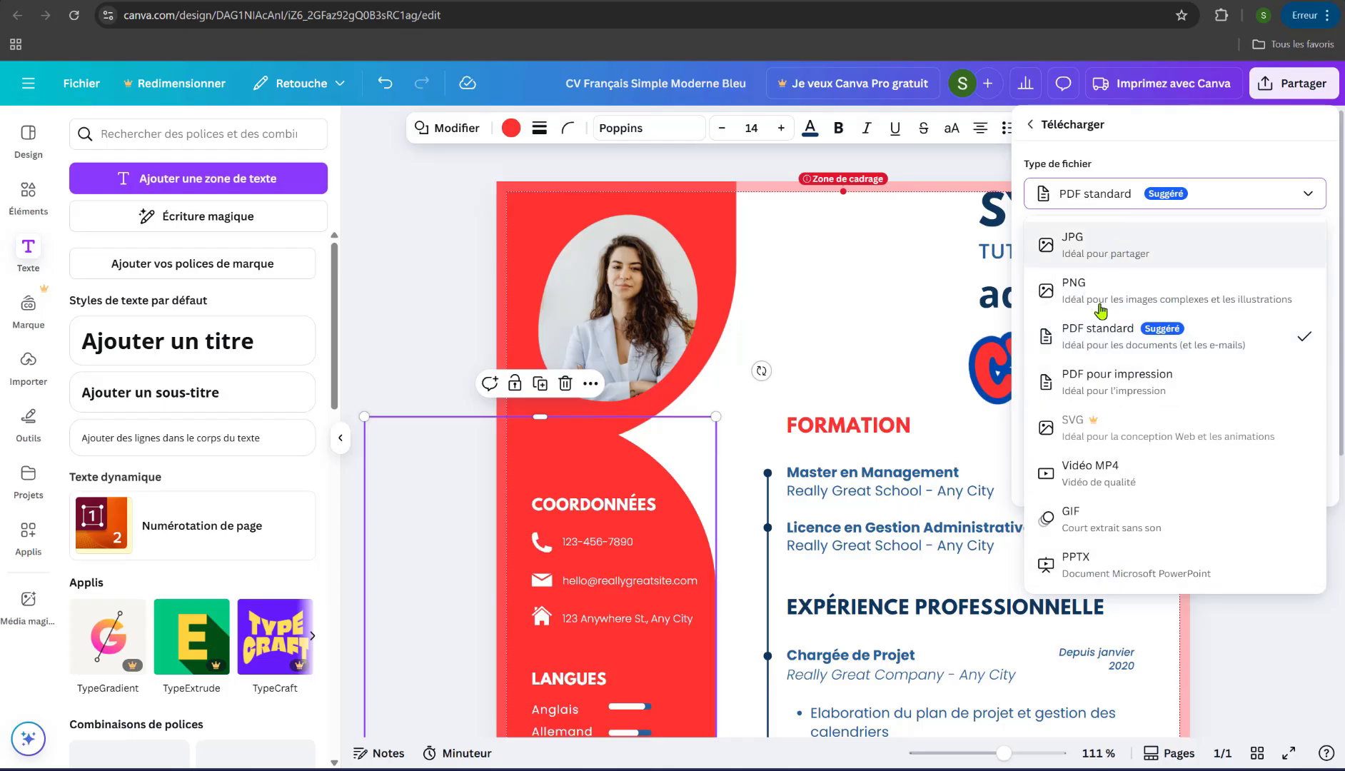
{"action": "left_click", "coordinate": [1109, 341]}
{"action": "left_click", "coordinate": [1170, 394]}
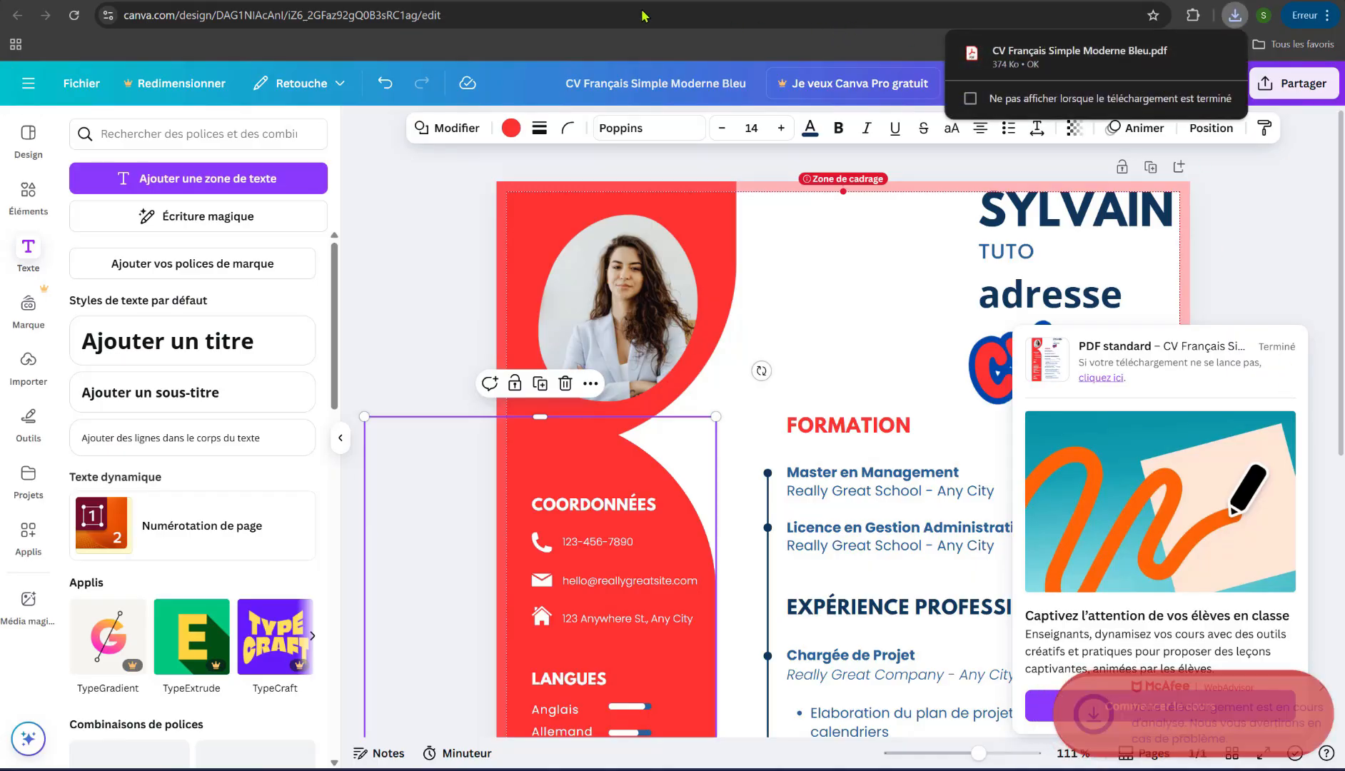
Open the downloaded "CV Français Simple Moderne Bleu.pdf" and review the whole page
{"action": "left_click", "coordinate": [1030, 57]}
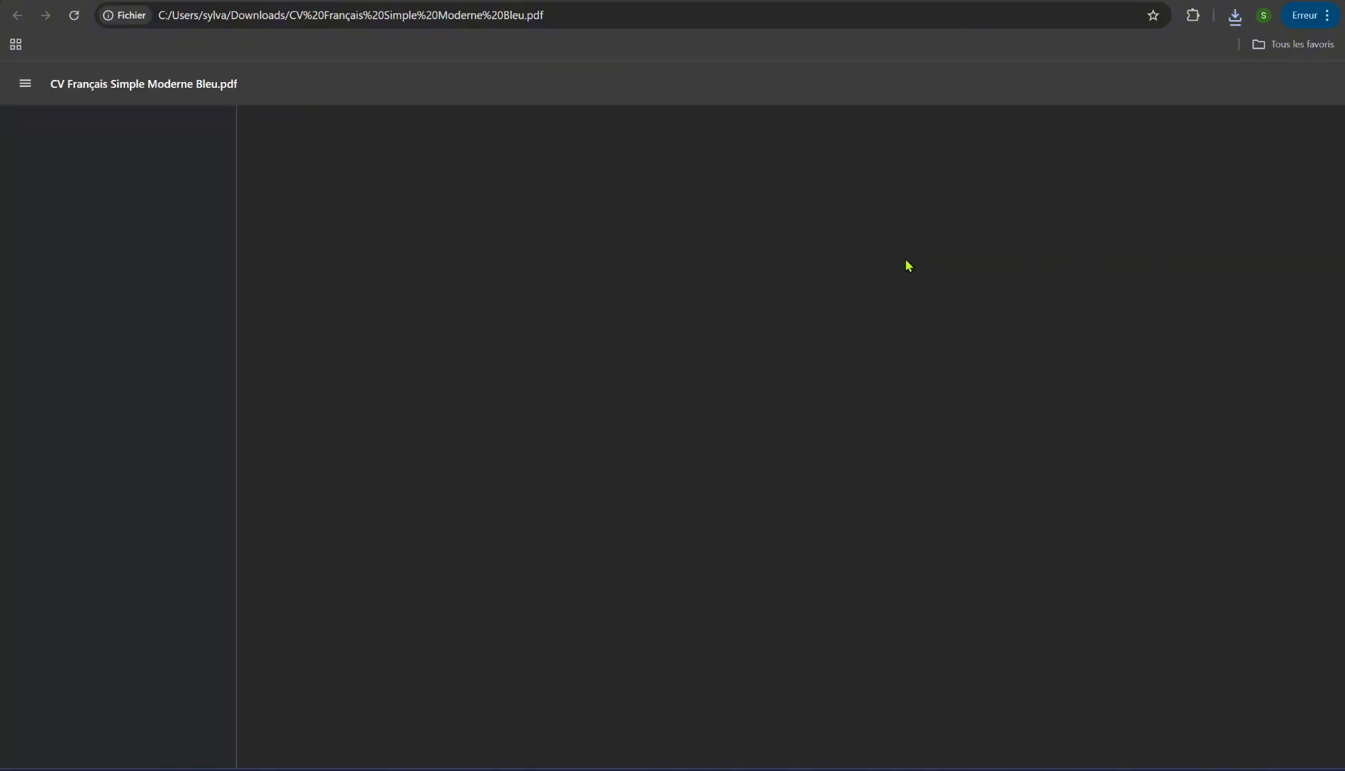
{"action": "scroll", "coordinate": [977, 420], "scroll_direction": "down", "scroll_amount": 3}
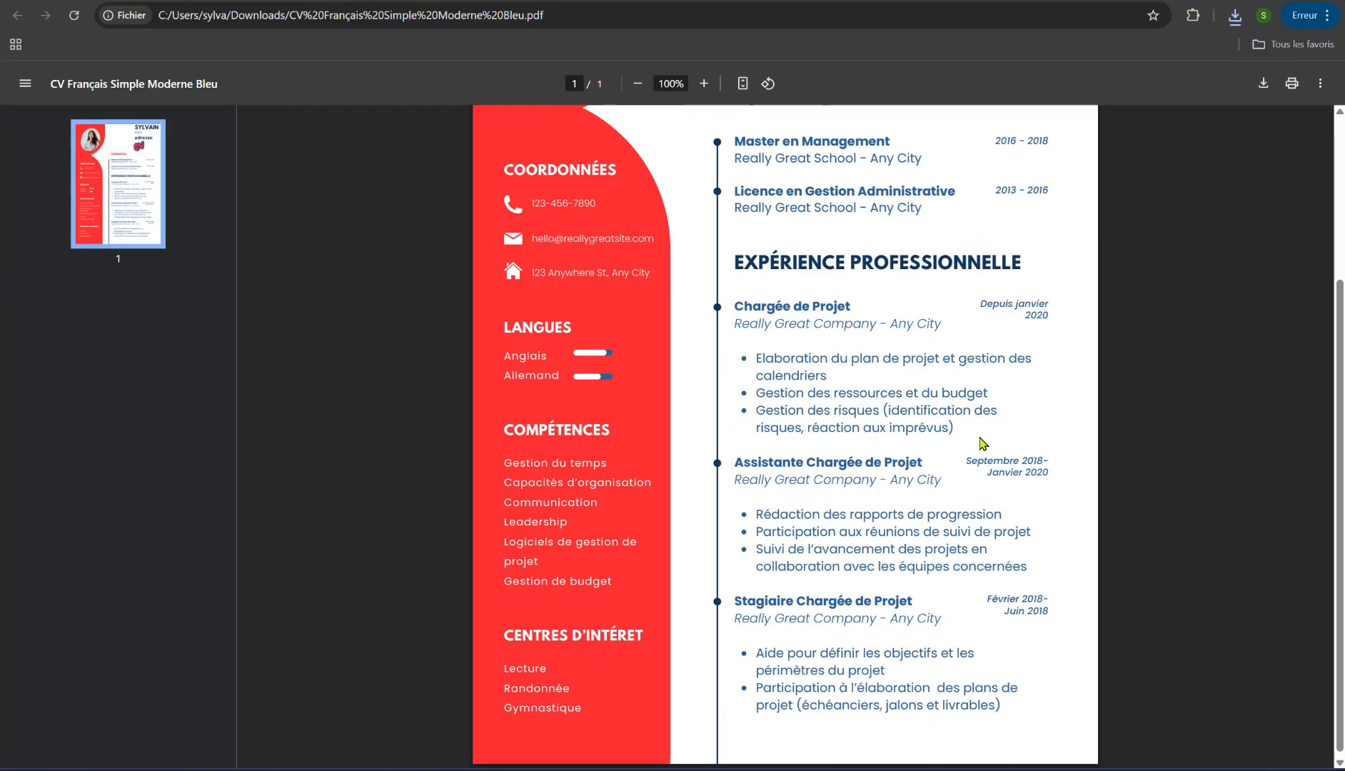
{"action": "scroll", "coordinate": [981, 440], "scroll_direction": "up", "scroll_amount": 3}
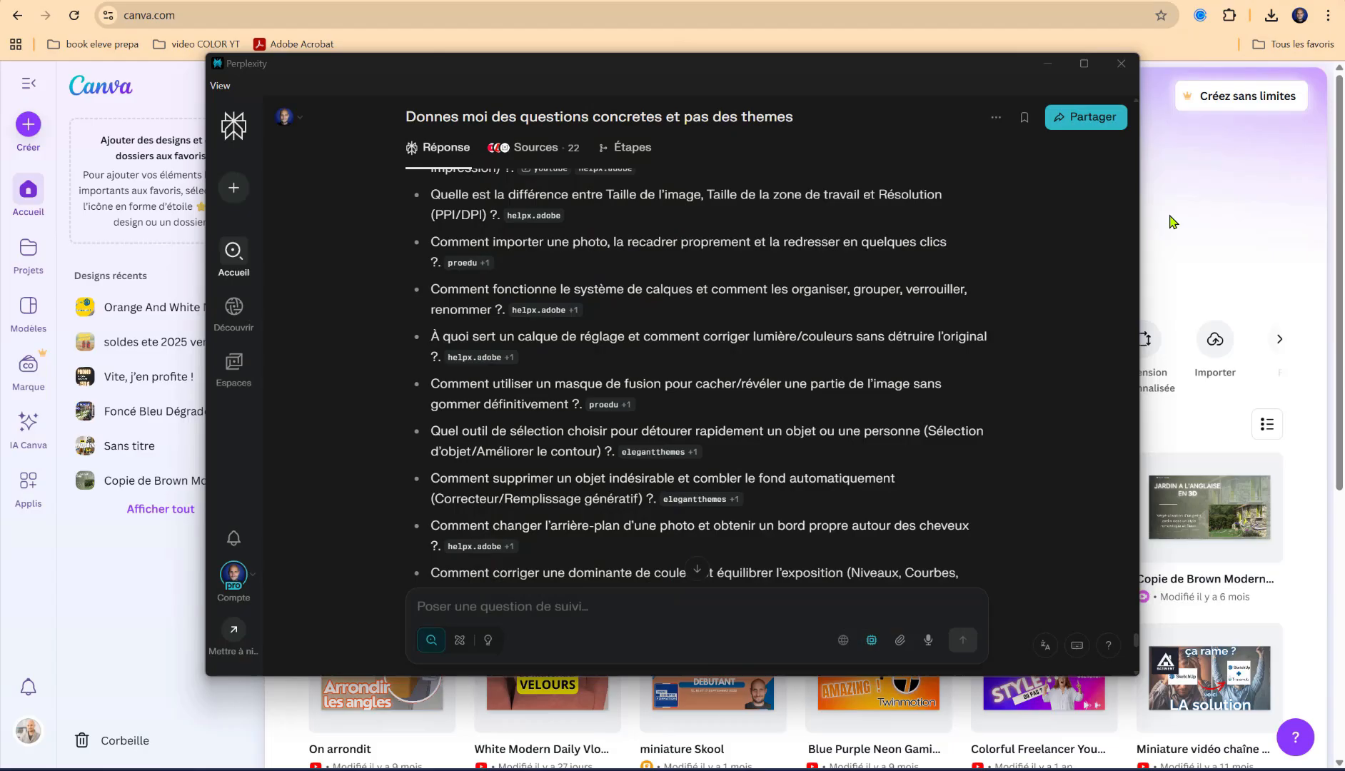
Look over the available options for the recent CV design on the home page
{"action": "left_click", "coordinate": [1250, 214]}
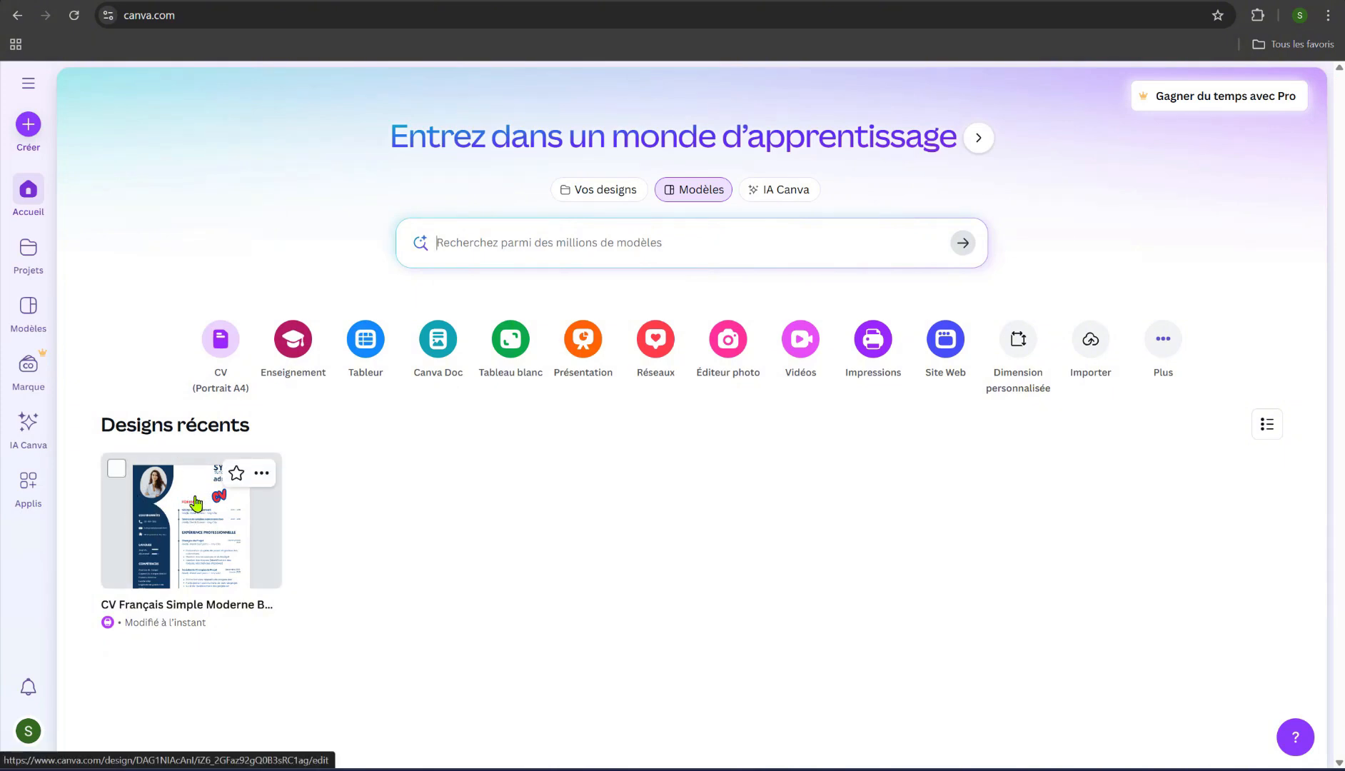
{"action": "left_click", "coordinate": [196, 539]}
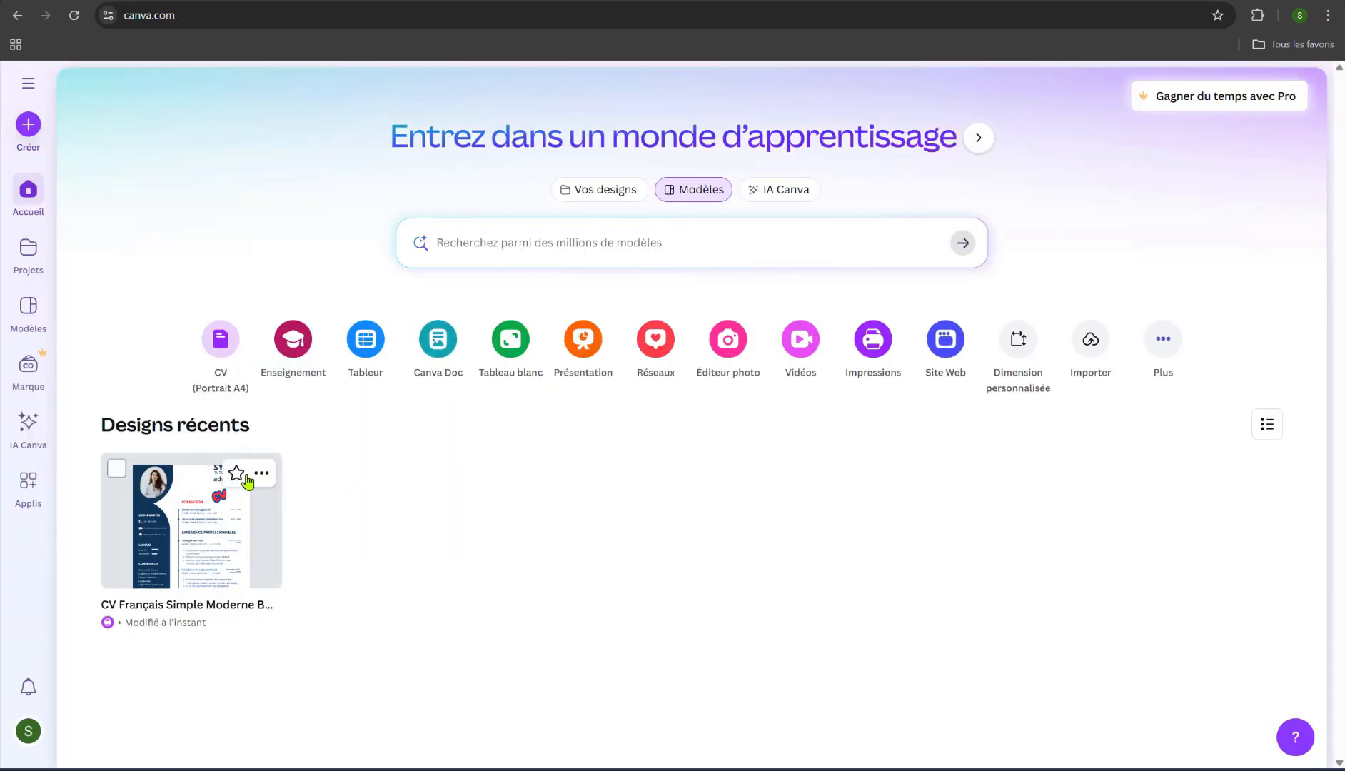
{"action": "left_click", "coordinate": [261, 477]}
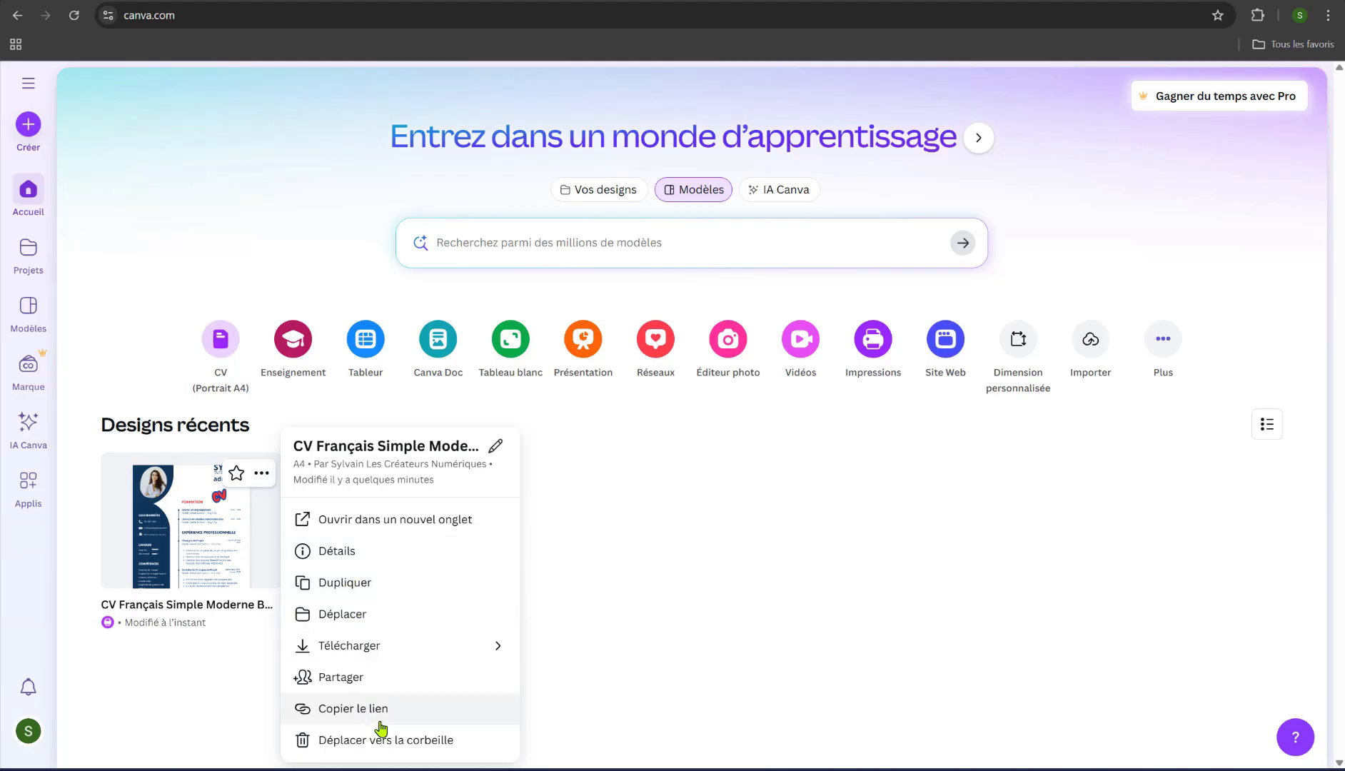
{"action": "left_click", "coordinate": [601, 543]}
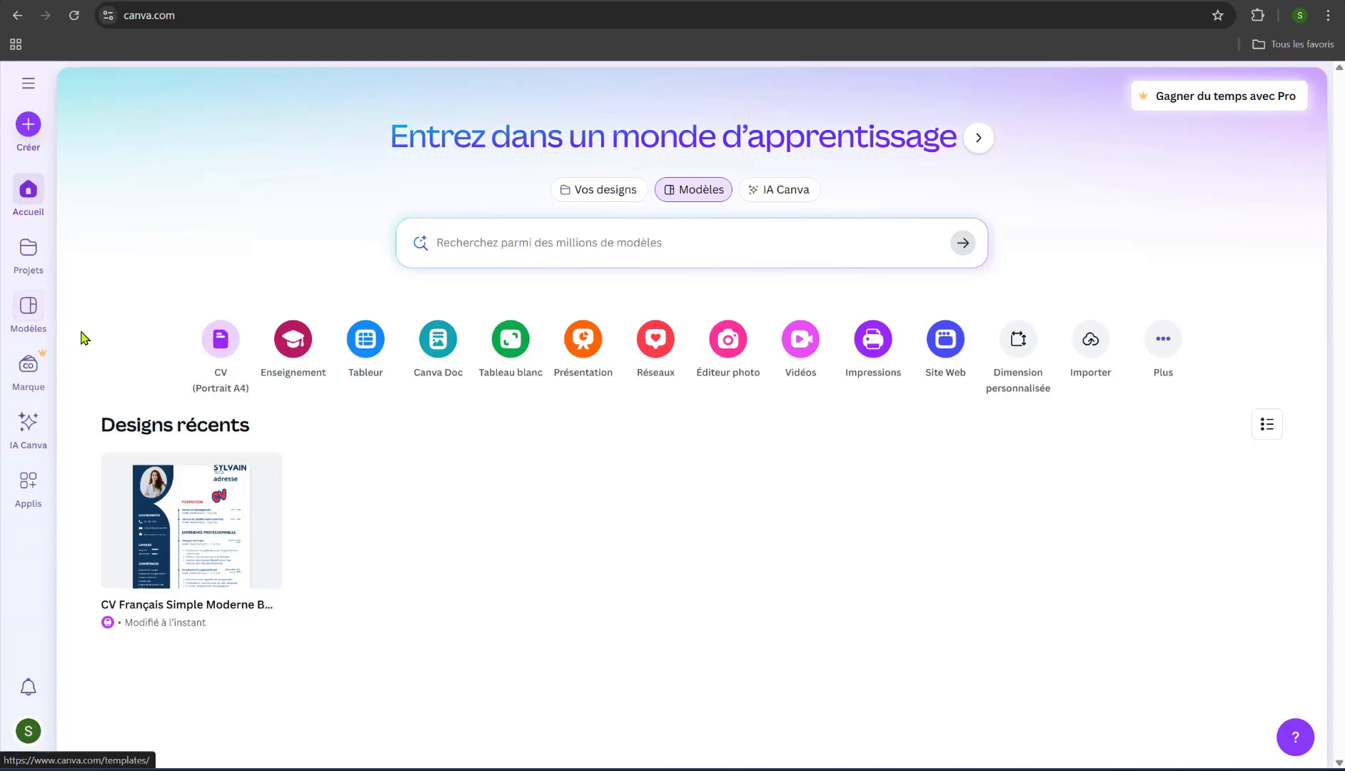
Create a Story Instagram design from the video formats and choose the premium "Question Réponse" template for it
{"action": "left_click", "coordinate": [802, 339]}
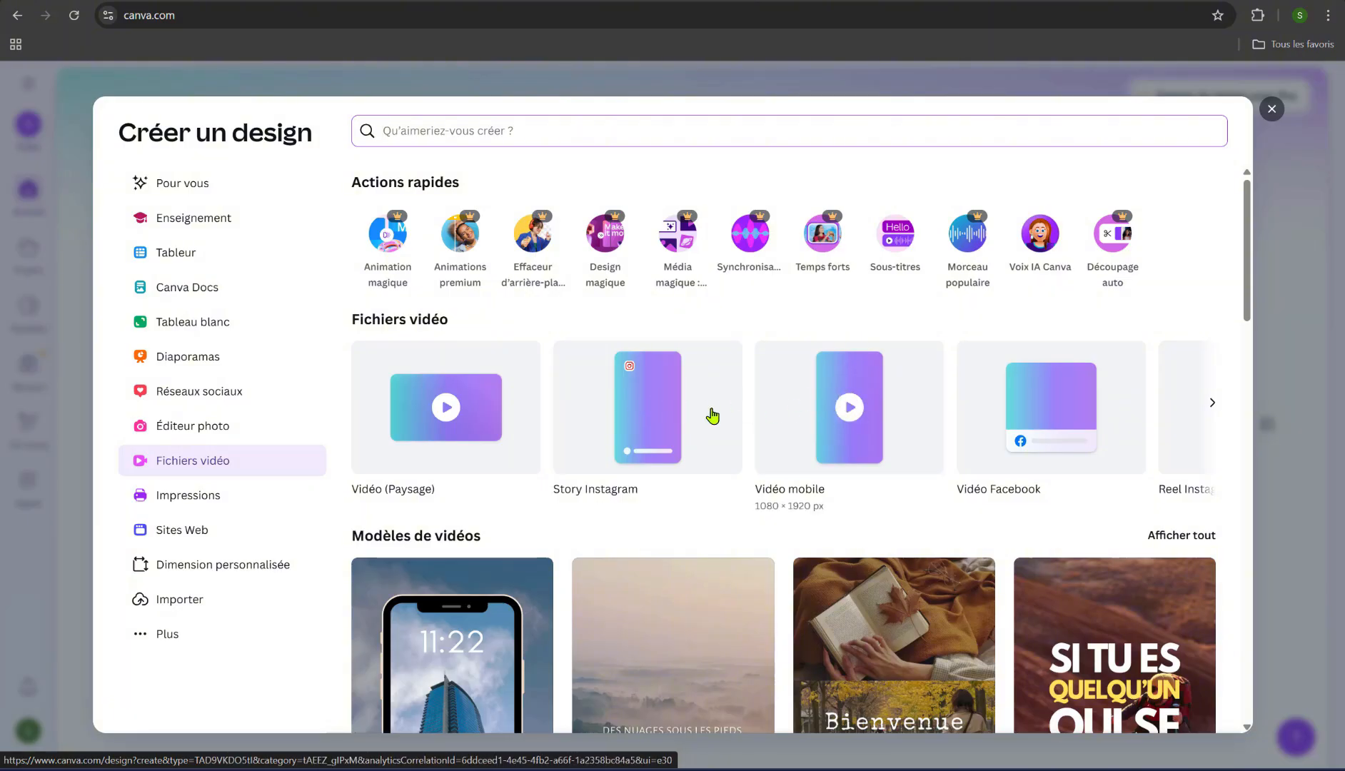
{"action": "left_click", "coordinate": [636, 414]}
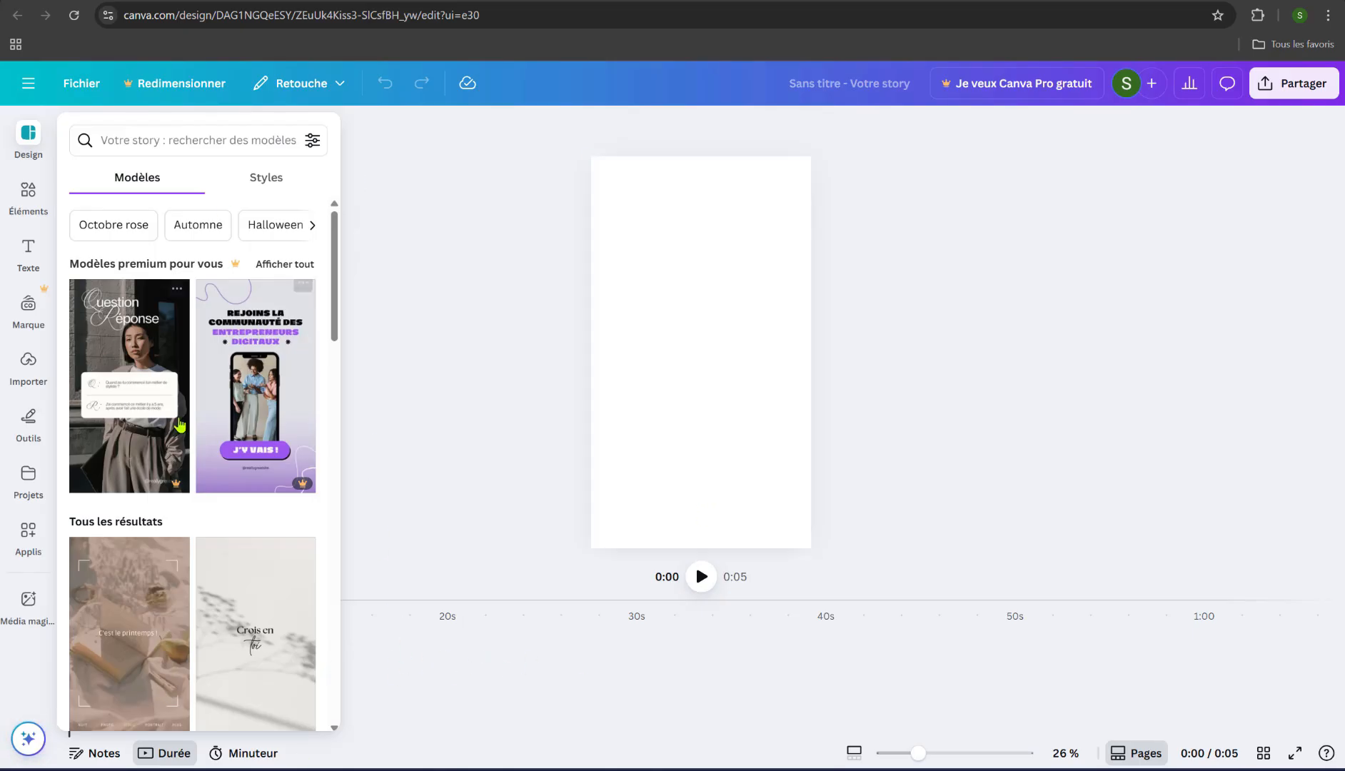
{"action": "scroll", "coordinate": [180, 427], "scroll_direction": "down", "scroll_amount": 15}
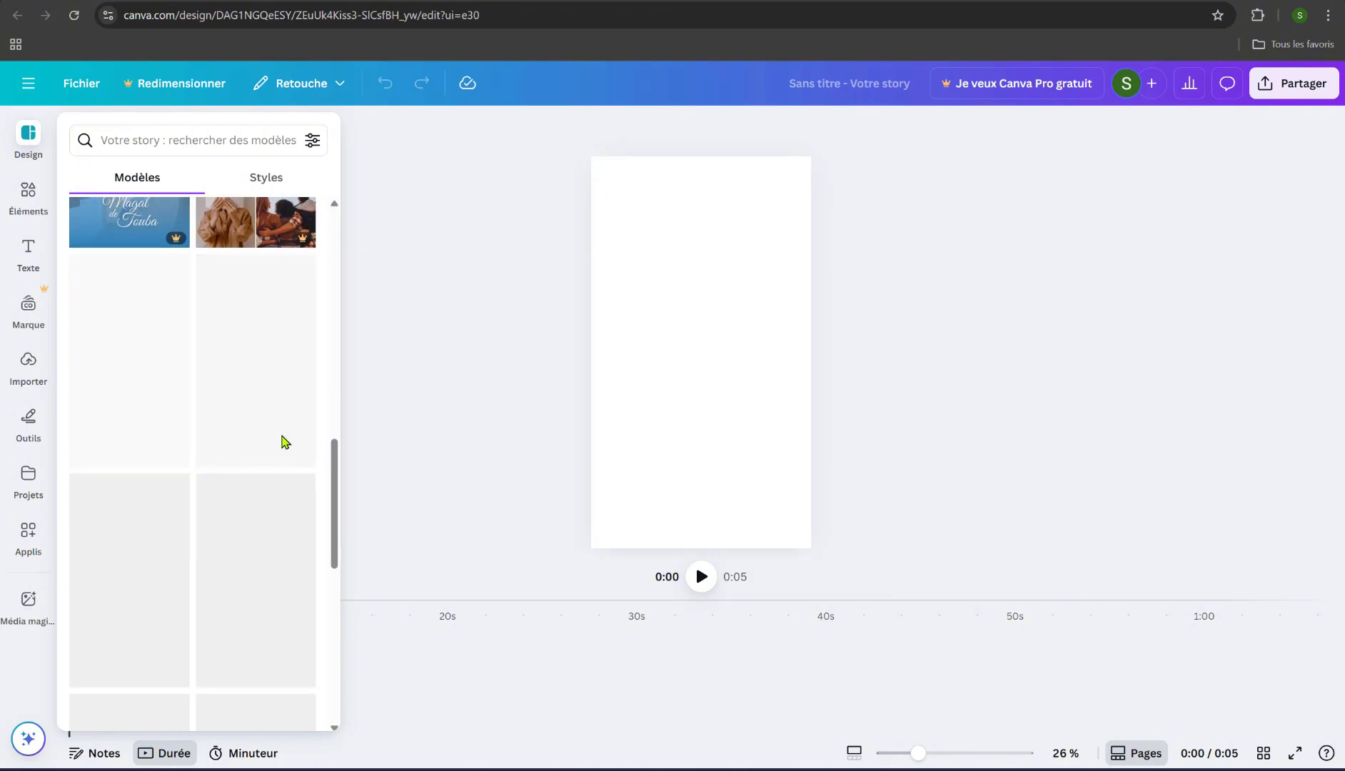
{"action": "scroll", "coordinate": [281, 442], "scroll_direction": "up", "scroll_amount": 15}
{"action": "left_click", "coordinate": [123, 357]}
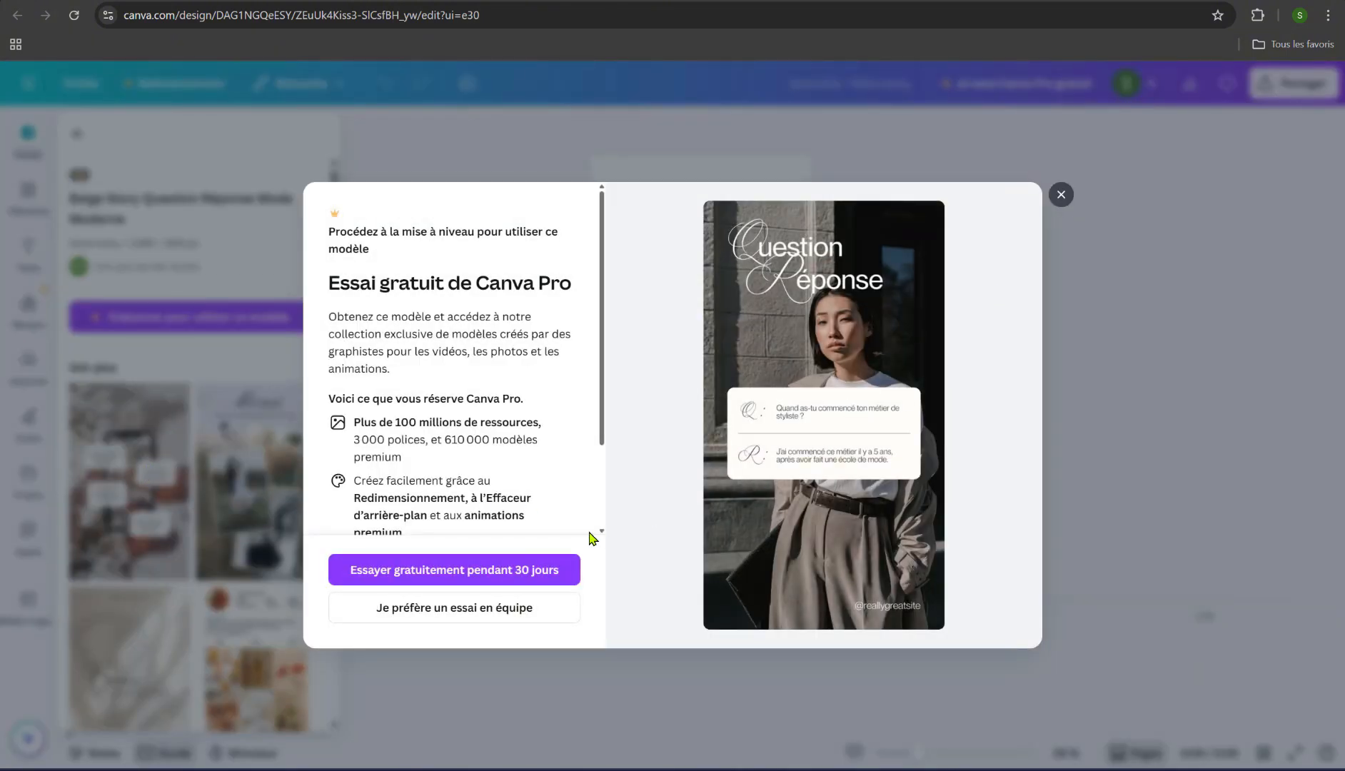
Dismiss the Canva Pro trial offer and the design creation window, and display the Vidéos category of the template library
{"action": "left_click", "coordinate": [1062, 195]}
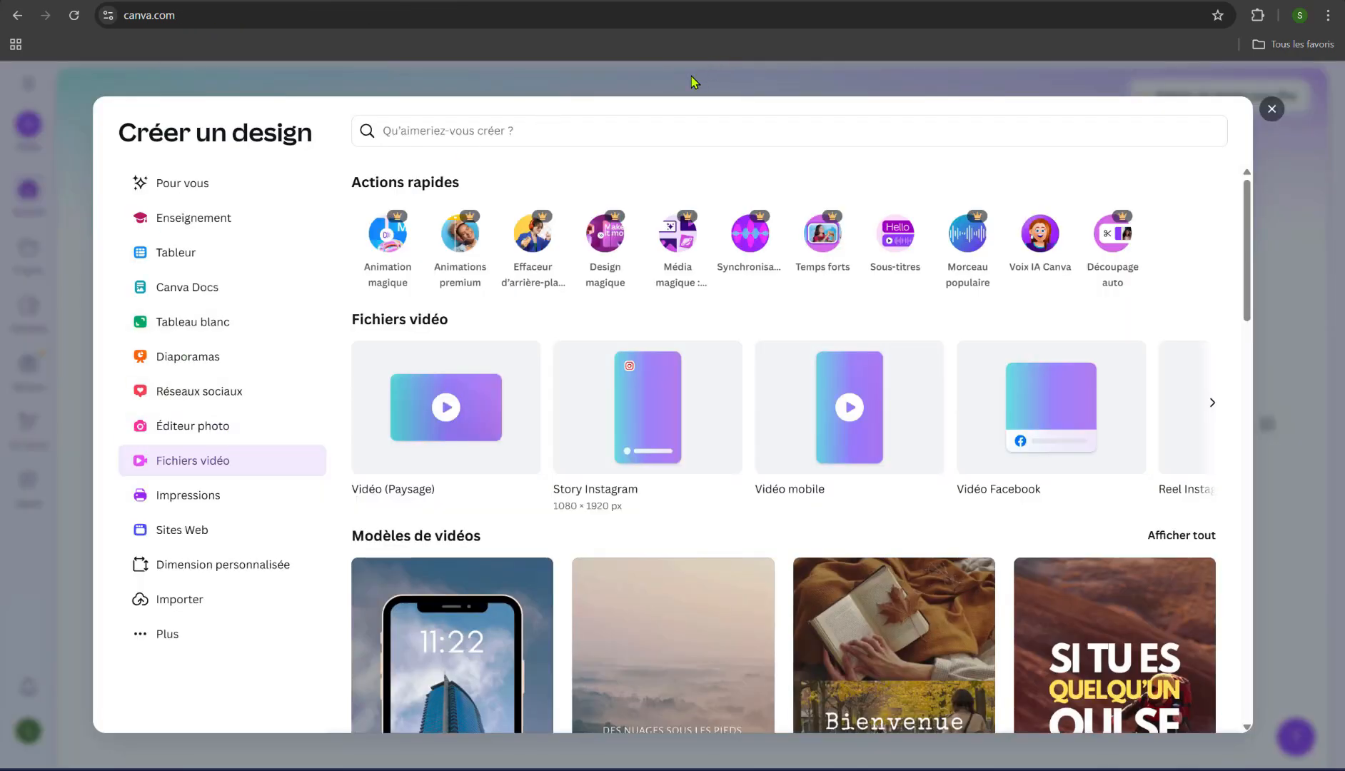
{"action": "left_click", "coordinate": [692, 78]}
{"action": "left_click", "coordinate": [29, 312]}
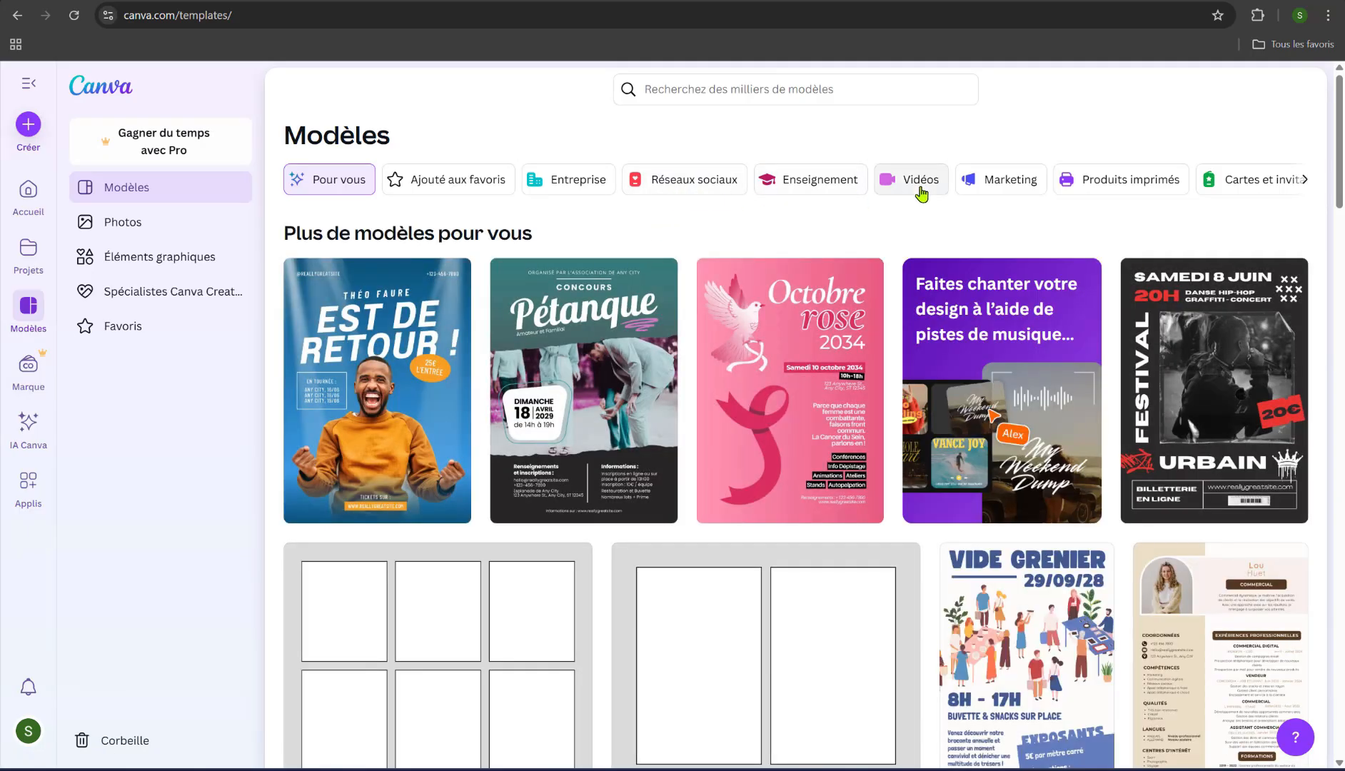
{"action": "left_click", "coordinate": [921, 187]}
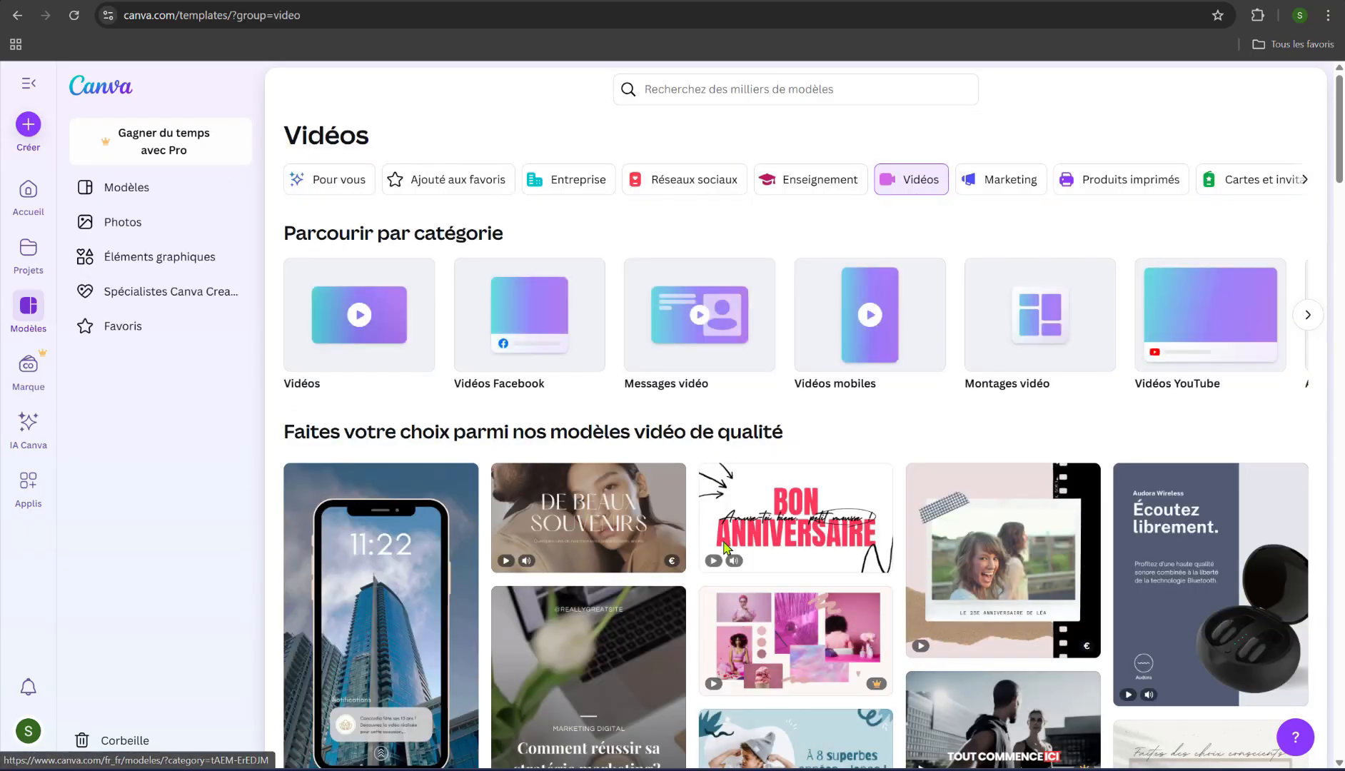
Preview the phone-and-skyscraper video template and look through the other featured video templates
{"action": "scroll", "coordinate": [389, 517], "scroll_direction": "down", "scroll_amount": 3}
{"action": "left_click", "coordinate": [389, 518]}
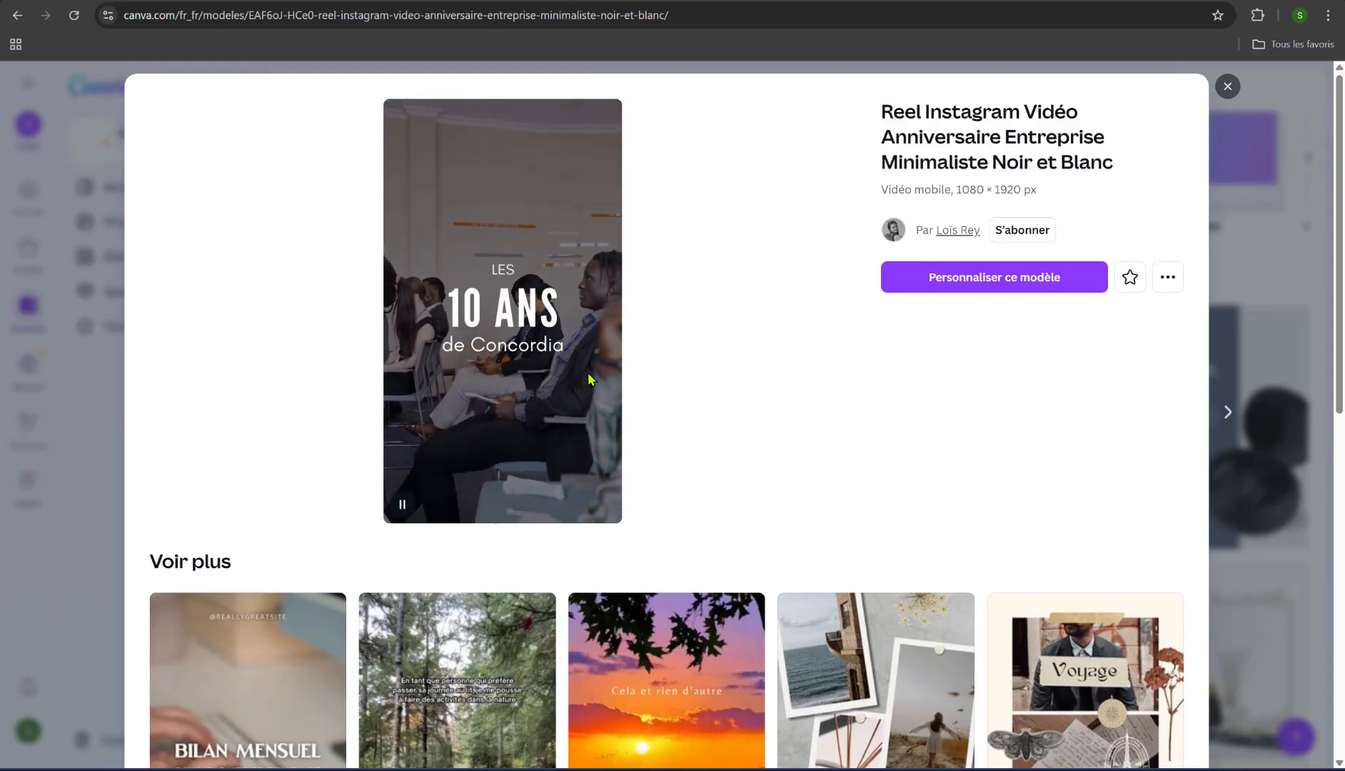
{"action": "left_click", "coordinate": [1227, 86]}
{"action": "scroll", "coordinate": [820, 514], "scroll_direction": "down", "scroll_amount": 5}
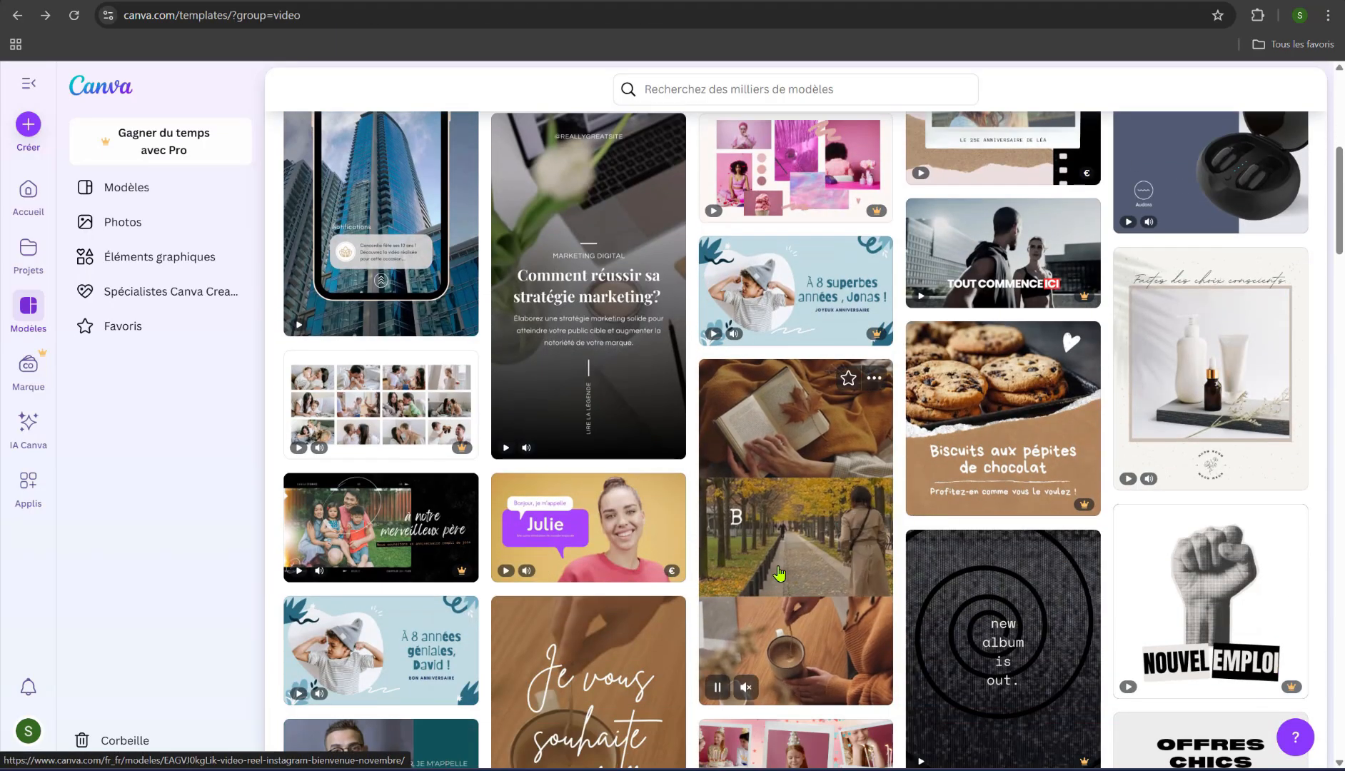
{"action": "scroll", "coordinate": [751, 579], "scroll_direction": "up", "scroll_amount": 3}
{"action": "scroll", "coordinate": [929, 464], "scroll_direction": "down", "scroll_amount": 9}
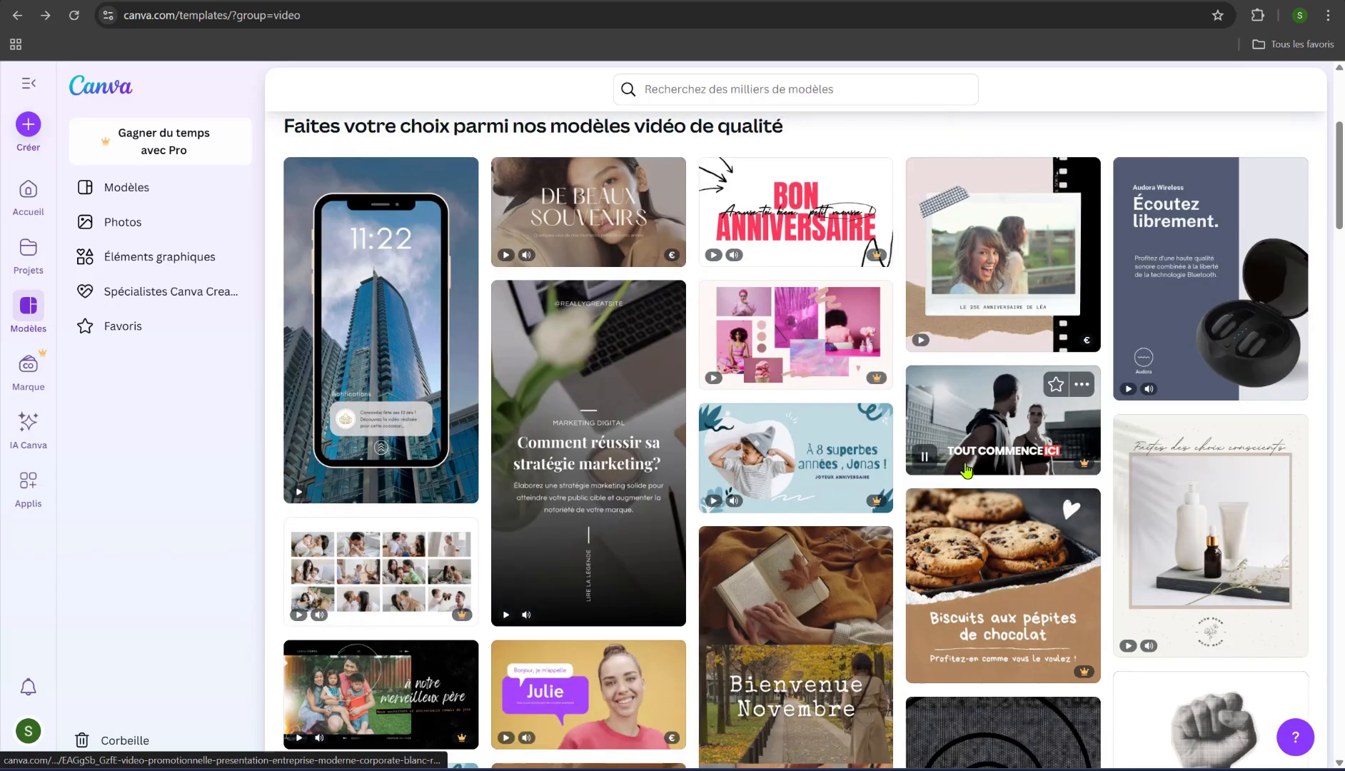
{"action": "scroll", "coordinate": [558, 414], "scroll_direction": "up", "scroll_amount": 10}
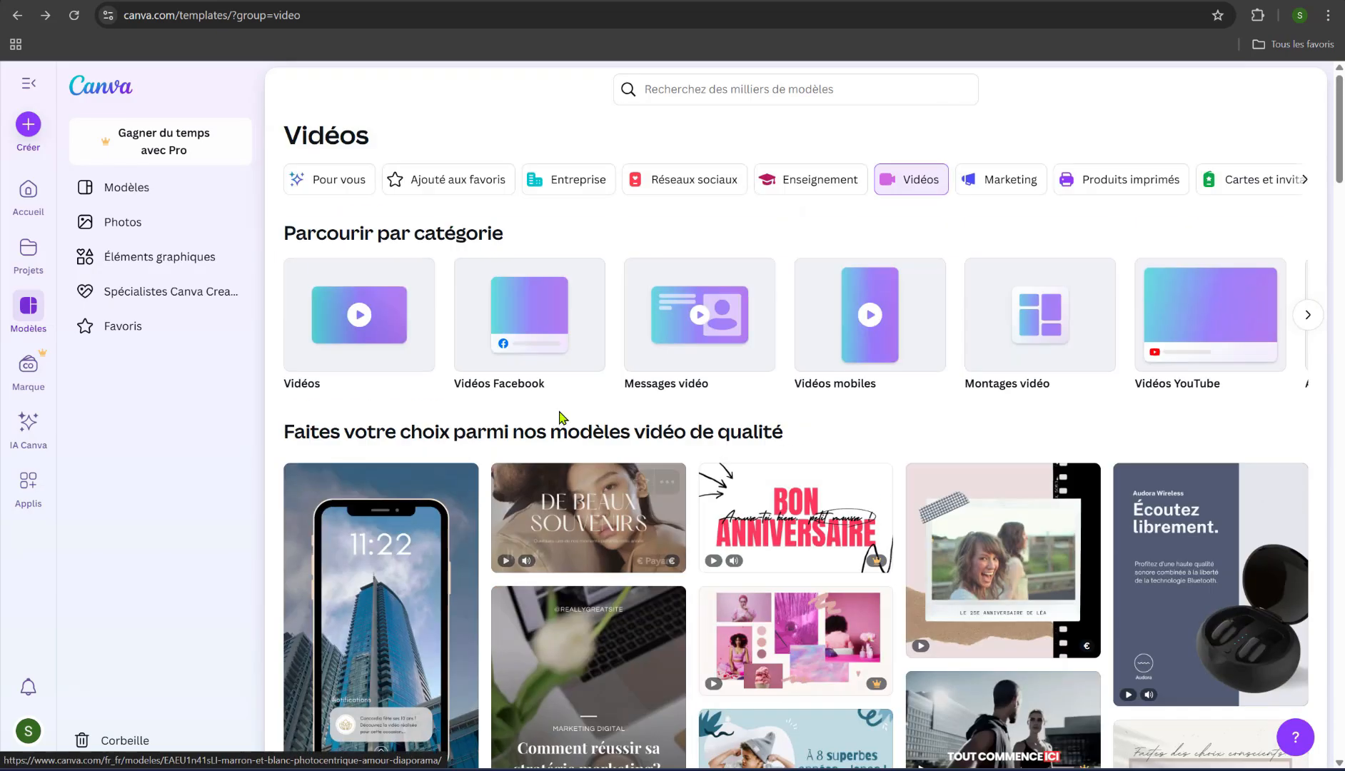
Start a customisable design from the template "Reel Instagram Vidéo Anniversaire Entreprise Minimaliste Noir et Blanc"
{"action": "scroll", "coordinate": [393, 439], "scroll_direction": "down", "scroll_amount": 2}
{"action": "left_click", "coordinate": [393, 439]}
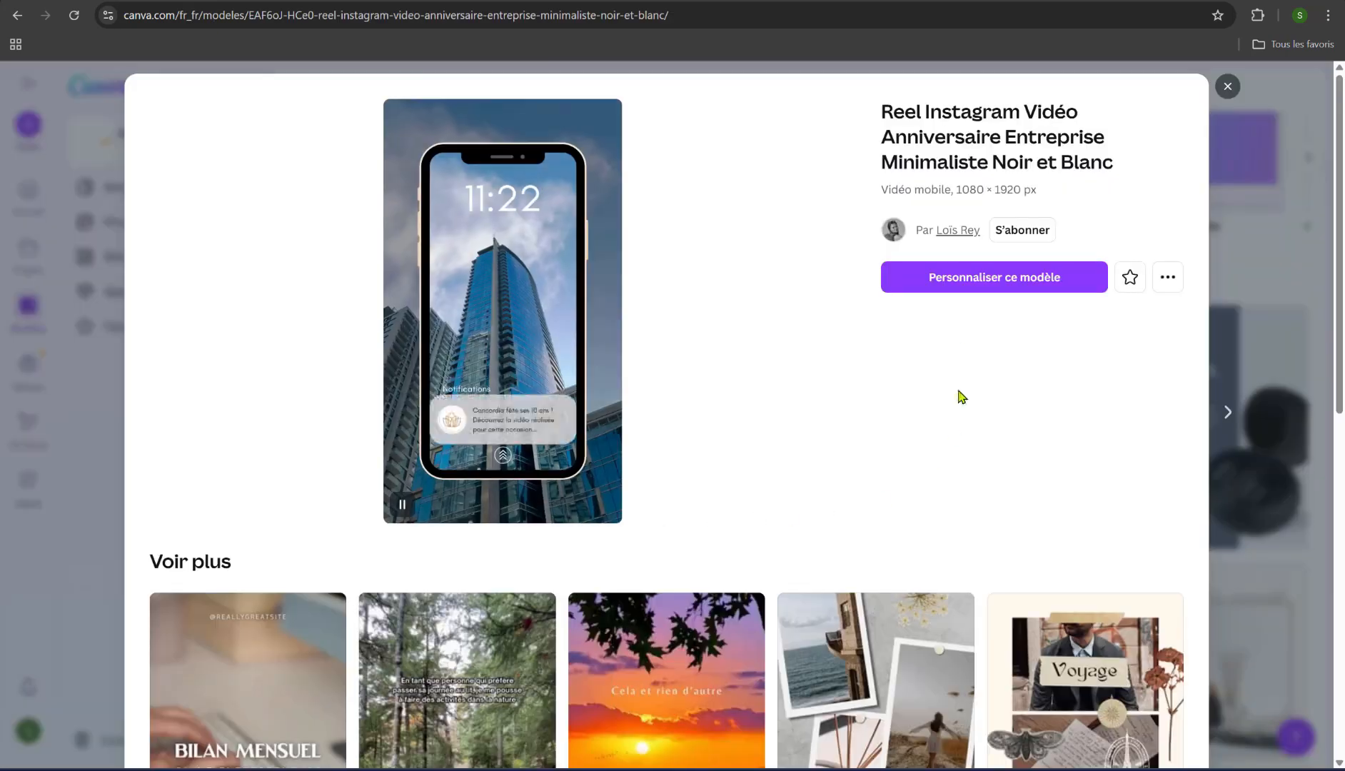
{"action": "left_click", "coordinate": [958, 286]}
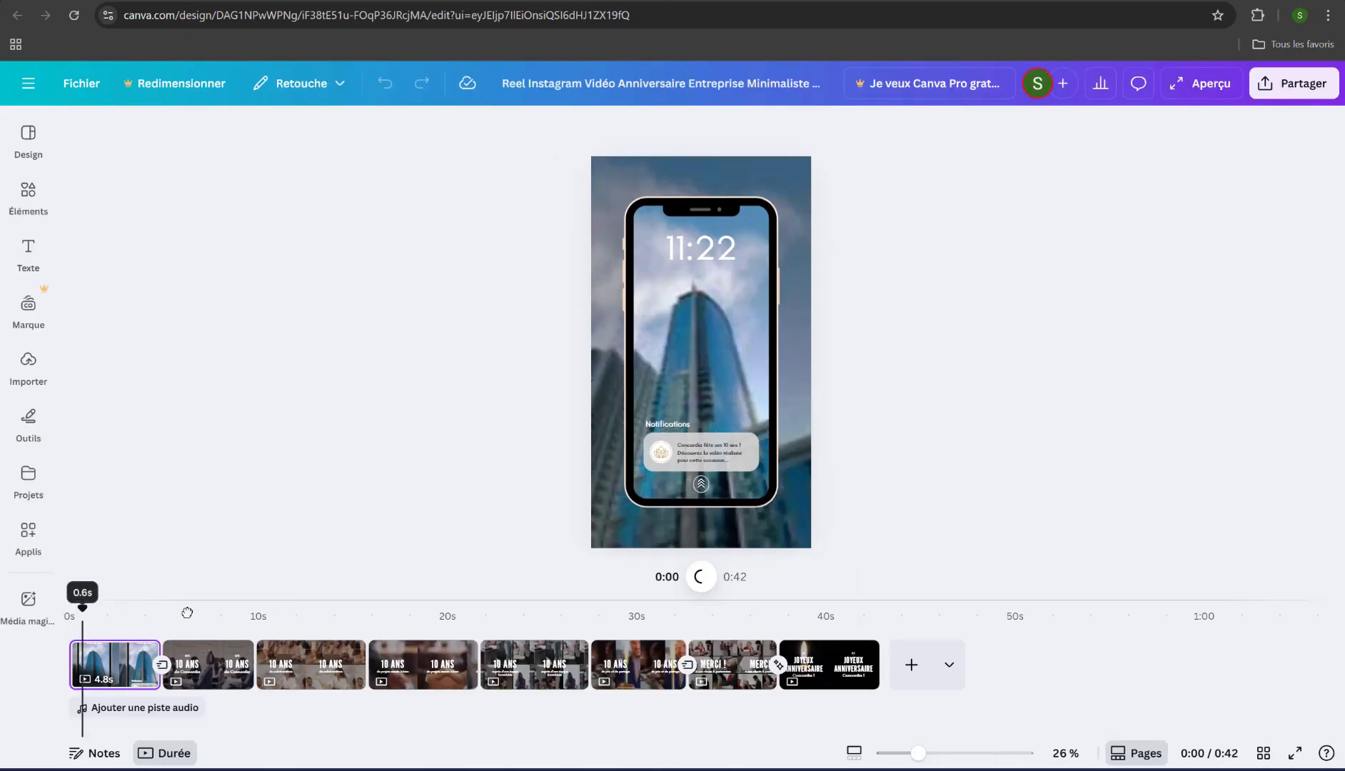
Play the reel to review its scenes, and bring the playhead back to about 1 second in the first scene
{"action": "left_click_drag", "start_coordinate": [69, 609], "coordinate": [187, 609]}
{"action": "left_click_drag", "start_coordinate": [668, 616], "coordinate": [48, 659]}
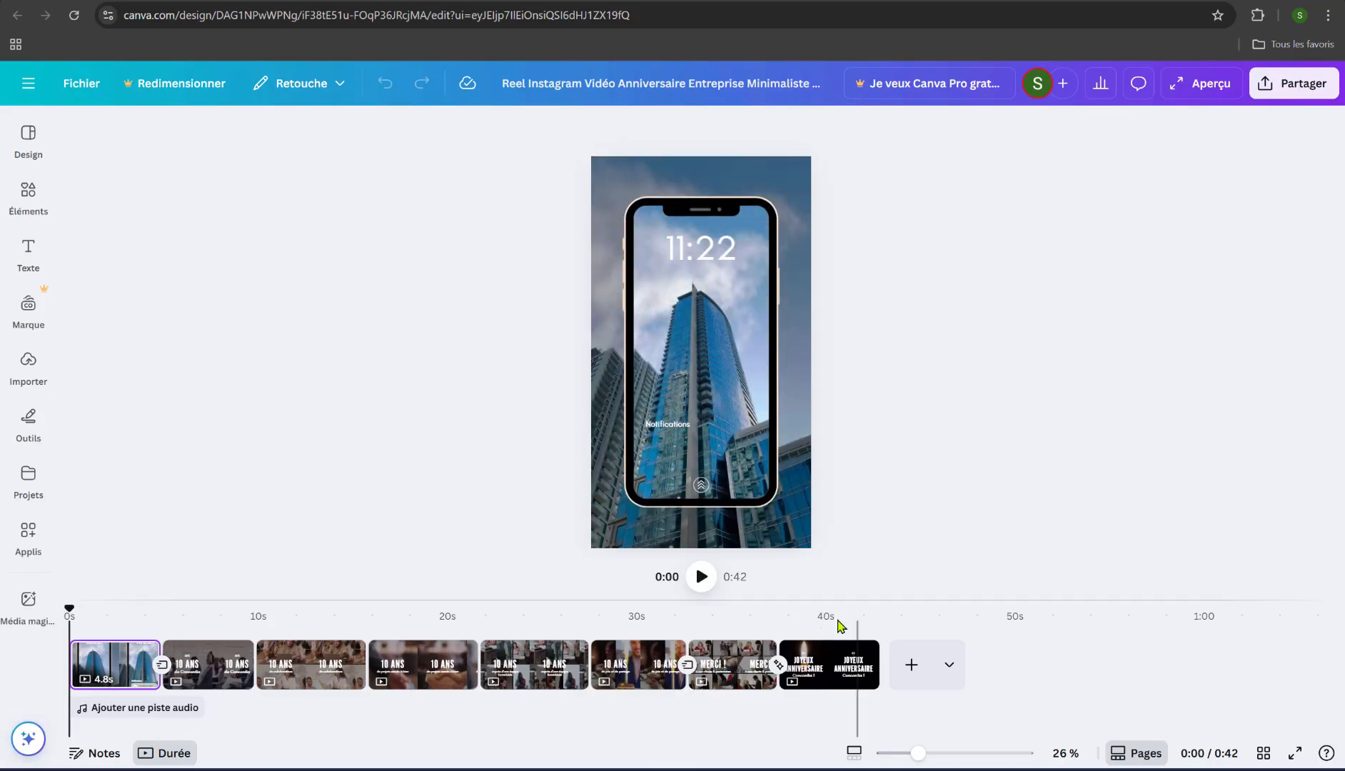
{"action": "left_click", "coordinate": [701, 578]}
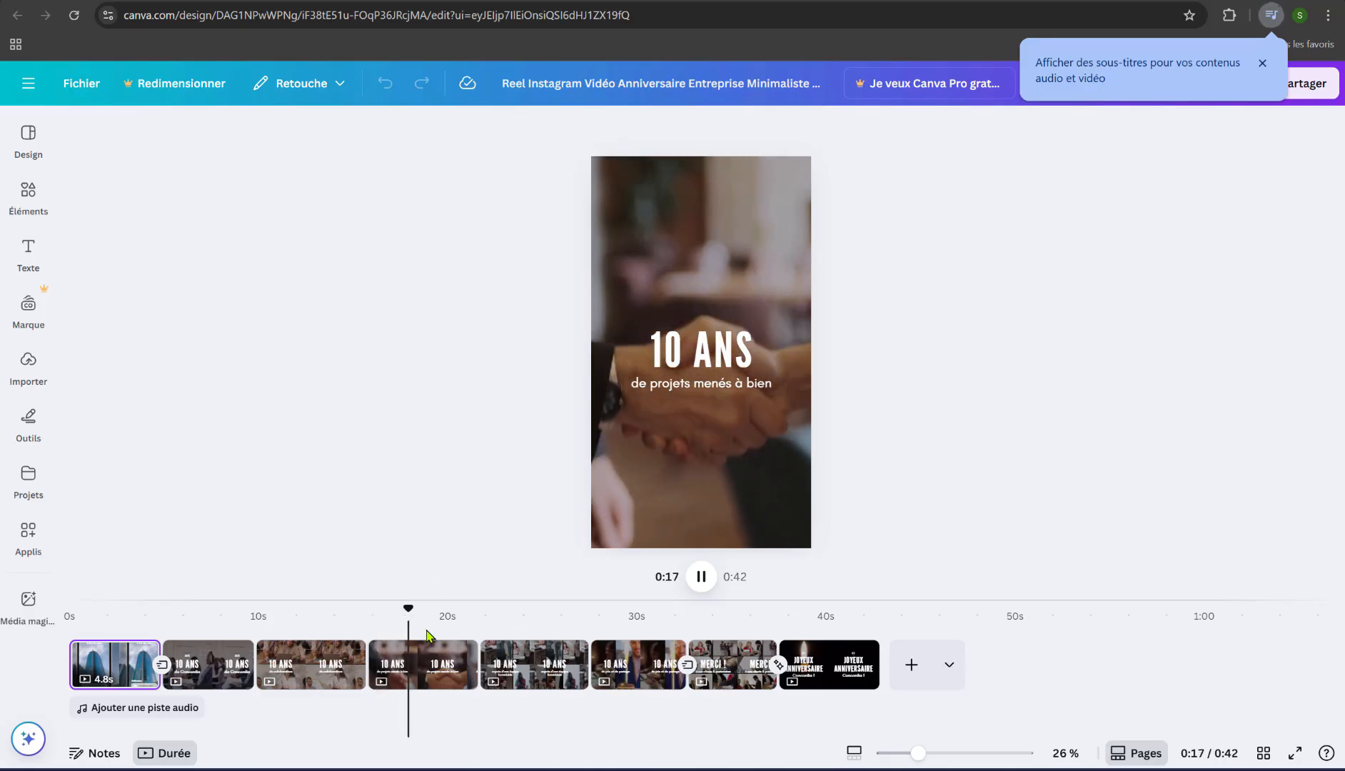
{"action": "left_click", "coordinate": [422, 660]}
{"action": "left_click_drag", "start_coordinate": [155, 613], "coordinate": [90, 626]}
Select the video inside the phone frame and list all magic recommendations among the stock videos
{"action": "left_click", "coordinate": [692, 341]}
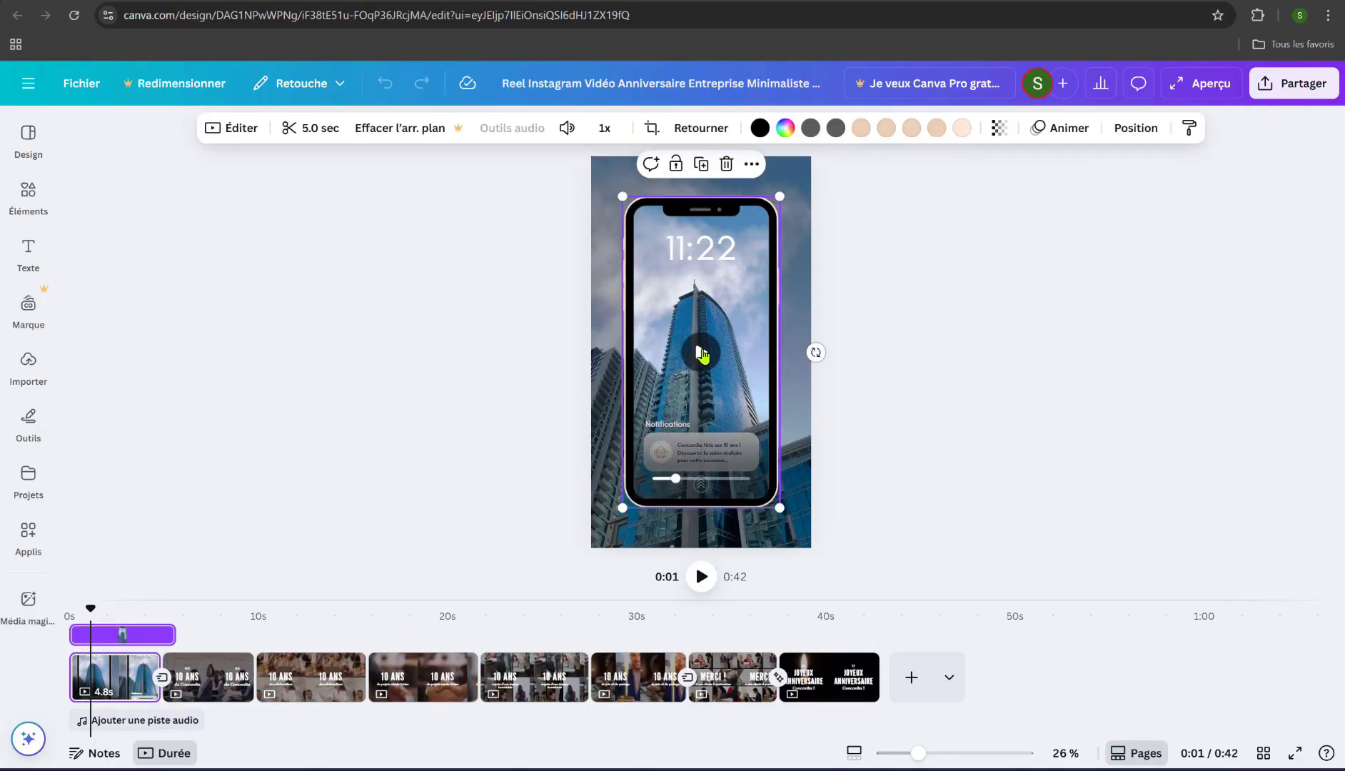
{"action": "left_click", "coordinate": [702, 354]}
{"action": "left_click", "coordinate": [29, 254]}
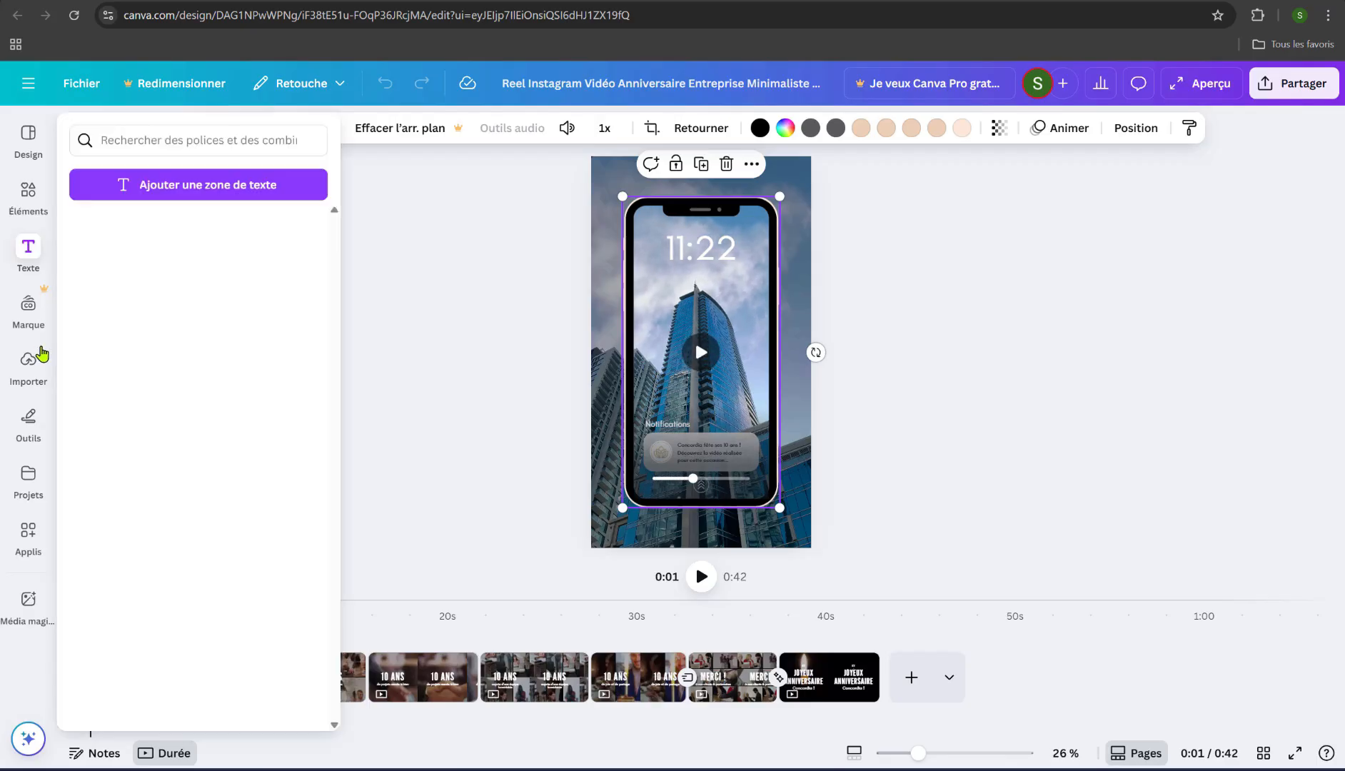
{"action": "left_click", "coordinate": [28, 364]}
{"action": "left_click", "coordinate": [21, 212]}
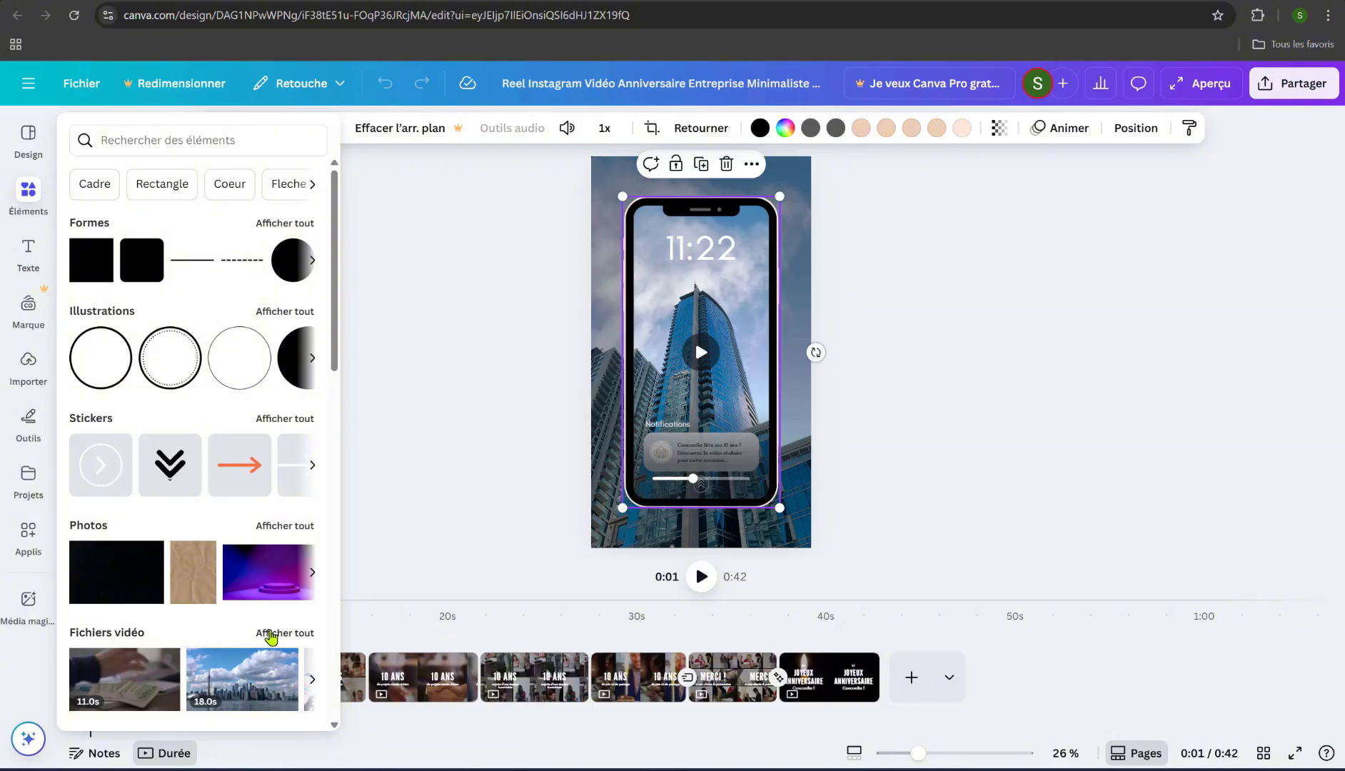
{"action": "left_click", "coordinate": [280, 632]}
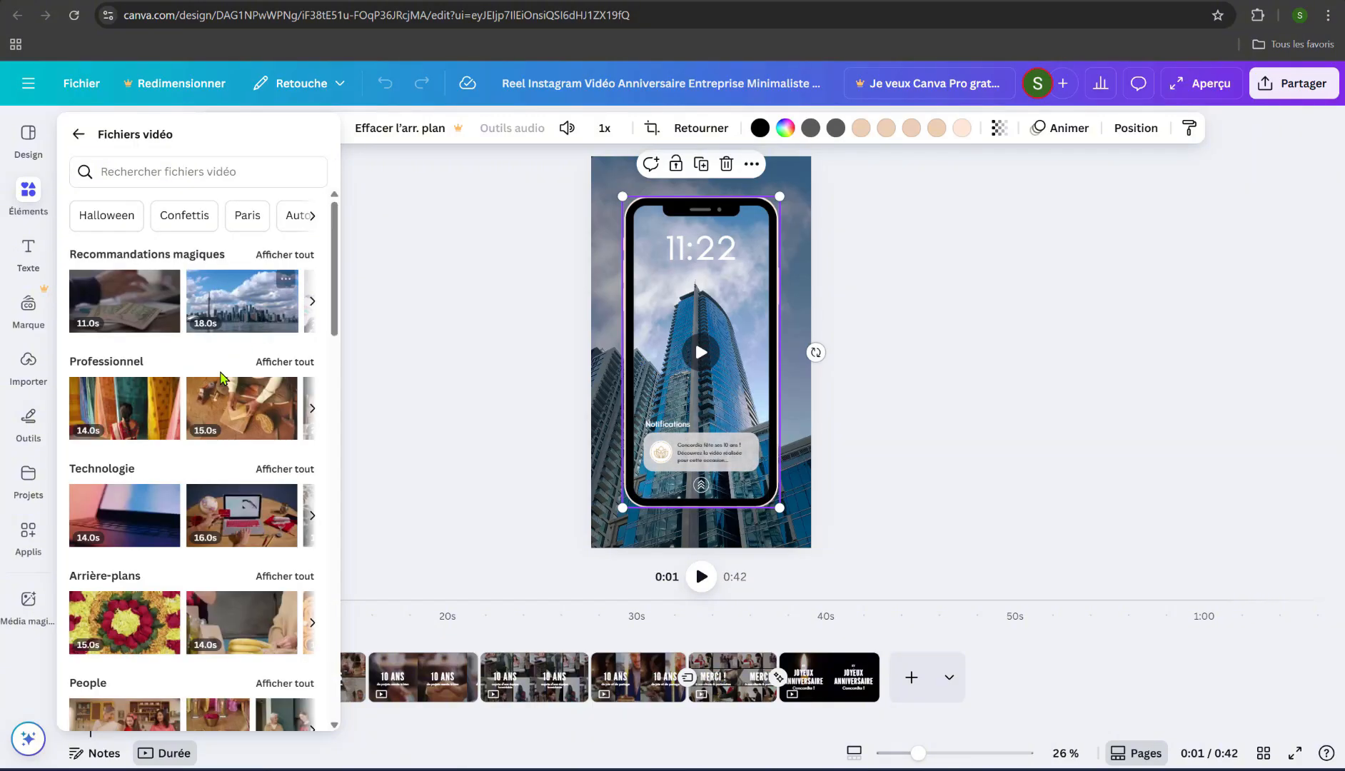
{"action": "left_click", "coordinate": [284, 256]}
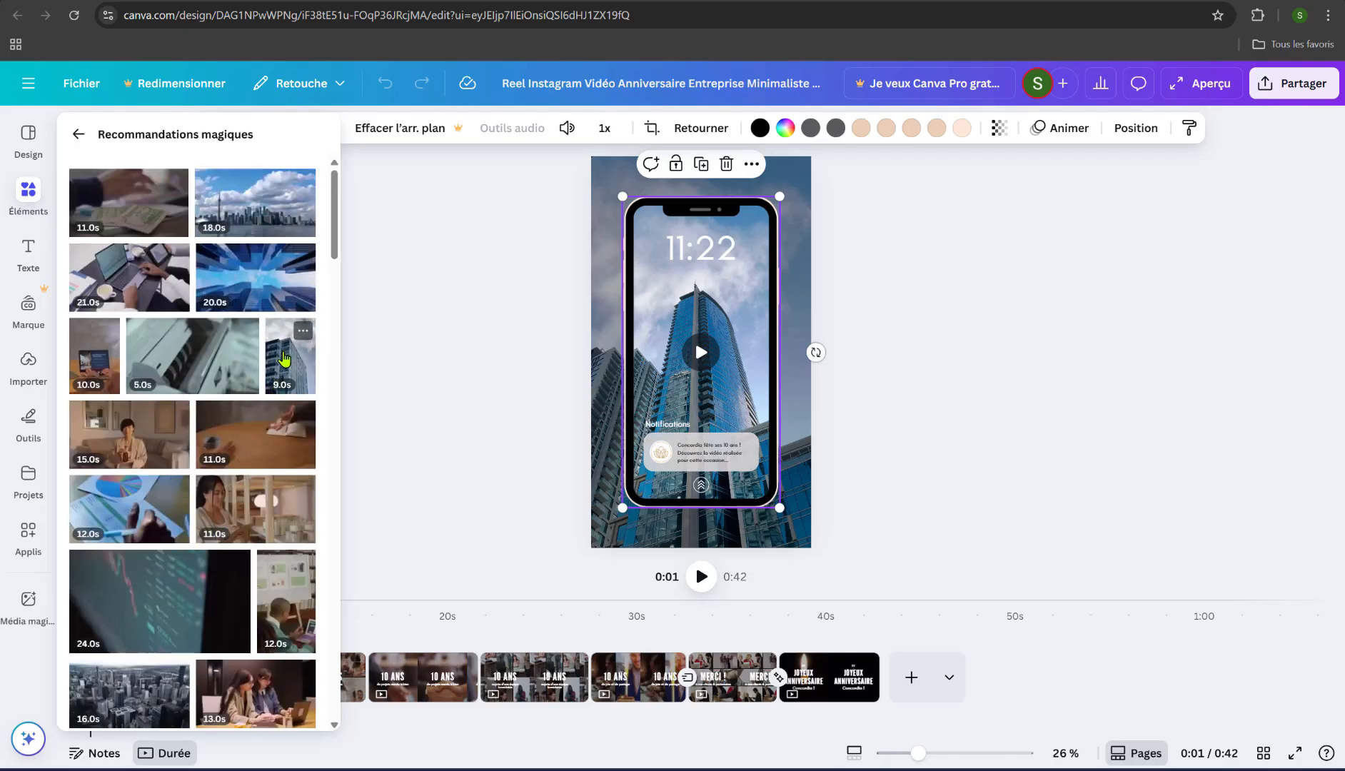
Replace the skyscraper video in the phone frame with the 12-second stock clip of a person at a desk with a whiteboard
{"action": "left_click", "coordinate": [39, 378]}
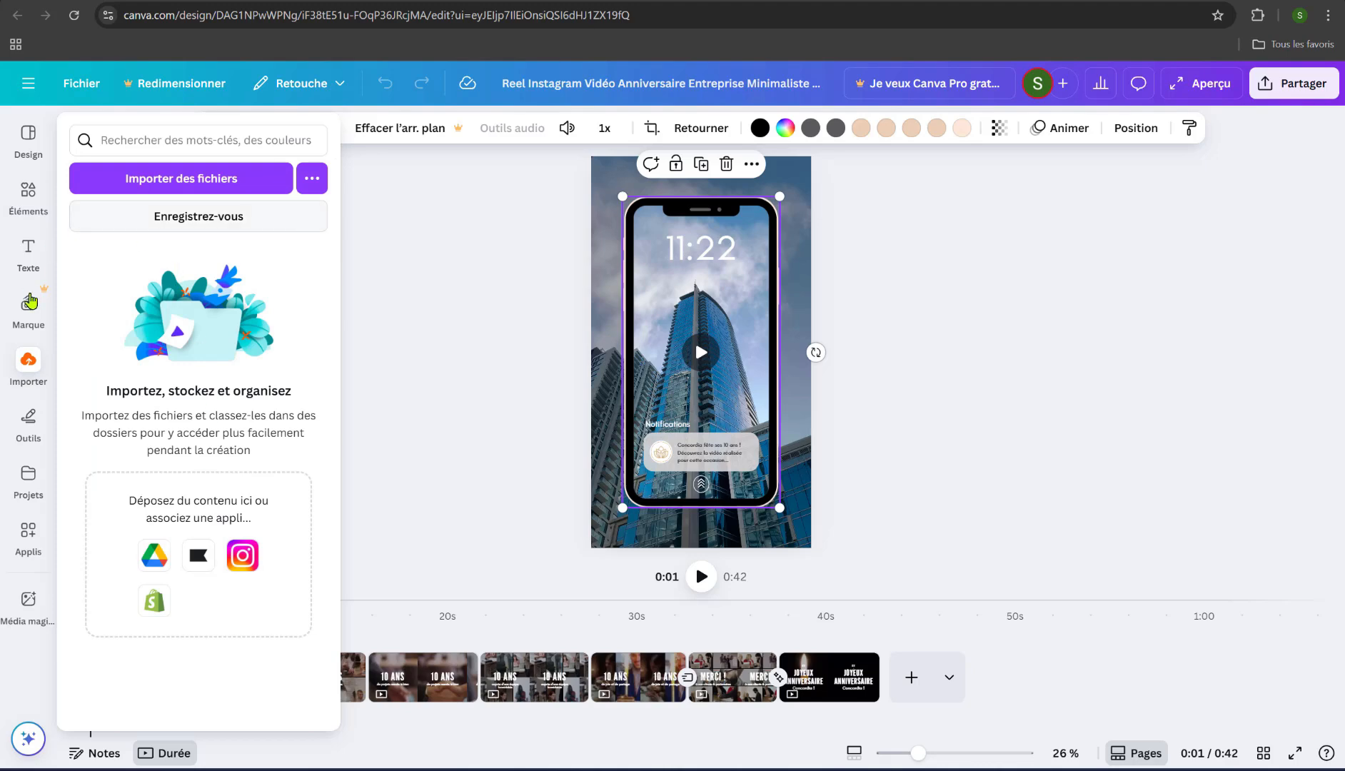
{"action": "left_click", "coordinate": [30, 200]}
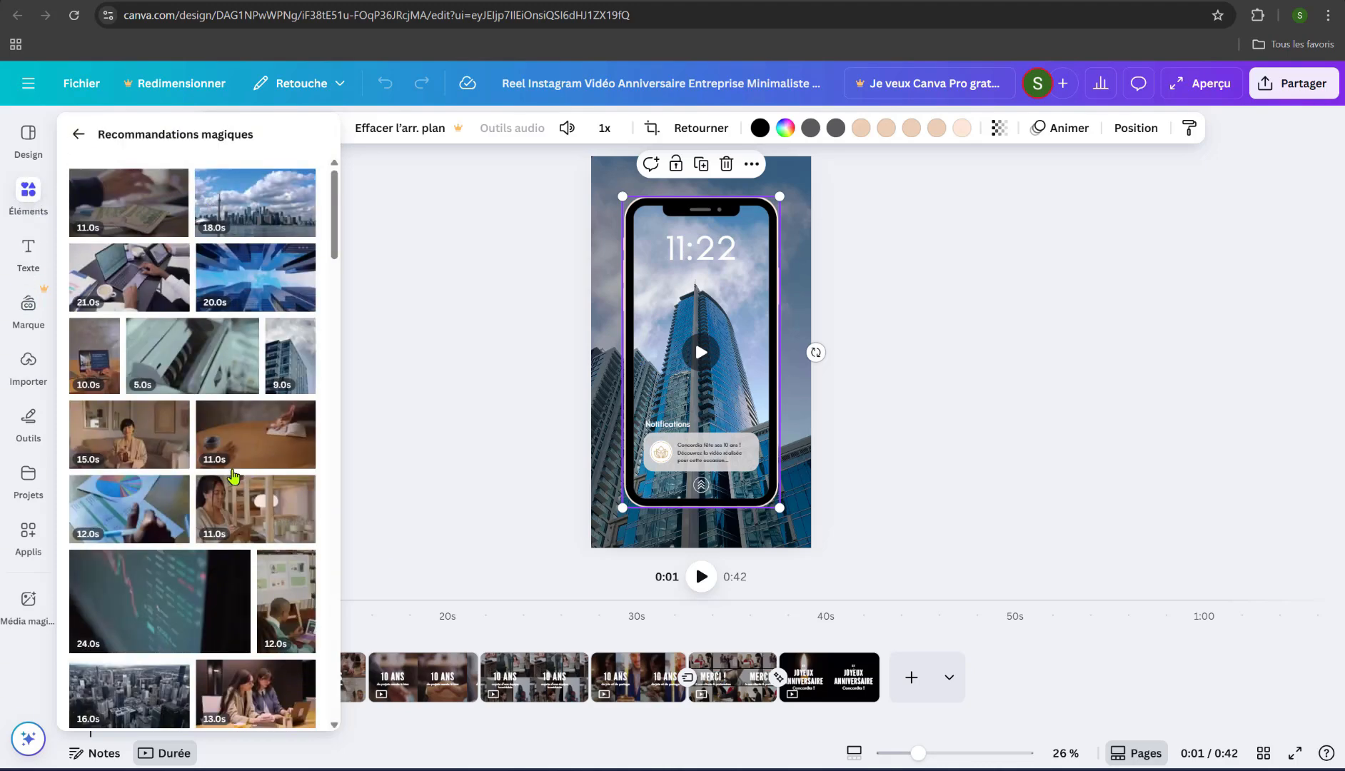
{"action": "scroll", "coordinate": [235, 478], "scroll_direction": "down", "scroll_amount": 2}
{"action": "left_click_drag", "start_coordinate": [307, 444], "coordinate": [717, 291]}
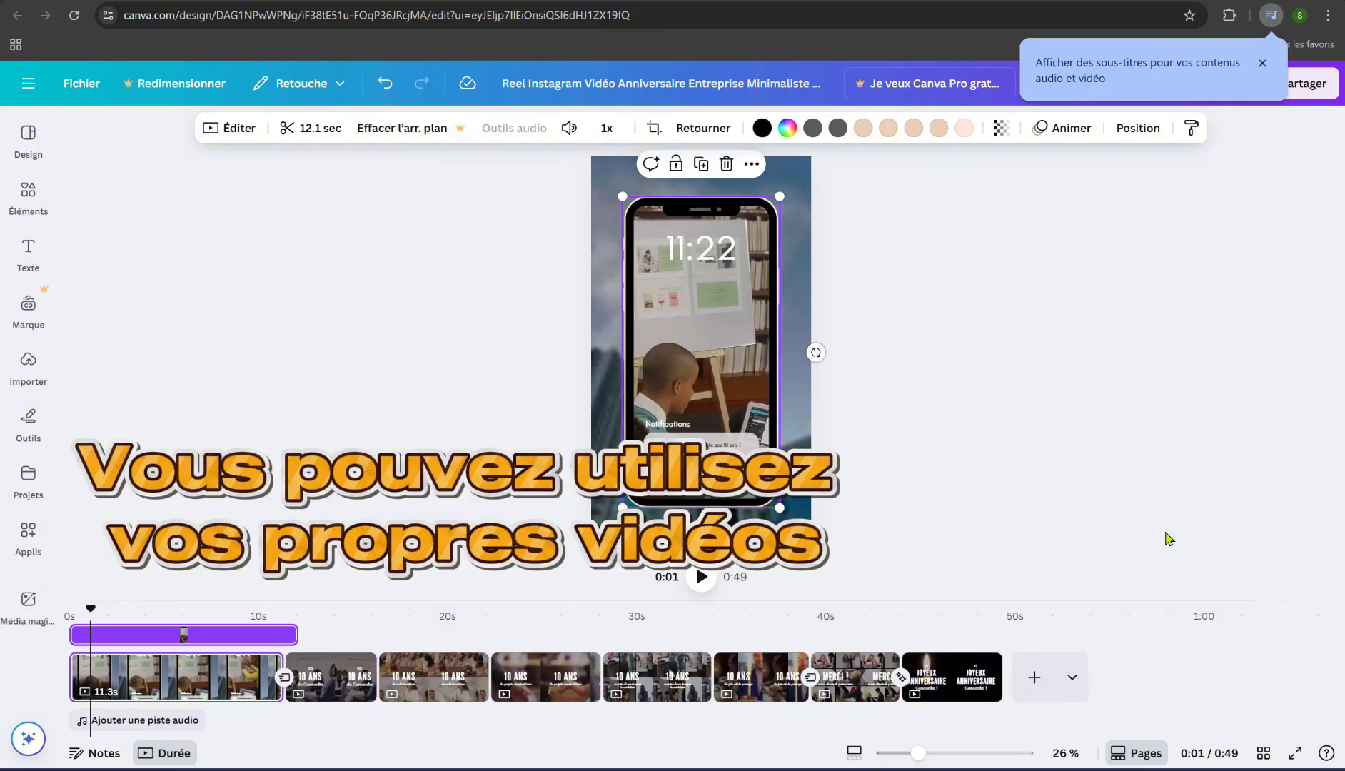
Replace the first page's background video with the recommended stock photo of a purple and blue podium
{"action": "left_click", "coordinate": [607, 530]}
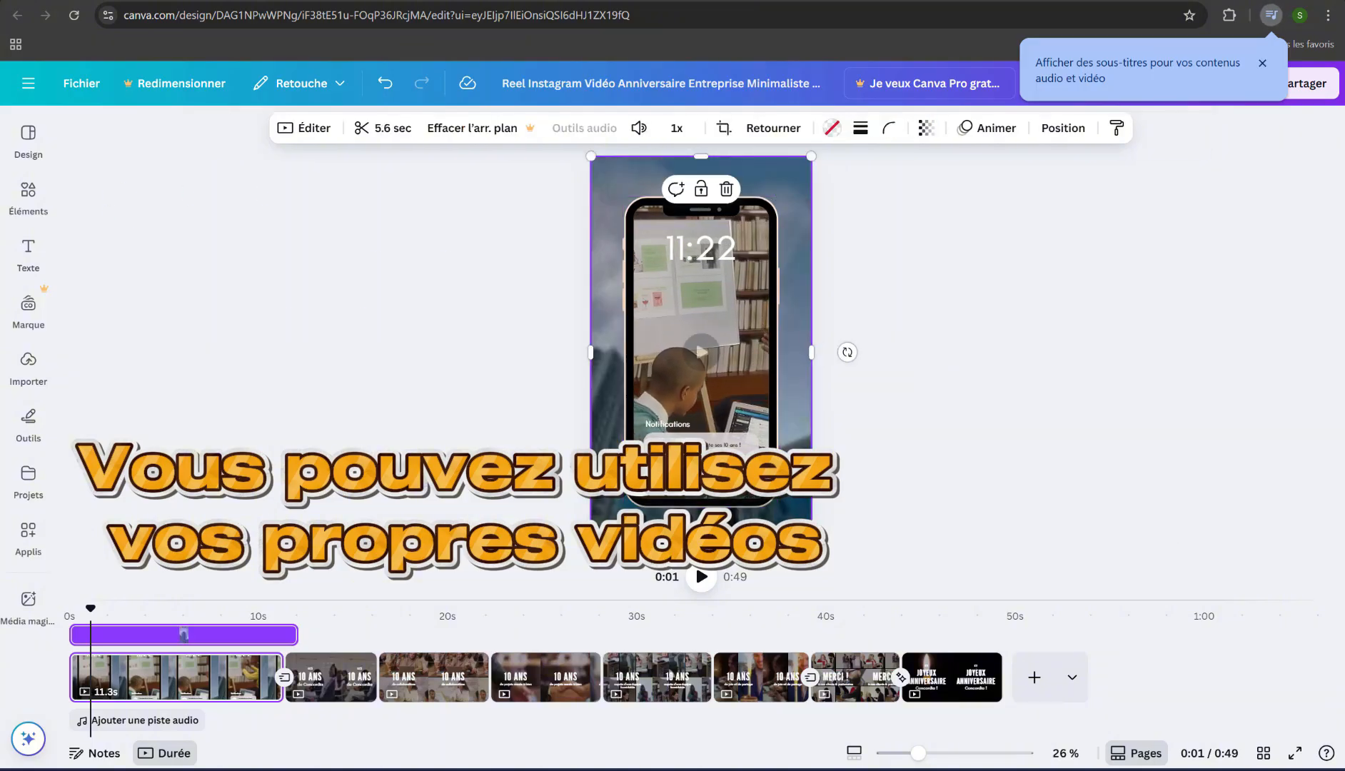
{"action": "left_click", "coordinate": [28, 191]}
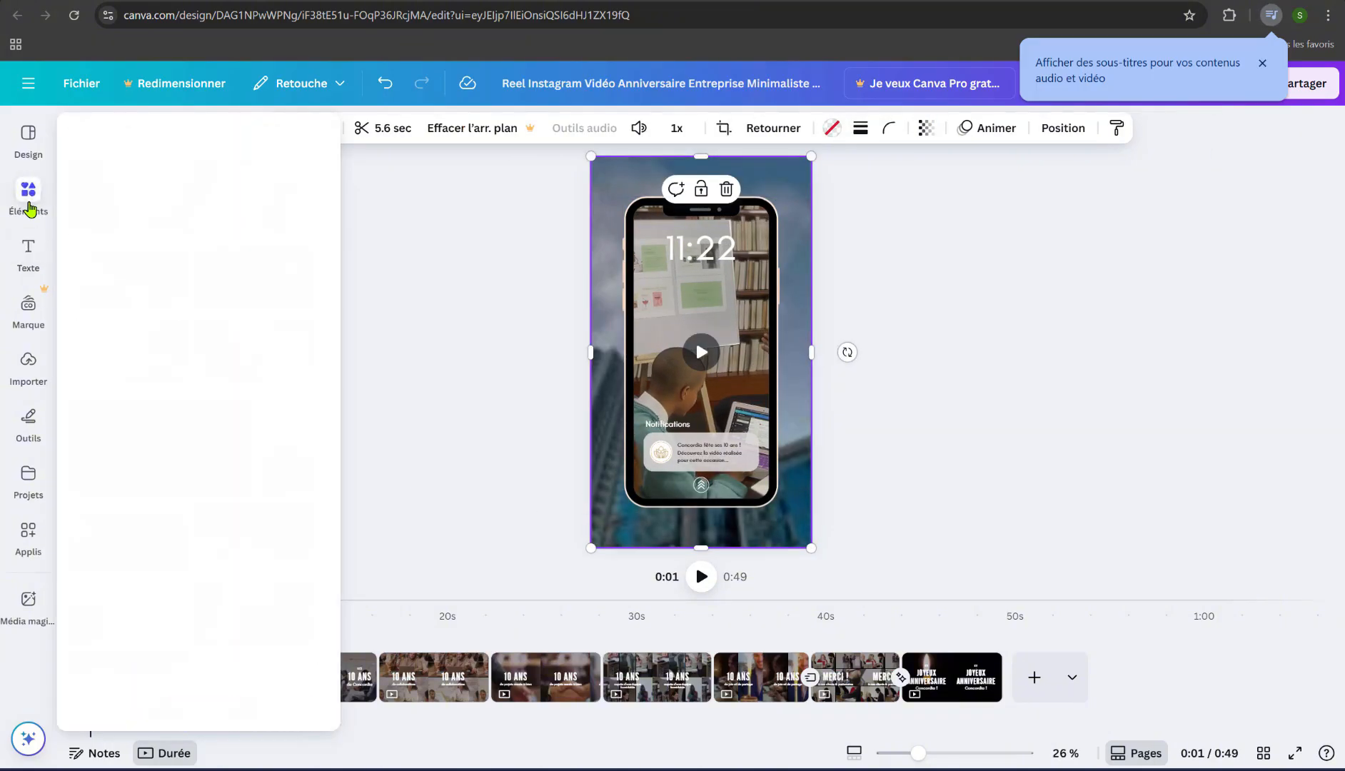
{"action": "left_click", "coordinate": [78, 129]}
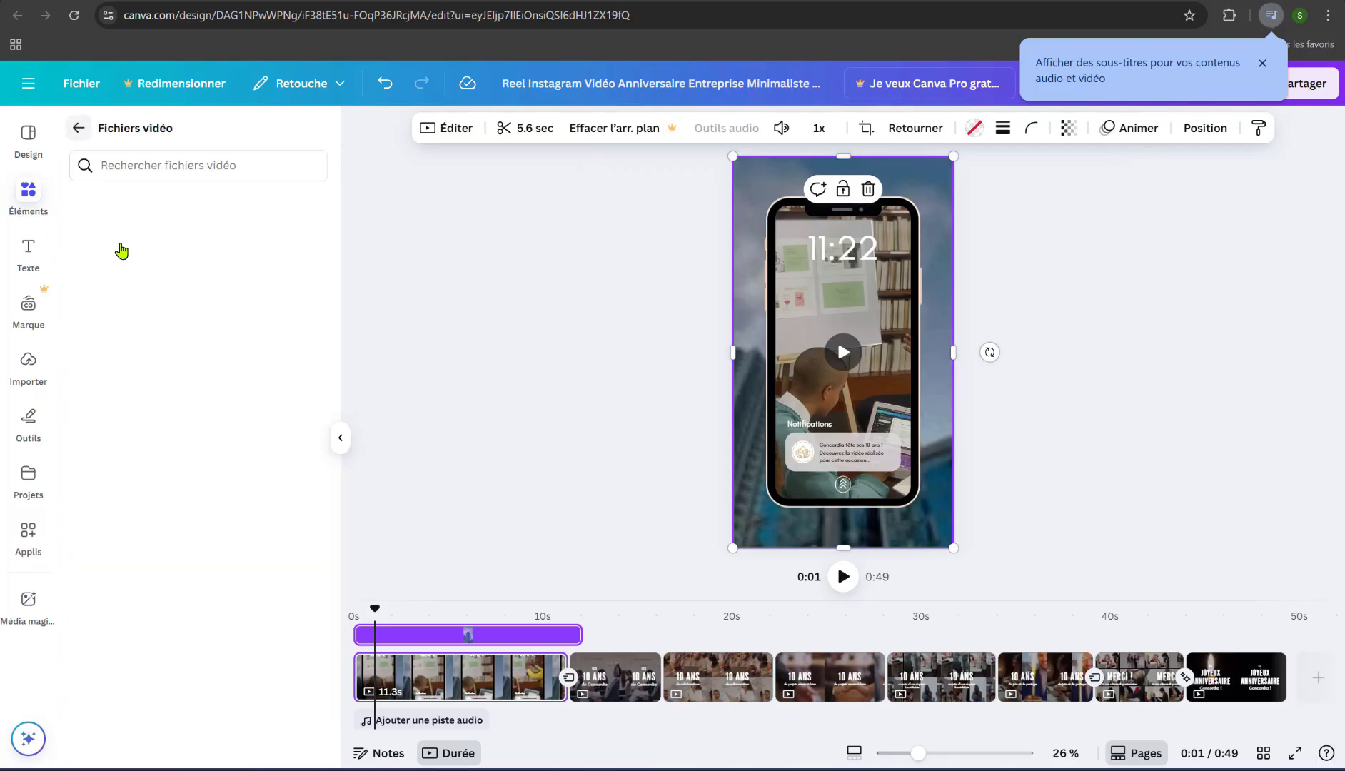
{"action": "left_click", "coordinate": [78, 128]}
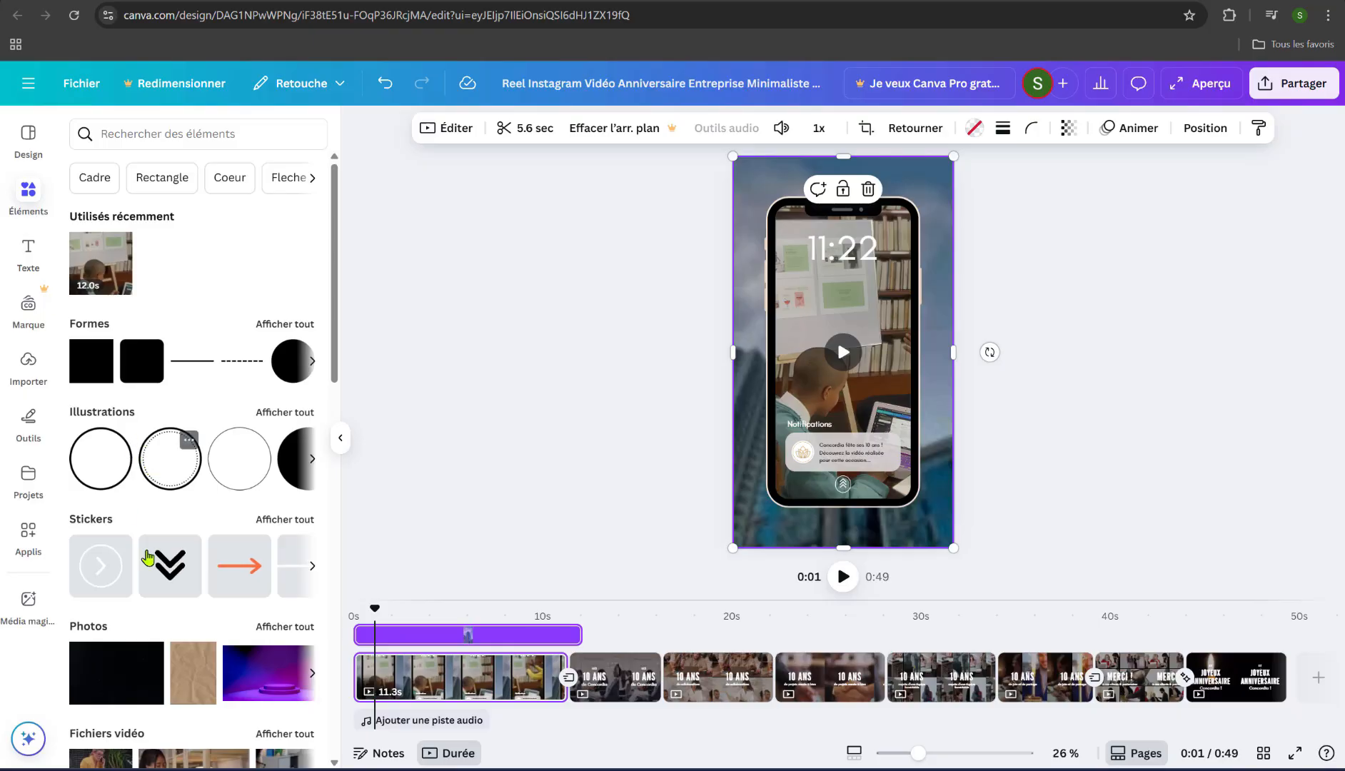
{"action": "scroll", "coordinate": [148, 557], "scroll_direction": "down", "scroll_amount": 5}
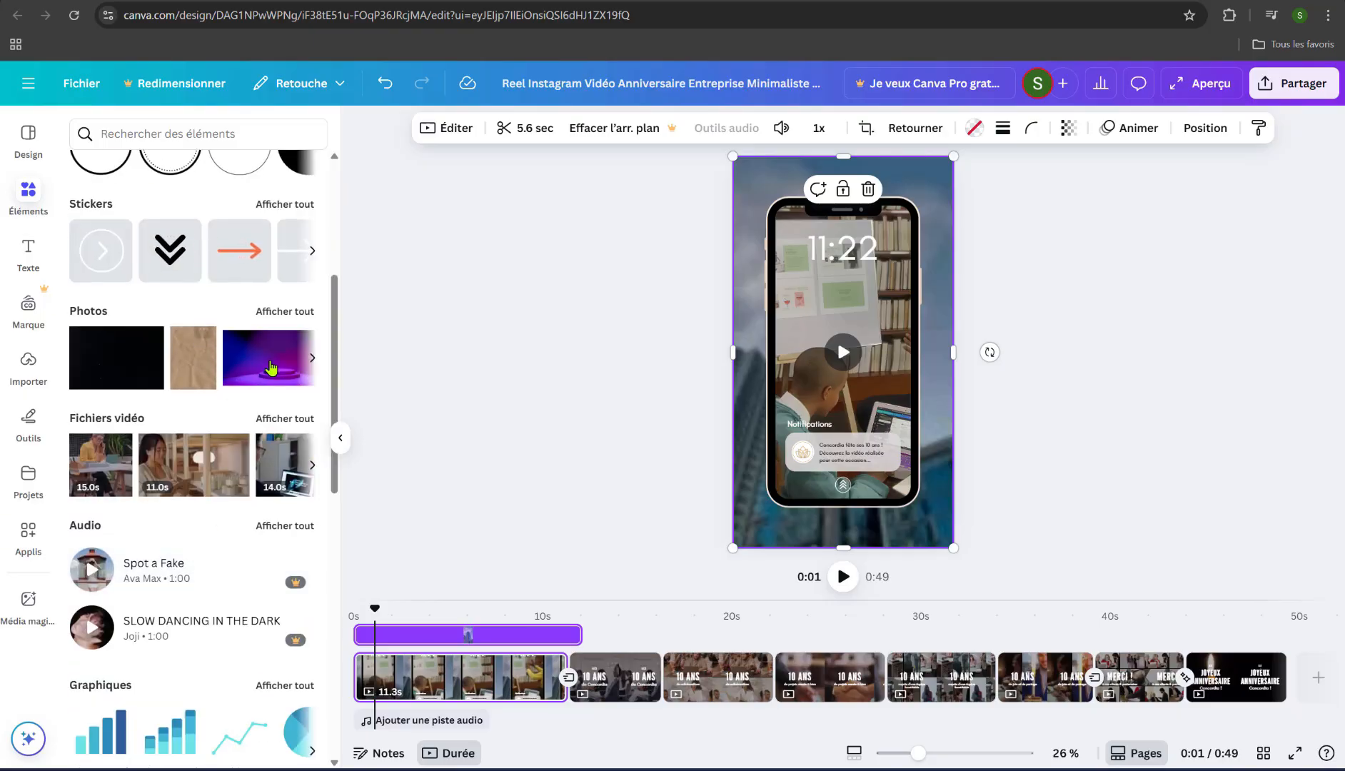
{"action": "left_click", "coordinate": [281, 312]}
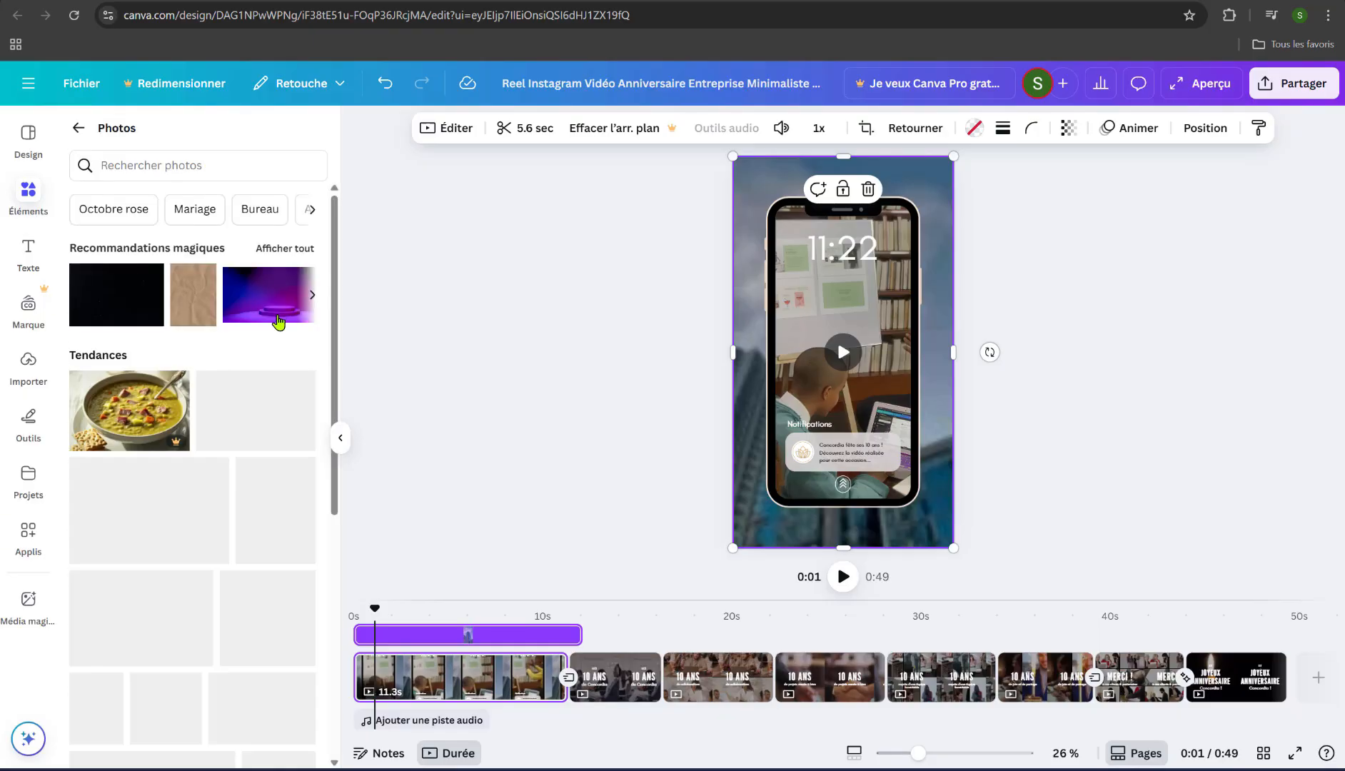
{"action": "left_click_drag", "start_coordinate": [279, 315], "coordinate": [782, 529]}
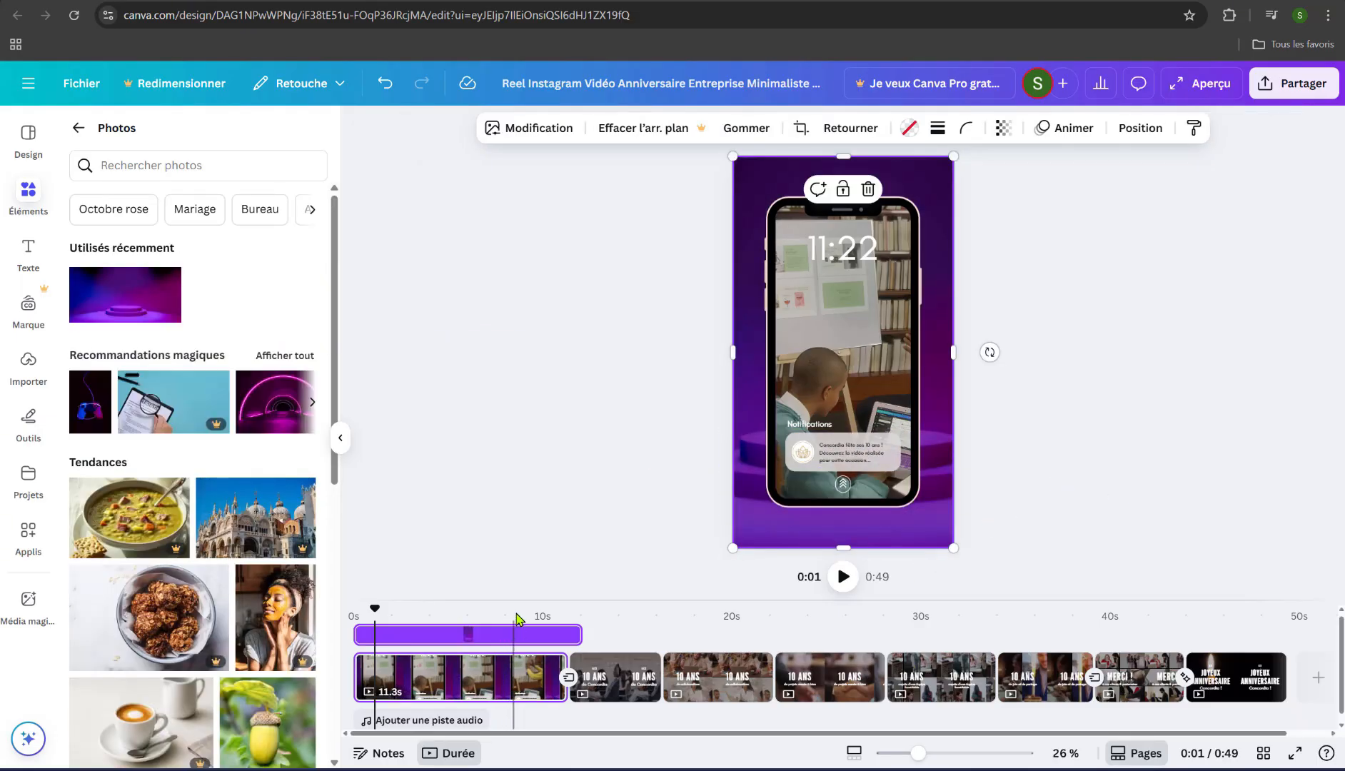
Play the end of the first scene to review its transition into the second scene
{"action": "left_click", "coordinate": [564, 620]}
{"action": "left_click", "coordinate": [569, 677]}
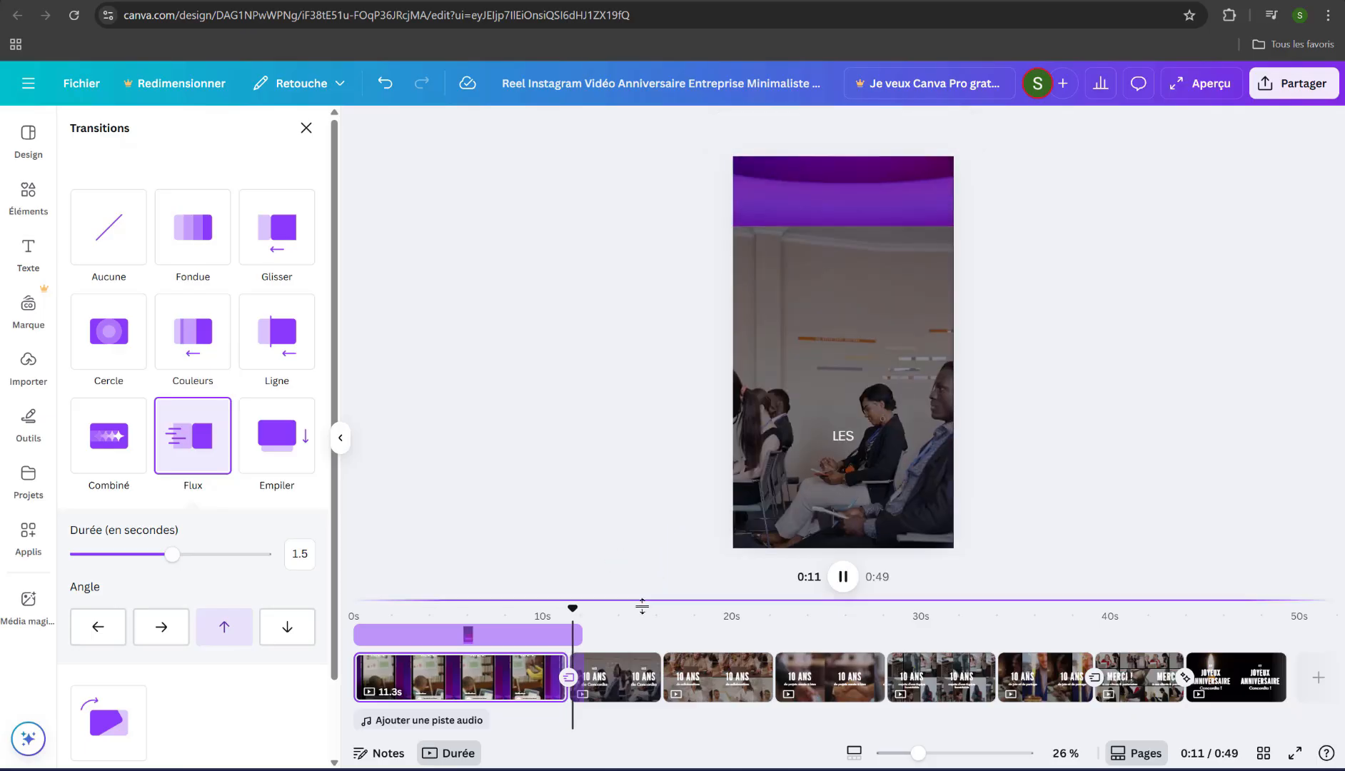
{"action": "left_click", "coordinate": [529, 624]}
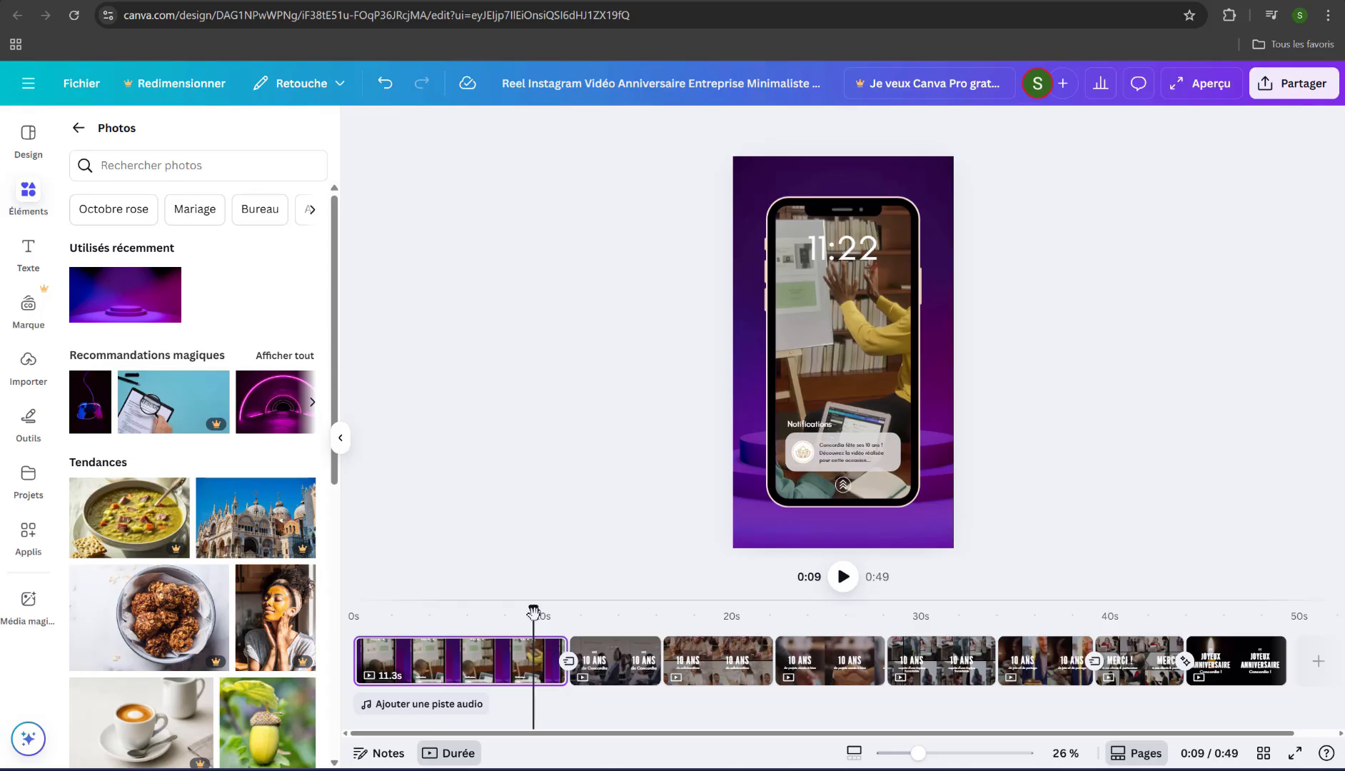
{"action": "key", "text": "space"}
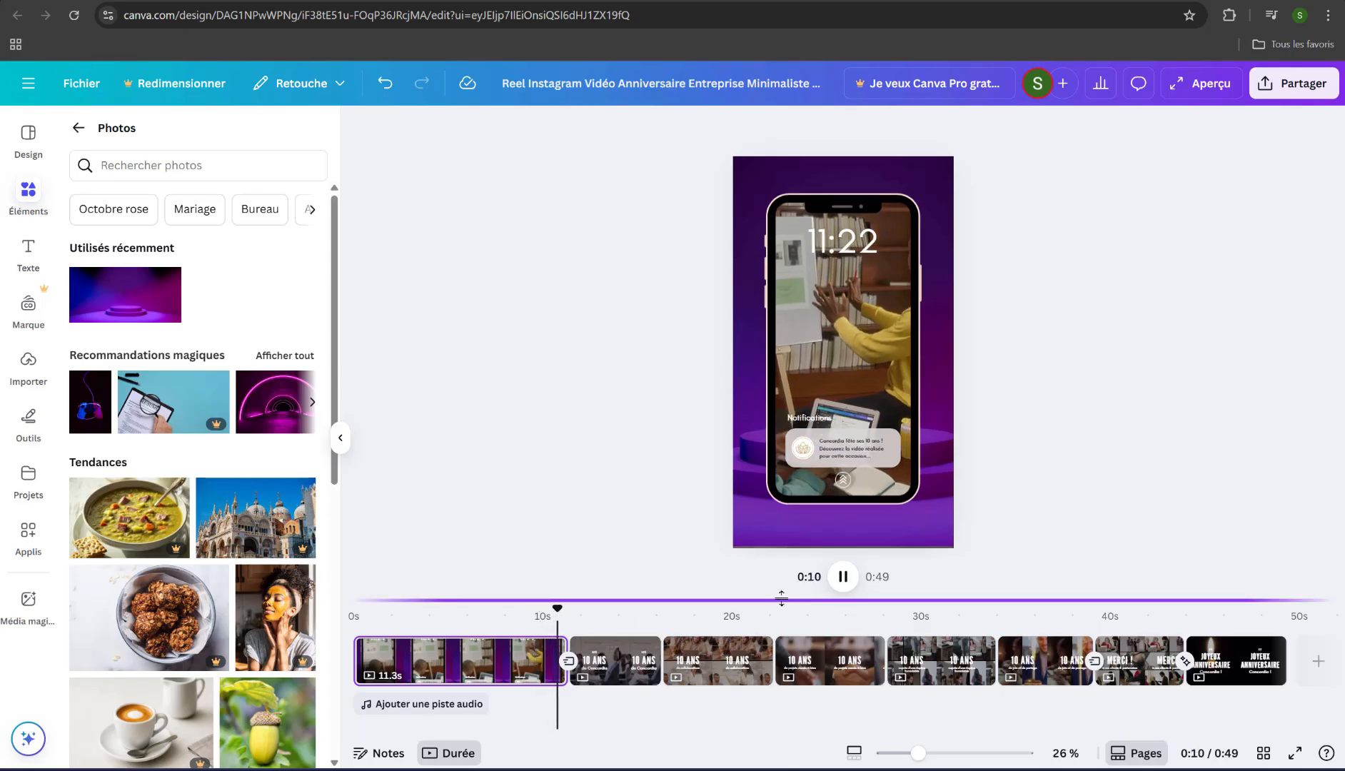
{"action": "key", "text": "space"}
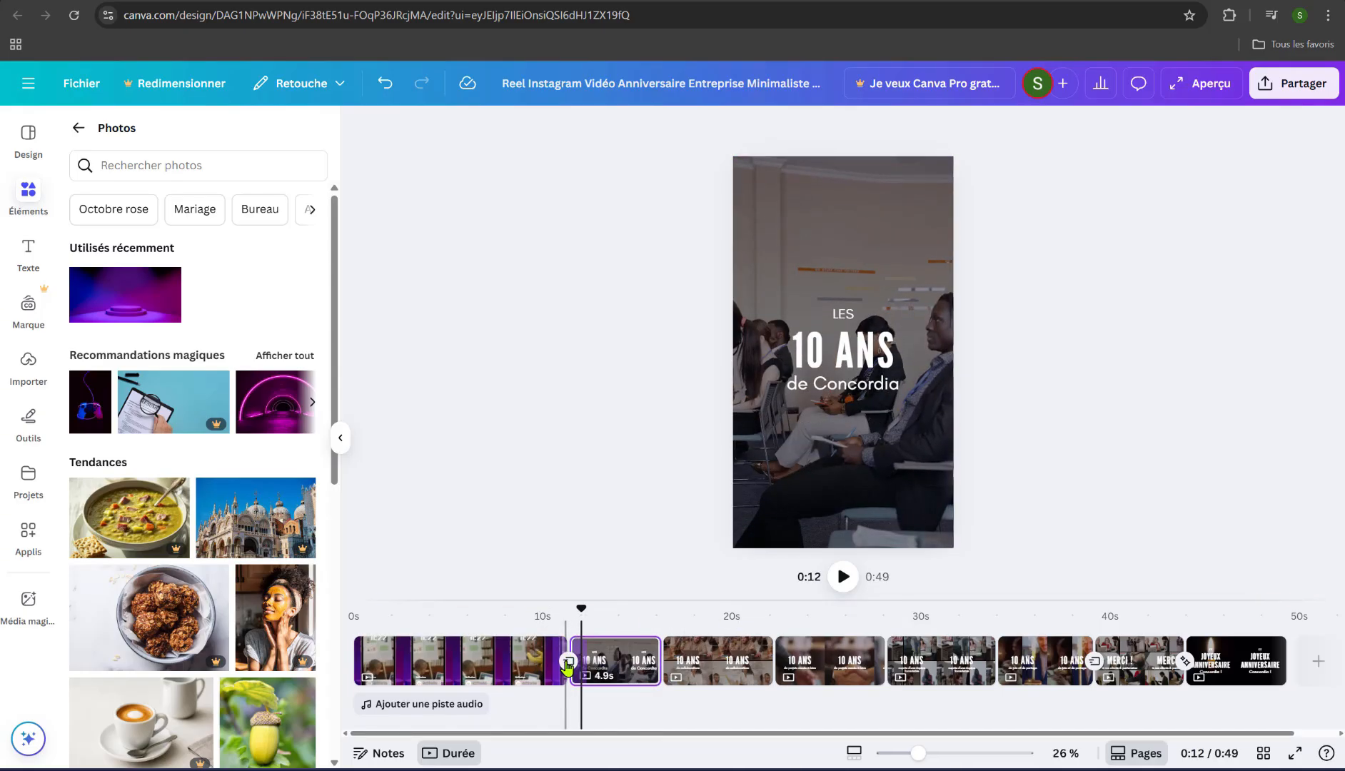
Try the rightward Flux, Couleurs and Cercle transitions between the first two pages, and apply Fondue
{"action": "left_click", "coordinate": [568, 664]}
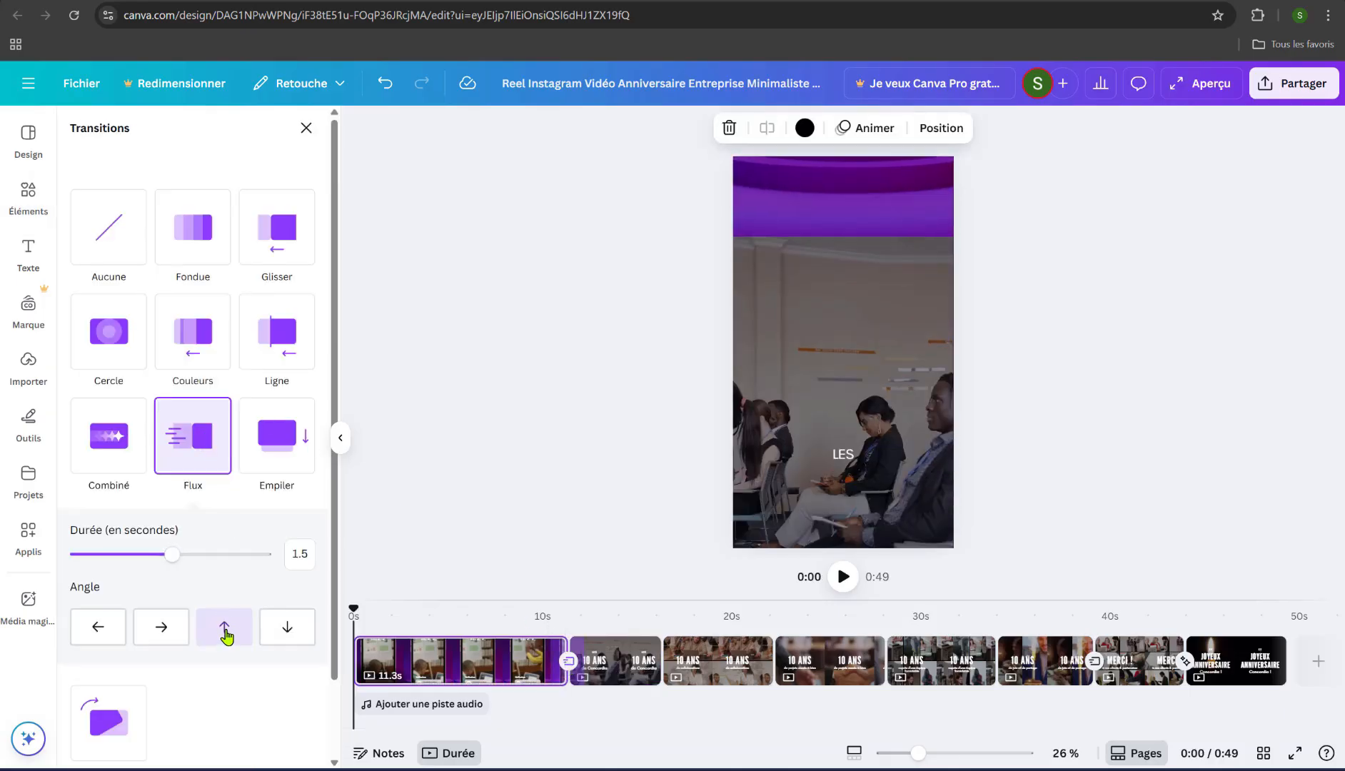
{"action": "left_click", "coordinate": [159, 633]}
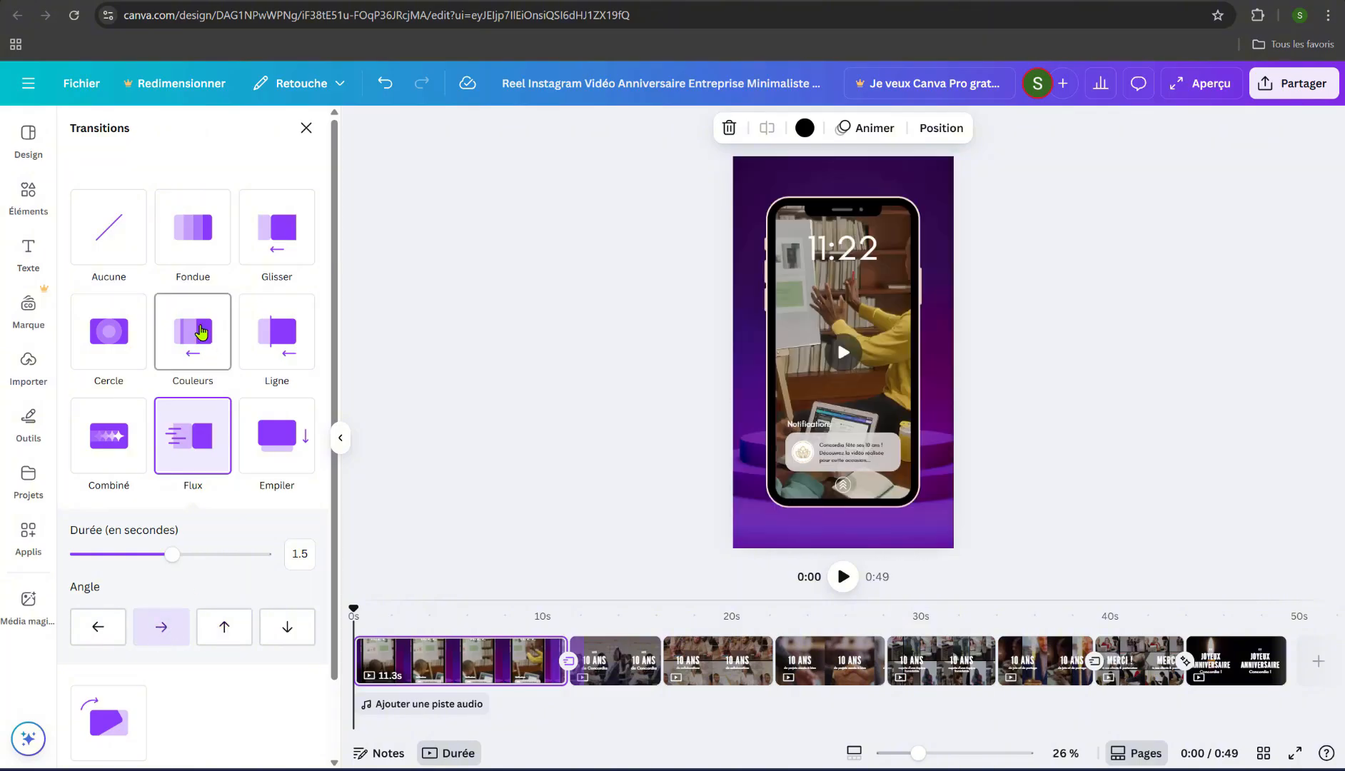
{"action": "left_click", "coordinate": [201, 332]}
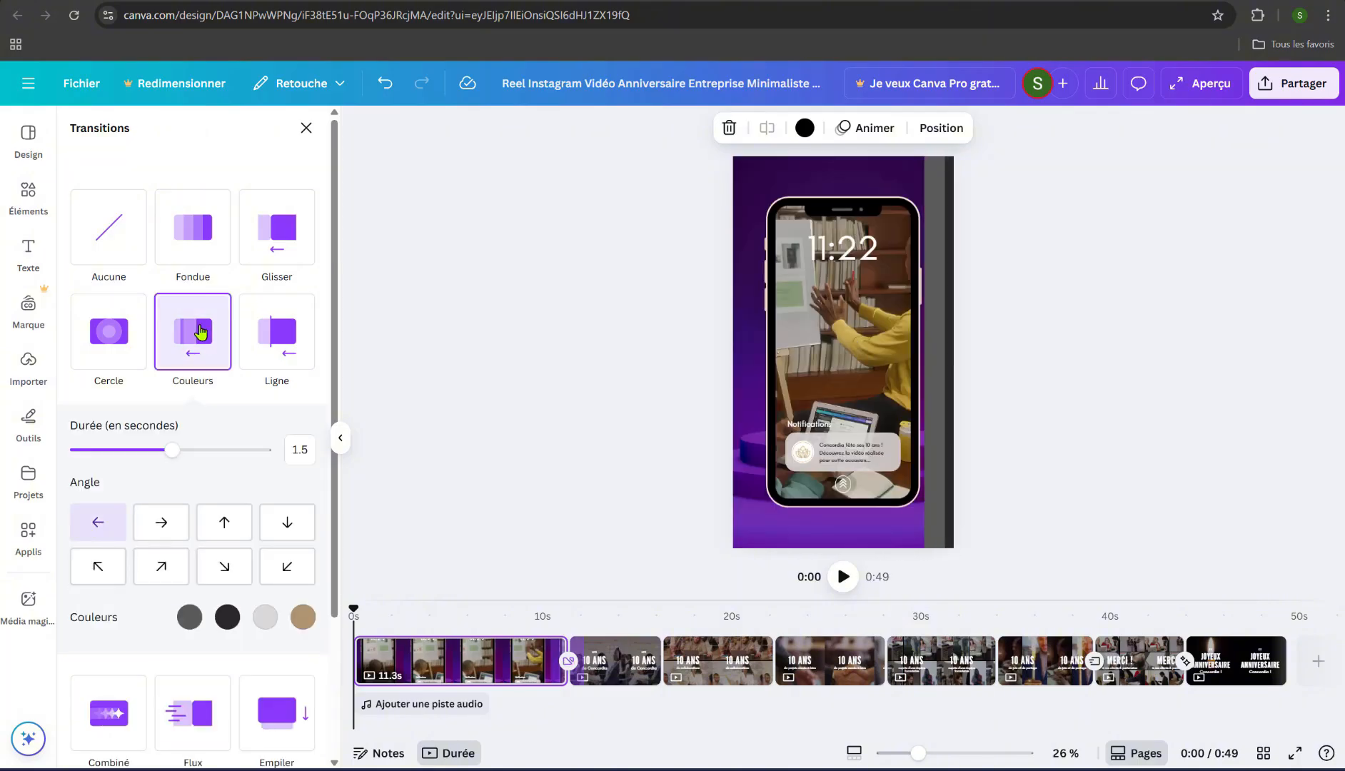
{"action": "left_click", "coordinate": [89, 344]}
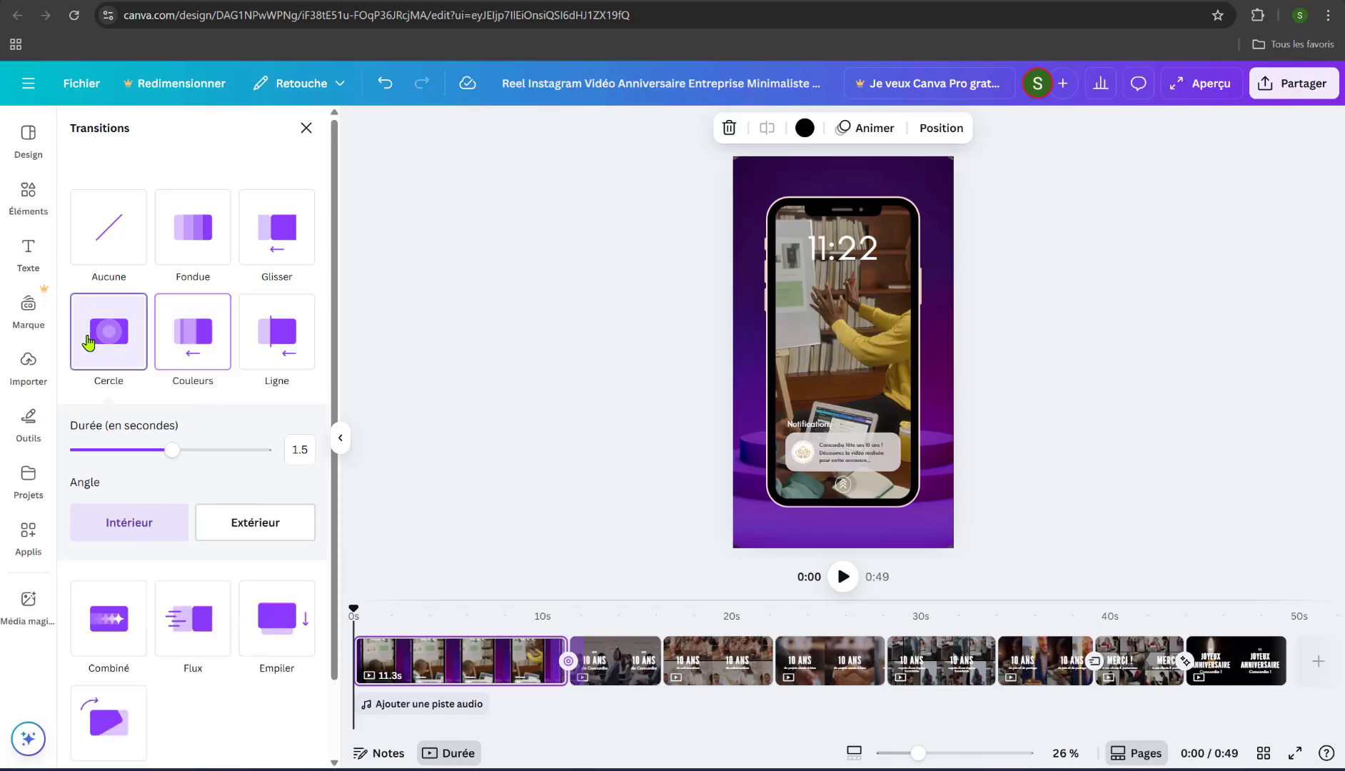
{"action": "left_click", "coordinate": [212, 251]}
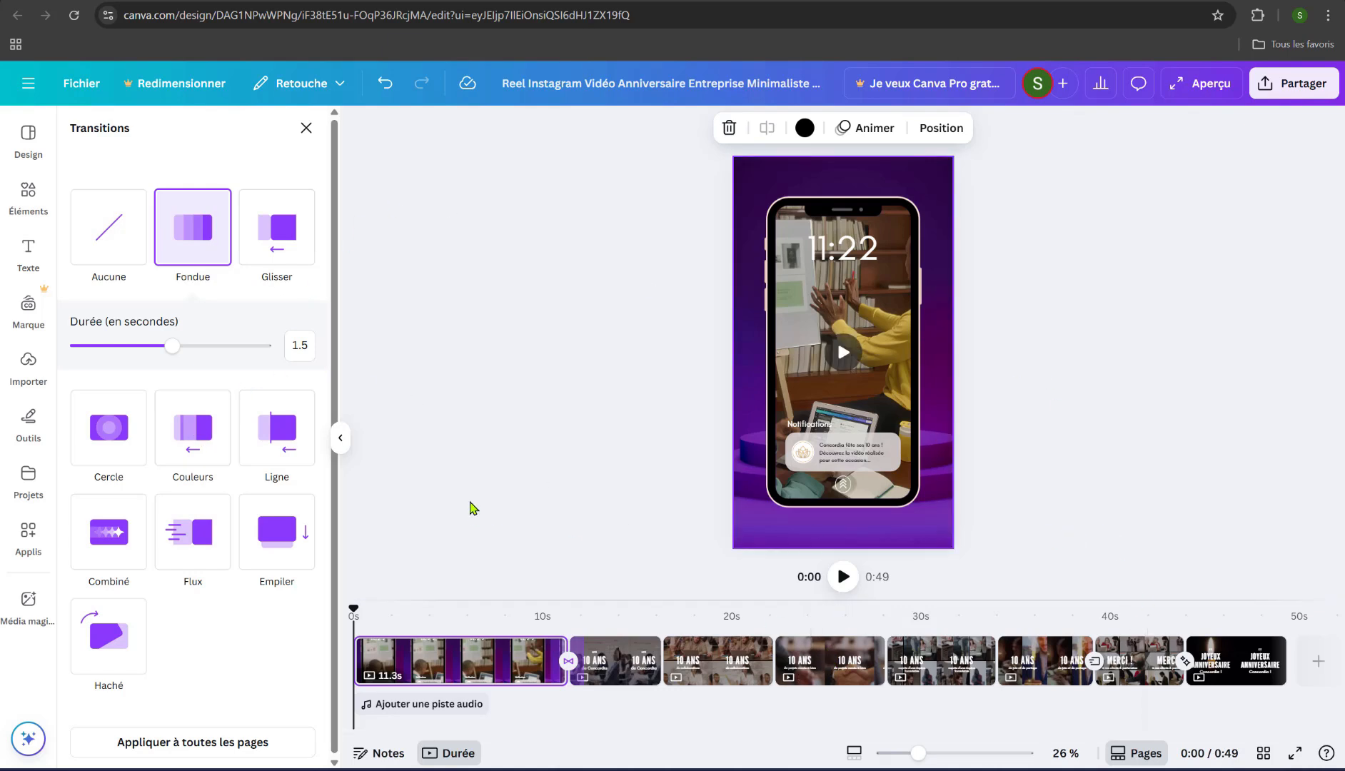
Try the Glisser transition between the first two pages, and remove the transition with Aucune
{"action": "left_click", "coordinate": [289, 232]}
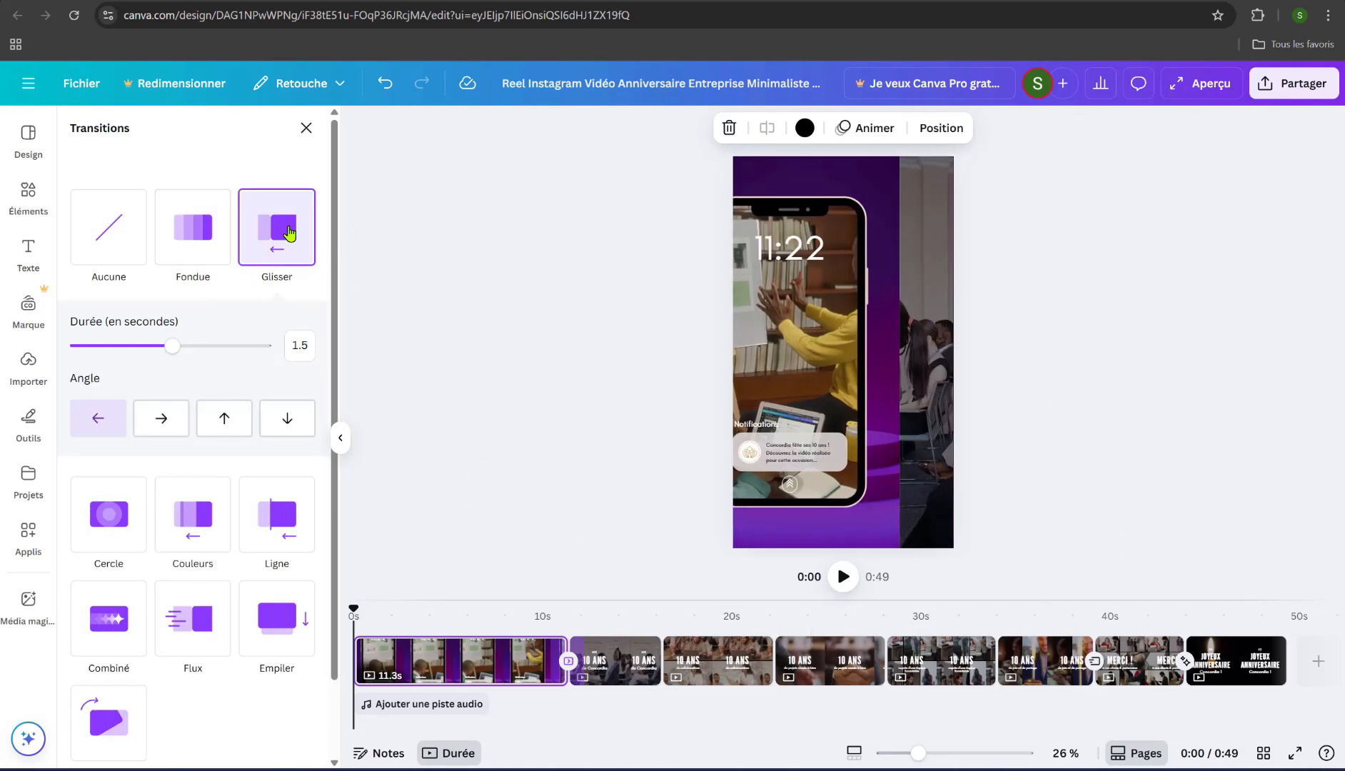
{"action": "left_click", "coordinate": [105, 230]}
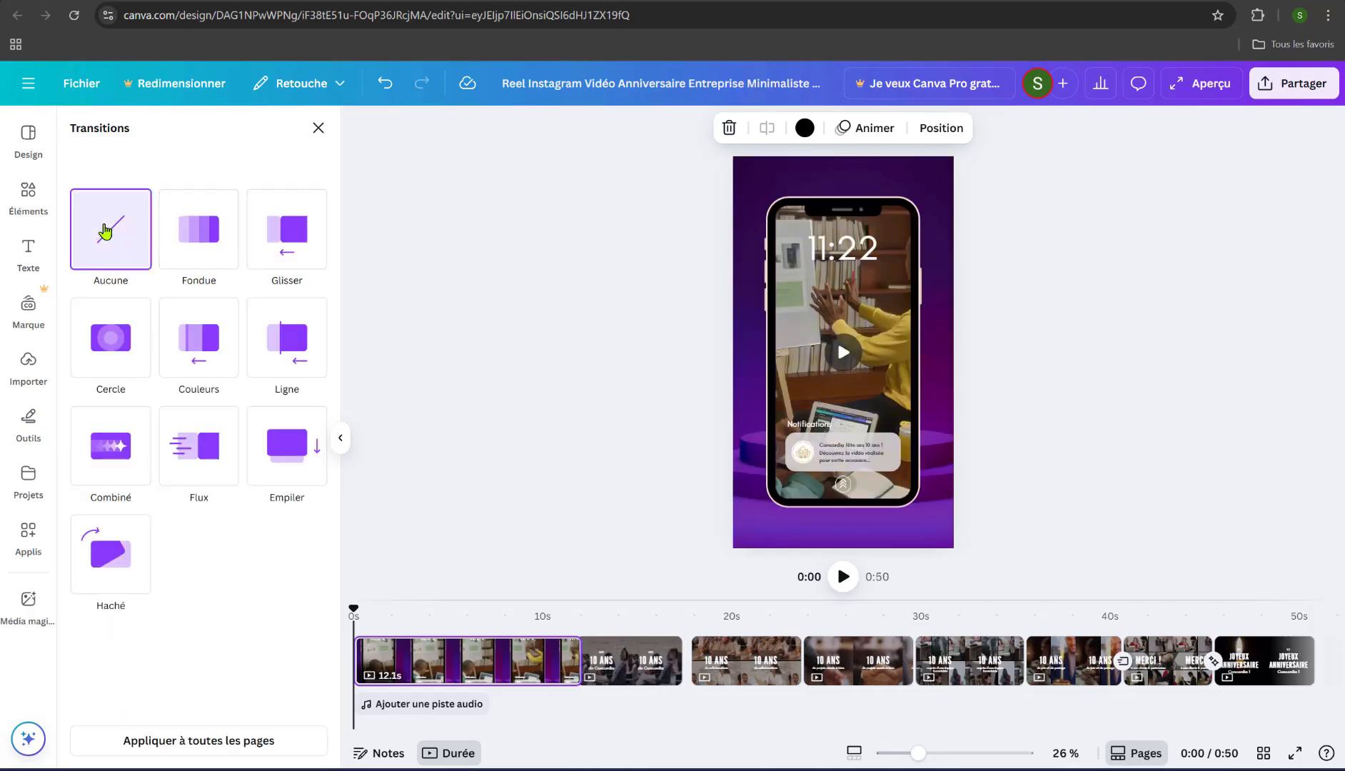
{"action": "left_click", "coordinate": [313, 235]}
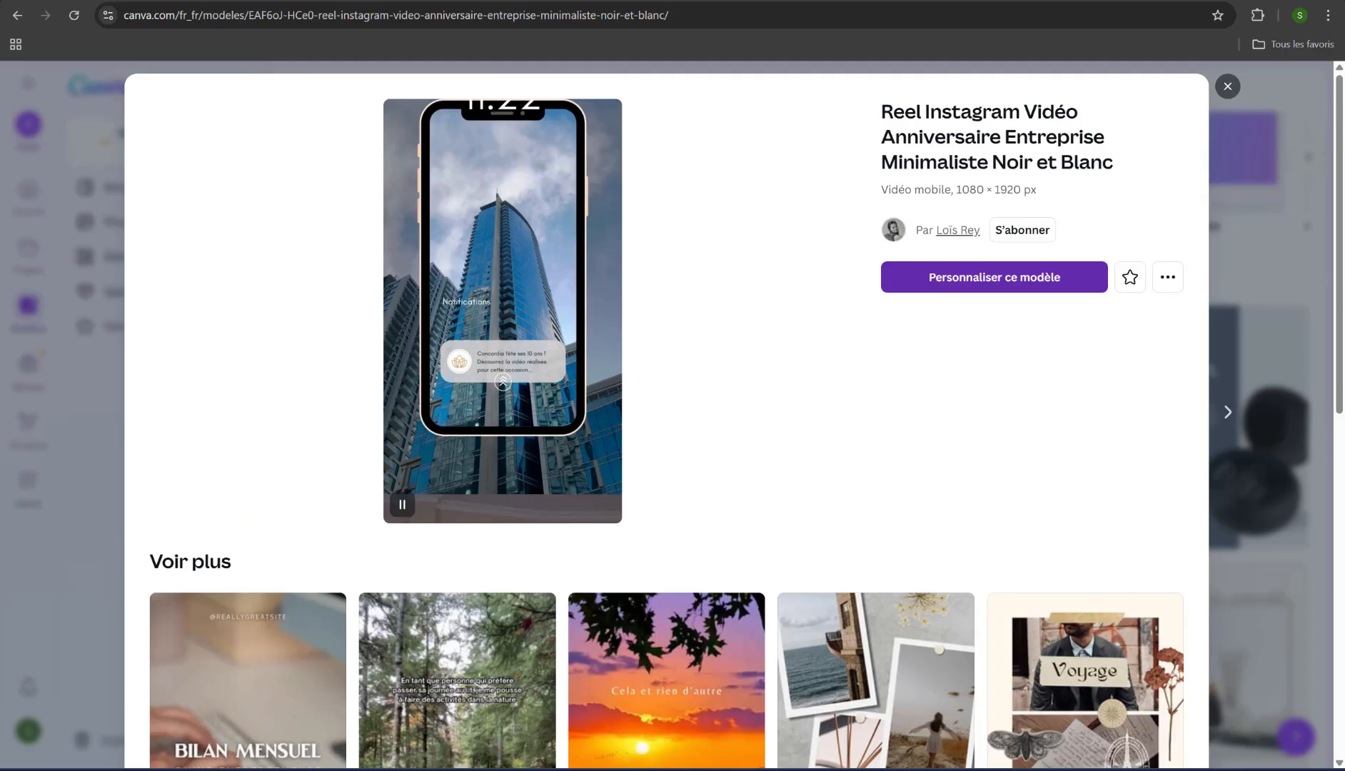
Close the template preview and add the pink neon GLOW font combination to the blank story page
{"action": "left_click", "coordinate": [1225, 87]}
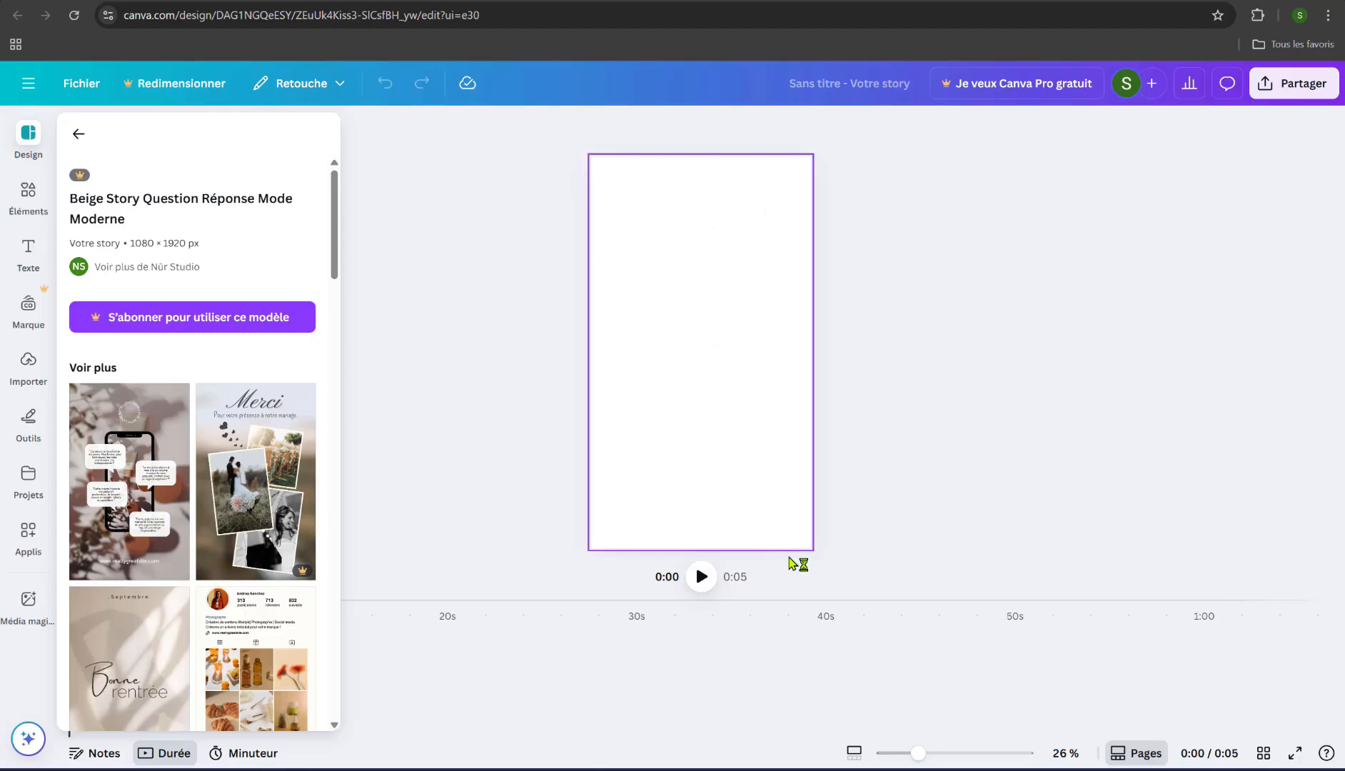
{"action": "left_click", "coordinate": [26, 257]}
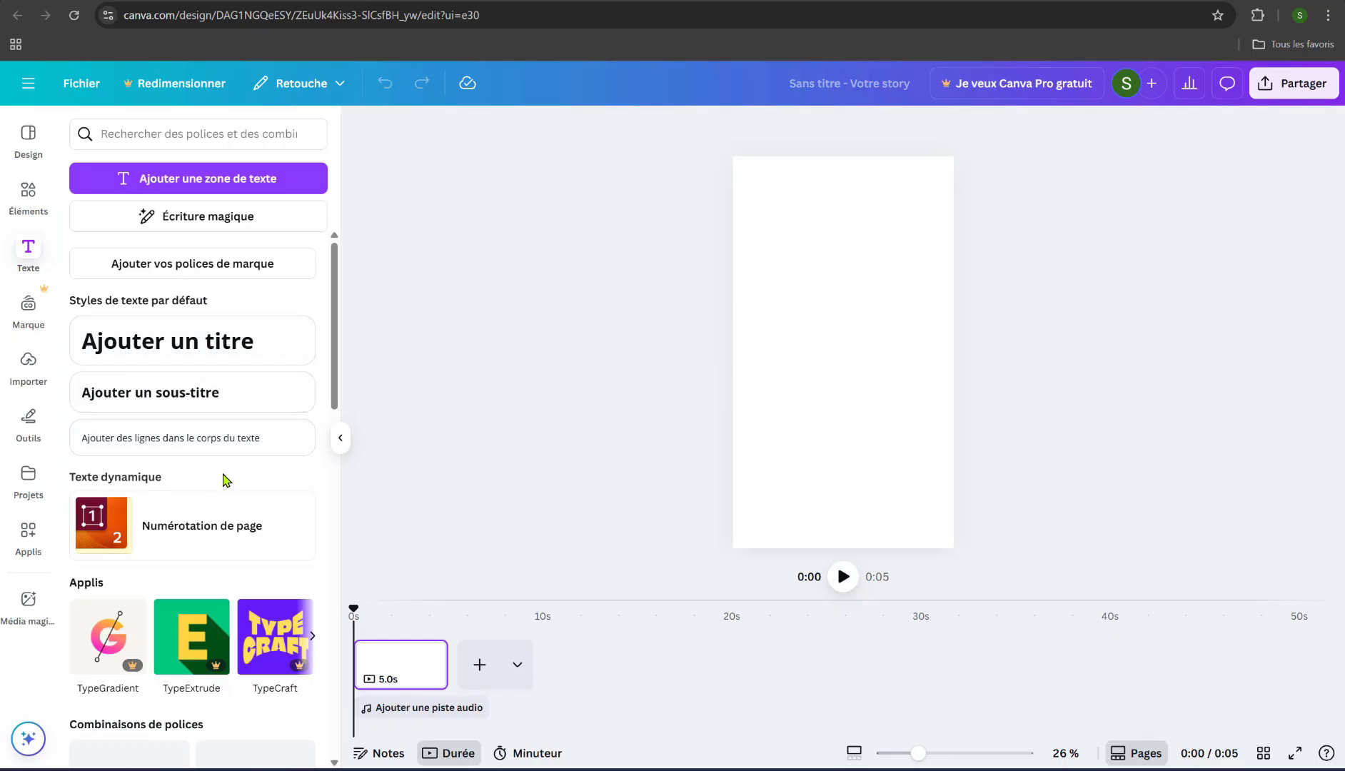
{"action": "scroll", "coordinate": [225, 476], "scroll_direction": "down", "scroll_amount": 5}
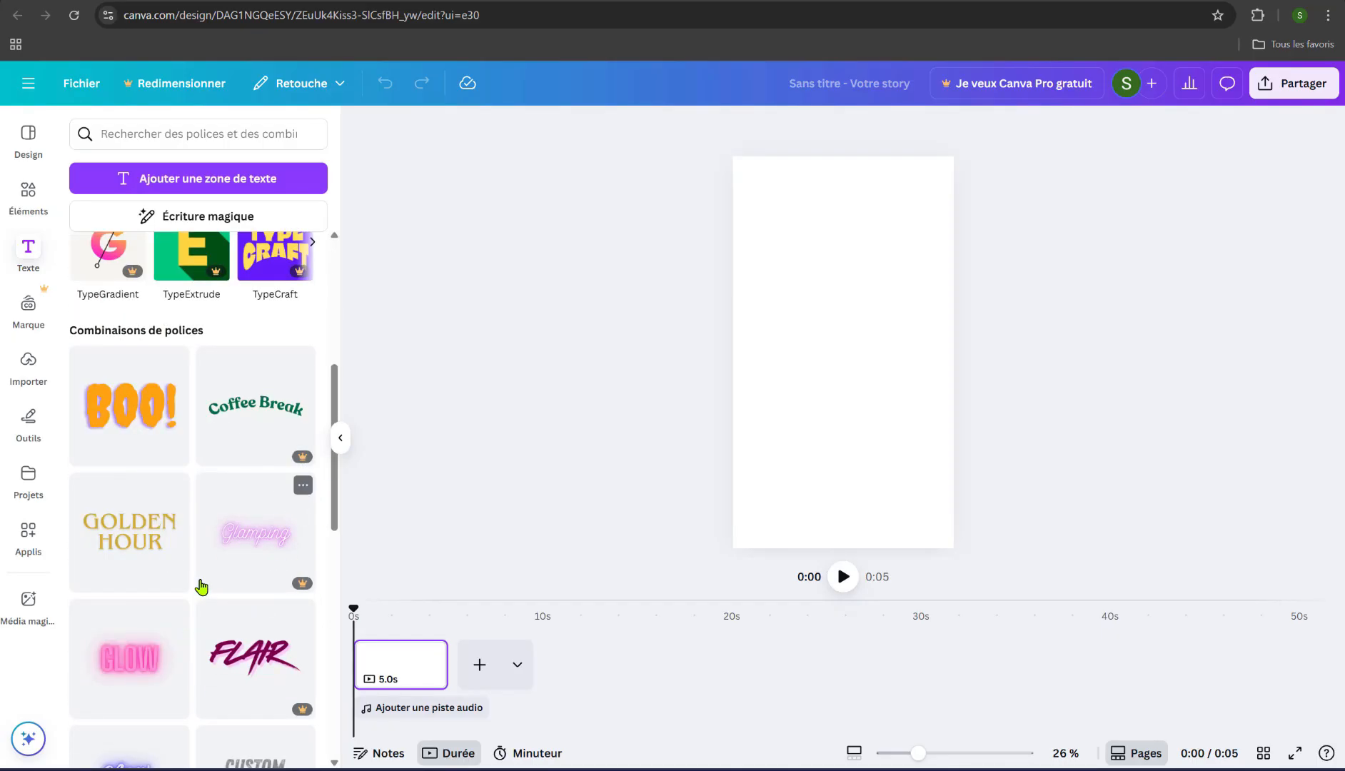
{"action": "left_click", "coordinate": [143, 661]}
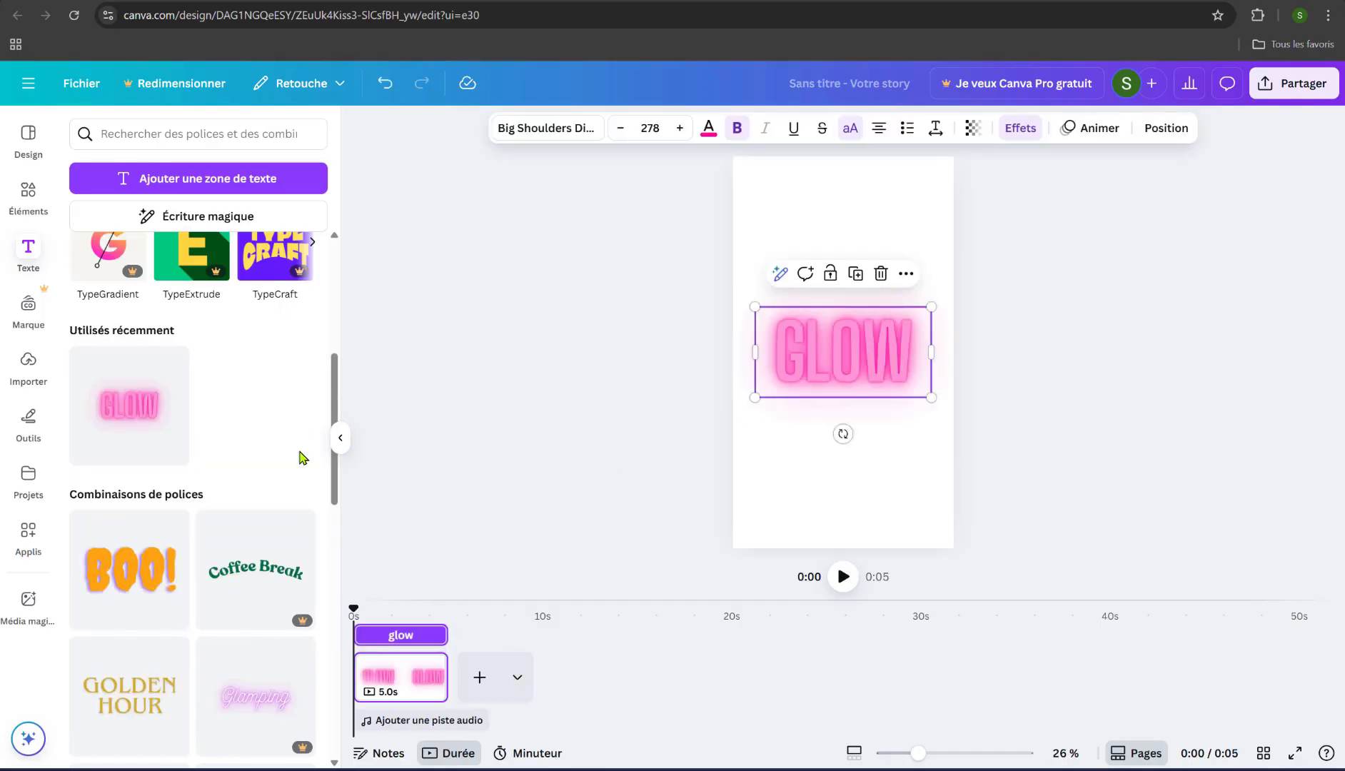
Set the page background to the default blue-to-pinkish-purple gradient after trying neighbouring gradients
{"action": "left_click", "coordinate": [800, 508]}
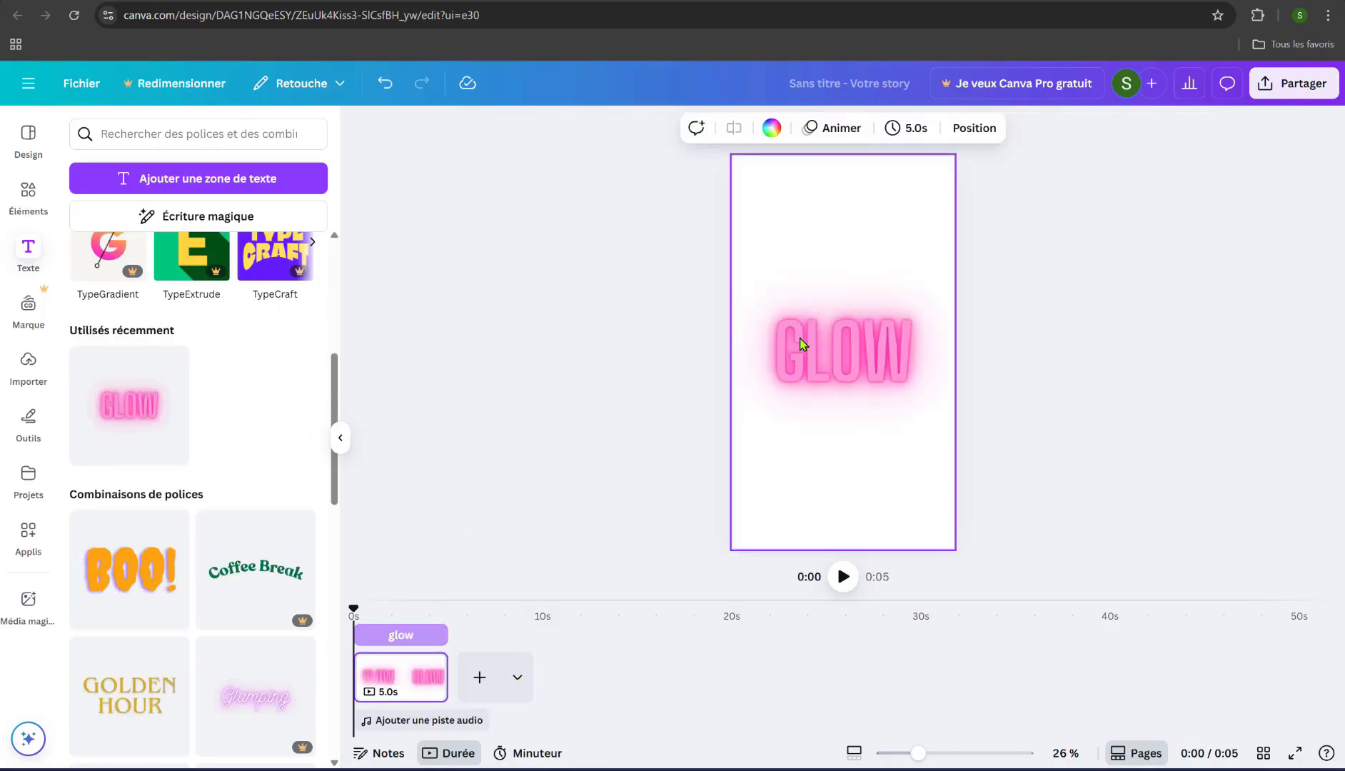
{"action": "left_click", "coordinate": [772, 128]}
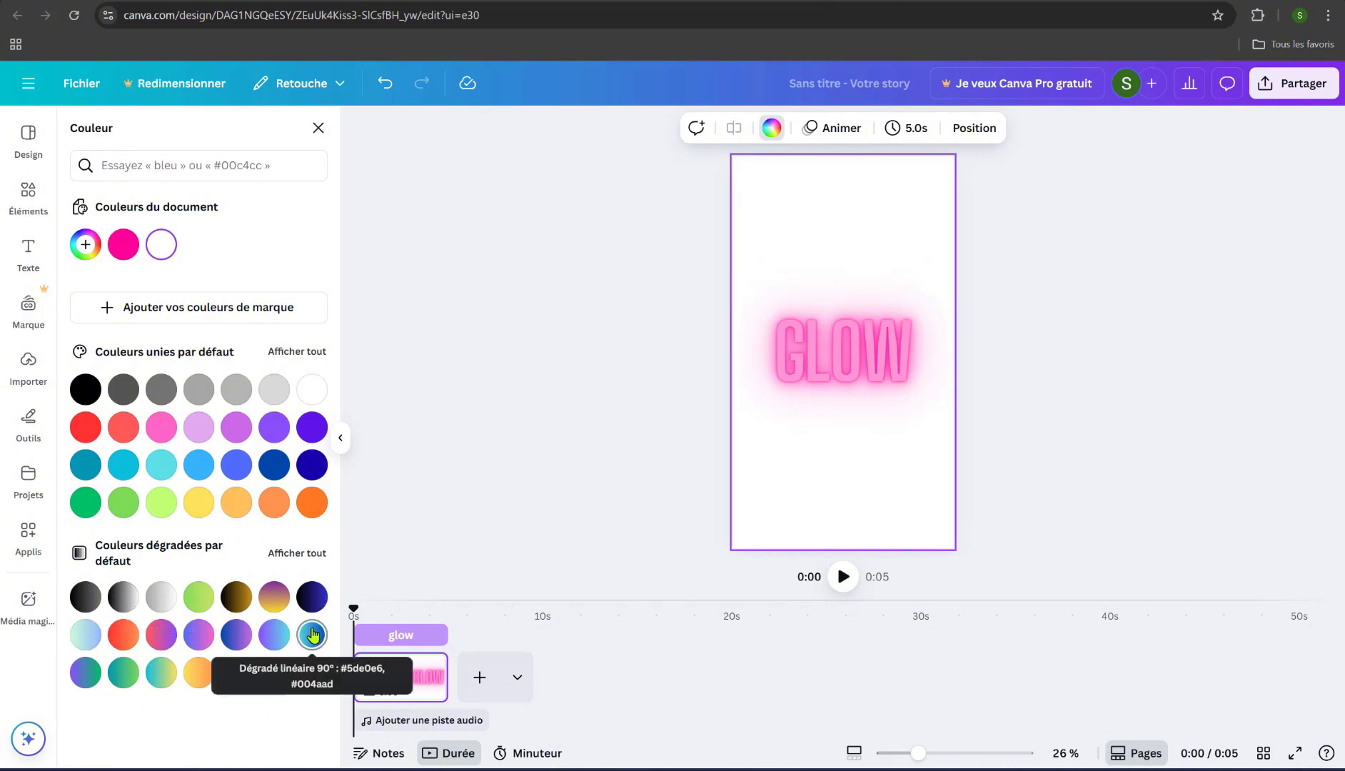
{"action": "left_click", "coordinate": [278, 637]}
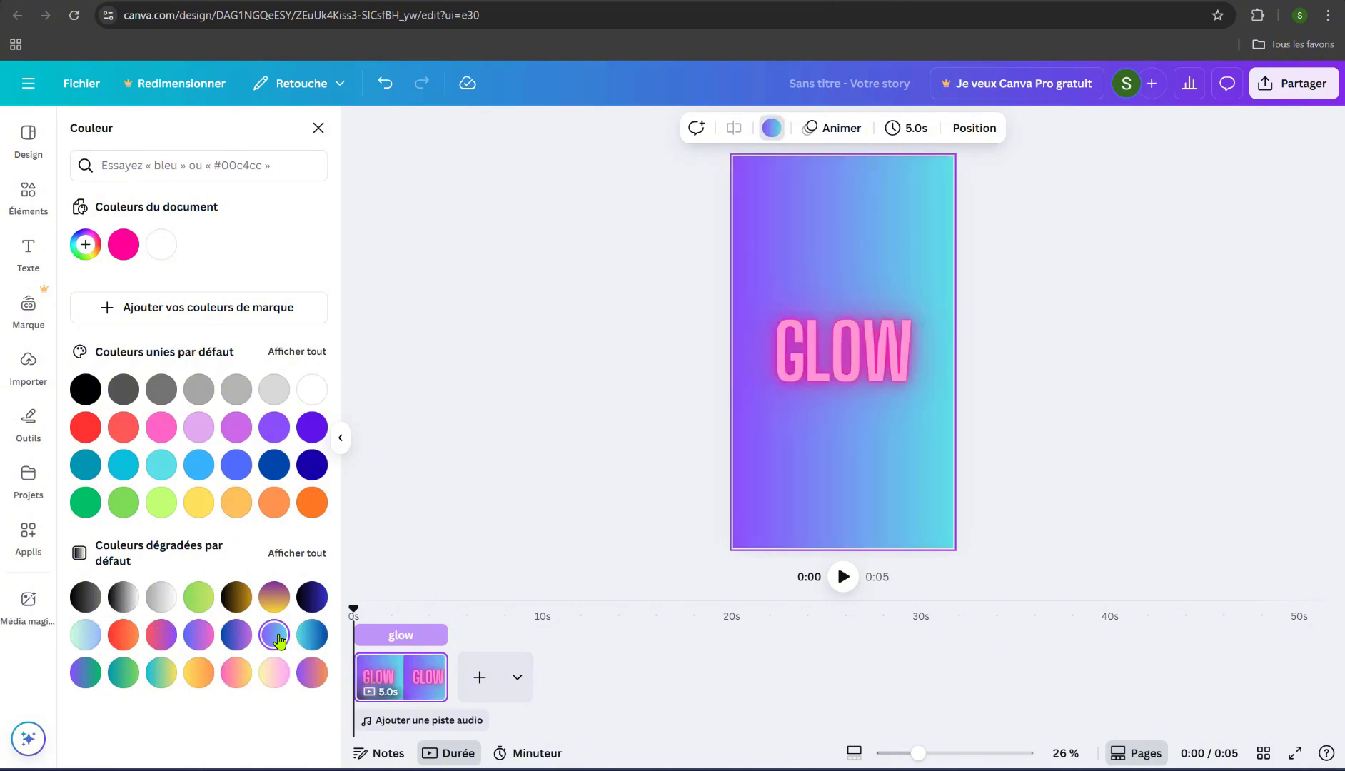
{"action": "left_click", "coordinate": [315, 638]}
{"action": "left_click", "coordinate": [236, 635]}
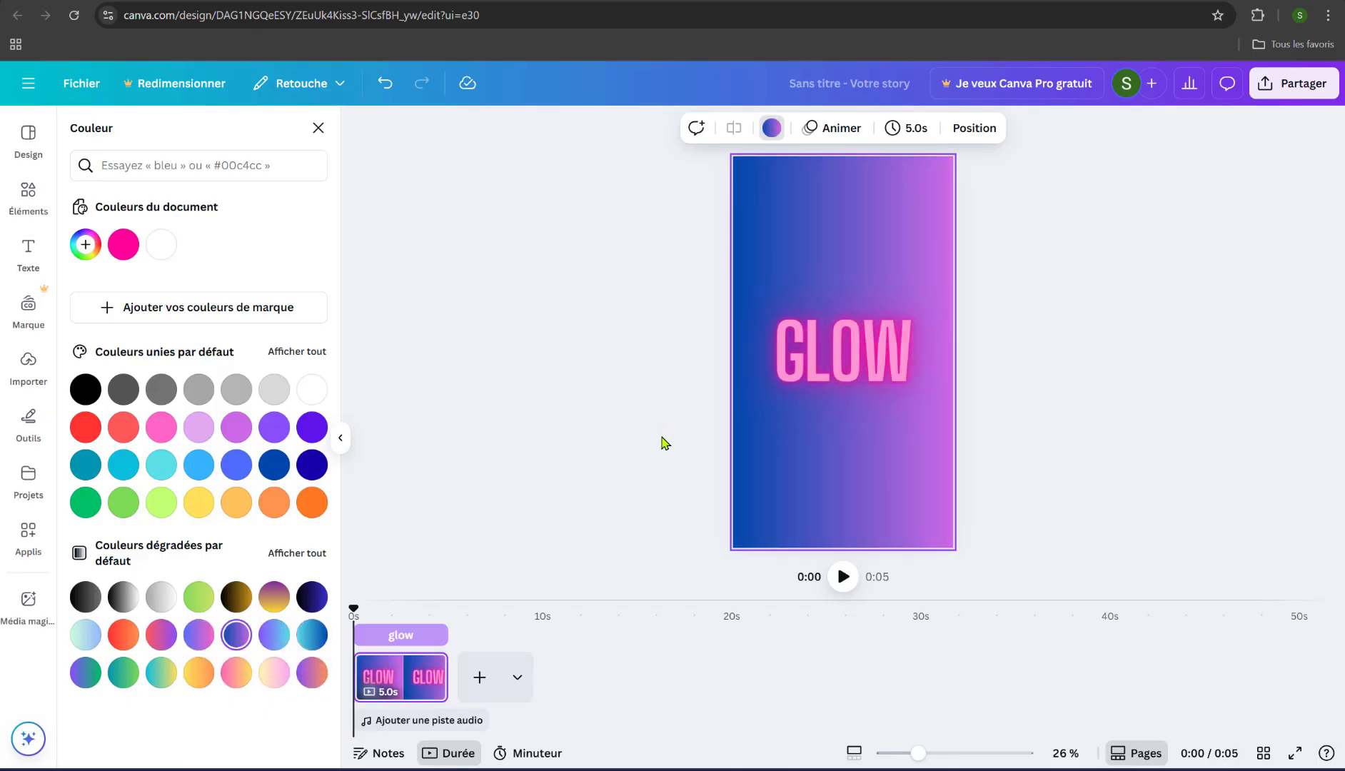
Replace the GLOW text with "tuto" and move it near the page's upper edge
{"action": "left_click", "coordinate": [848, 359]}
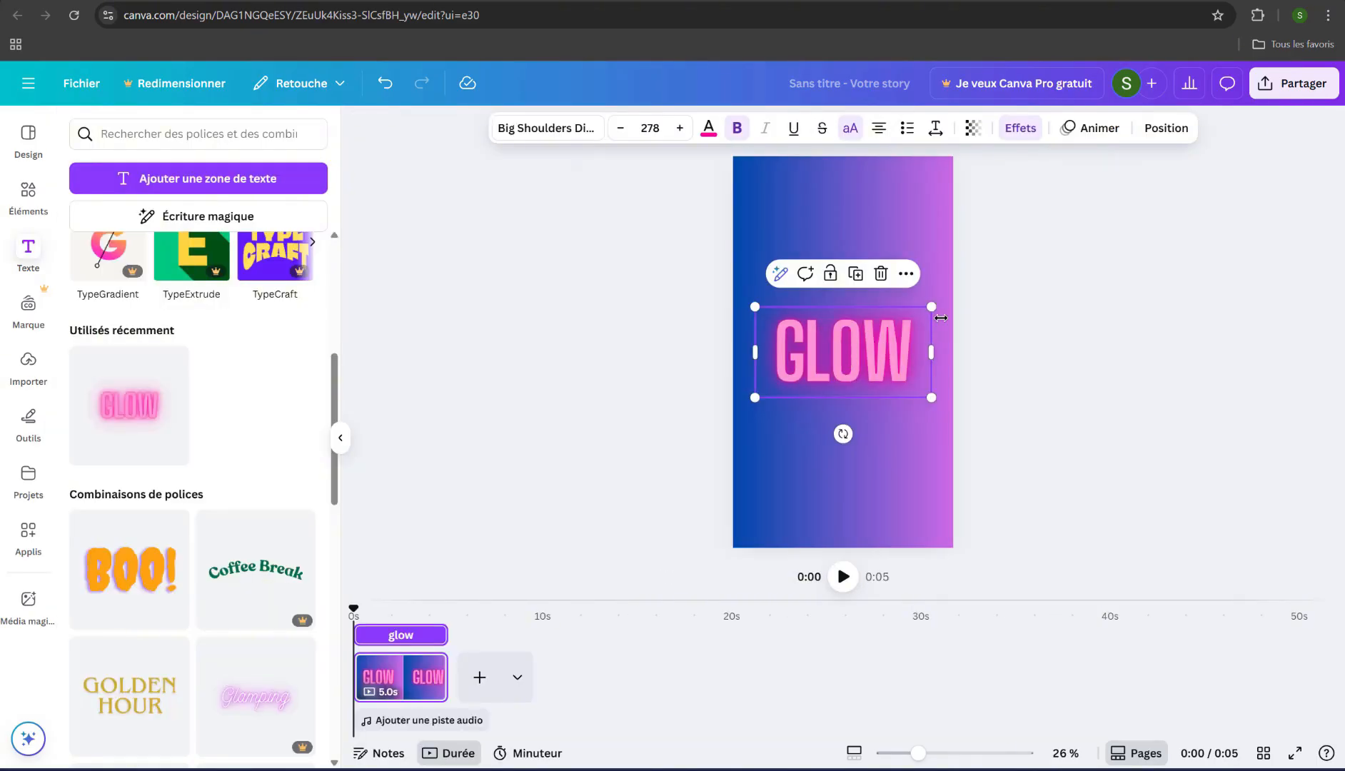
{"action": "double_click", "coordinate": [869, 350]}
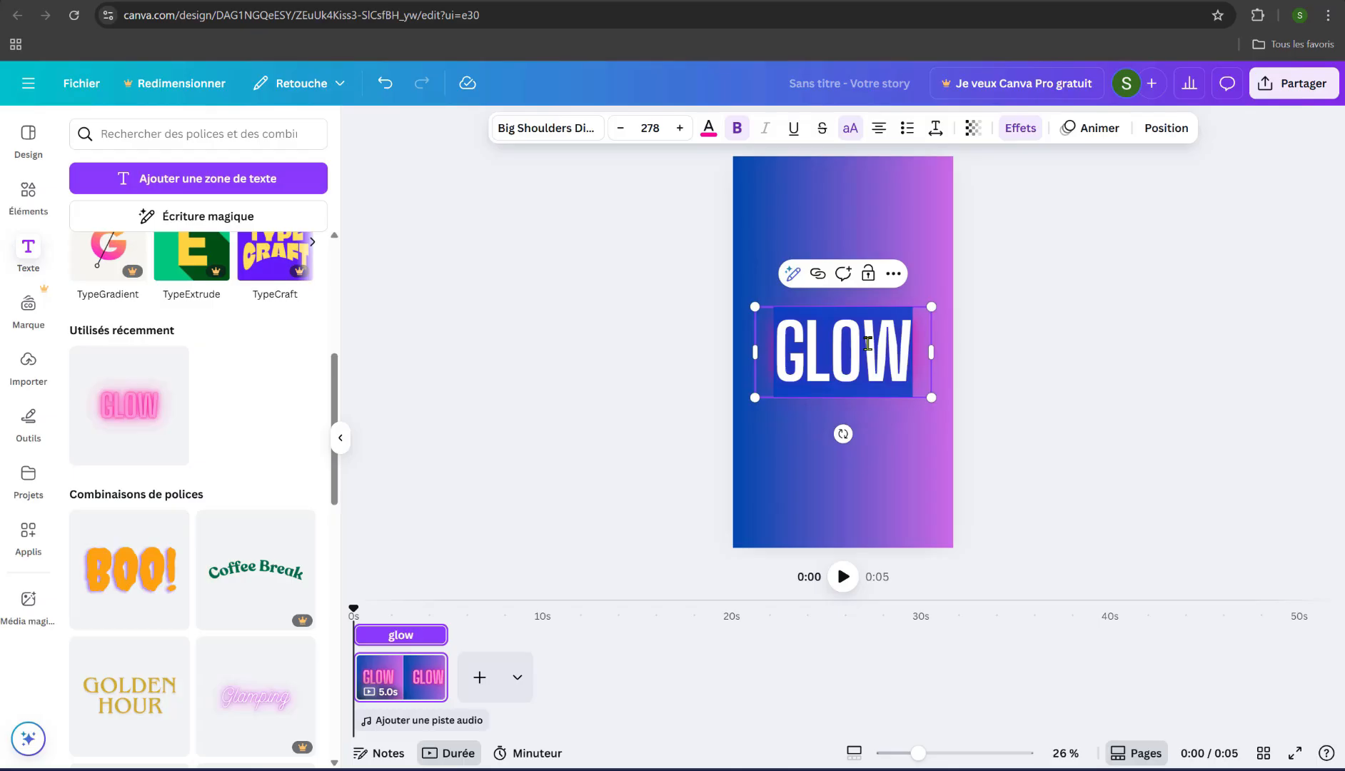
{"action": "type", "text": "tuto"}
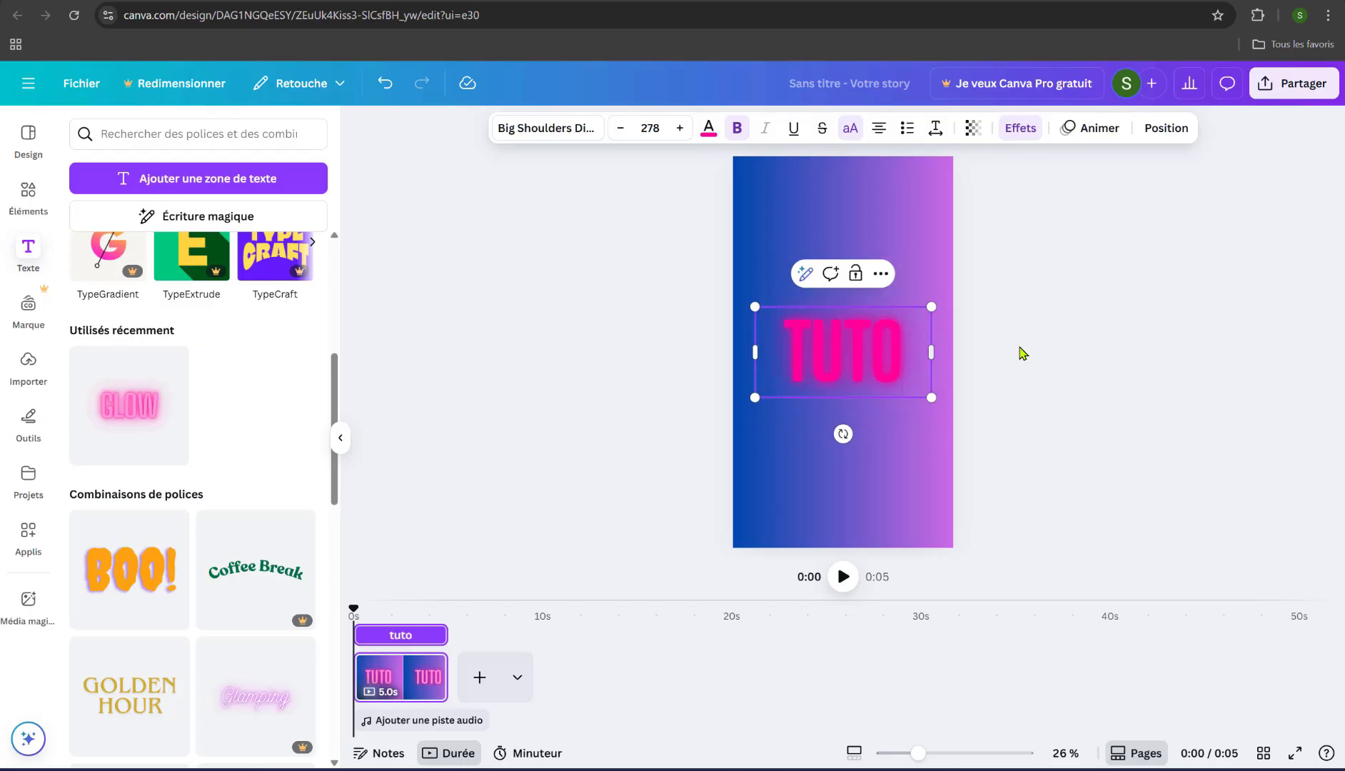
{"action": "left_click", "coordinate": [1028, 353]}
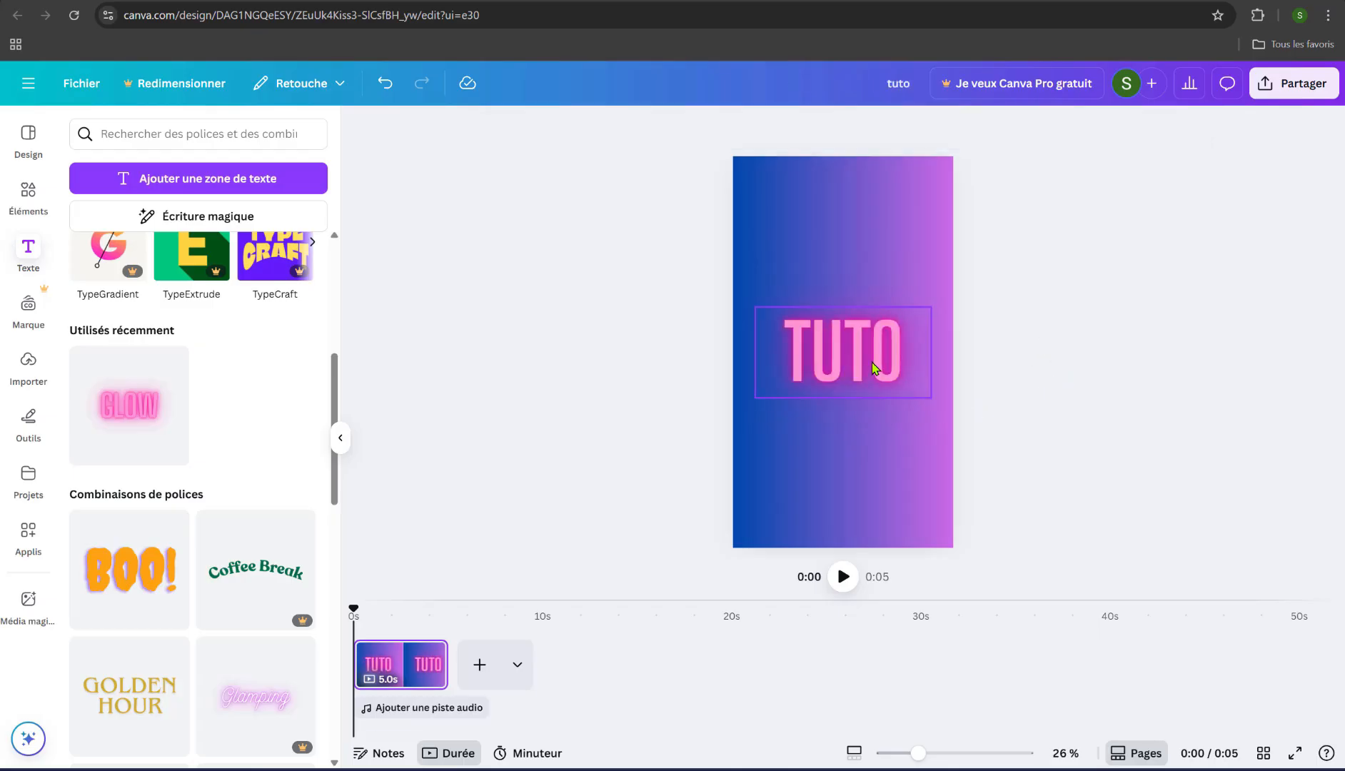
{"action": "left_click_drag", "start_coordinate": [871, 366], "coordinate": [868, 240]}
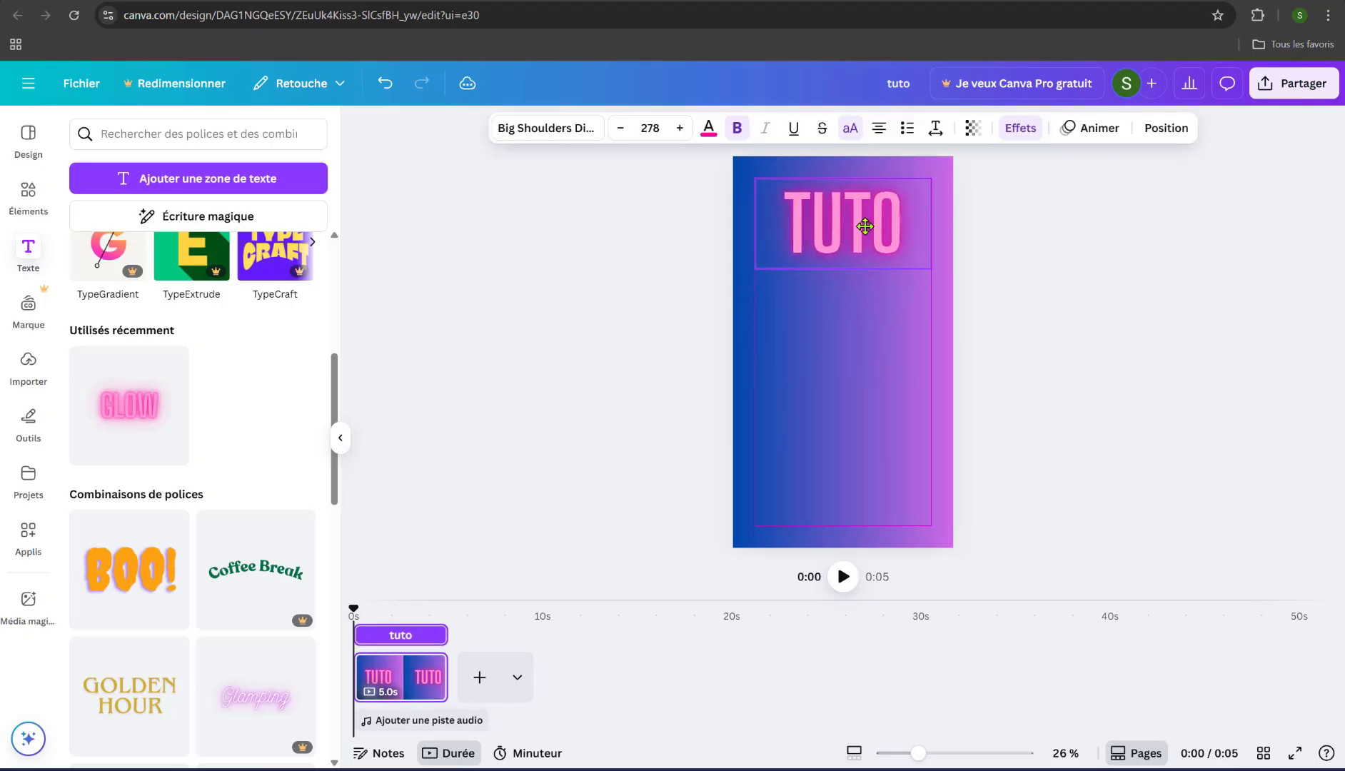
Animate the TUTO text with the Machine à écrire effect, played À l'entrée
{"action": "left_click", "coordinate": [1079, 129]}
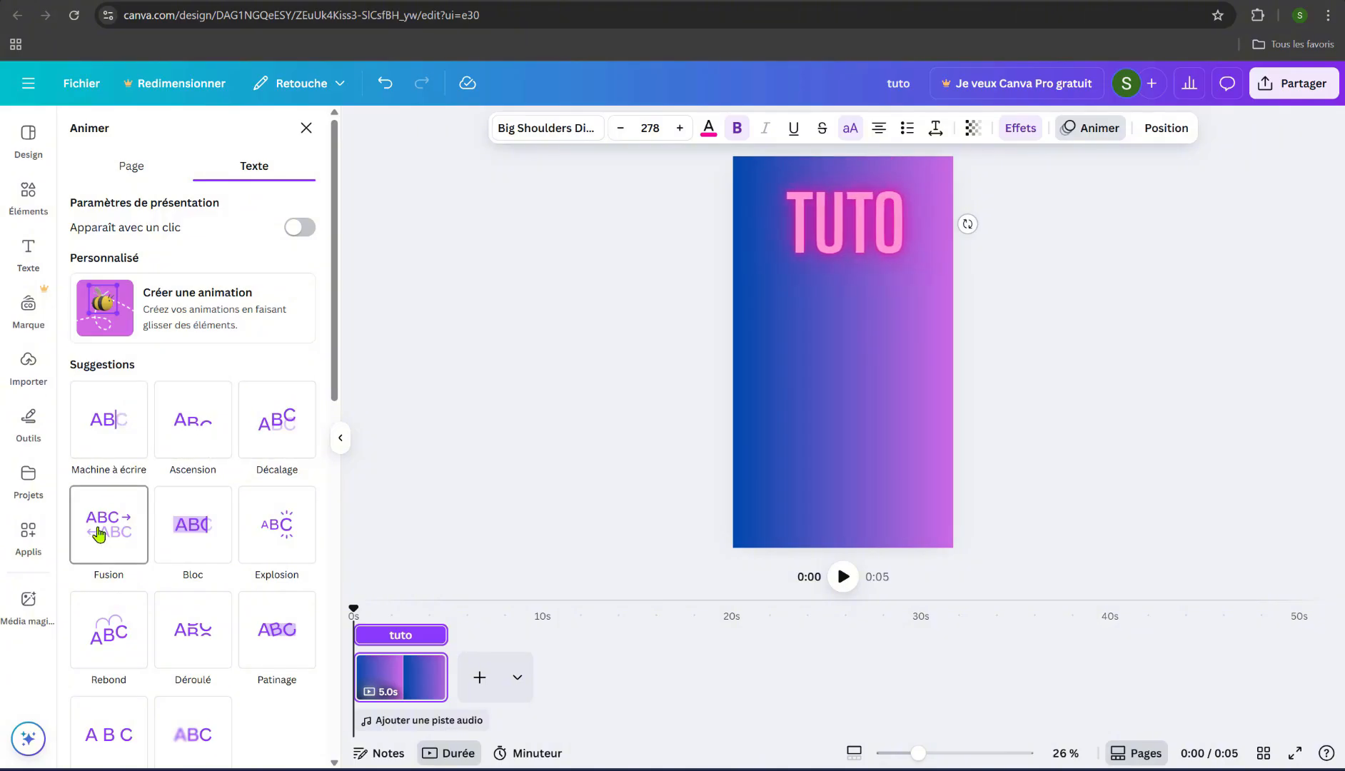
{"action": "left_click", "coordinate": [114, 428]}
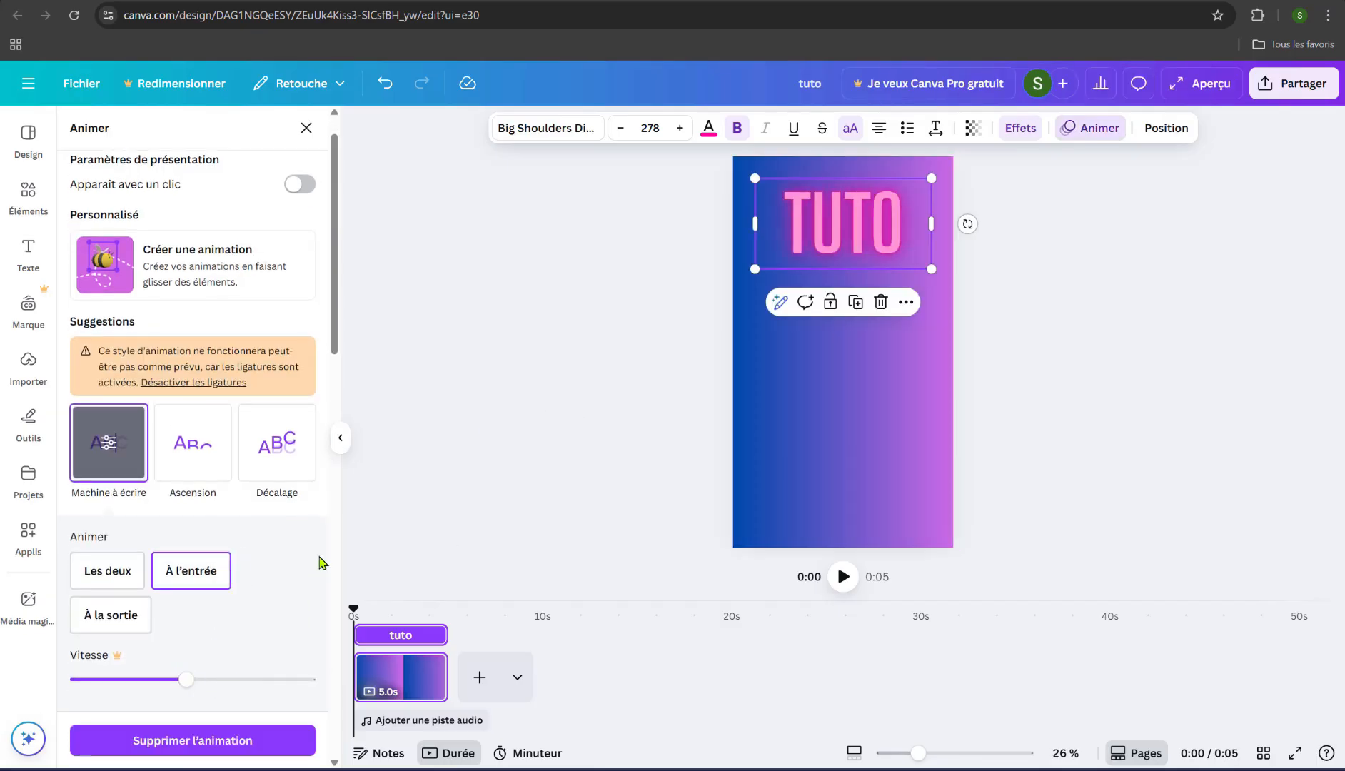
{"action": "scroll", "coordinate": [321, 562], "scroll_direction": "down", "scroll_amount": 2}
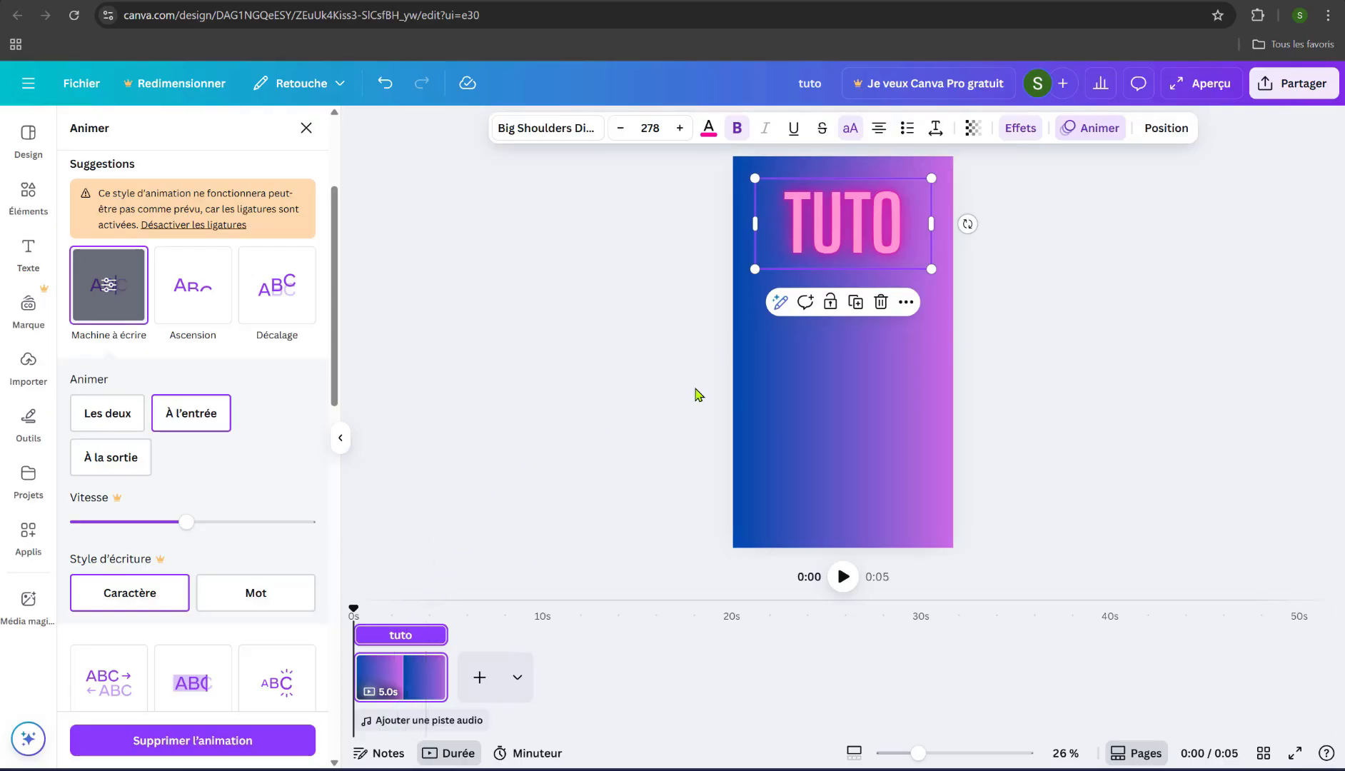
{"action": "left_click", "coordinate": [821, 241]}
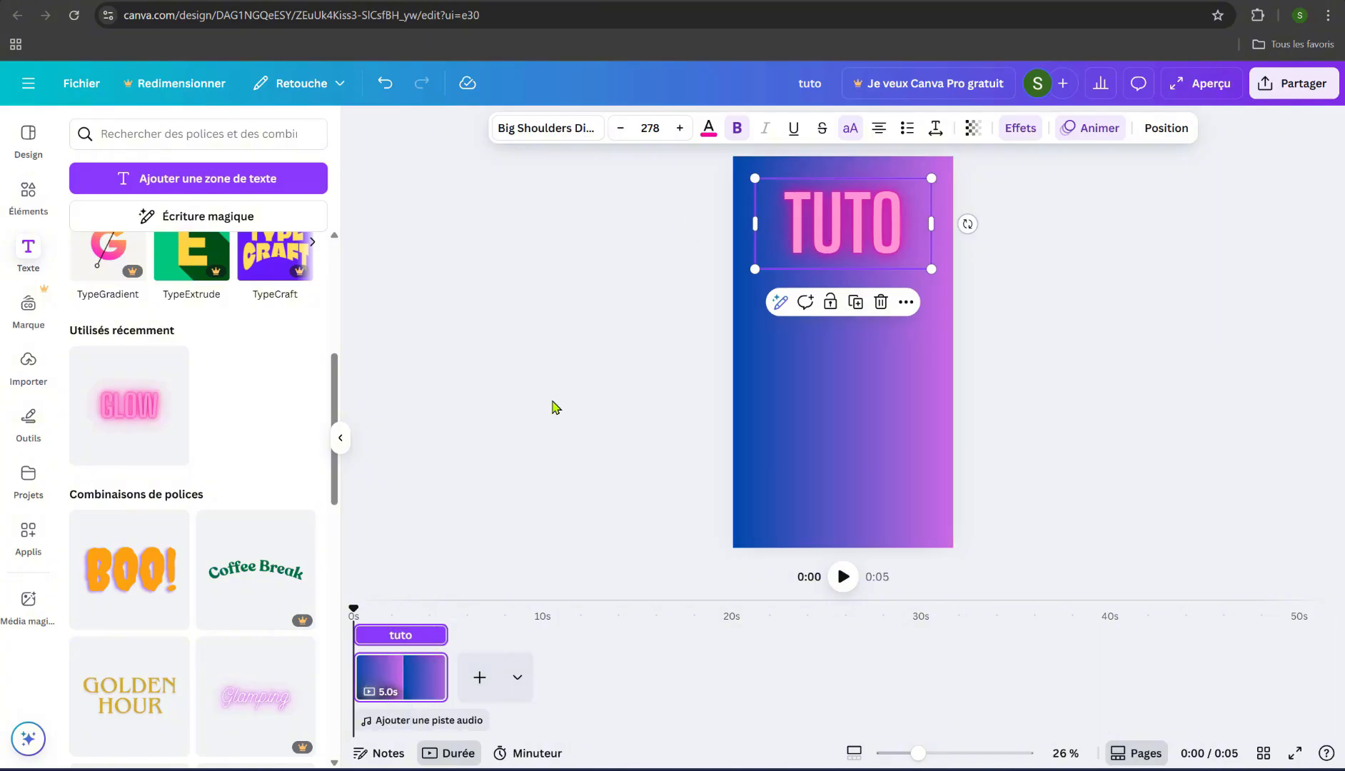
{"action": "left_click", "coordinate": [479, 677]}
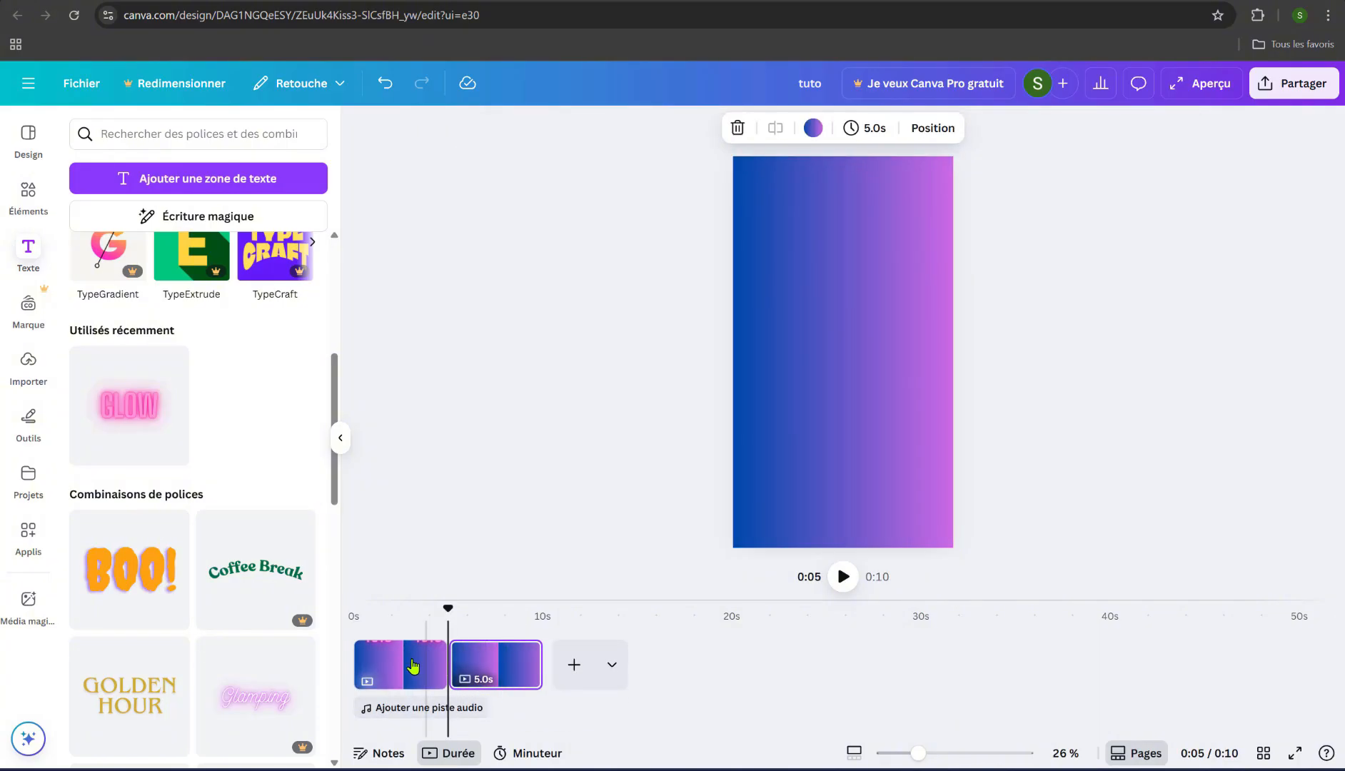
{"action": "left_click", "coordinate": [471, 617]}
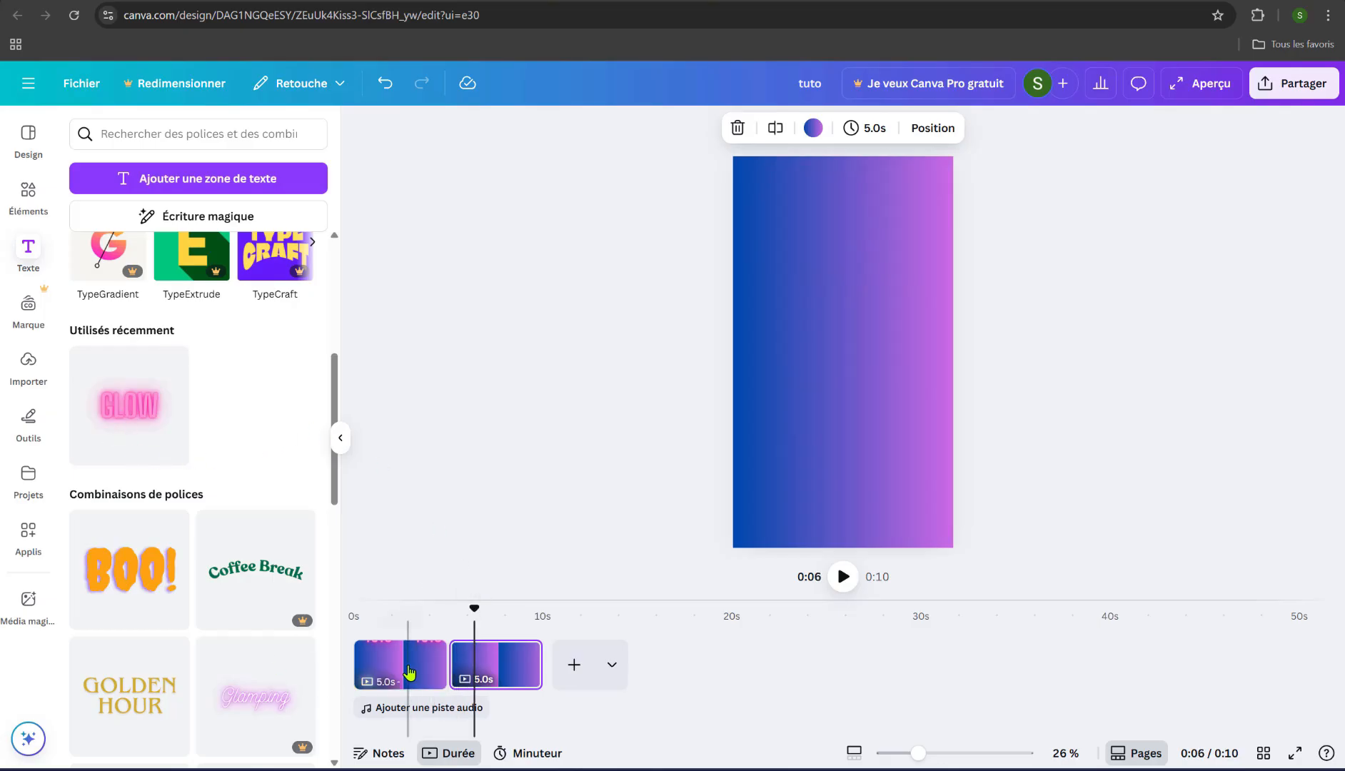
{"action": "left_click", "coordinate": [520, 658]}
{"action": "left_click", "coordinate": [522, 654]}
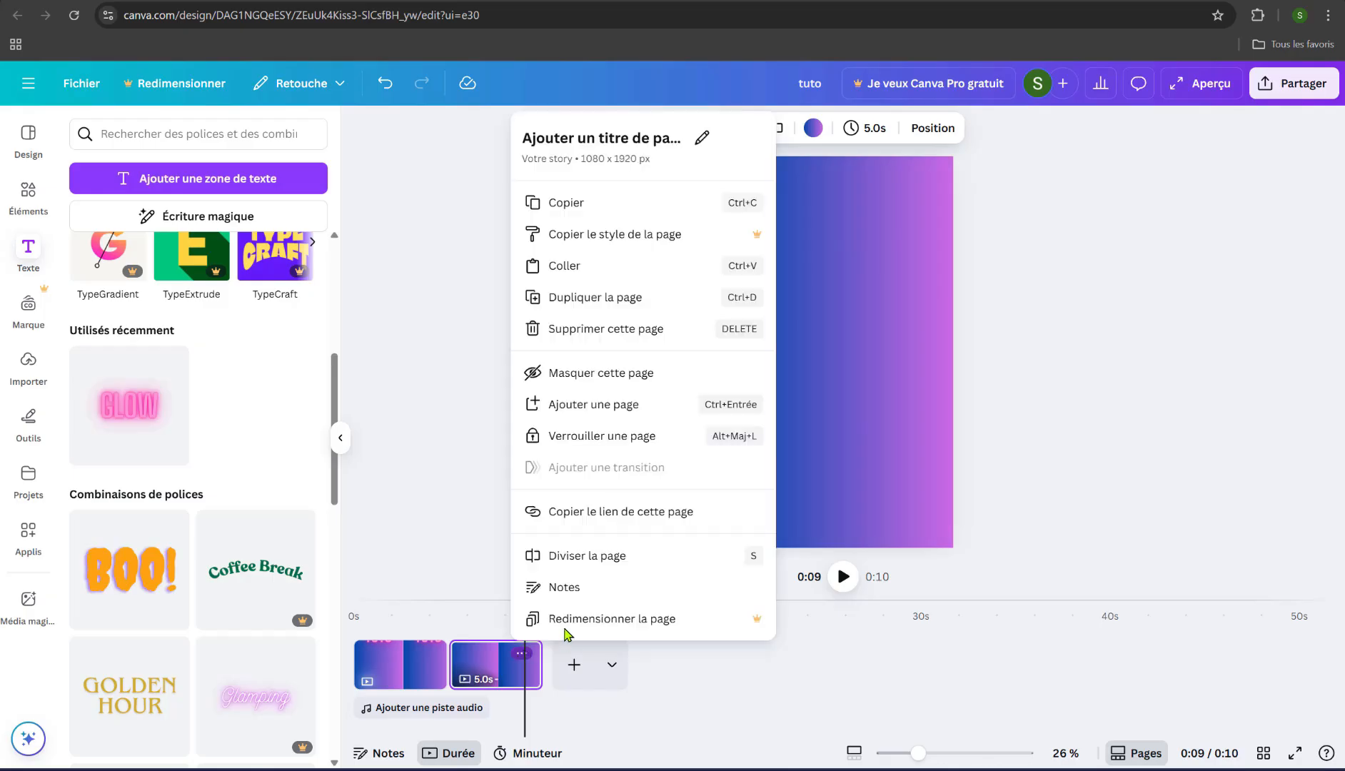
{"action": "left_click", "coordinate": [604, 329]}
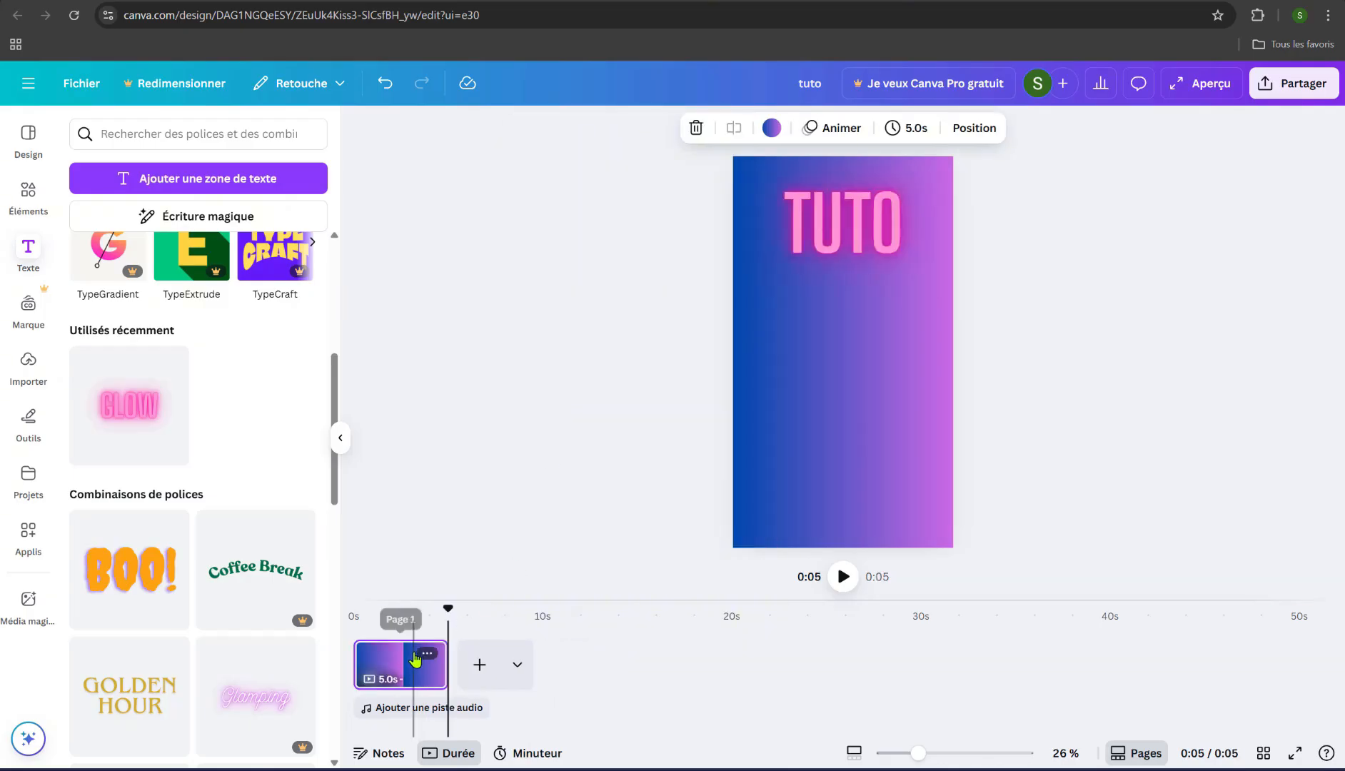
Duplicate the TUTO page and change the copy's text to "canva"
{"action": "left_click", "coordinate": [427, 656]}
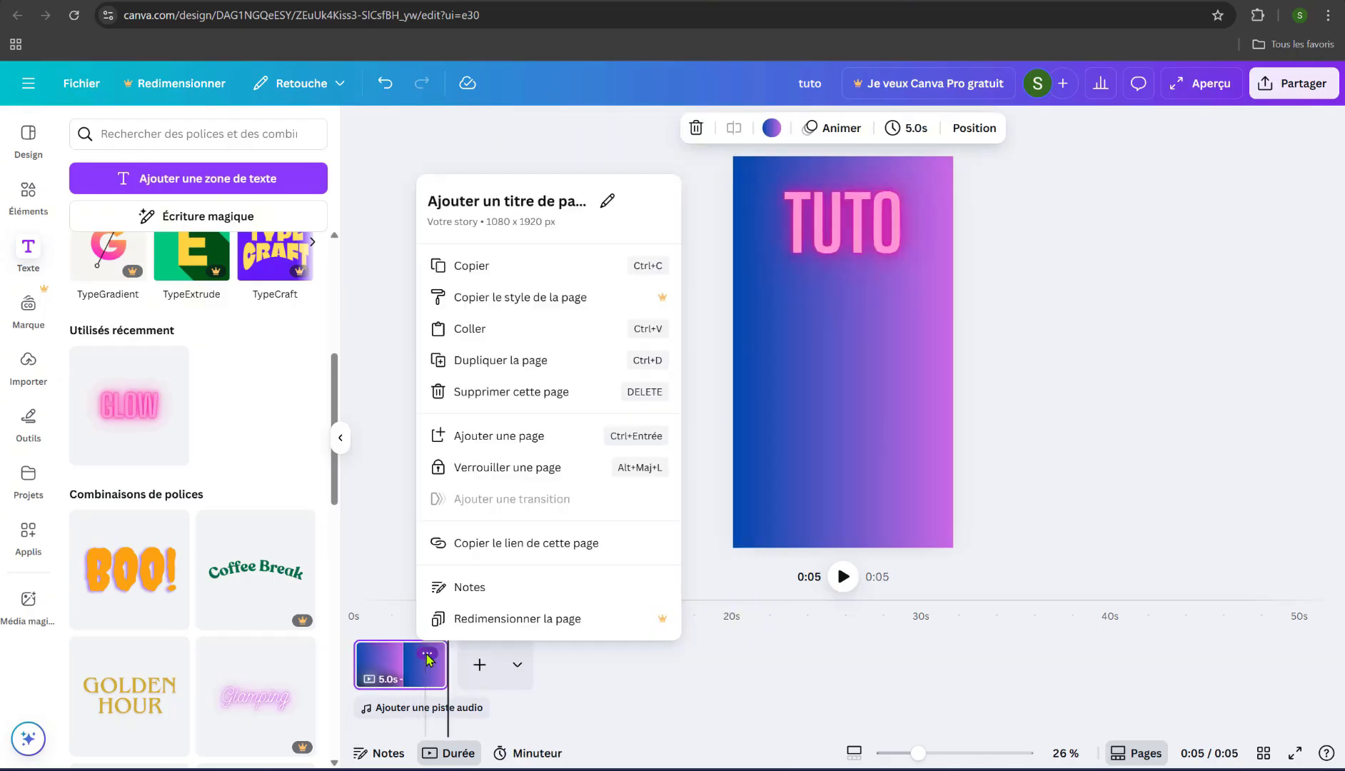
{"action": "left_click", "coordinate": [492, 364]}
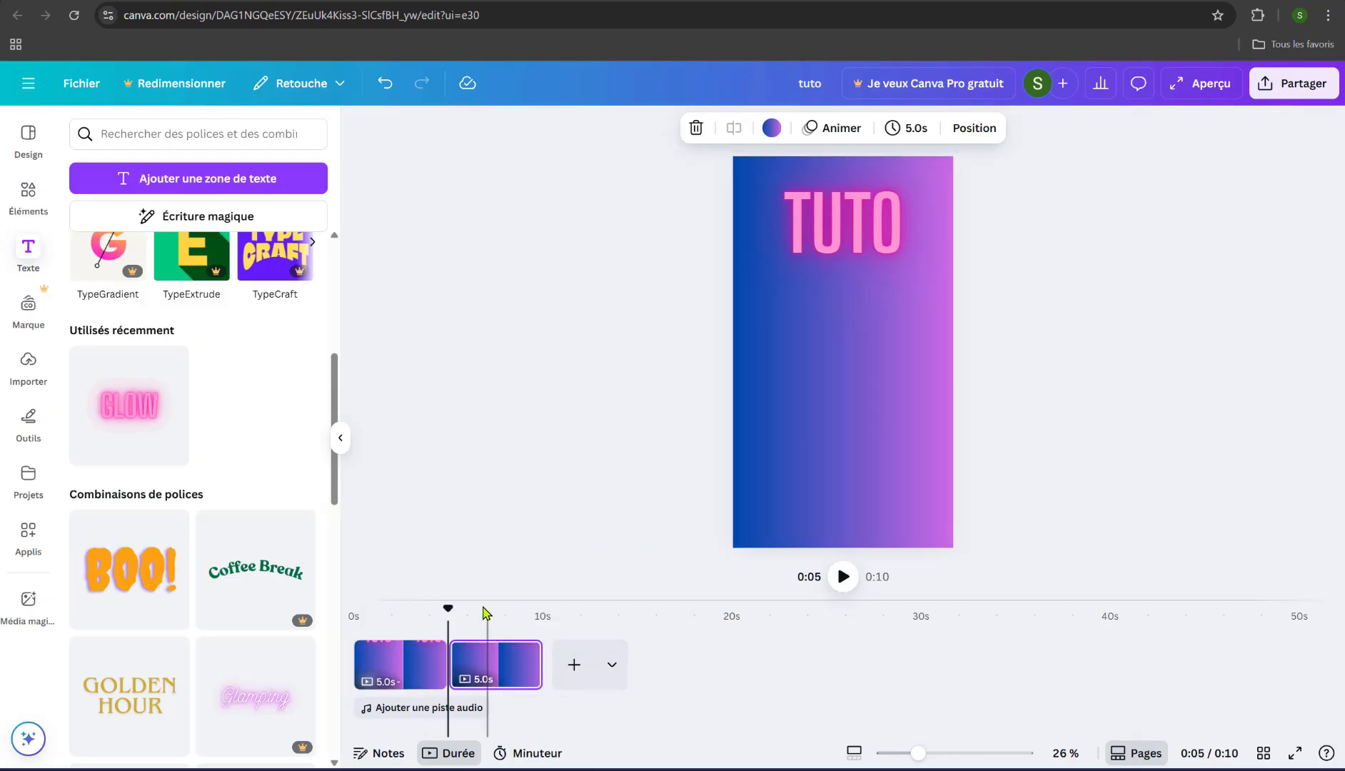
{"action": "left_click", "coordinate": [503, 625]}
{"action": "double_click", "coordinate": [850, 219]}
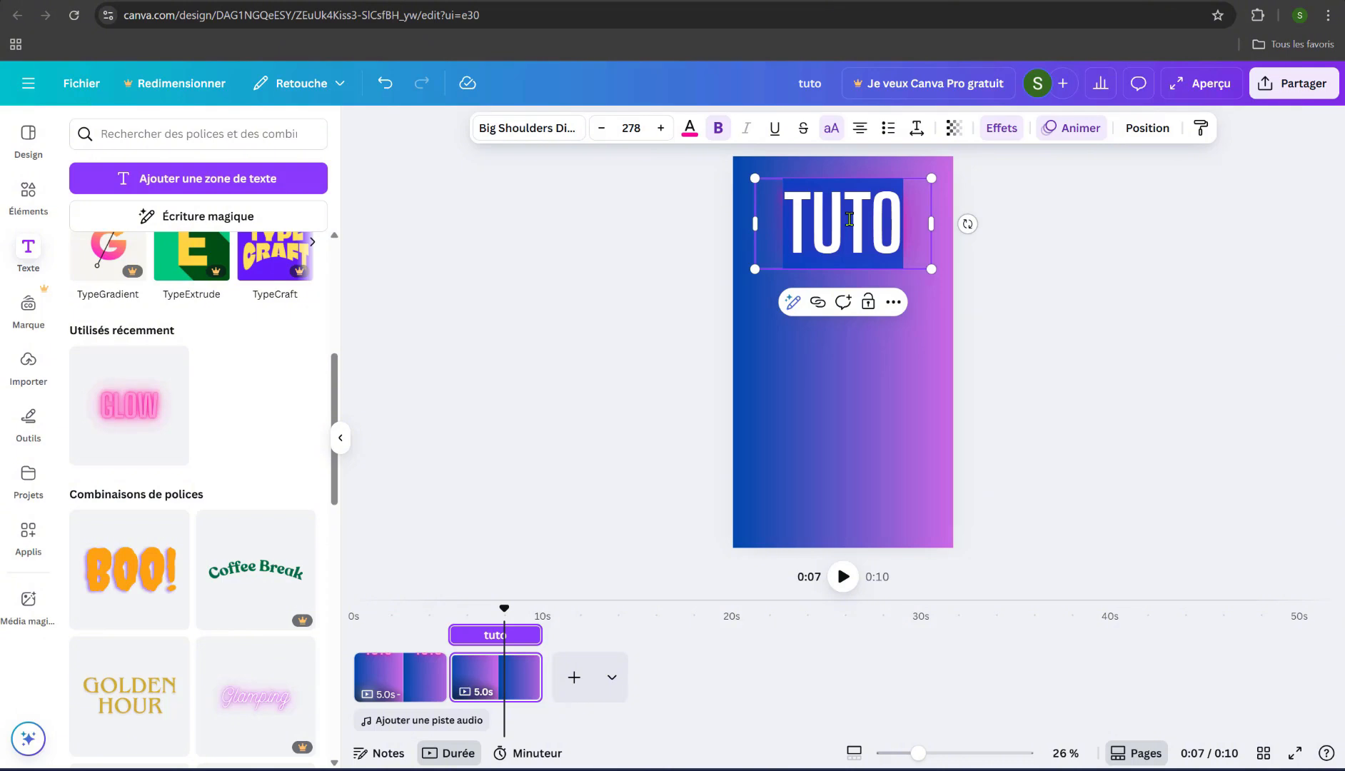
{"action": "type", "text": "canva"}
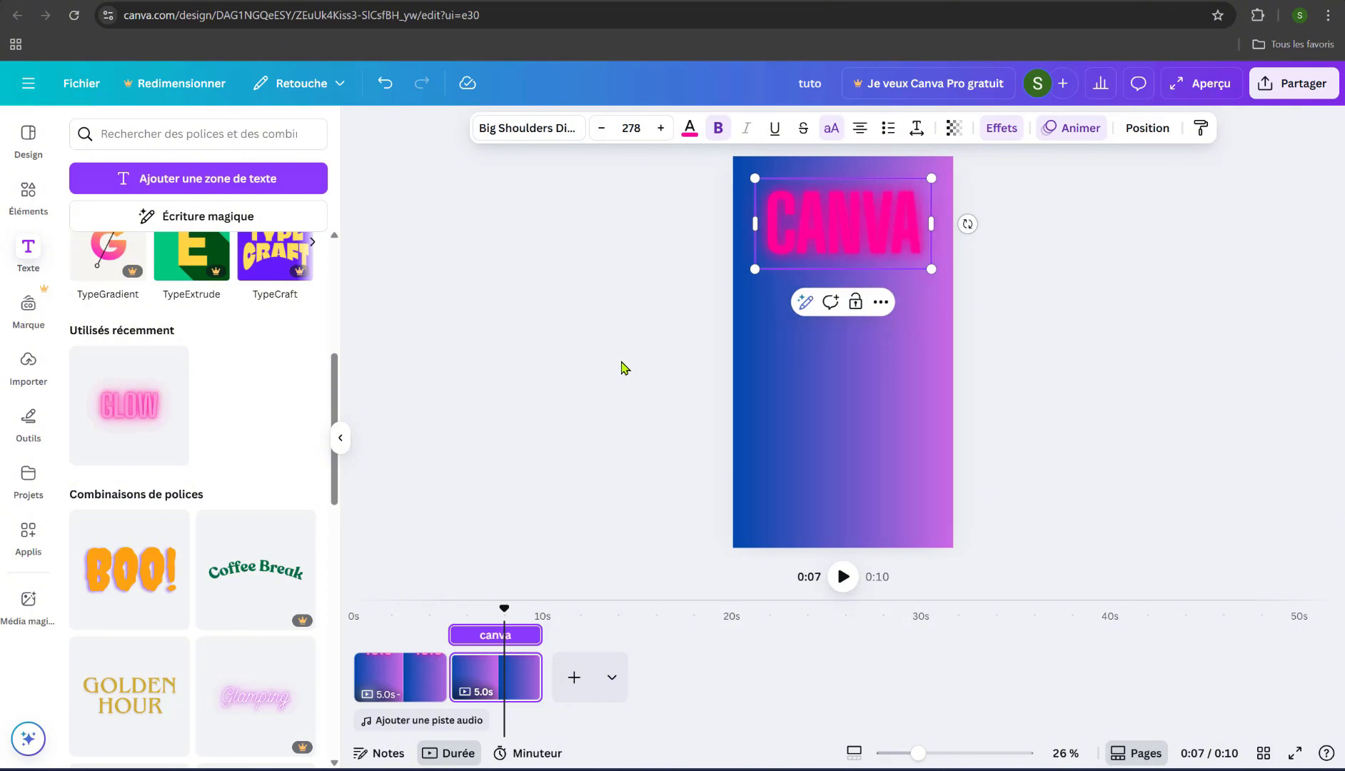
{"action": "left_click", "coordinate": [620, 453]}
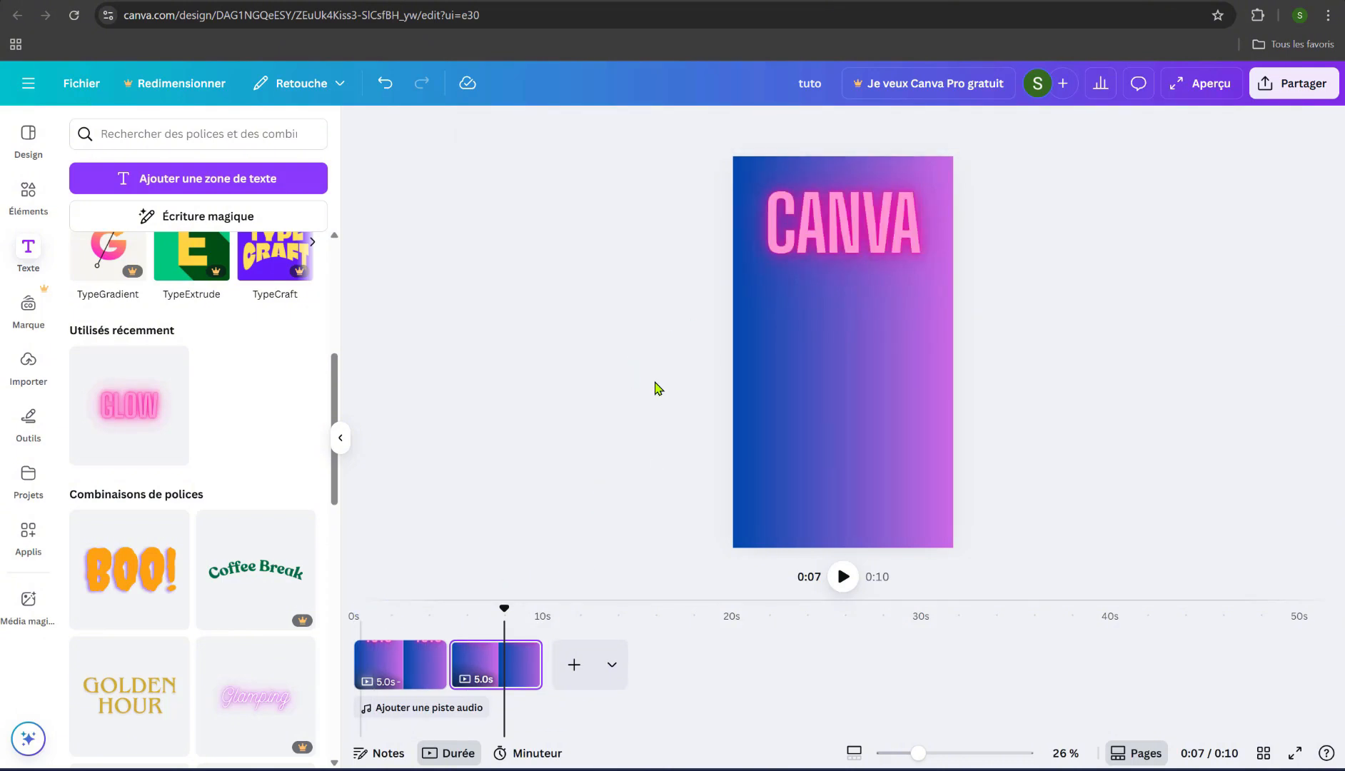
Play the video from the start through the second page to review both text animations
{"action": "key", "text": "space"}
{"action": "key", "text": "space"}
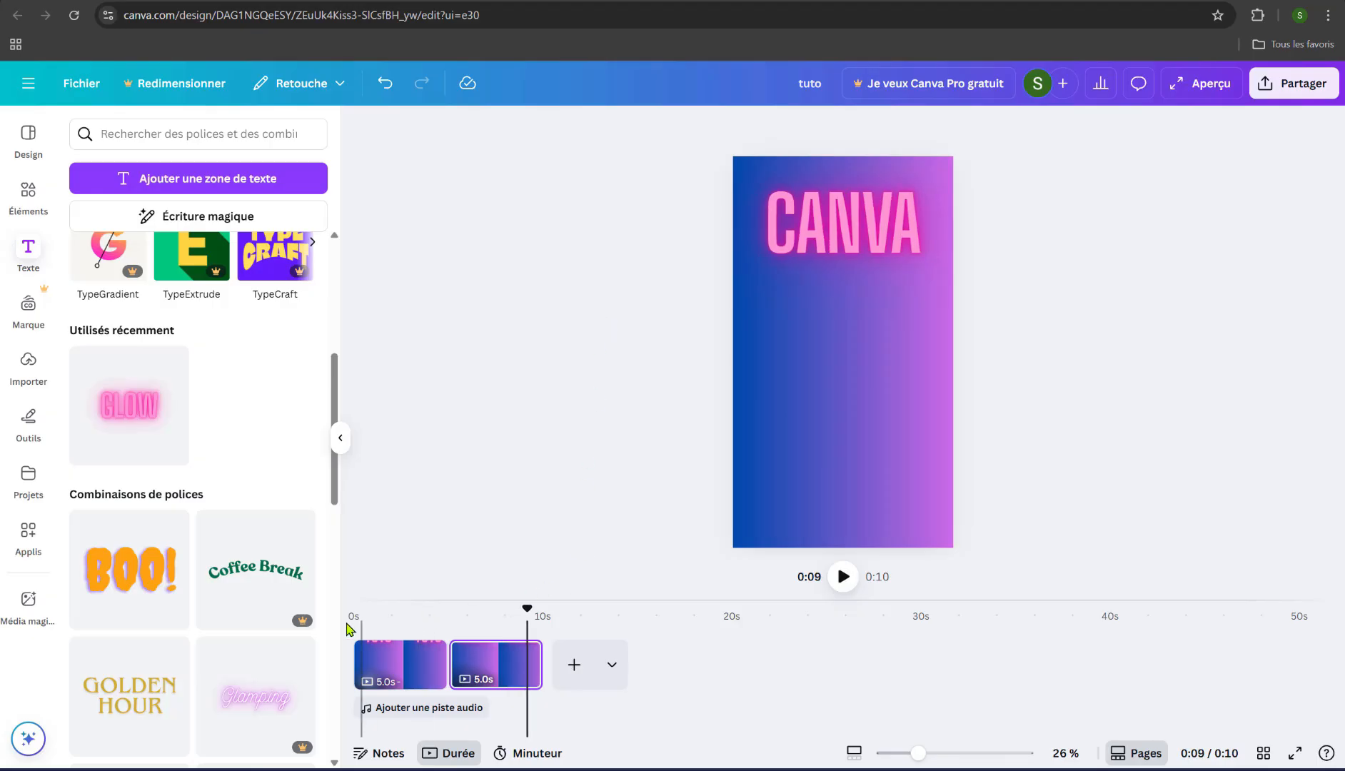
{"action": "left_click_drag", "start_coordinate": [519, 610], "coordinate": [355, 619]}
{"action": "key", "text": "space"}
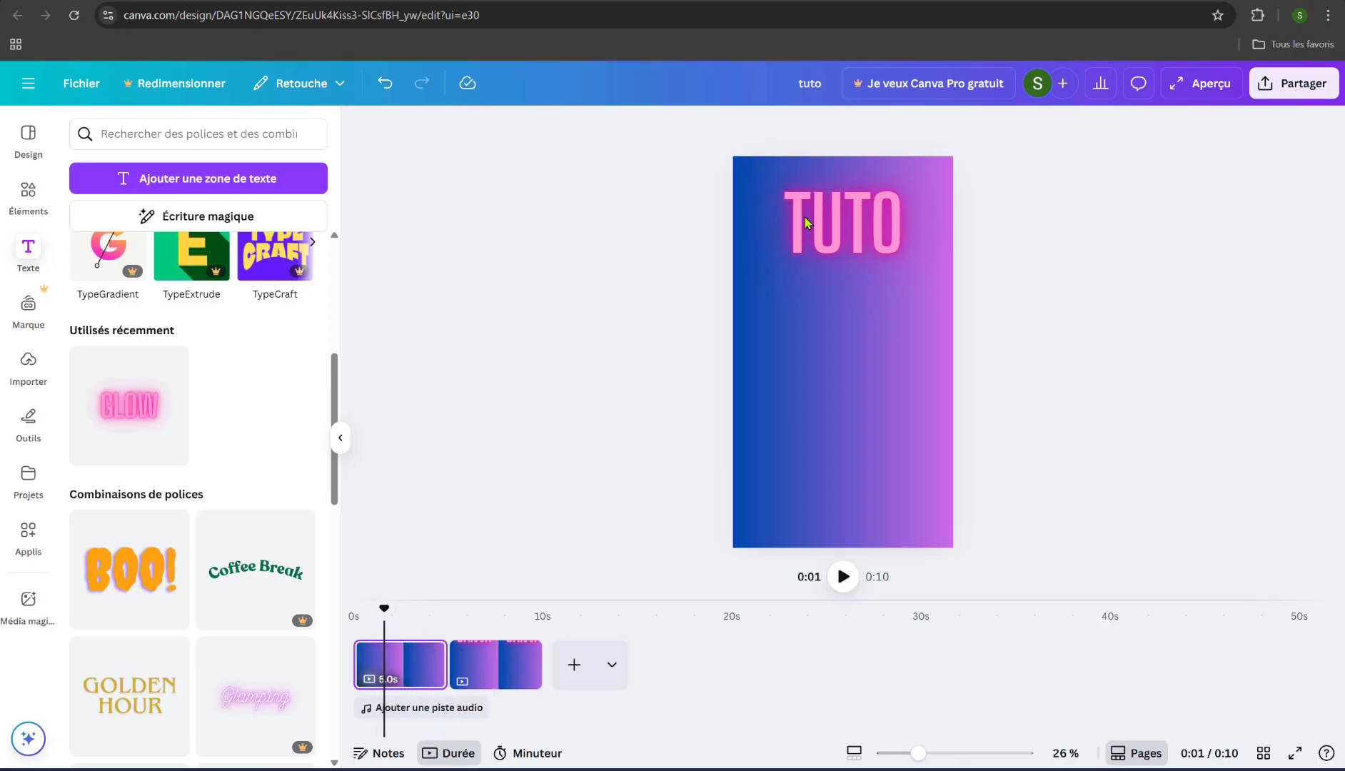
{"action": "key", "text": "space"}
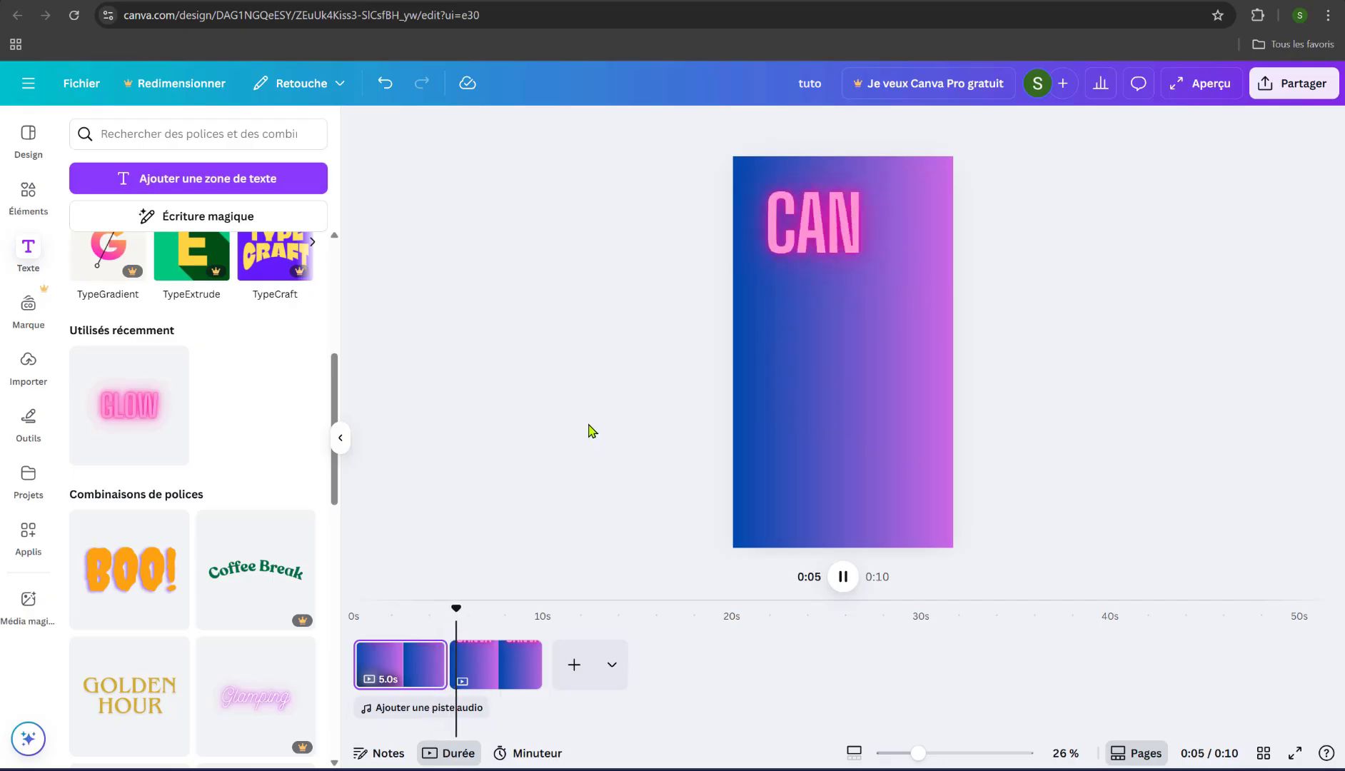
{"action": "key", "text": "space"}
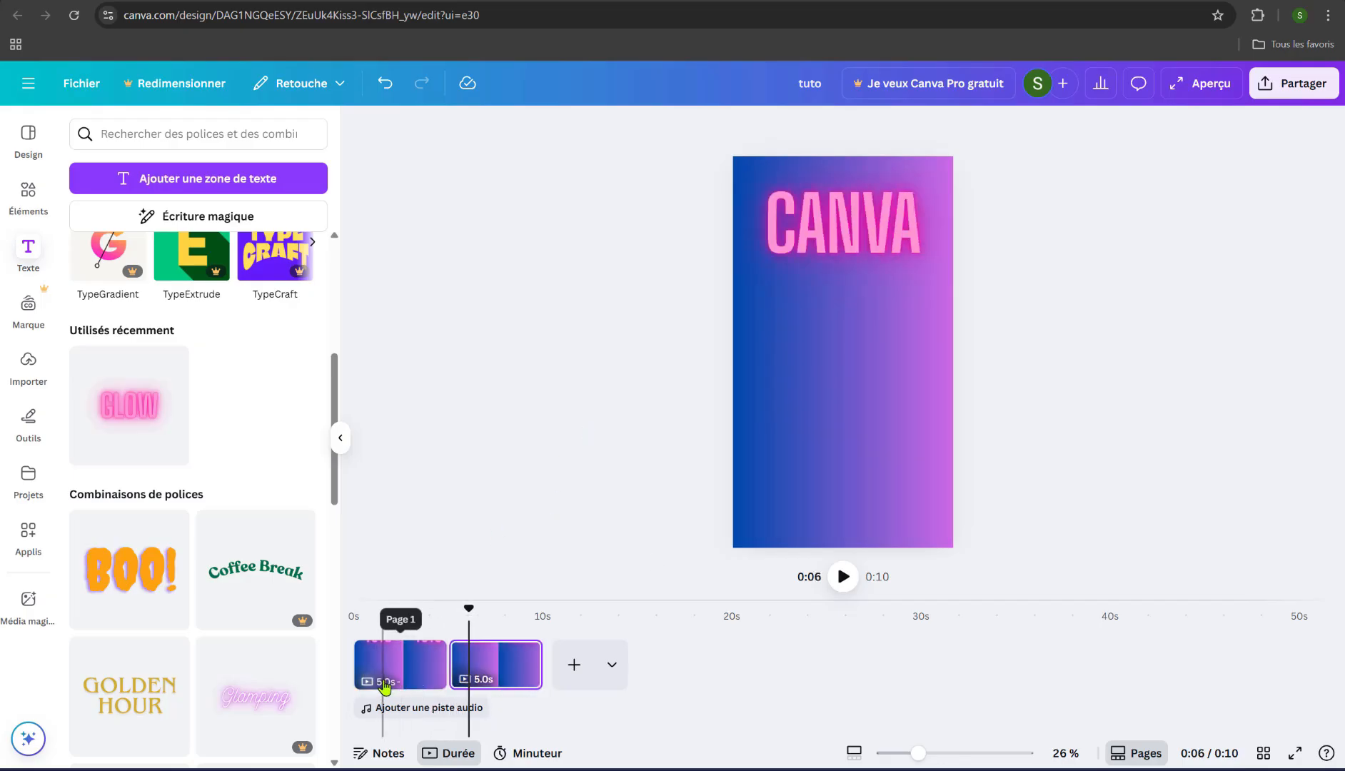
Set the TUTO page's timing to 2.0 s and apply that duration to all pages
{"action": "left_click", "coordinate": [385, 685]}
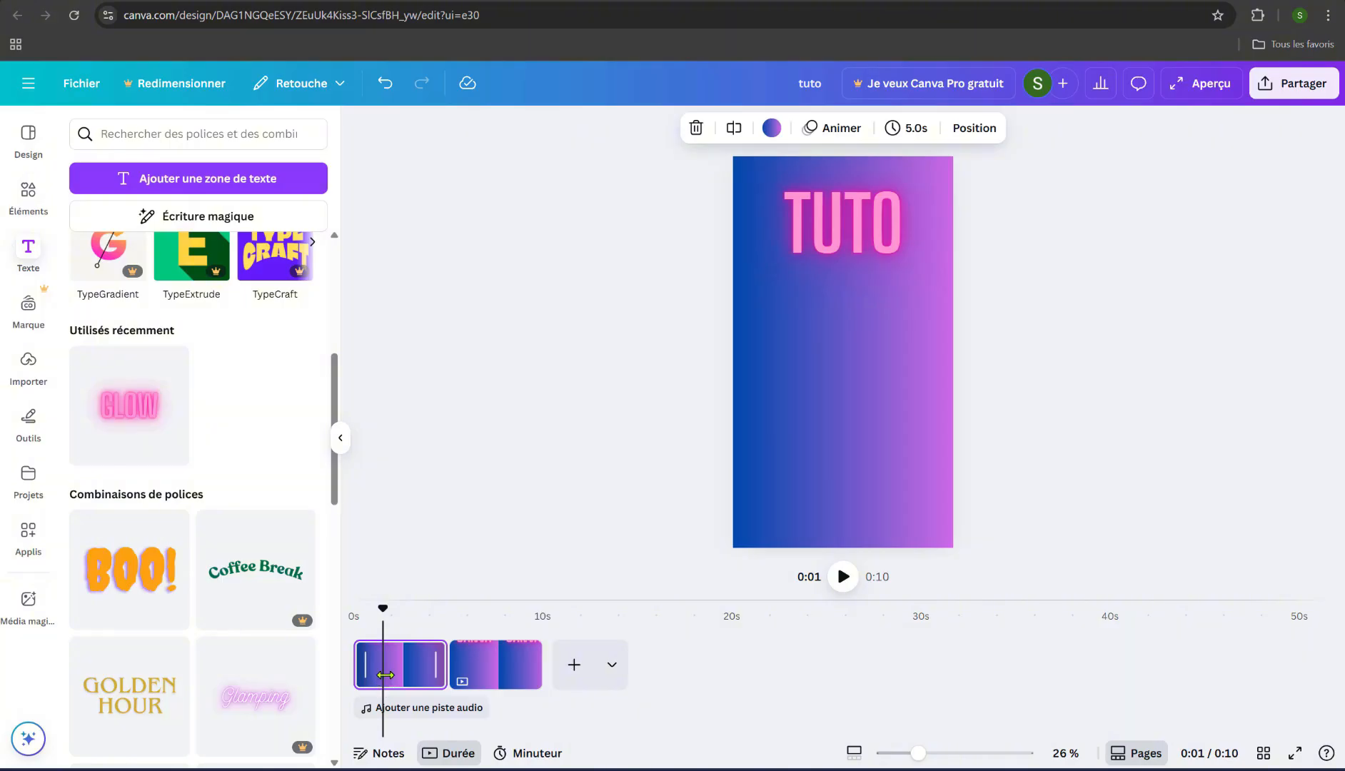
{"action": "right_click", "coordinate": [385, 675]}
{"action": "left_click", "coordinate": [406, 671]}
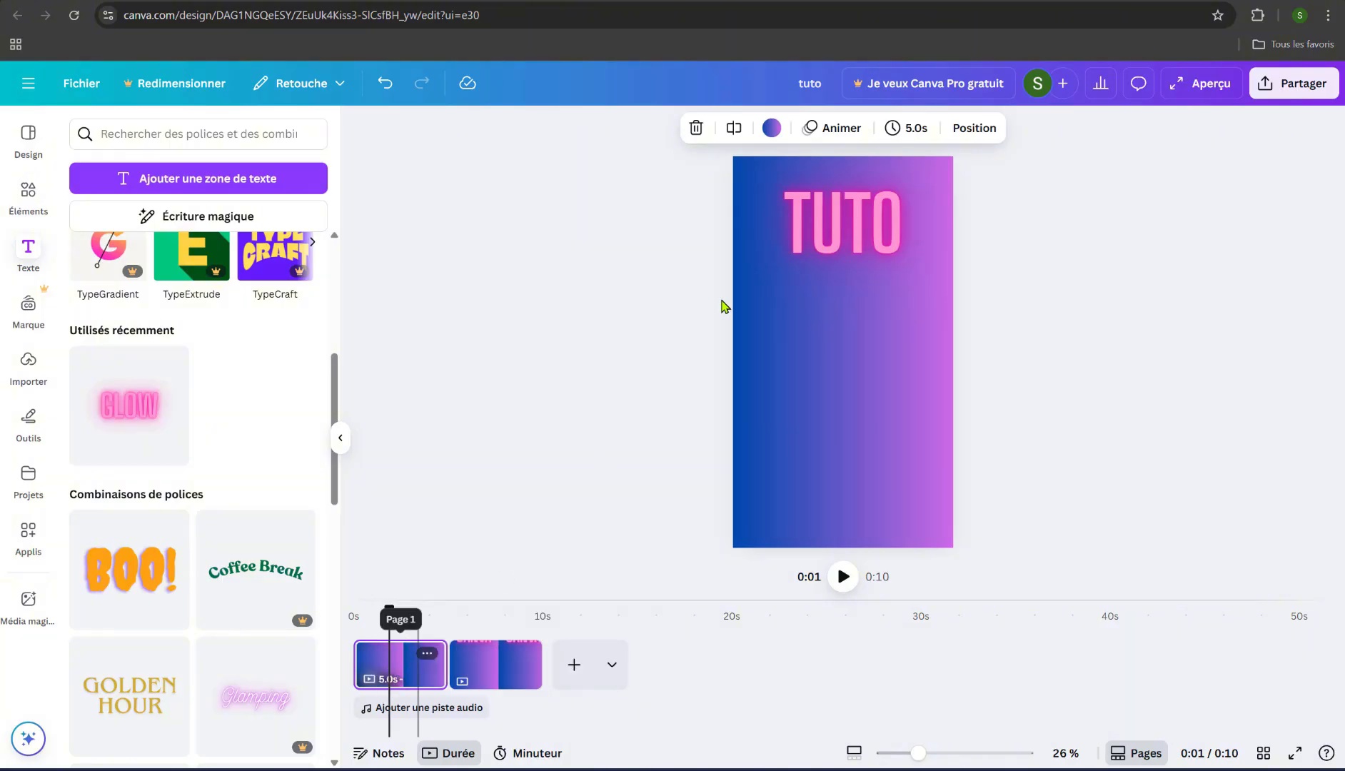
{"action": "left_click", "coordinate": [917, 131]}
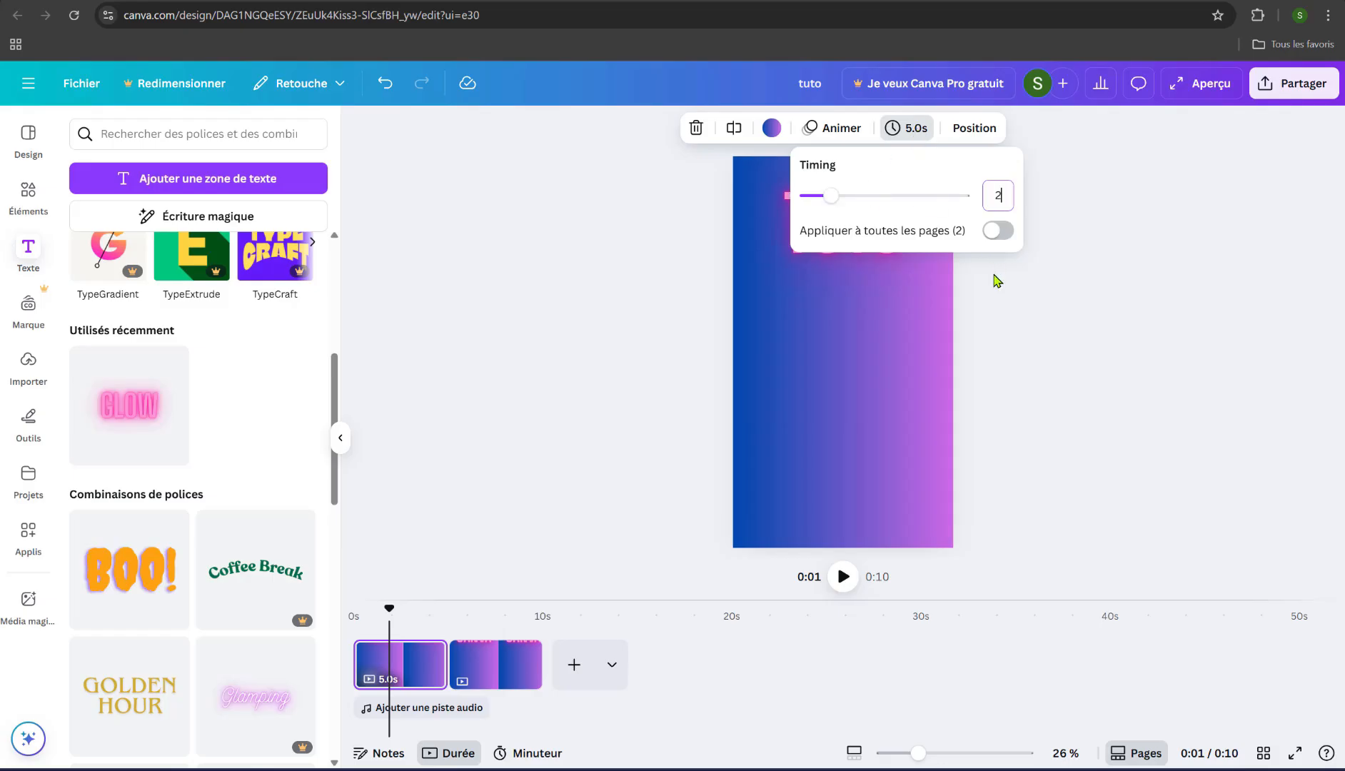
{"action": "left_click", "coordinate": [1059, 358]}
{"action": "left_click", "coordinate": [929, 136]}
{"action": "left_click", "coordinate": [1000, 233]}
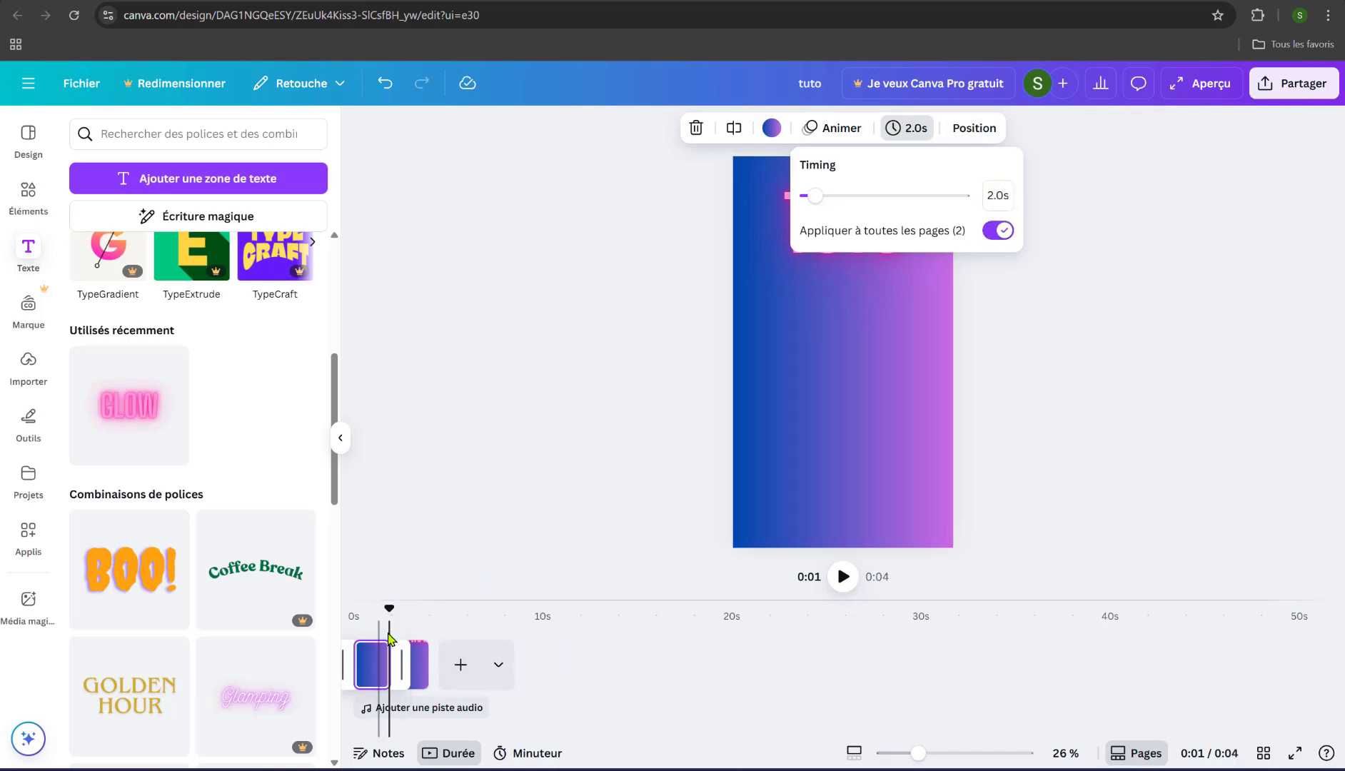
Play the video from the start to review the shortened page durations
{"action": "left_click", "coordinate": [348, 617]}
{"action": "left_click", "coordinate": [348, 617]}
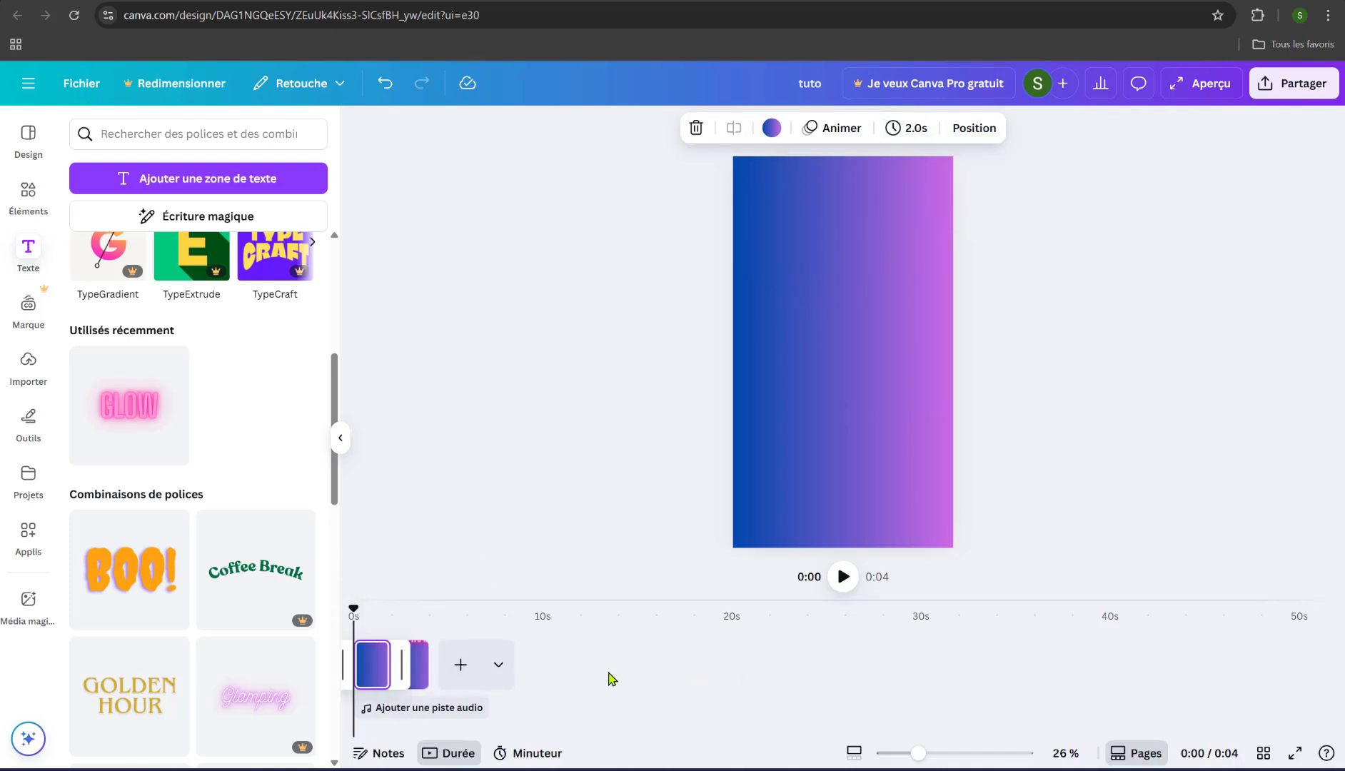
{"action": "key", "text": "space"}
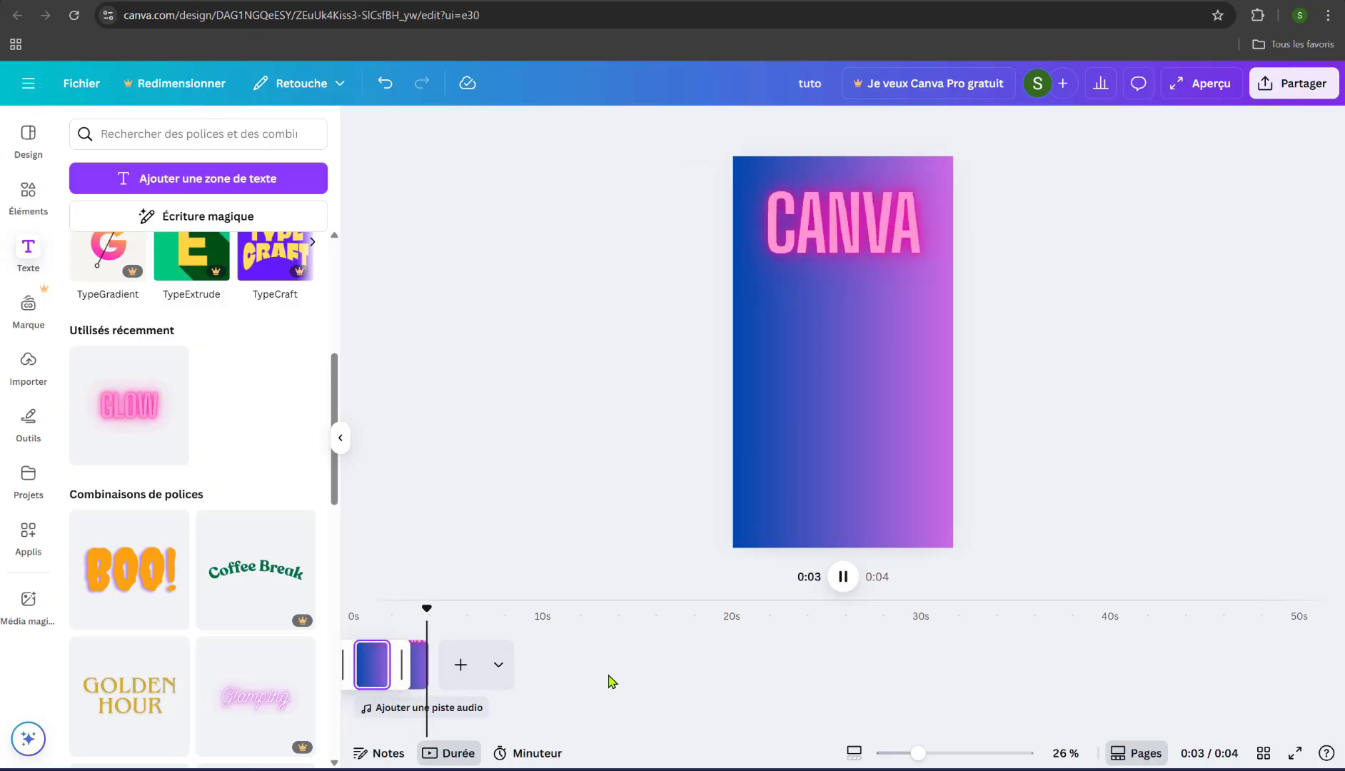
Add a Glisser transition between the TUTO and CANVA pages
{"action": "left_click", "coordinate": [382, 667]}
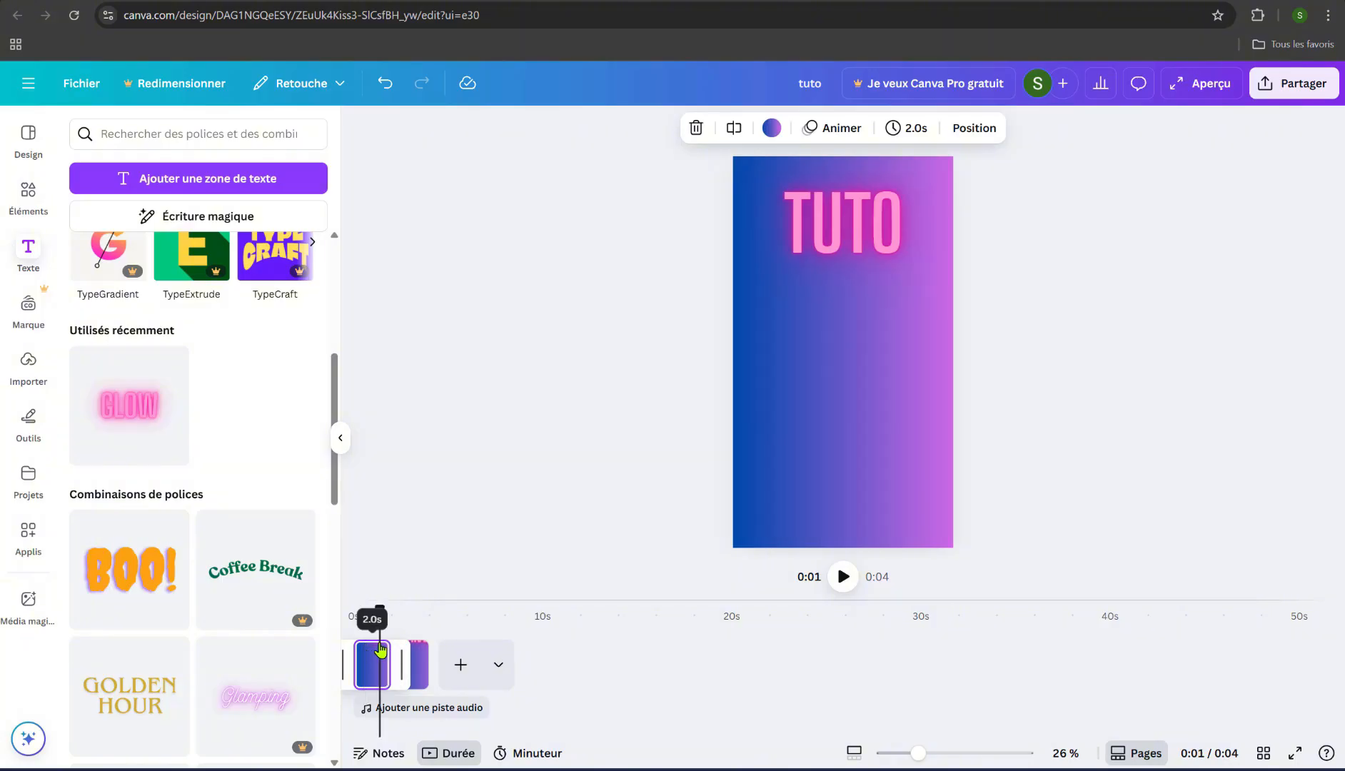
{"action": "mouse_move", "coordinate": [917, 757]}
{"action": "left_mouse_down"}
{"action": "mouse_move", "coordinate": [930, 758]}
{"action": "mouse_move", "coordinate": [914, 757]}
{"action": "left_mouse_up"}
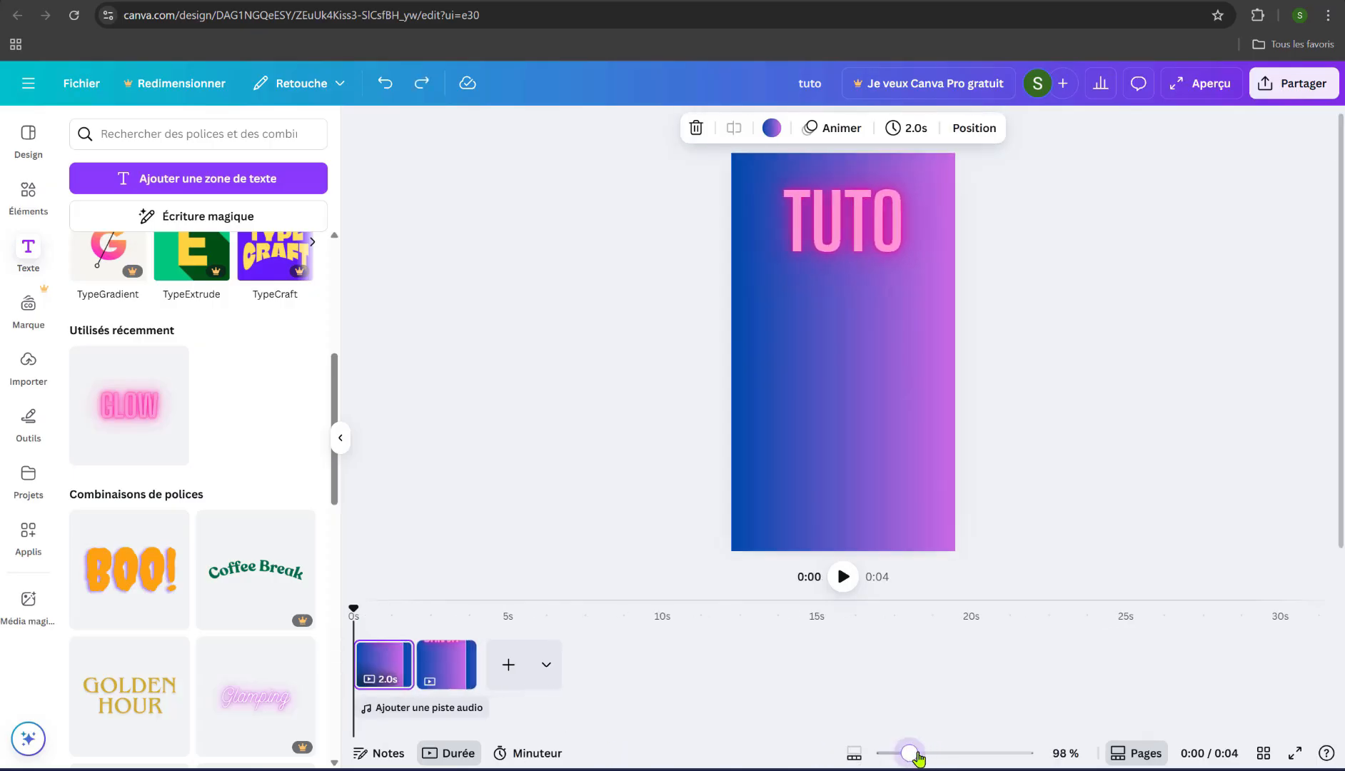
{"action": "left_click_drag", "start_coordinate": [917, 757], "coordinate": [974, 756]}
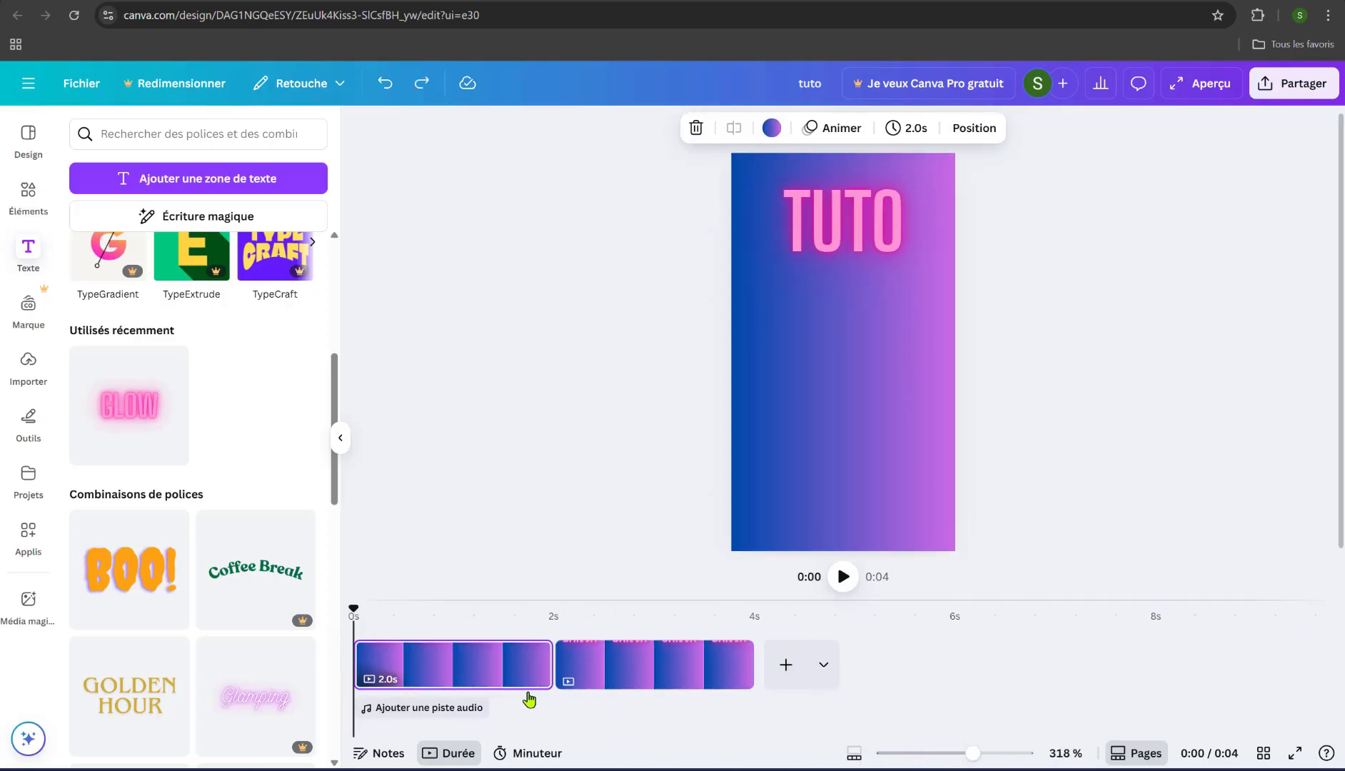
{"action": "left_click", "coordinate": [531, 655]}
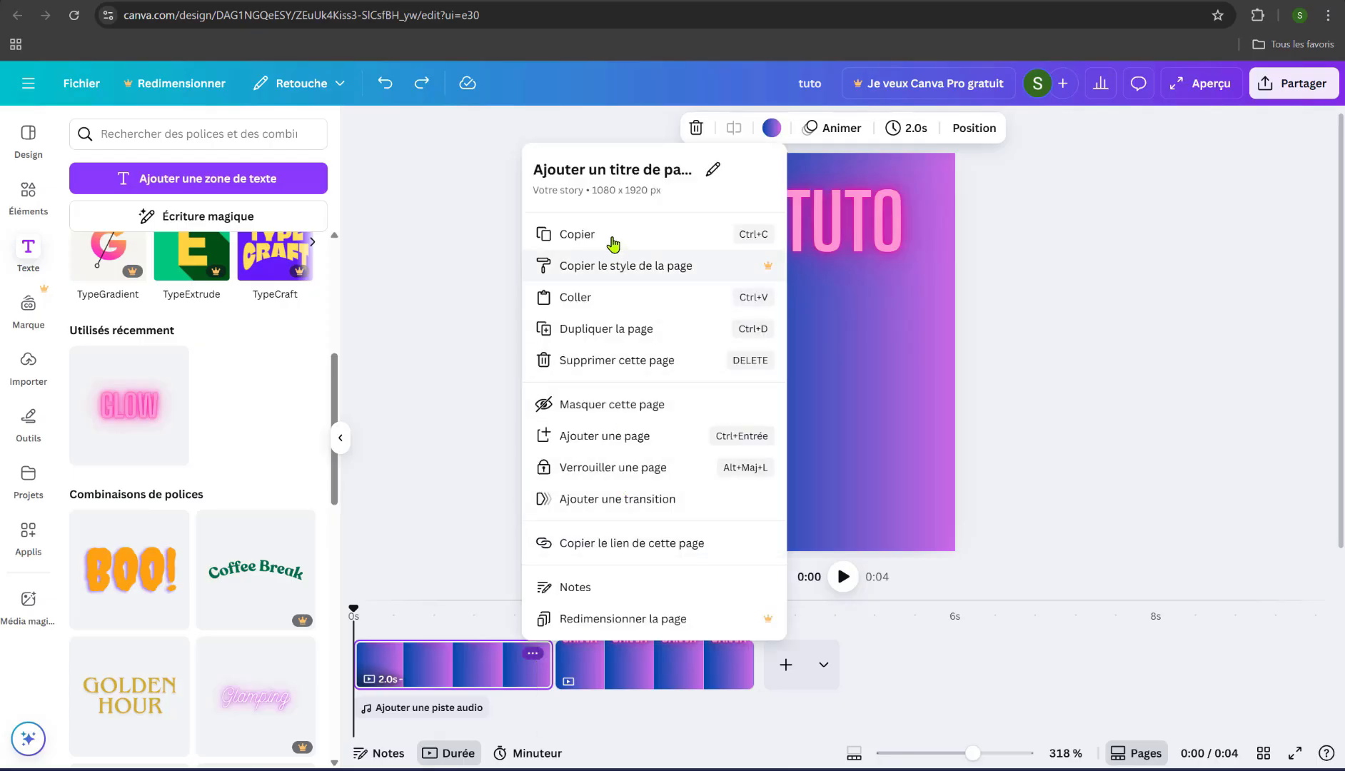
{"action": "left_click", "coordinate": [512, 672]}
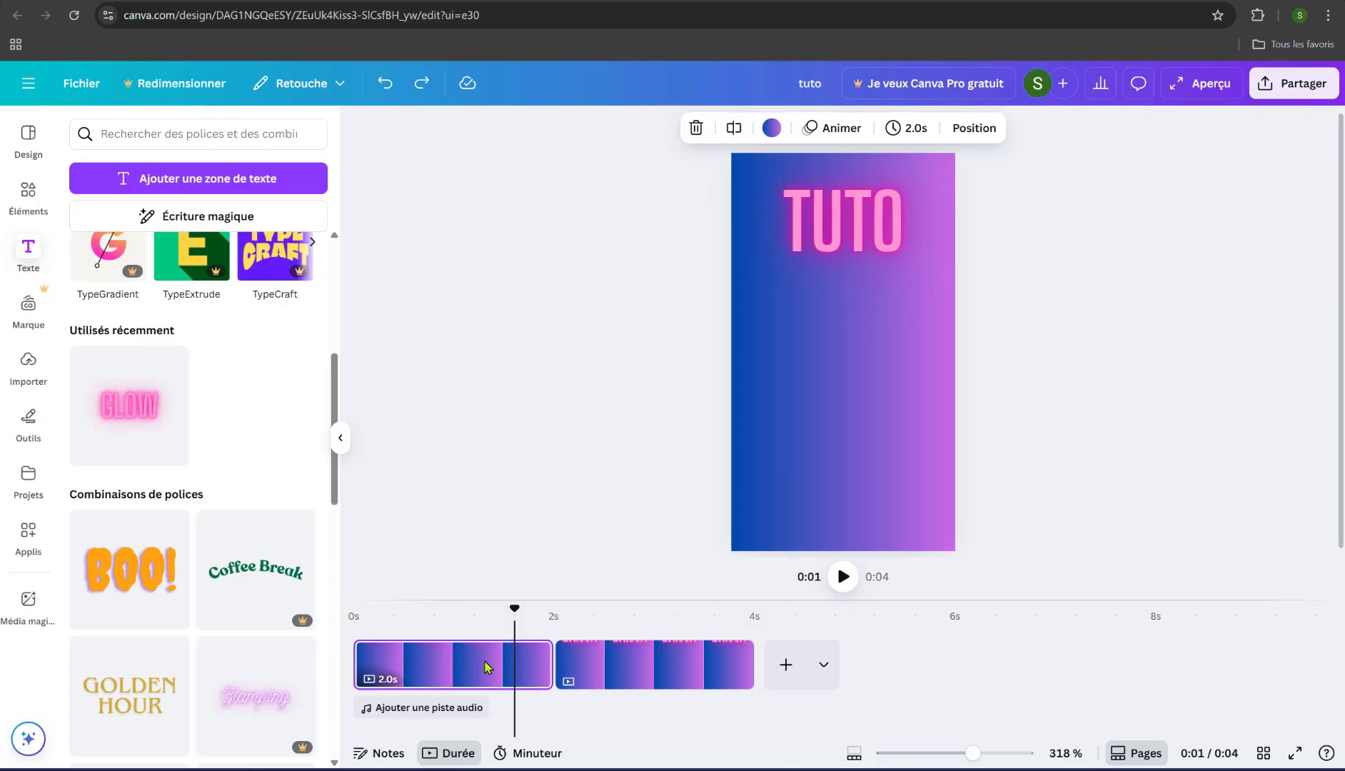
{"action": "right_click", "coordinate": [510, 673]}
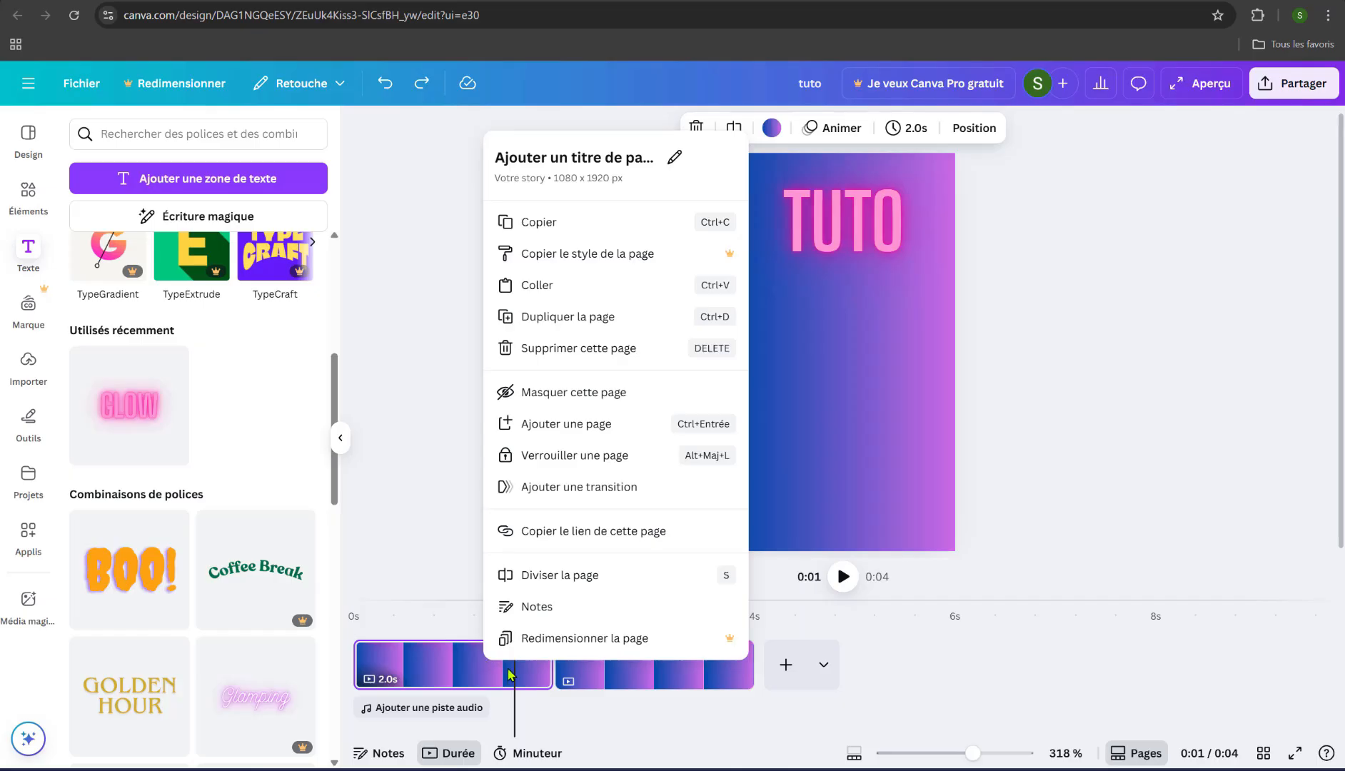
{"action": "left_click", "coordinate": [582, 487]}
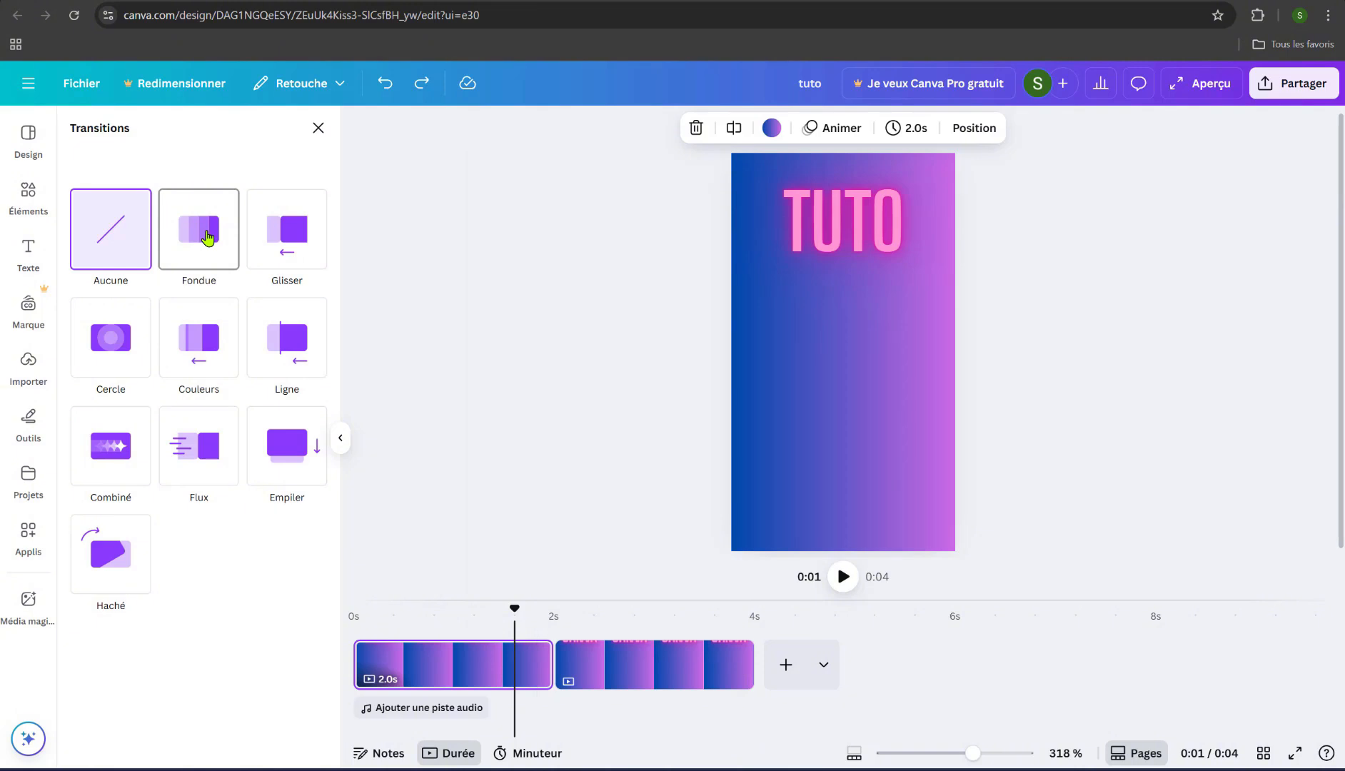
{"action": "left_click", "coordinate": [286, 239]}
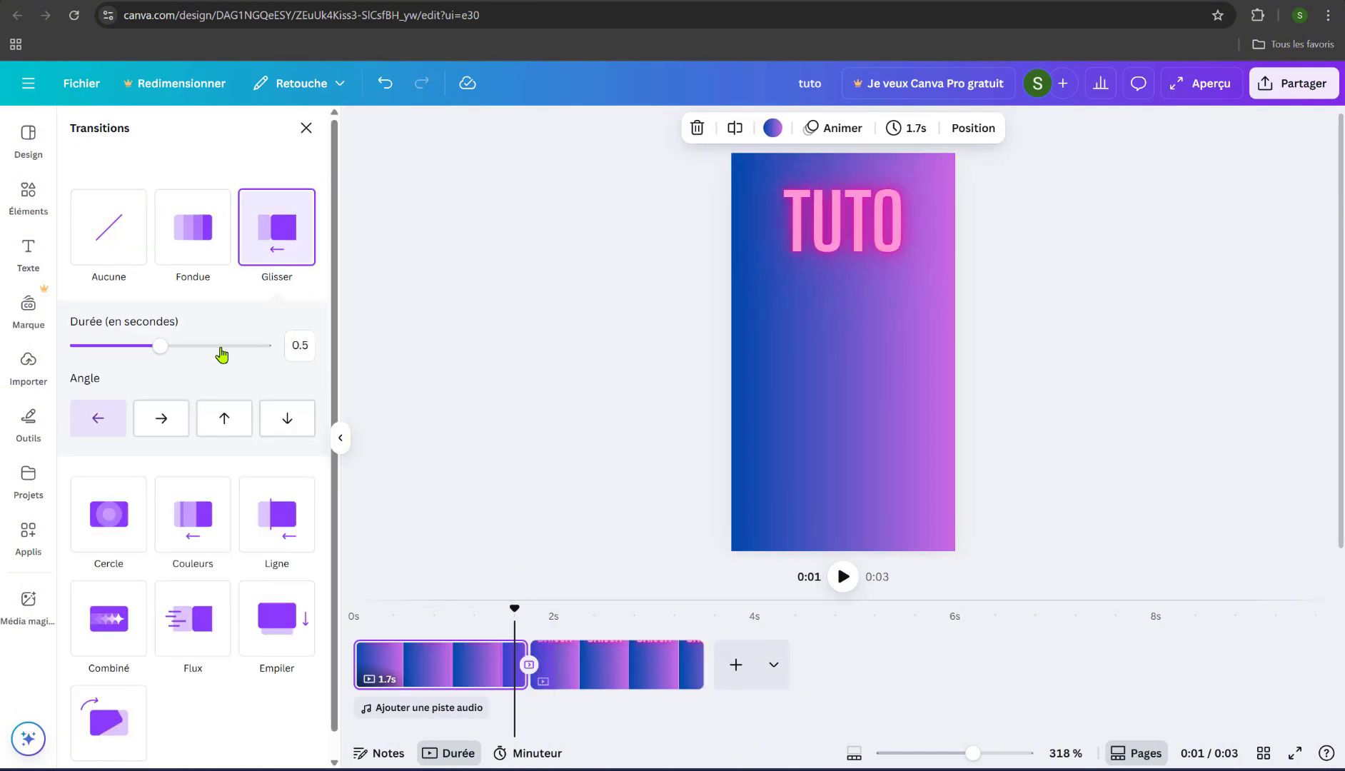
{"action": "mouse_move", "coordinate": [161, 353]}
{"action": "left_mouse_down"}
{"action": "mouse_move", "coordinate": [235, 355]}
{"action": "mouse_move", "coordinate": [151, 359]}
{"action": "left_mouse_up"}
Play the video from the start to check the transition, and undo adding the Glisser transition
{"action": "left_click_drag", "start_coordinate": [507, 610], "coordinate": [365, 629]}
{"action": "key", "text": "space"}
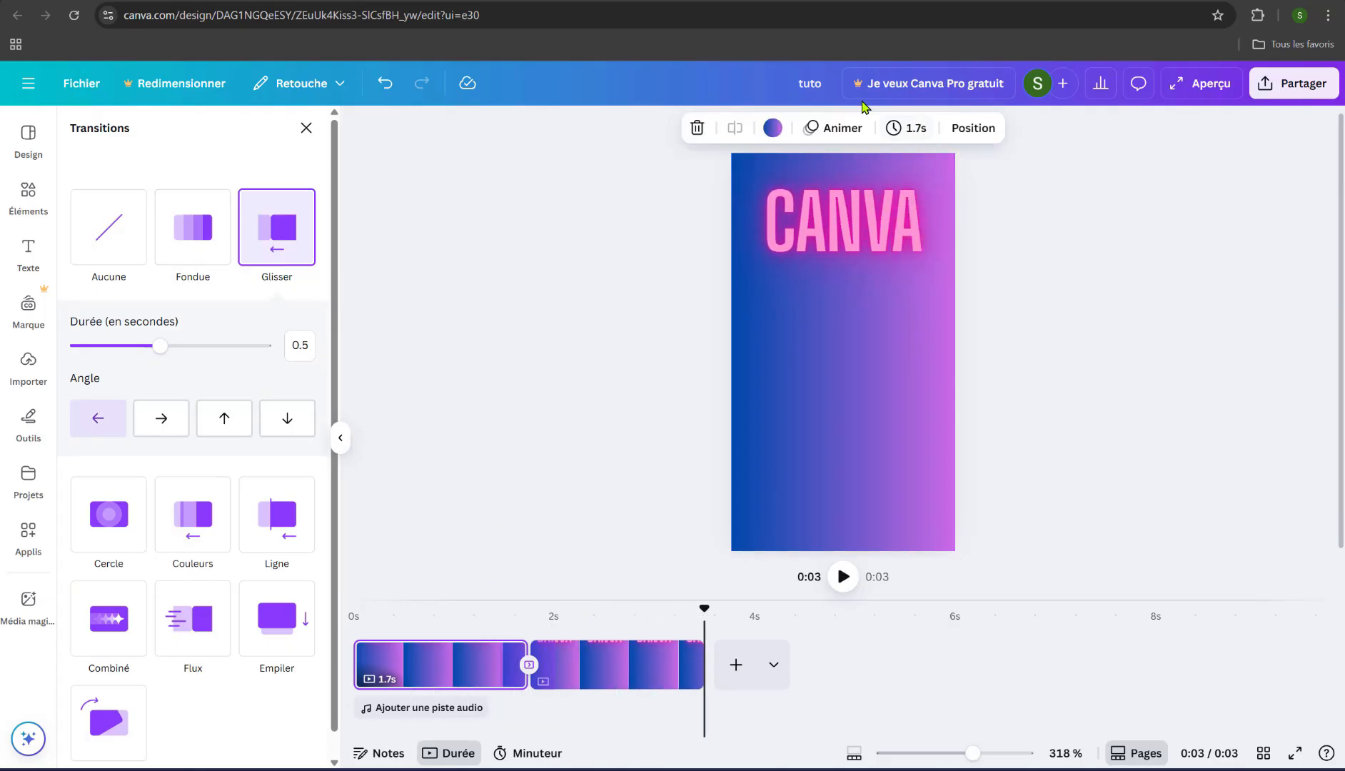
{"action": "left_click", "coordinate": [382, 83]}
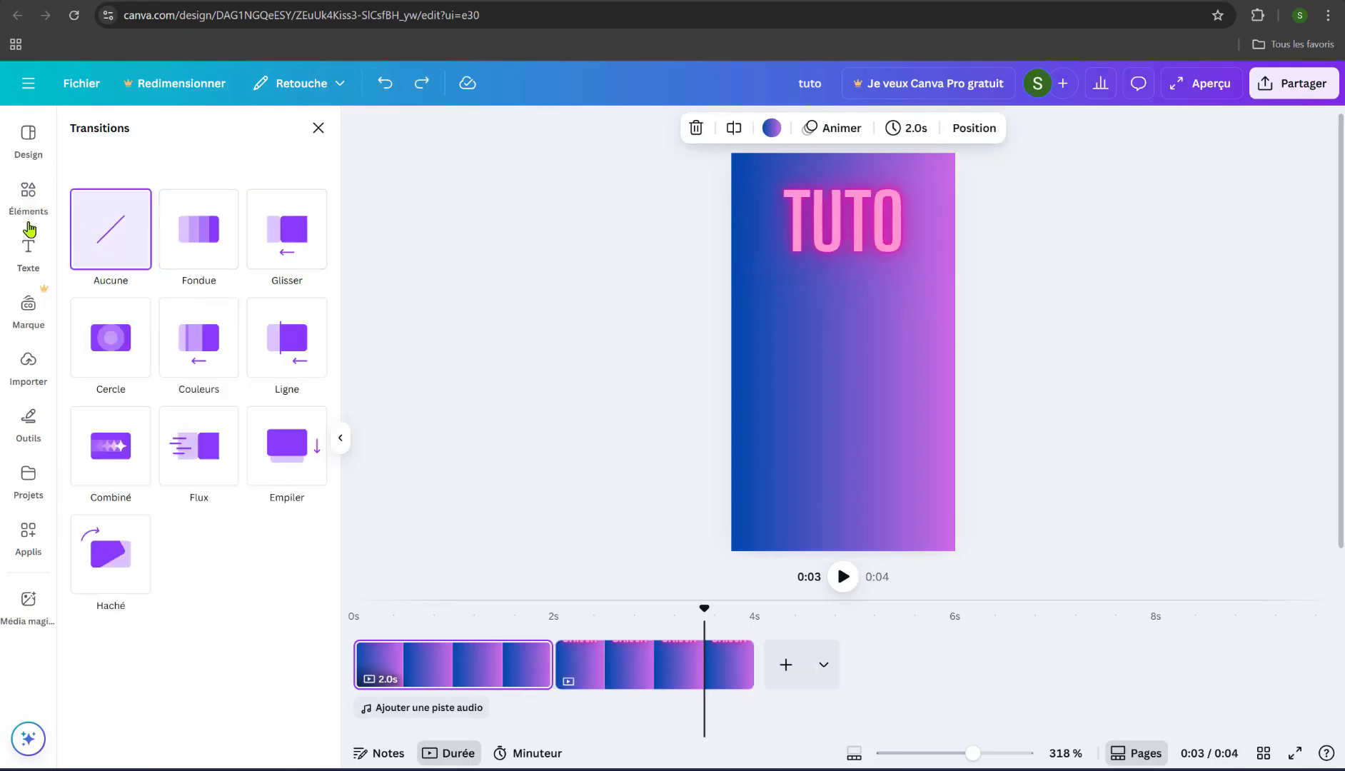
Import the Chateau_de_Bouille-Menard photo from the Bureau folder into the uploads
{"action": "left_click", "coordinate": [29, 198]}
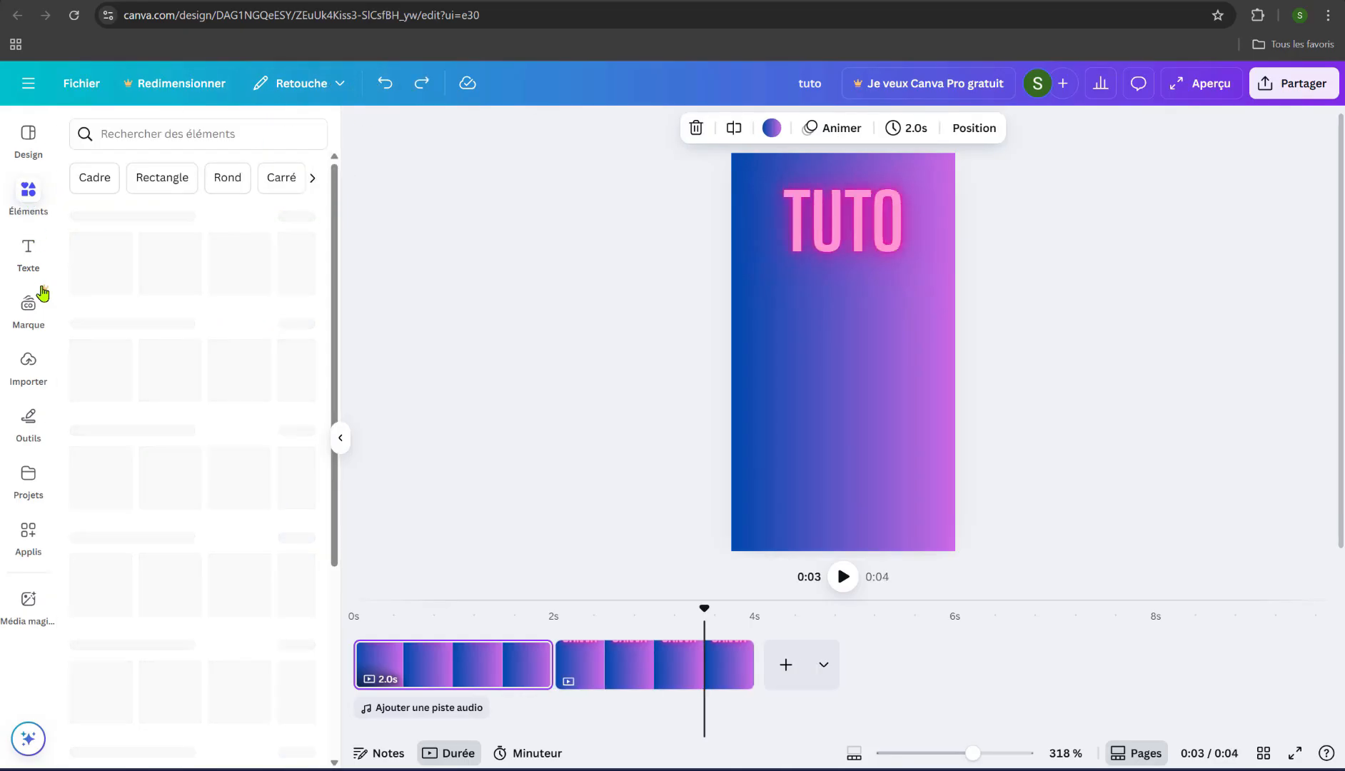
{"action": "left_click", "coordinate": [19, 350]}
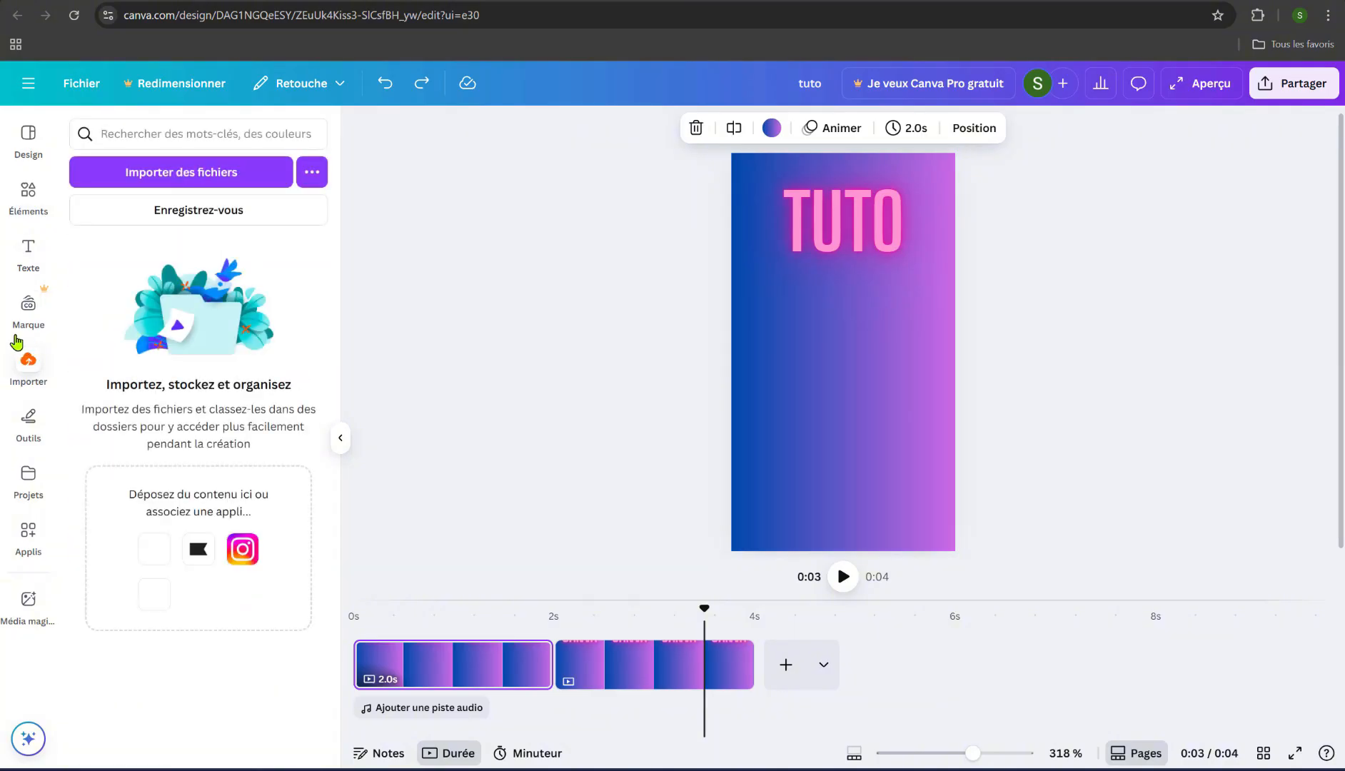
{"action": "left_click", "coordinate": [194, 179]}
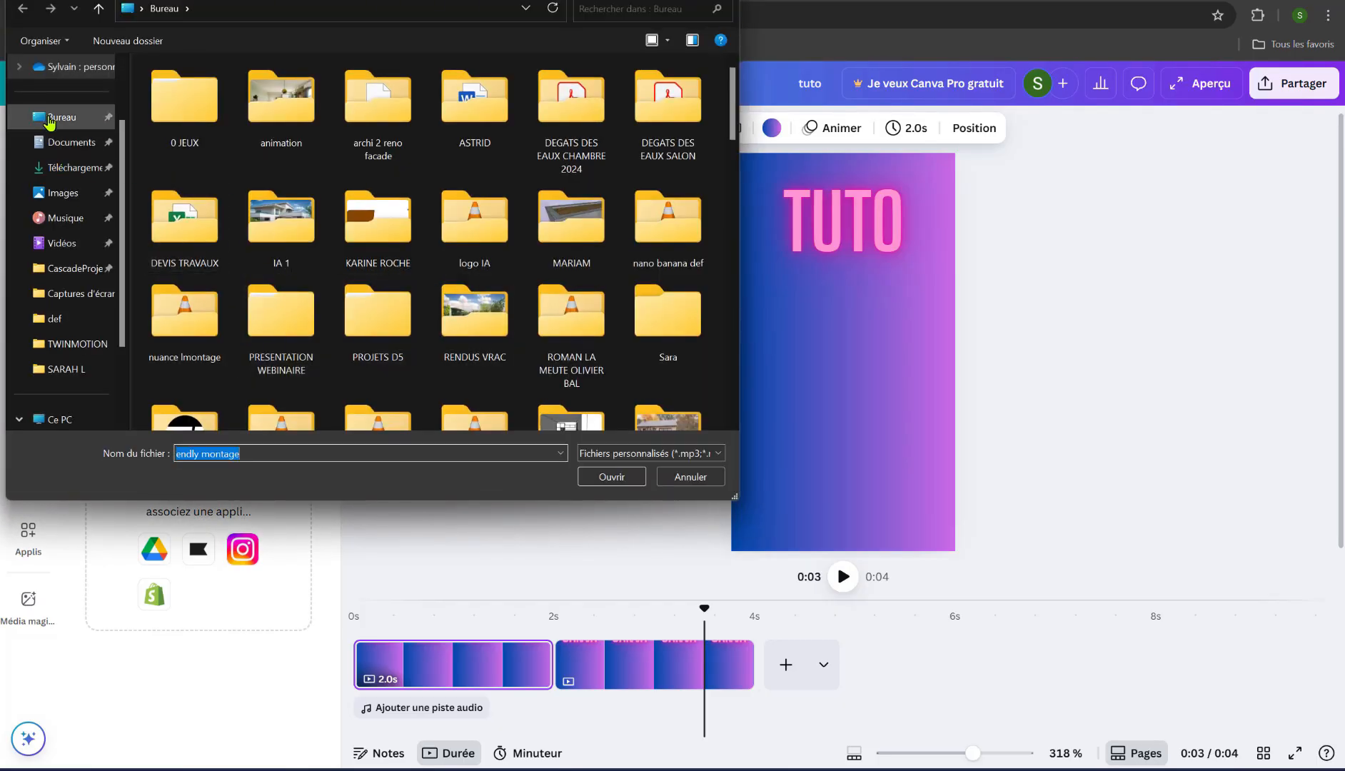
{"action": "left_click", "coordinate": [79, 117]}
{"action": "scroll", "coordinate": [383, 289], "scroll_direction": "down", "scroll_amount": 5}
{"action": "scroll", "coordinate": [383, 289], "scroll_direction": "down", "scroll_amount": 5}
{"action": "left_click", "coordinate": [667, 229]}
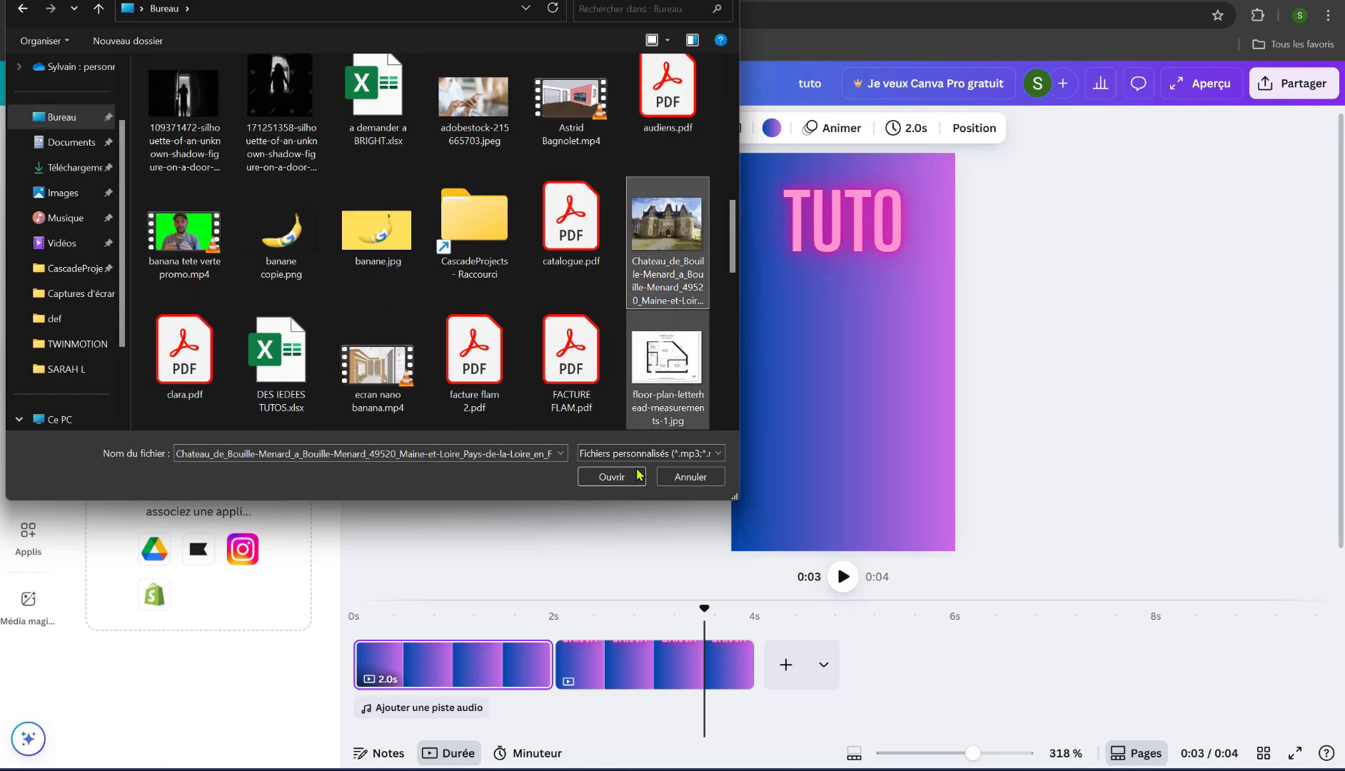
{"action": "left_click", "coordinate": [612, 477]}
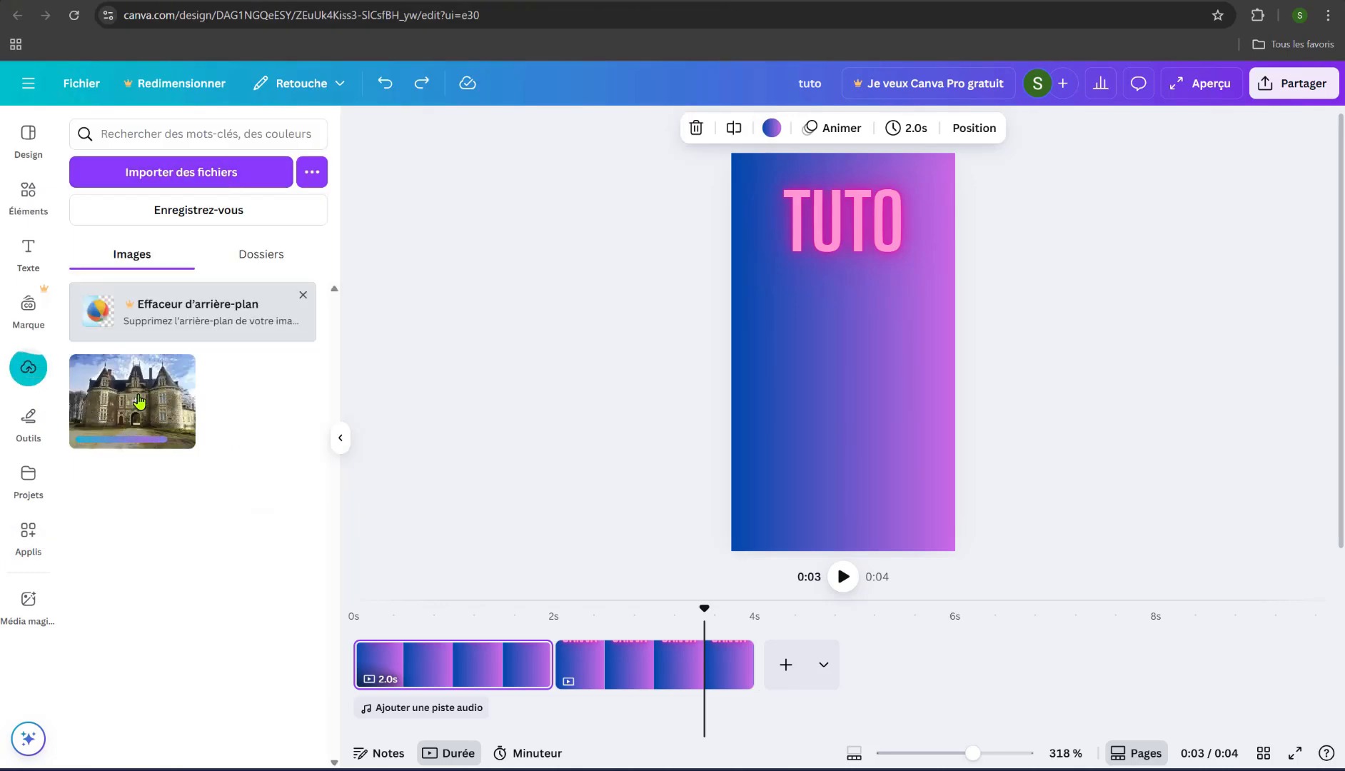
Place the castle photo at an enlarged size below the TUTO text, with its corners rounded to 100
{"action": "left_click_drag", "start_coordinate": [150, 397], "coordinate": [845, 323]}
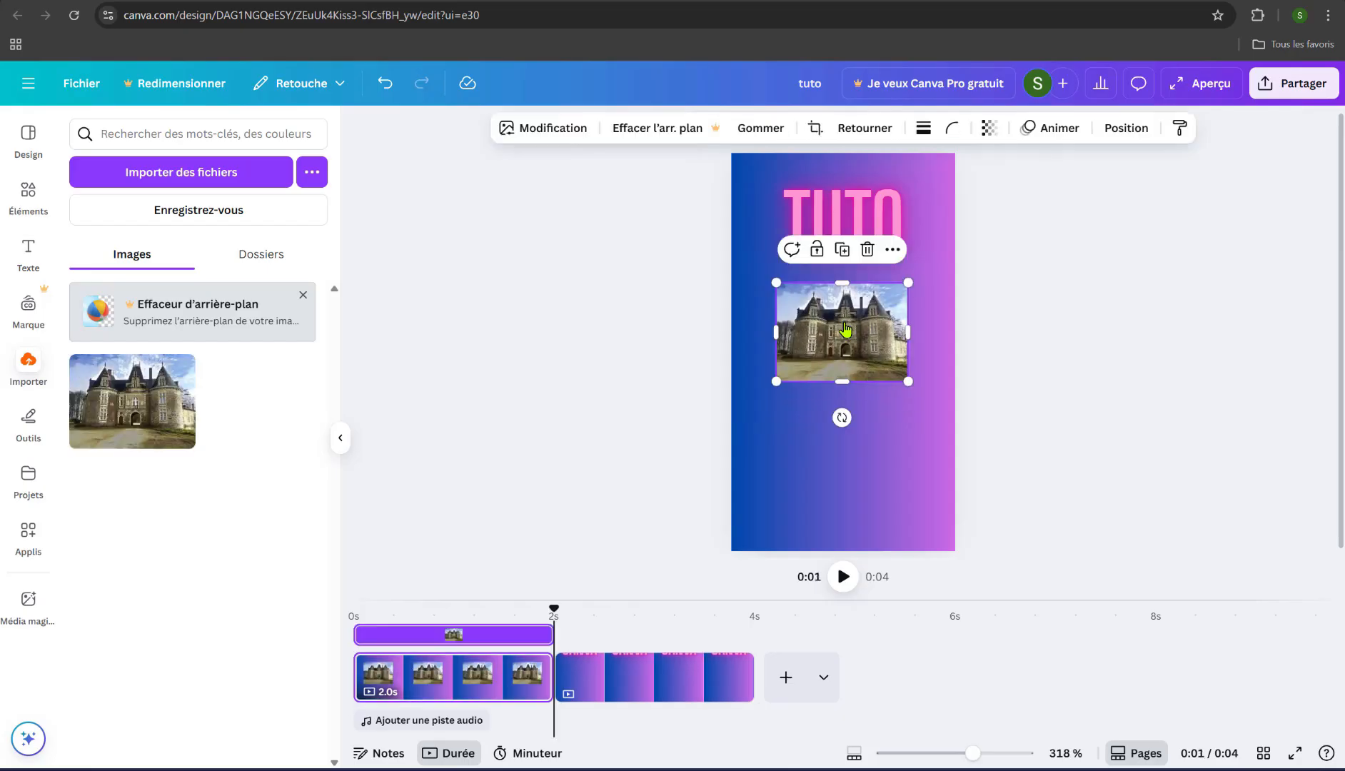
{"action": "left_click_drag", "start_coordinate": [902, 383], "coordinate": [857, 374]}
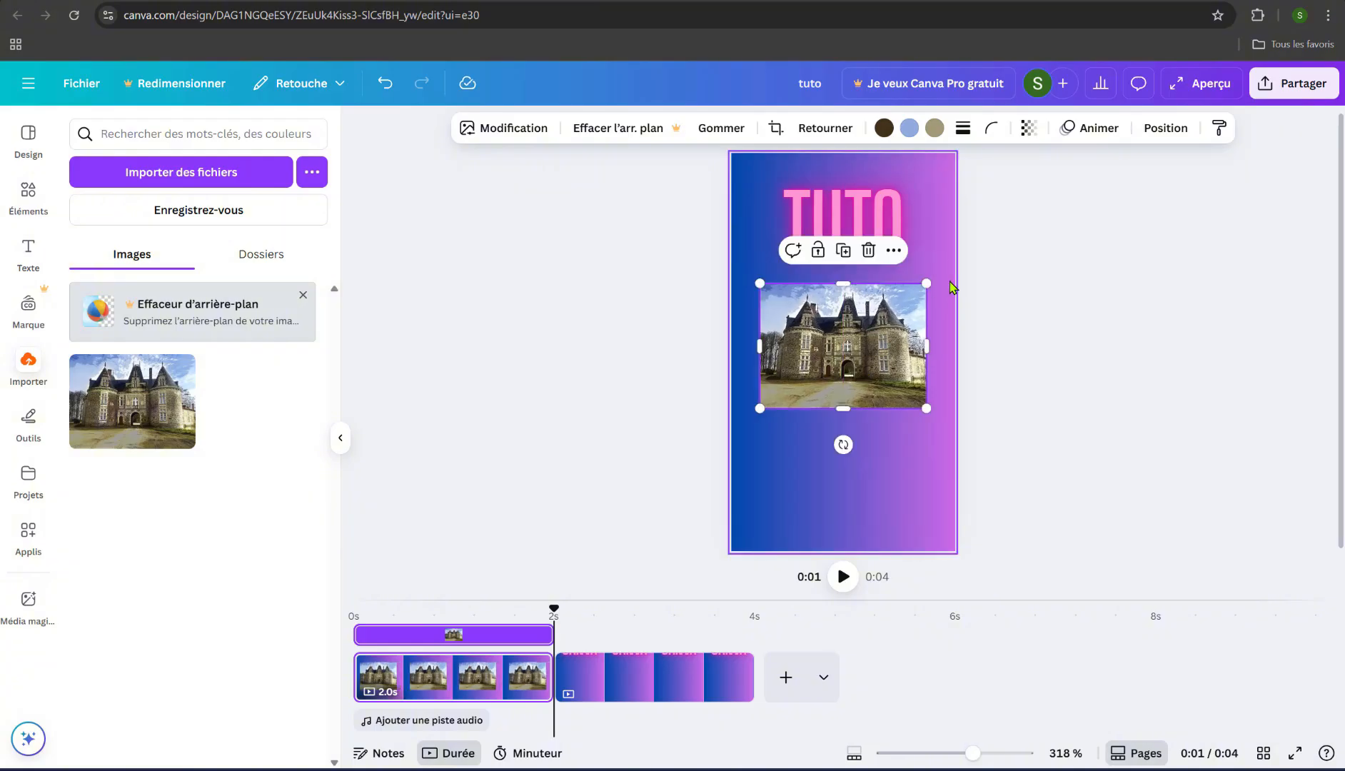
{"action": "left_click", "coordinate": [991, 129]}
{"action": "left_click_drag", "start_coordinate": [911, 193], "coordinate": [1073, 200]}
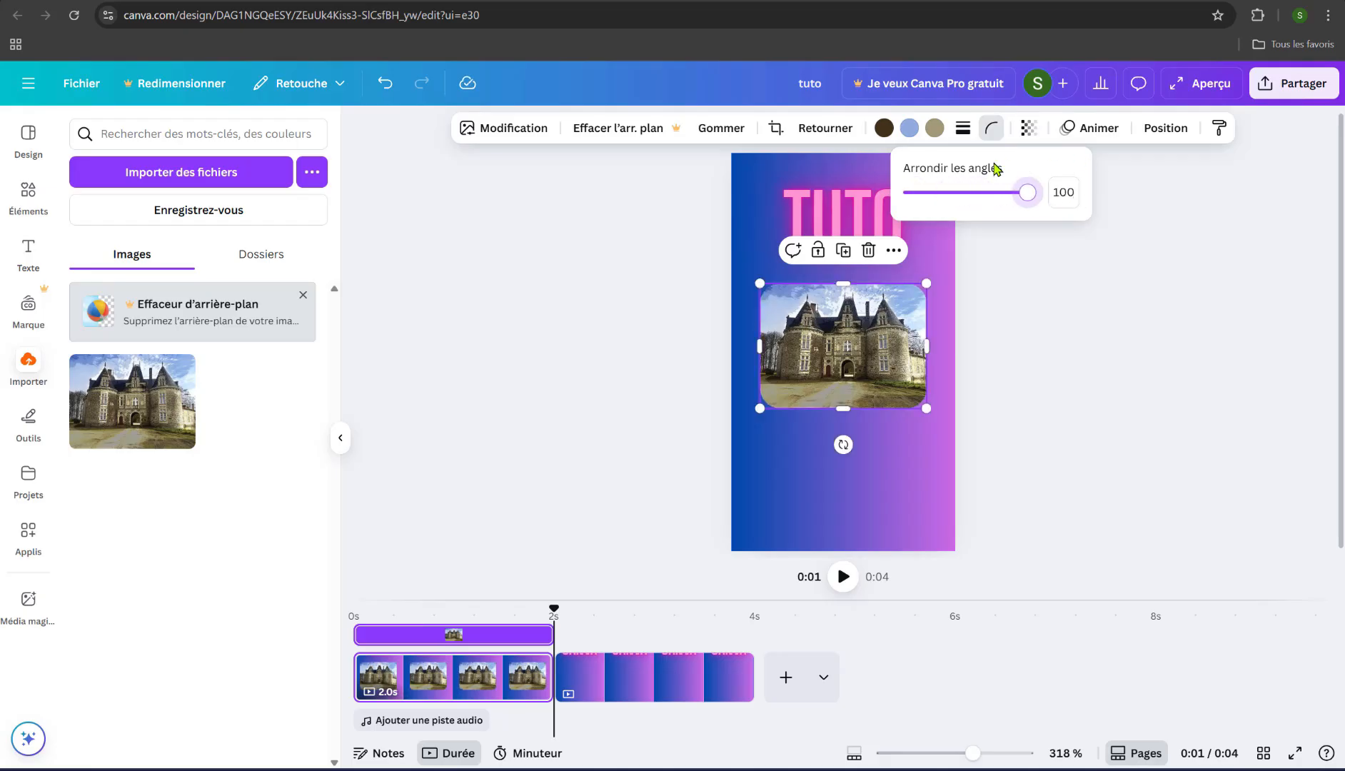
Give the castle photo a solid white border with a line thickness of 23
{"action": "left_click", "coordinate": [963, 128]}
{"action": "mouse_move", "coordinate": [875, 243]}
{"action": "left_mouse_down"}
{"action": "mouse_move", "coordinate": [901, 236]}
{"action": "mouse_move", "coordinate": [890, 236]}
{"action": "left_mouse_up"}
{"action": "left_click", "coordinate": [949, 129]}
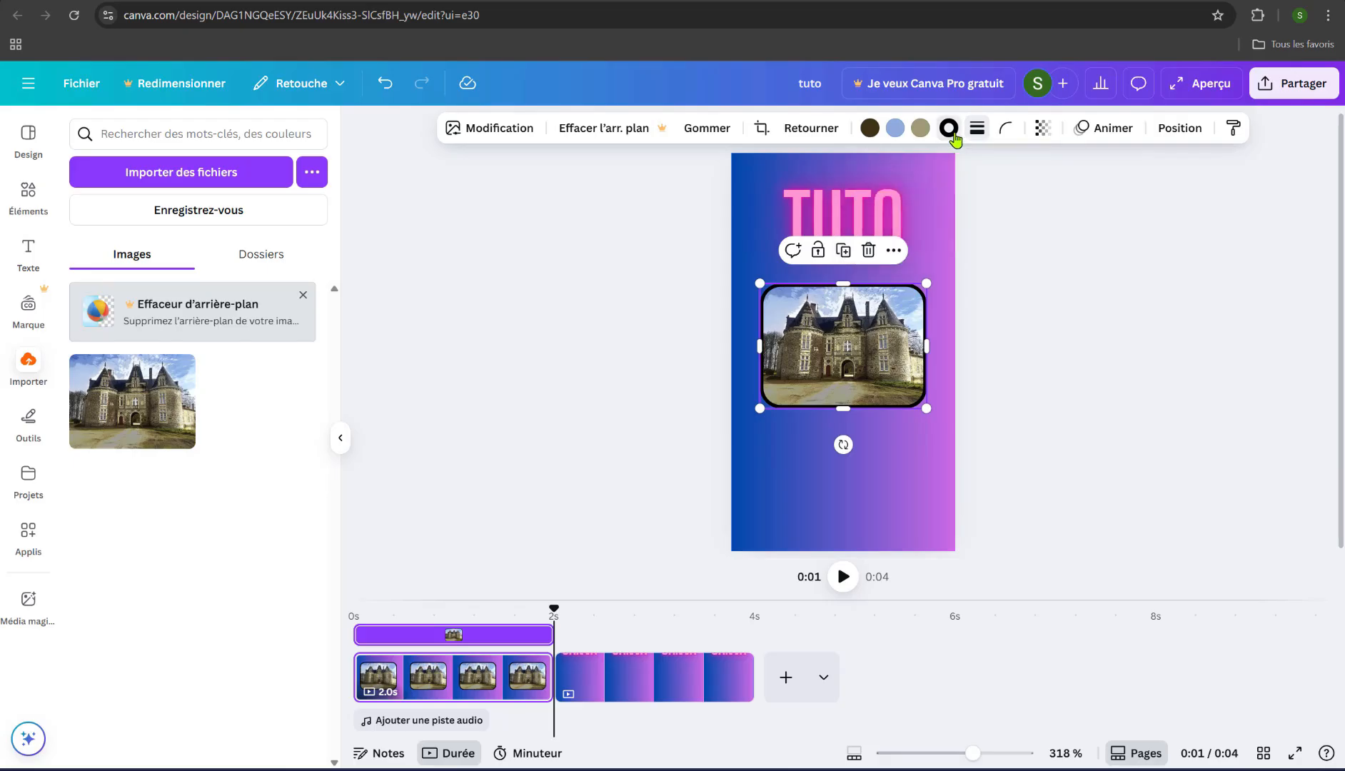
{"action": "left_click", "coordinate": [949, 129]}
{"action": "left_click", "coordinate": [949, 128]}
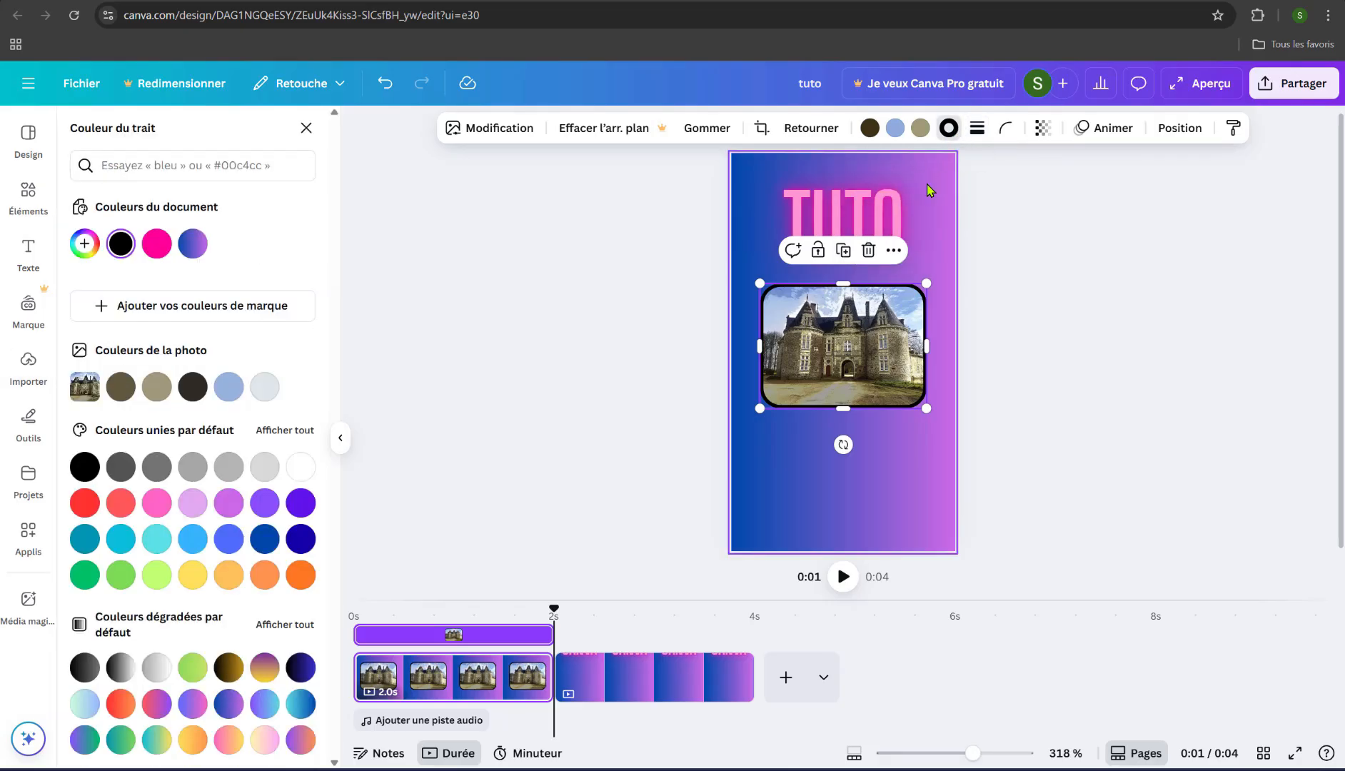
{"action": "left_click", "coordinate": [300, 467]}
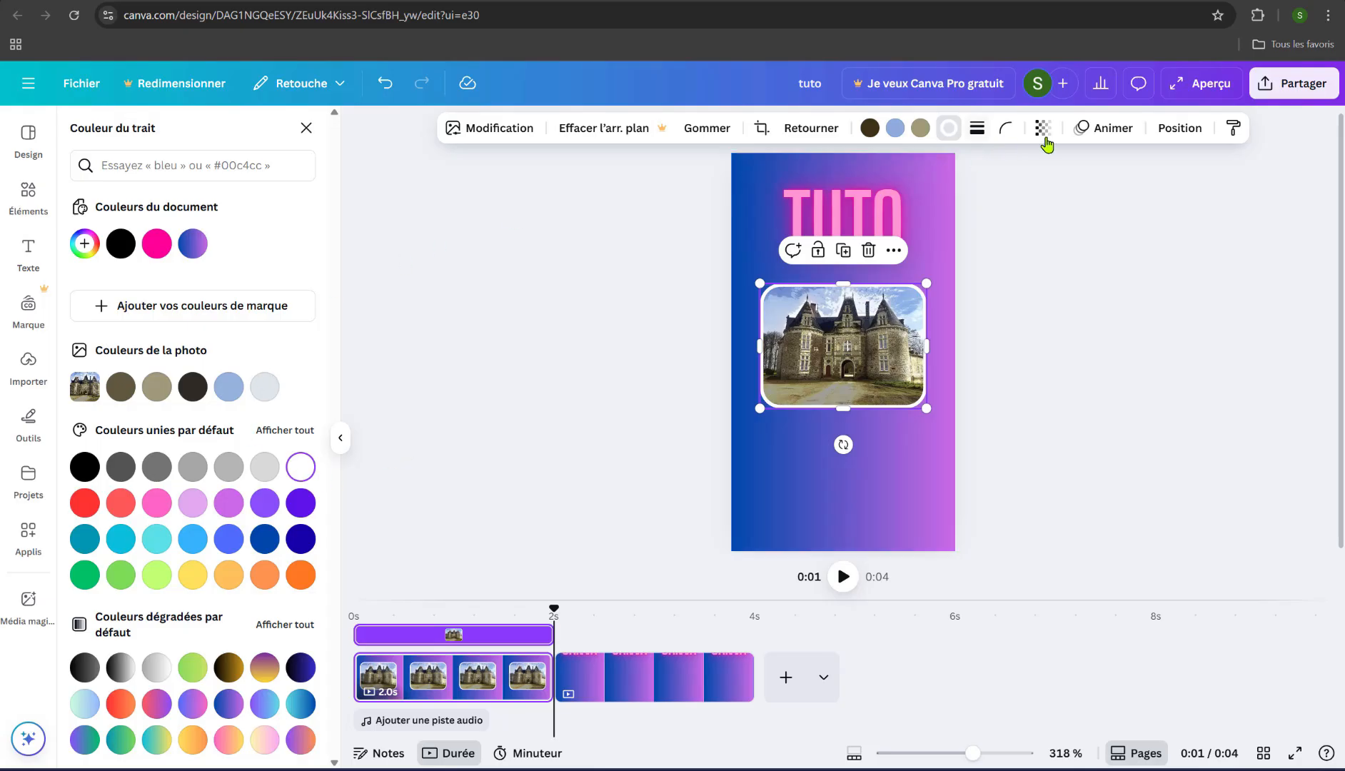
{"action": "left_click", "coordinate": [977, 127]}
{"action": "left_click_drag", "start_coordinate": [922, 242], "coordinate": [929, 242]}
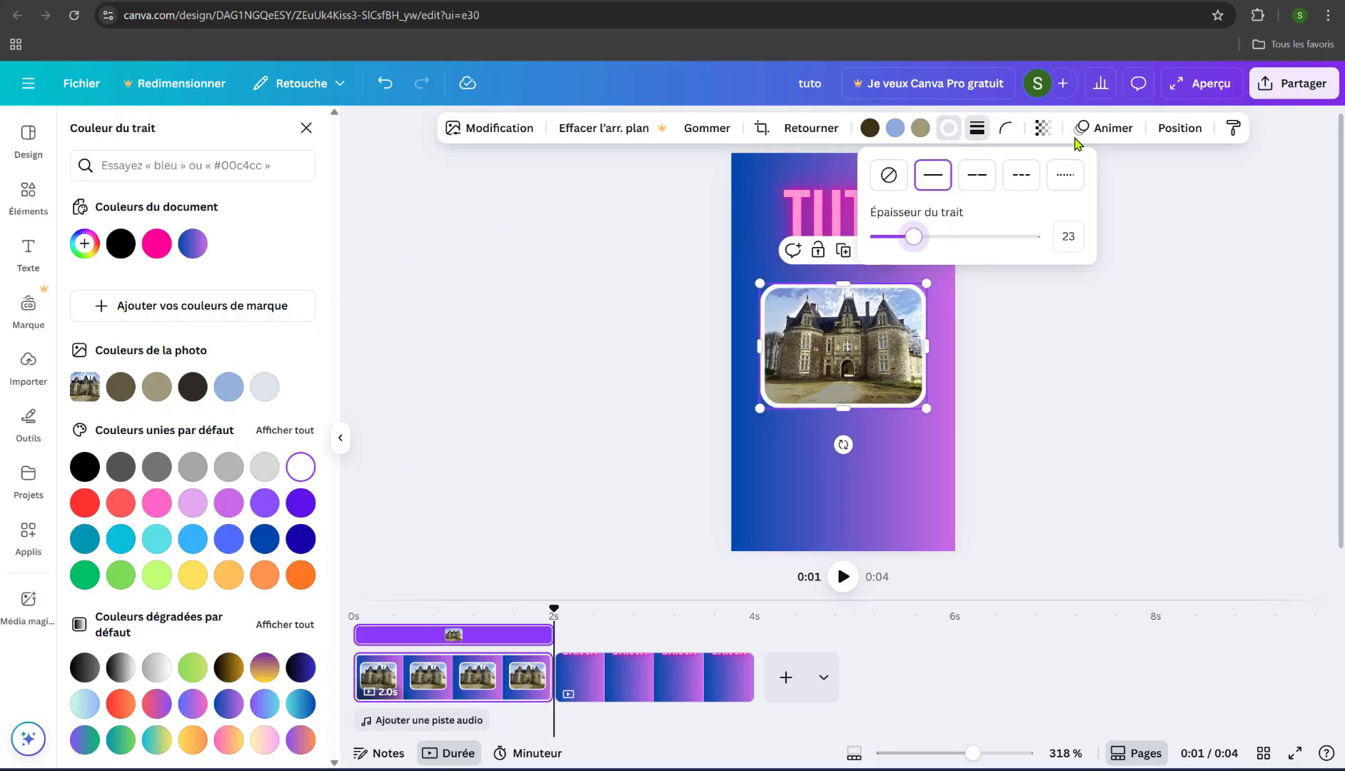
Animate the castle photo with the Glissement effect and play the video from the start to check it
{"action": "left_click", "coordinate": [1104, 131]}
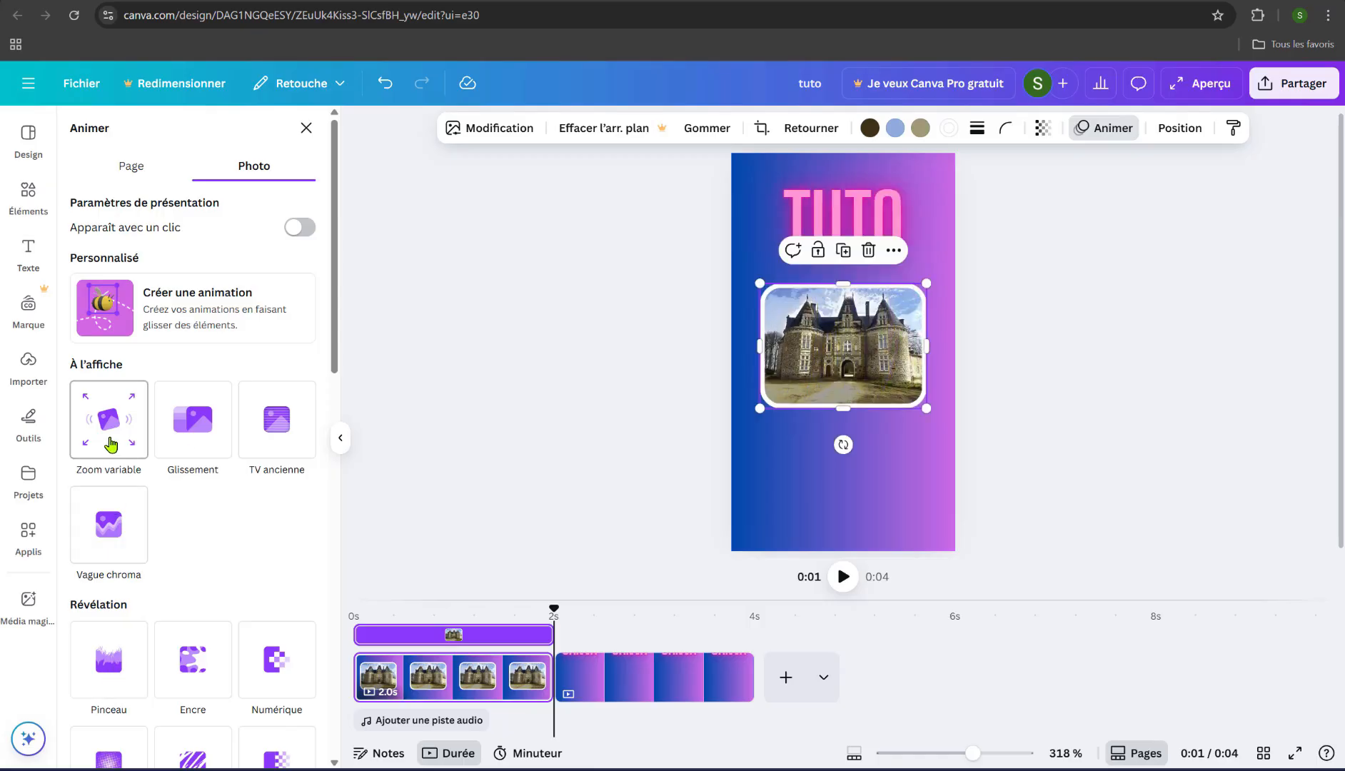
{"action": "left_click", "coordinate": [194, 421]}
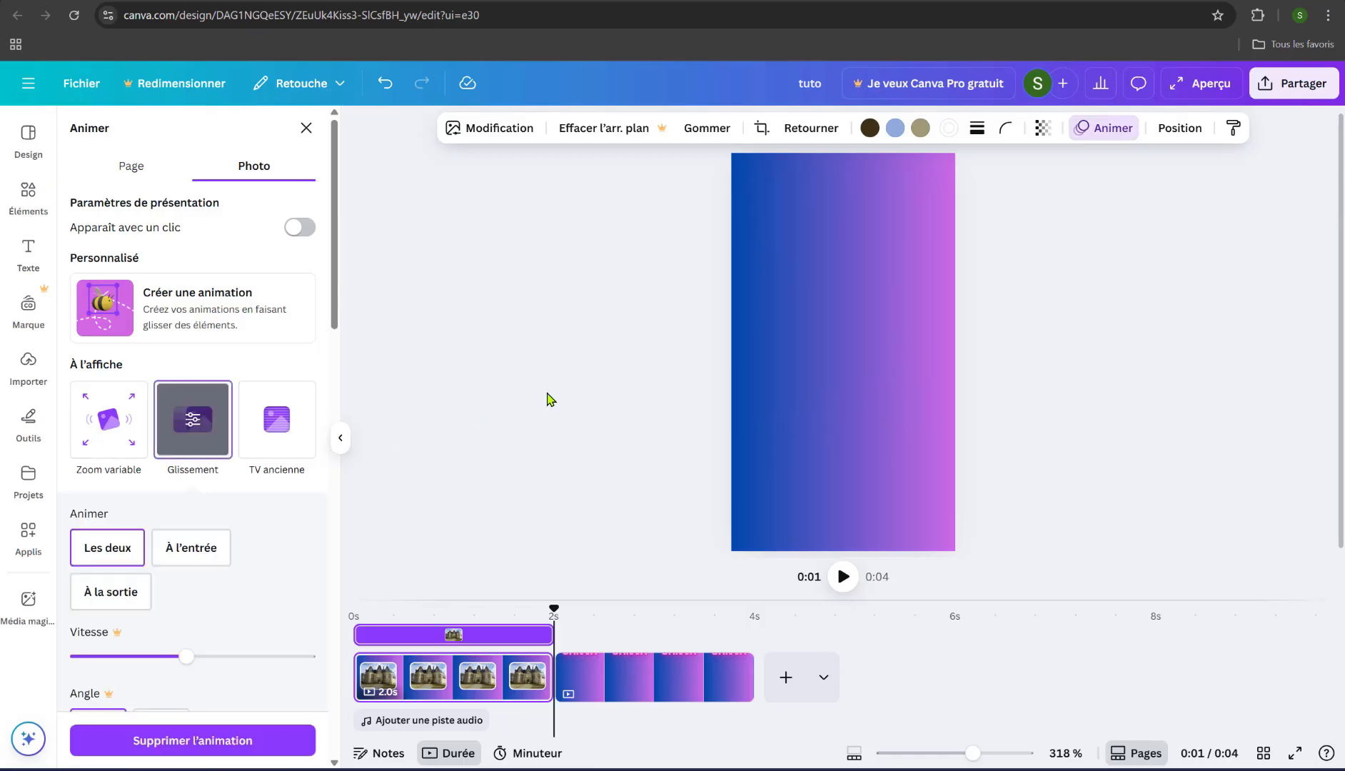
{"action": "key", "text": "Escape"}
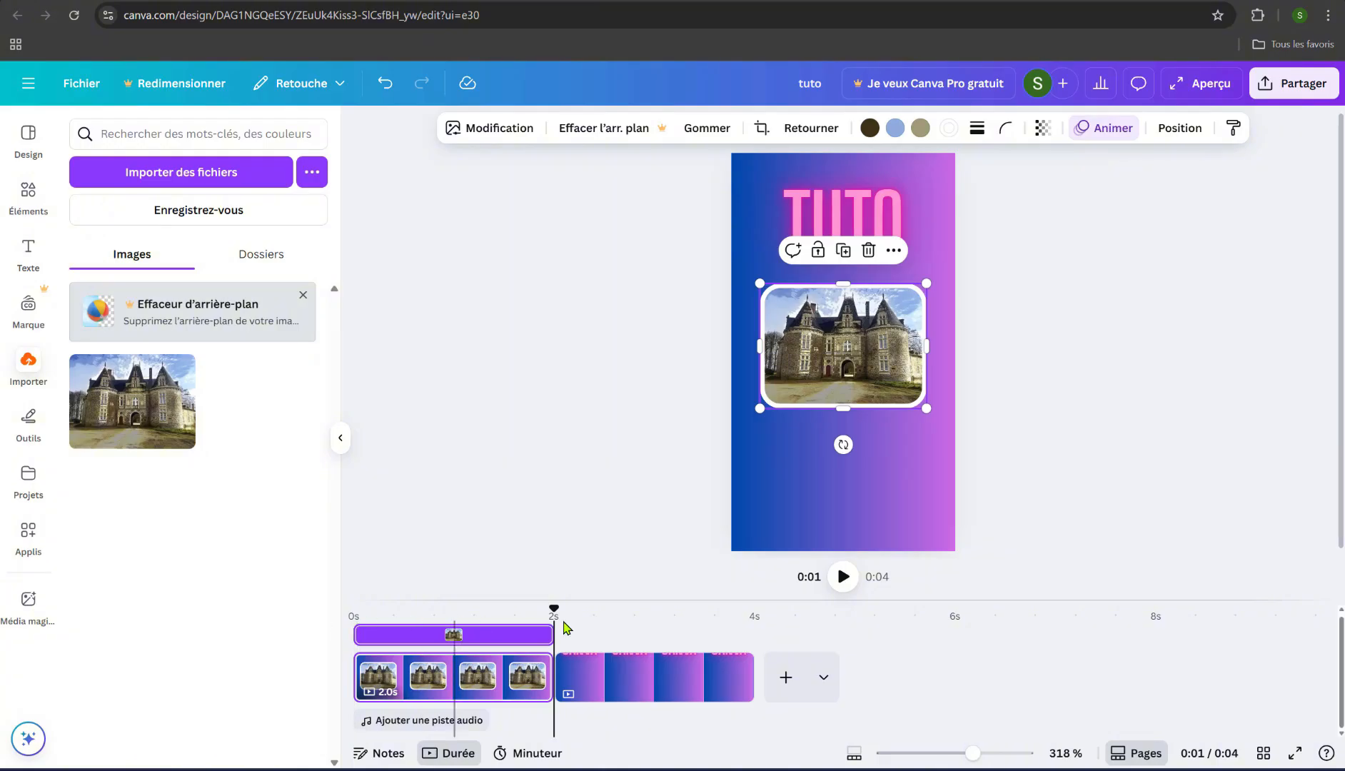
{"action": "left_click_drag", "start_coordinate": [554, 609], "coordinate": [340, 626]}
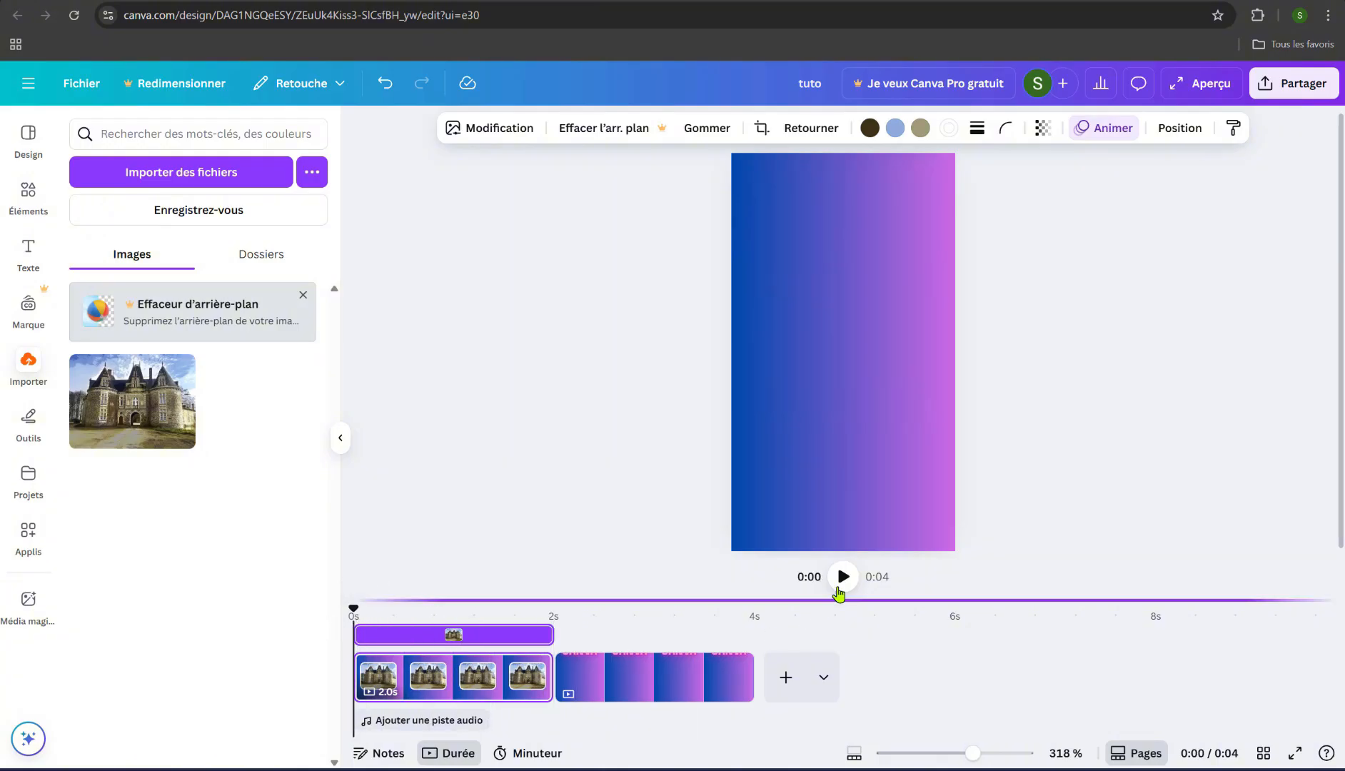
{"action": "left_click", "coordinate": [843, 577]}
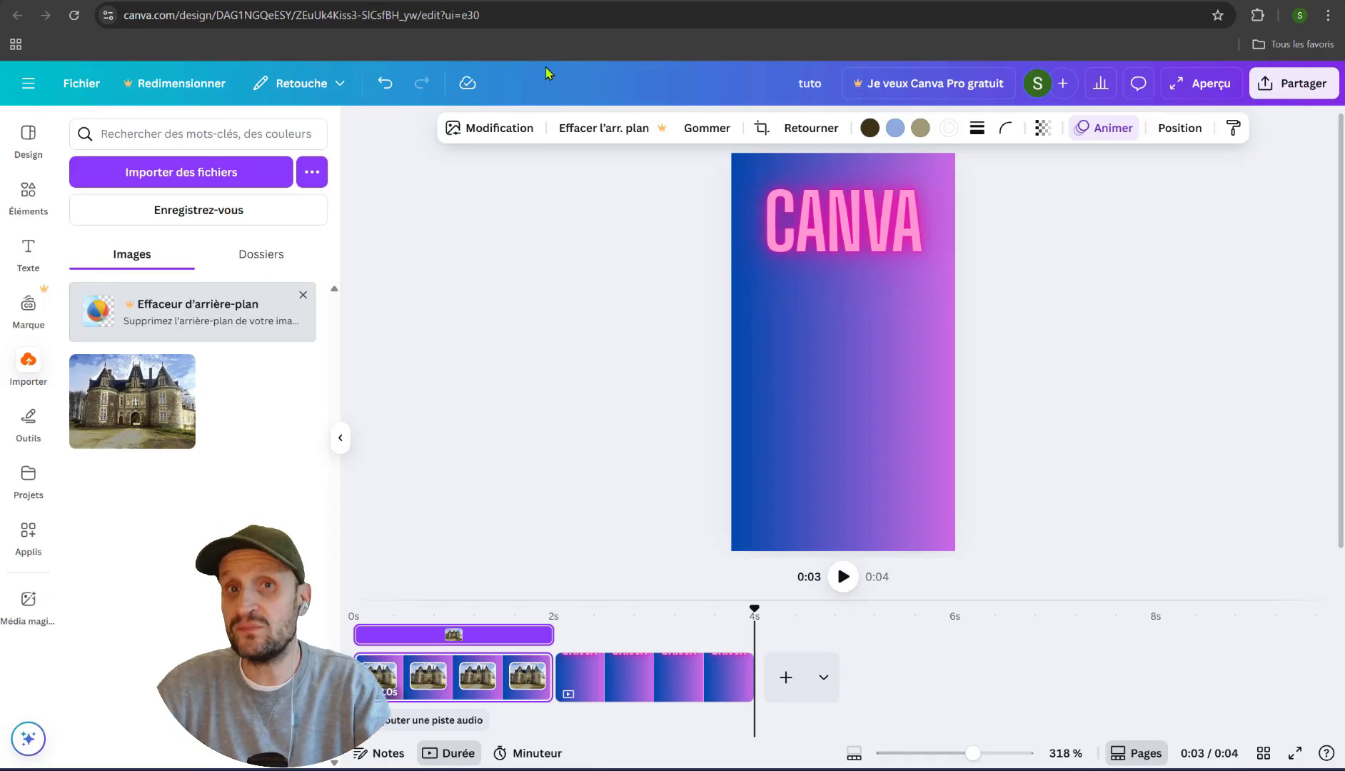
Download pages 1–2 of the story as an MP4 video at 1,080 px (HD) quality
{"action": "left_click", "coordinate": [1293, 84]}
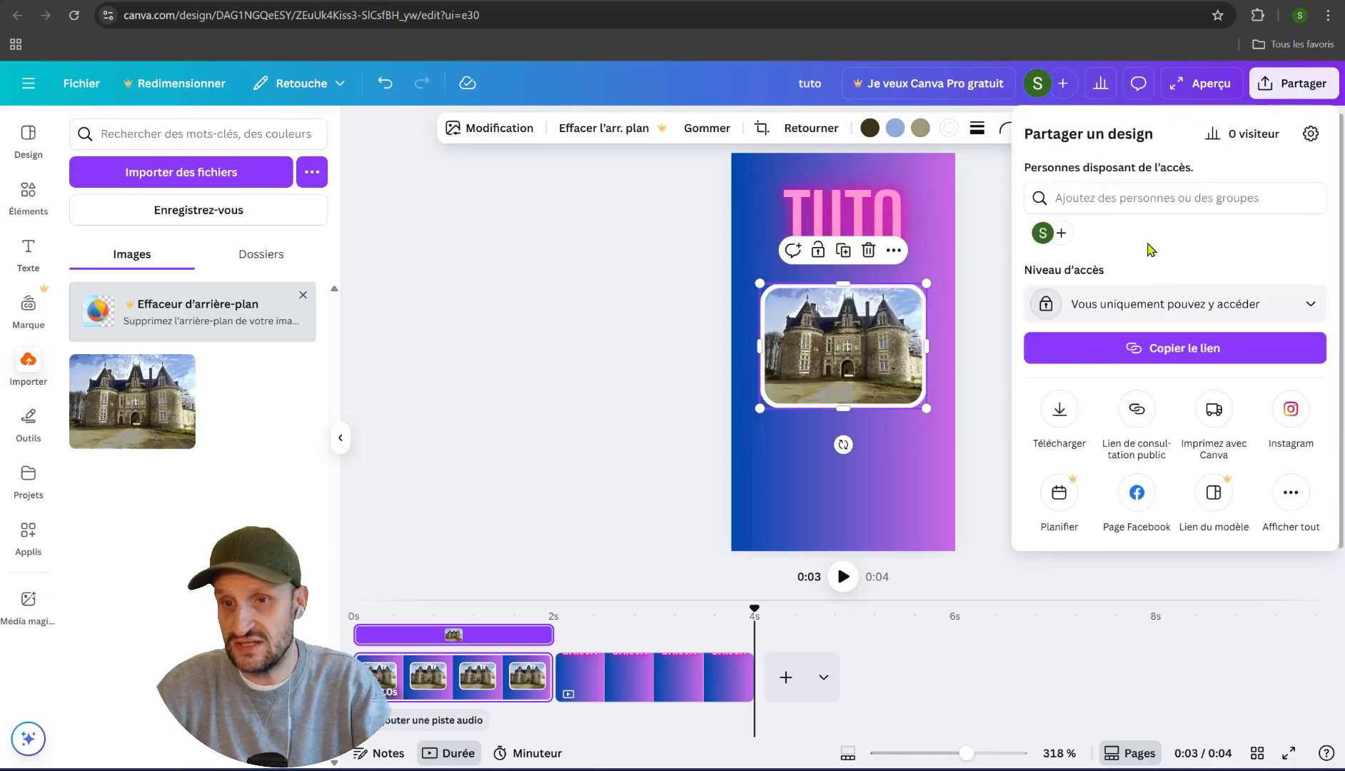
{"action": "left_click", "coordinate": [1059, 414]}
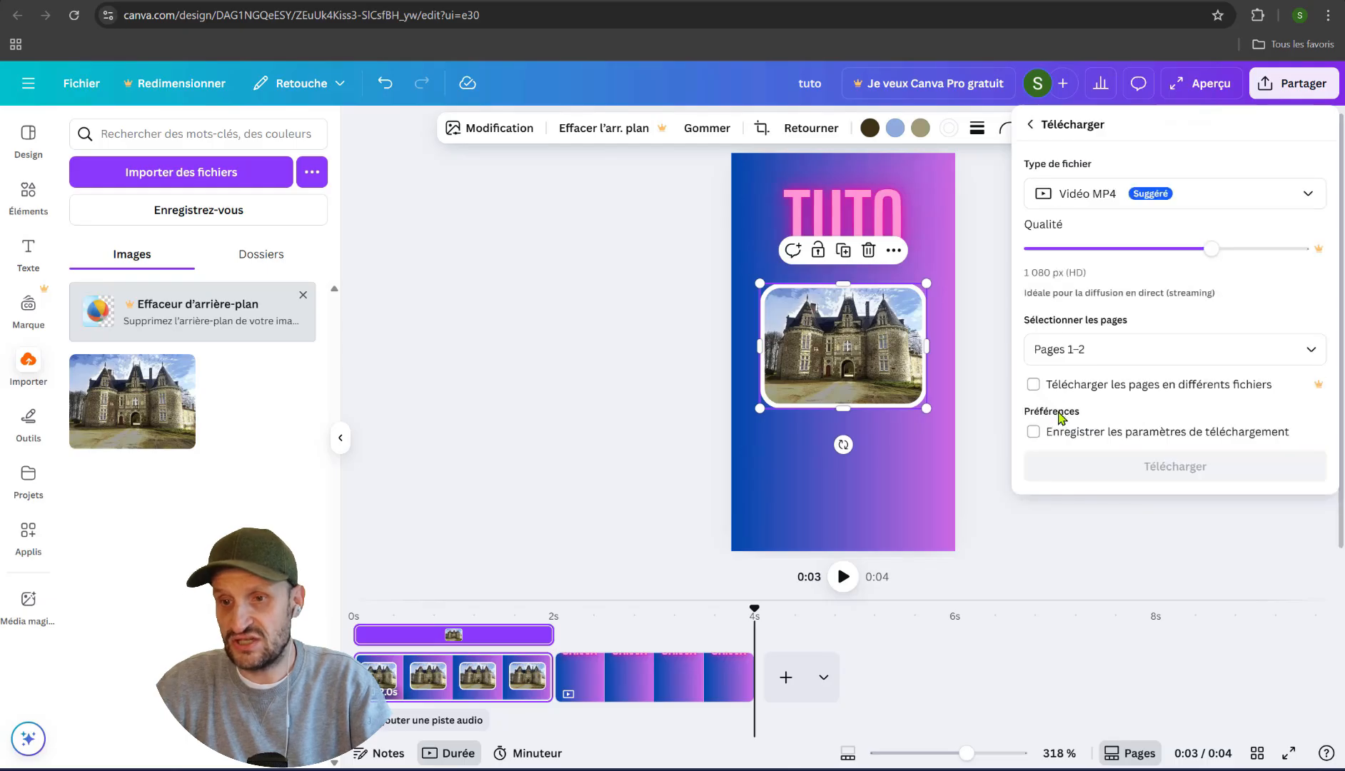
{"action": "left_click", "coordinate": [1114, 201]}
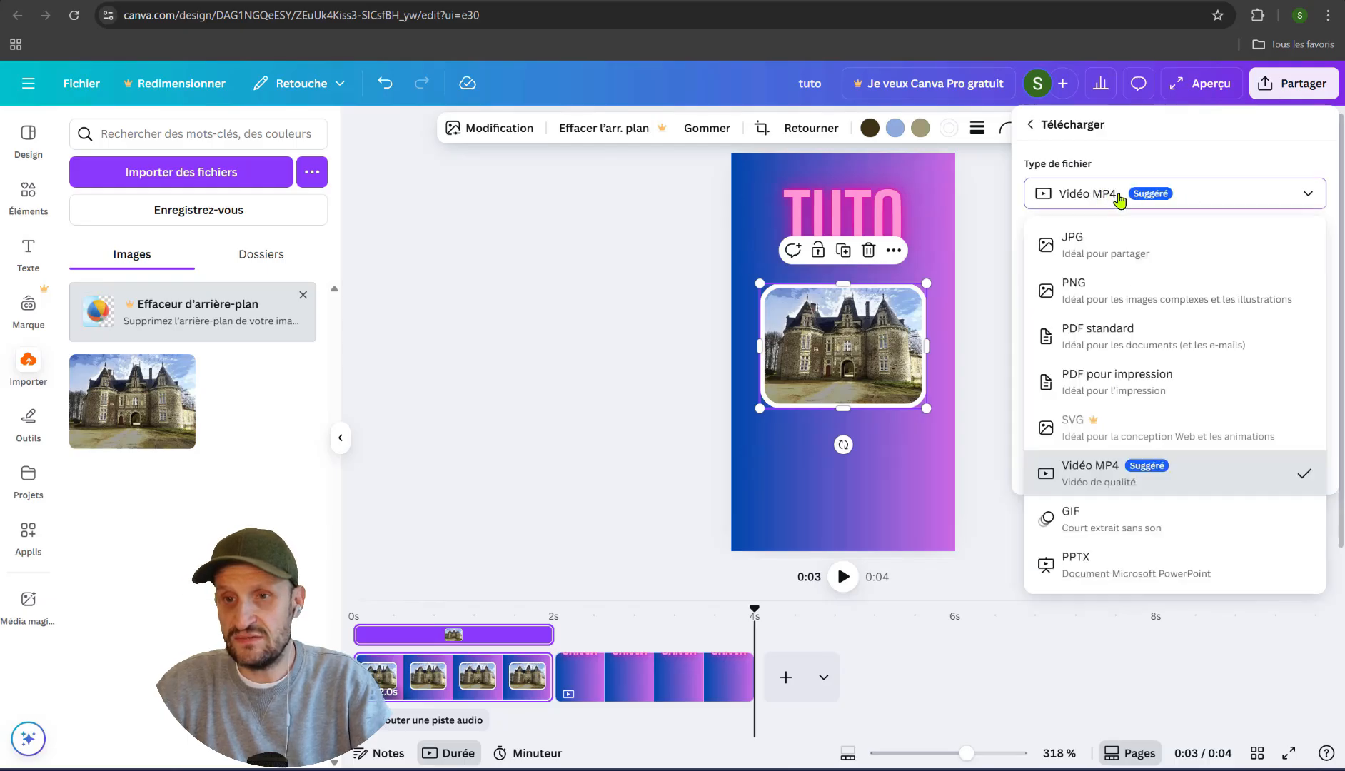
{"action": "left_click", "coordinate": [1115, 200]}
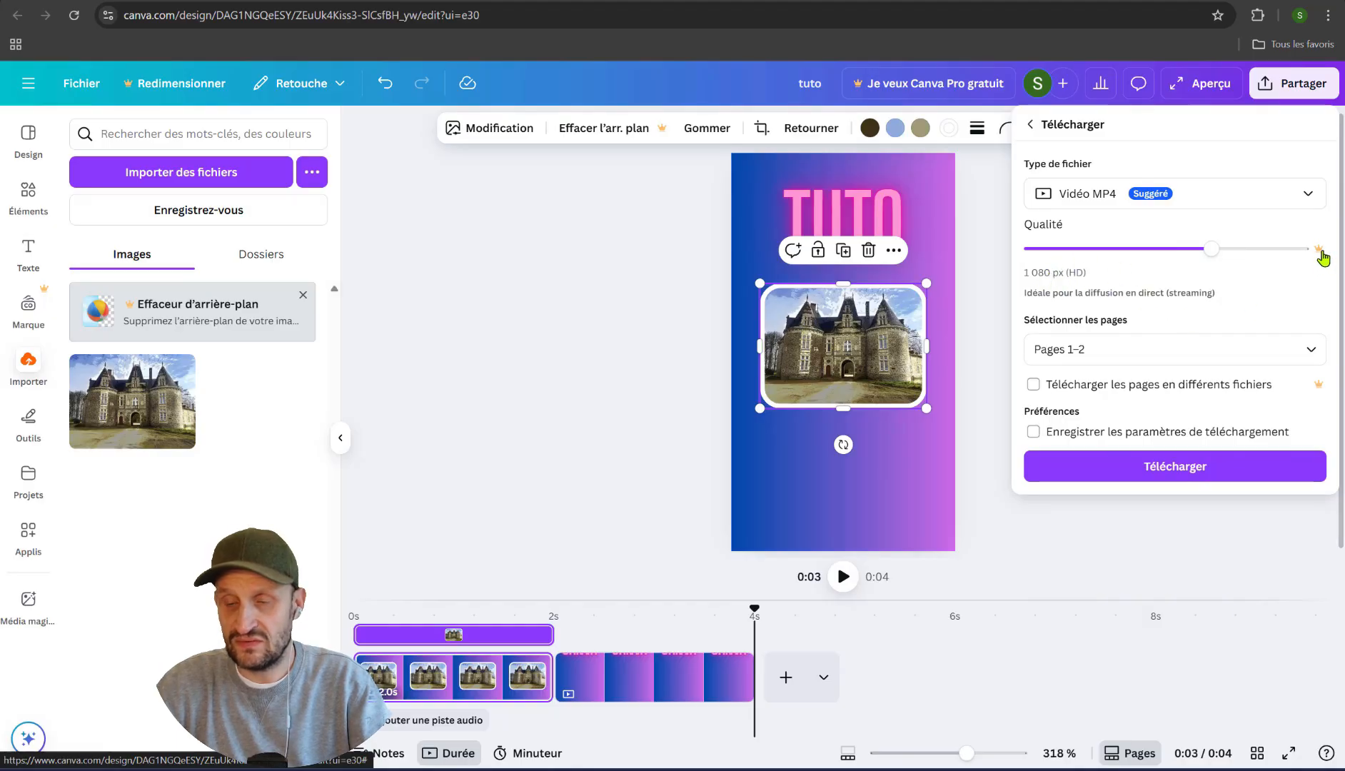
{"action": "left_click", "coordinate": [1111, 349]}
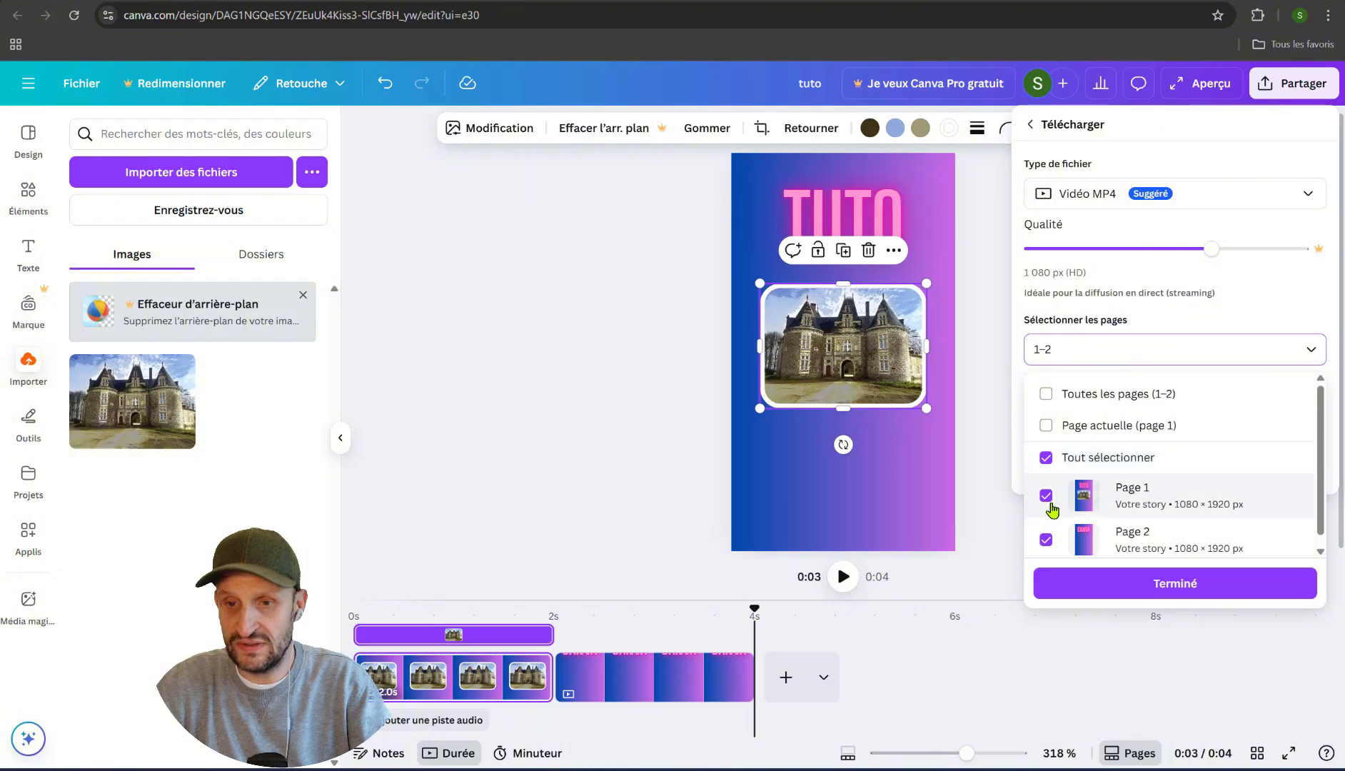
{"action": "left_click", "coordinate": [1132, 590]}
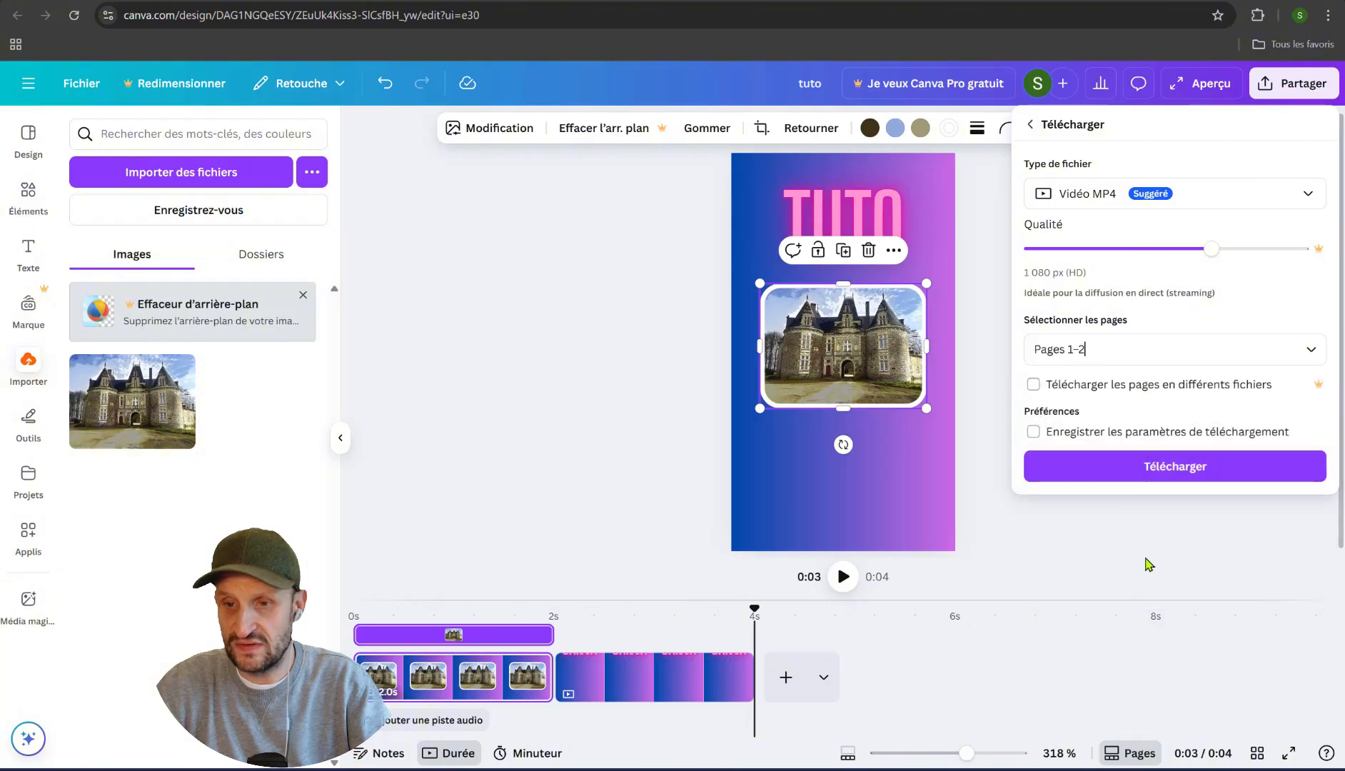
{"action": "left_click", "coordinate": [1153, 475]}
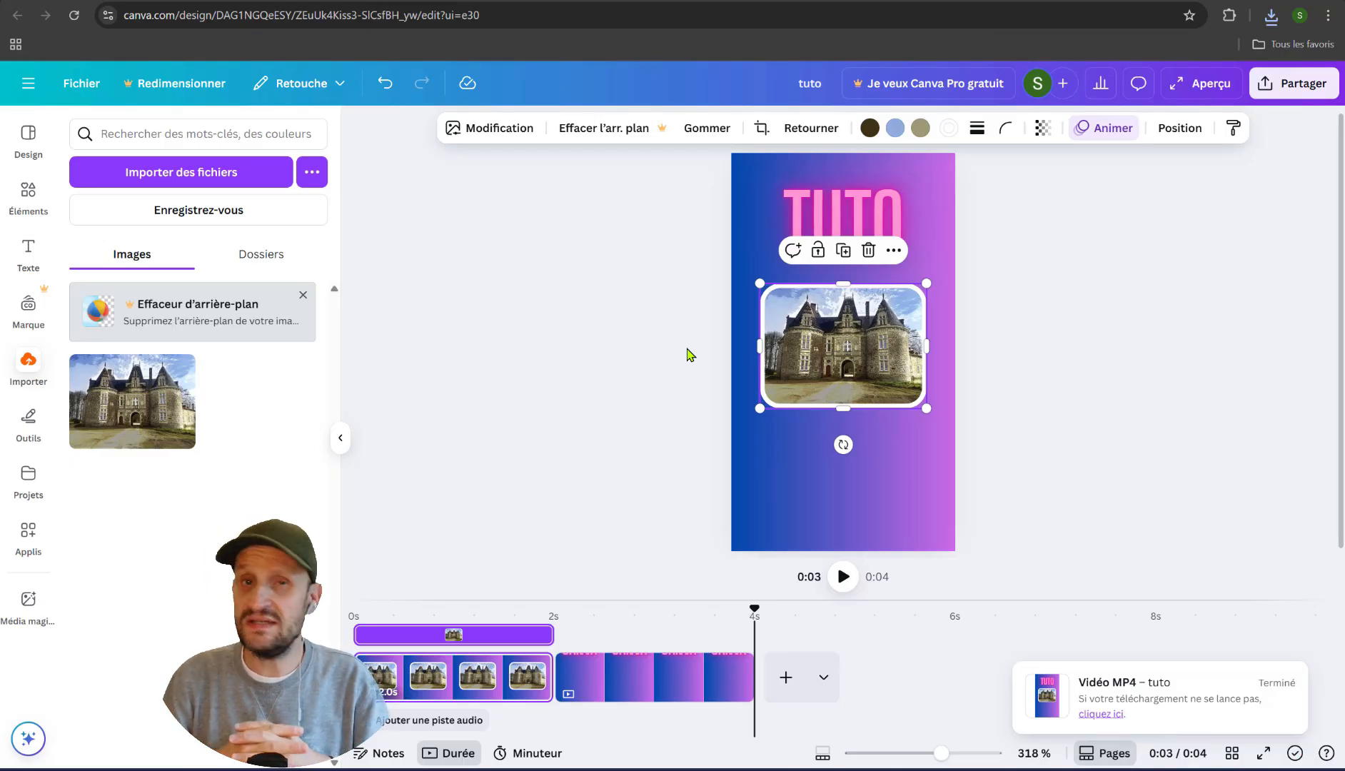
Show the drawing tools and browse the catalogue of available Canva apps
{"action": "left_click", "coordinate": [37, 428]}
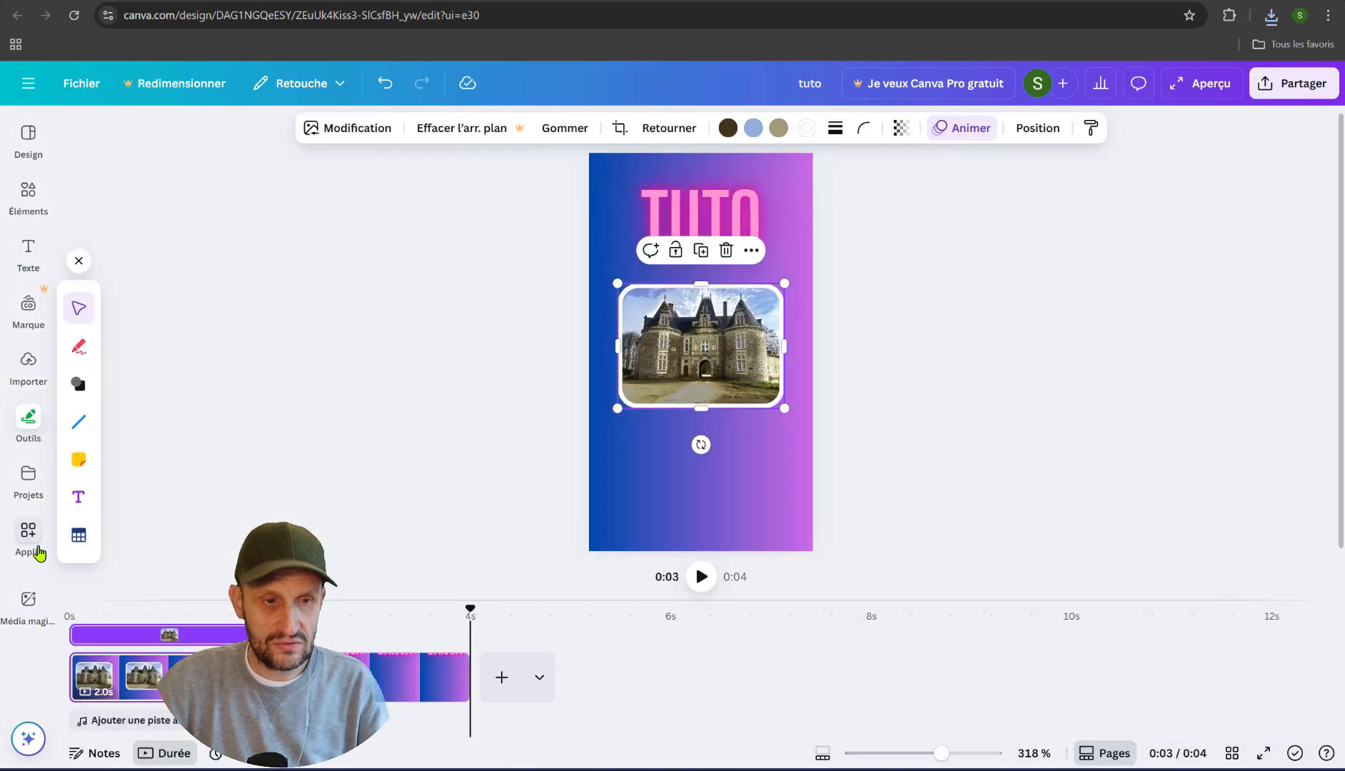
{"action": "left_click", "coordinate": [30, 530]}
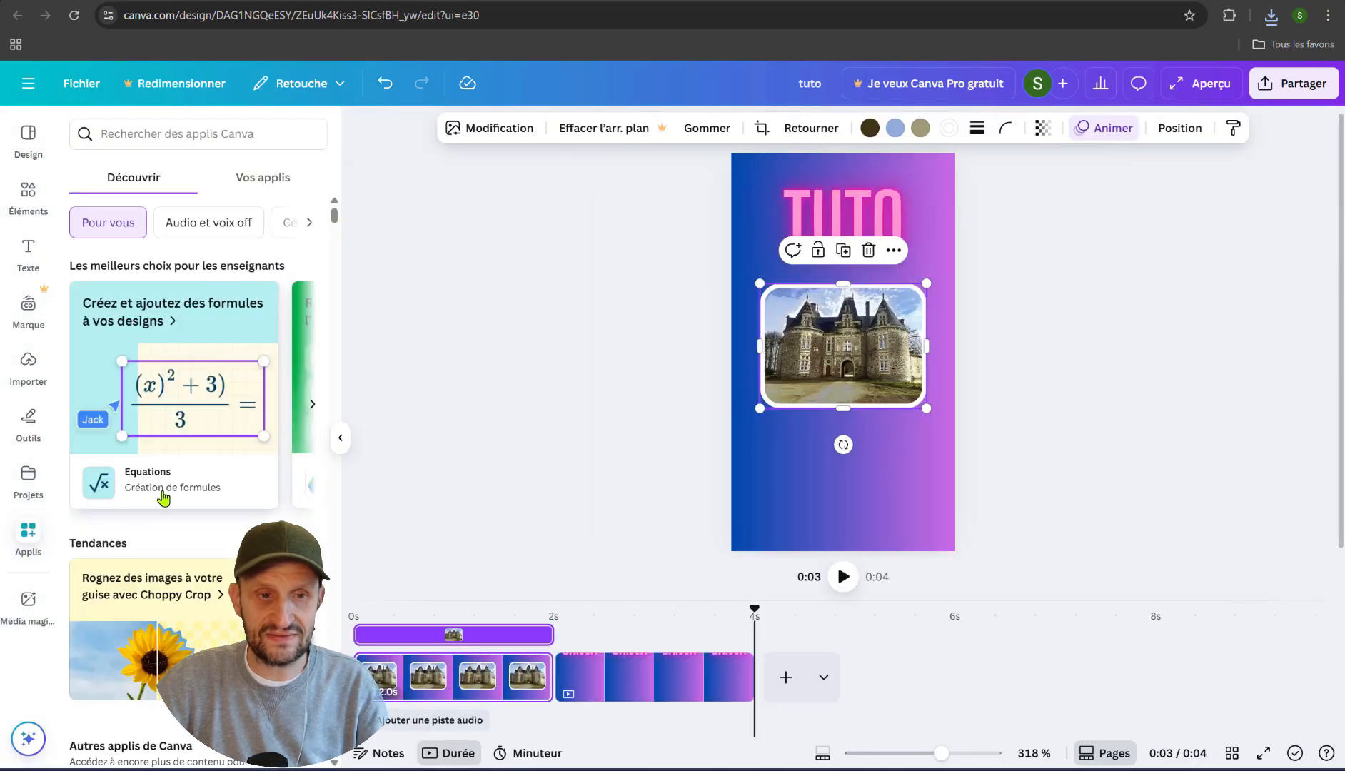